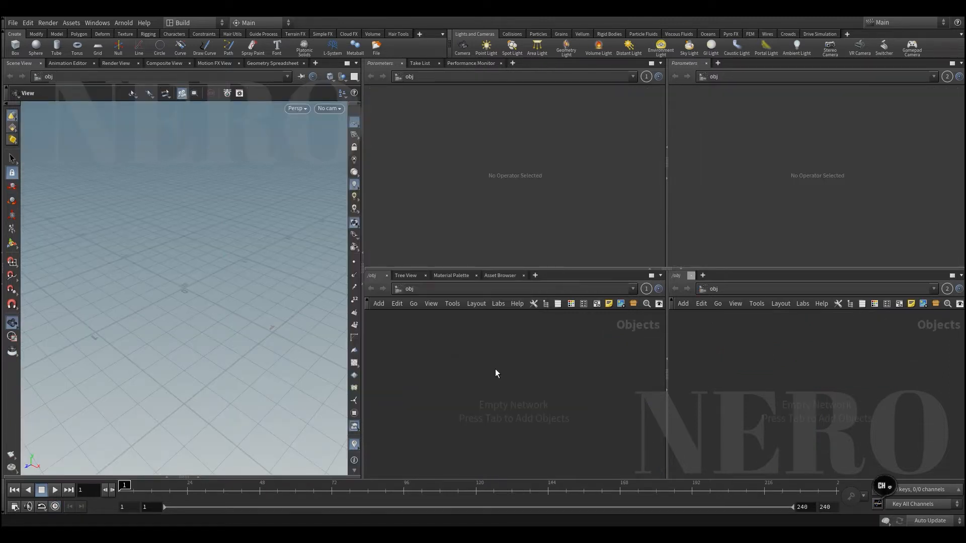
Add a Test Geometry: Crag object to the scene and frame it in the viewport
key(Tab)
text(crag)
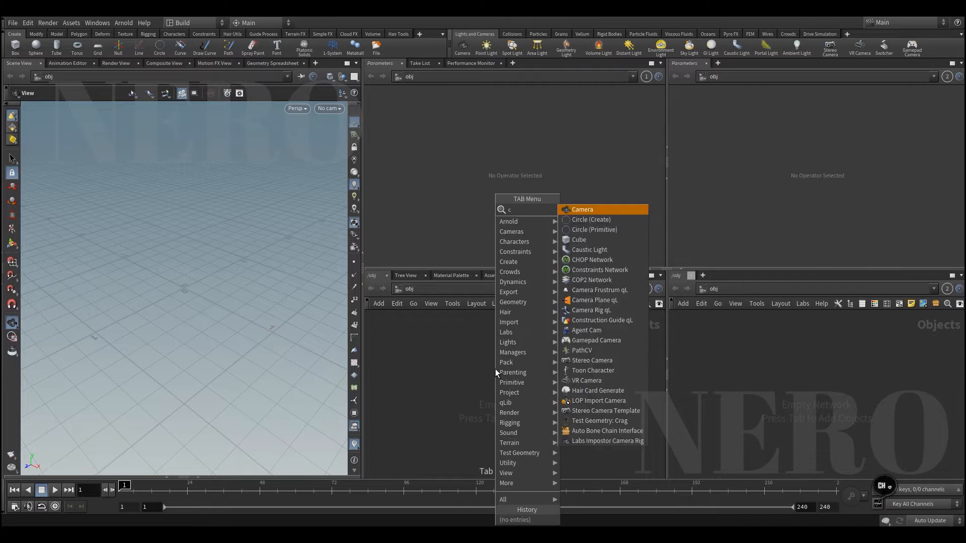
key(Return)
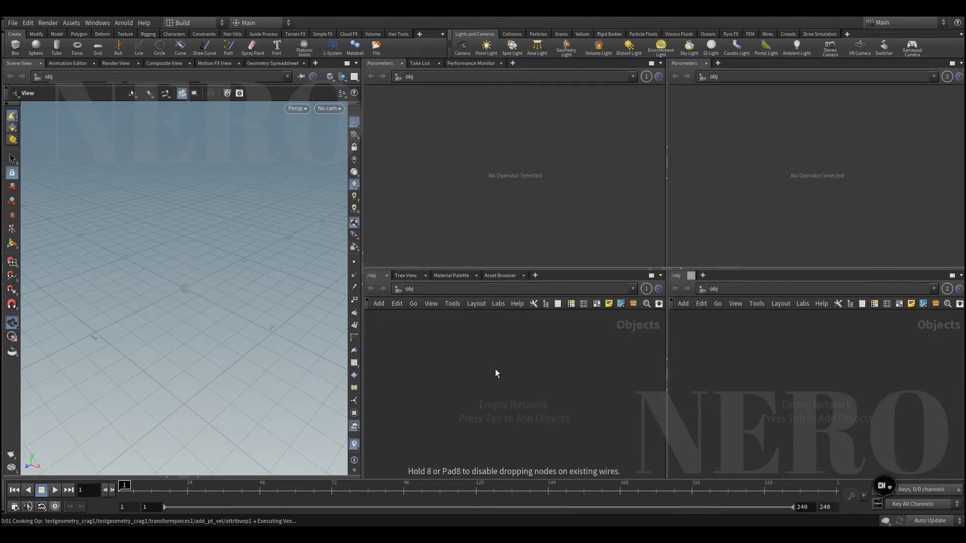
click(495, 370)
key(g)
drag(247, 299, 223, 293)
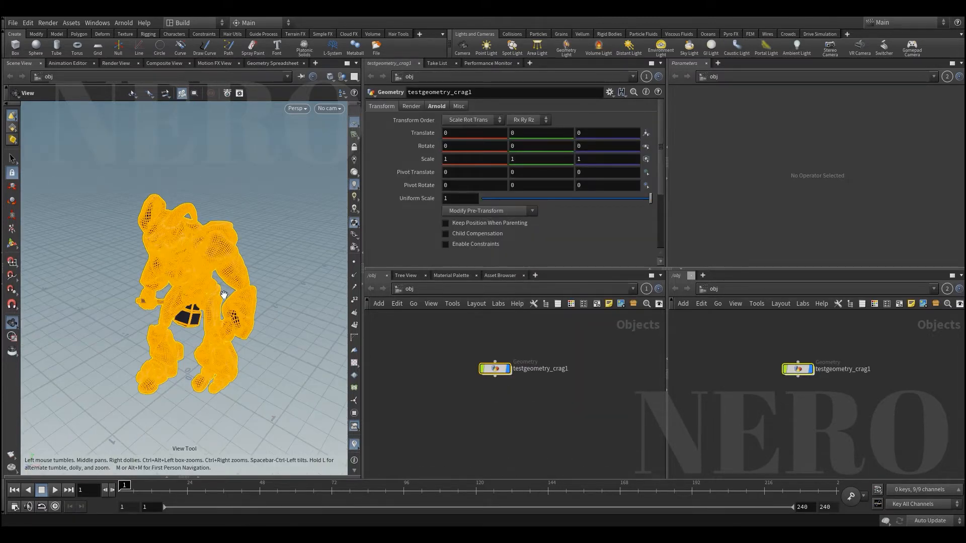
Go inside the Crag object and turn off its Add Shader option
click(444, 405)
double_click(496, 370)
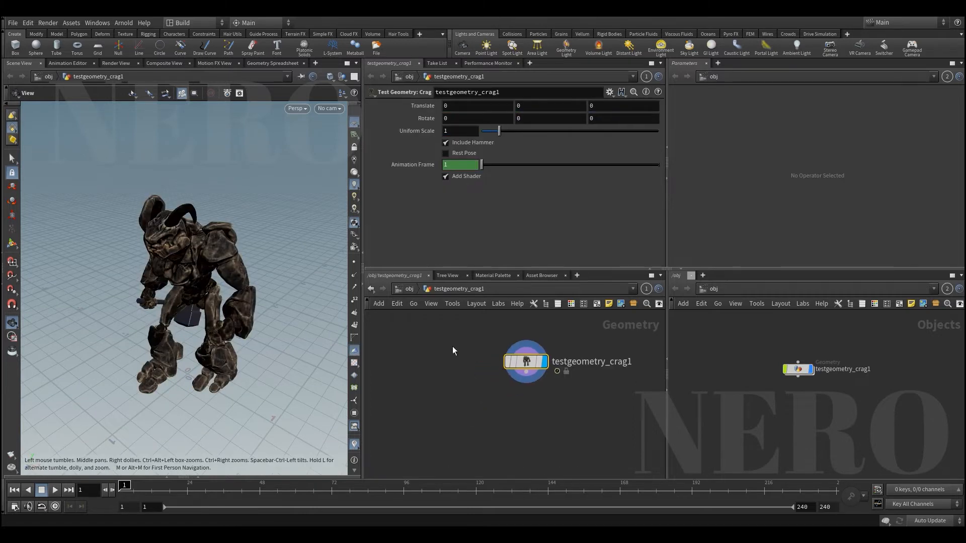
click(445, 176)
drag(171, 281, 221, 252)
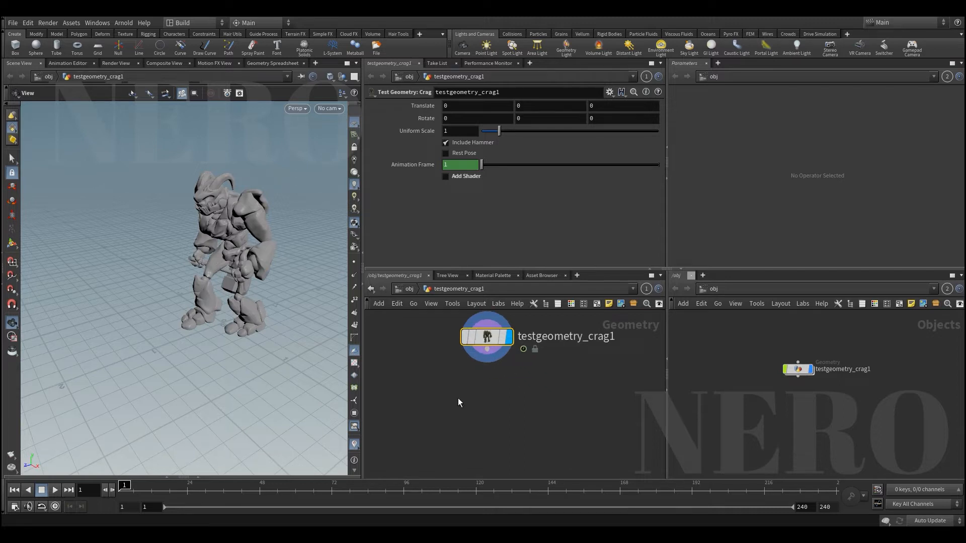
Add a Box node to the geometry network below the Crag node
middle_drag(473, 384, 497, 390)
click(447, 421)
key(Tab)
text(null)
key(Return)
click(447, 421)
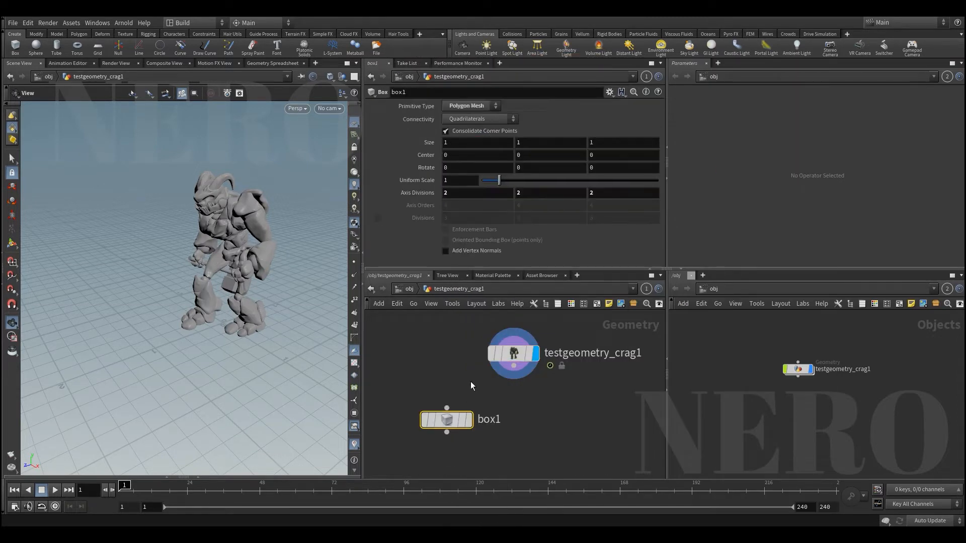
Display the box with Crag templated and resize it to about 3.87 by 1 by 4.88 units, starting near Crag's feet
click(468, 420)
scroll(252, 306, down, 4)
drag(252, 307, 77, 342)
click(12, 243)
scroll(205, 314, down, 2)
alt+drag(86, 340, 226, 343)
alt+drag(211, 296, 320, 249)
key(Return)
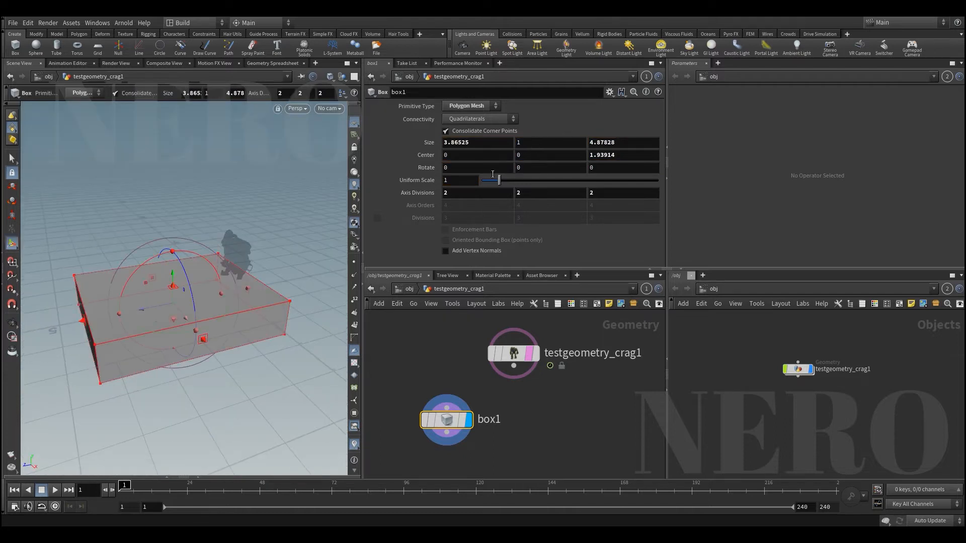
Link the box's Center Y to its height with ch("sizey")/2 and flatten the height to about 0.1
right_click(526, 141)
click(560, 207)
right_click(535, 156)
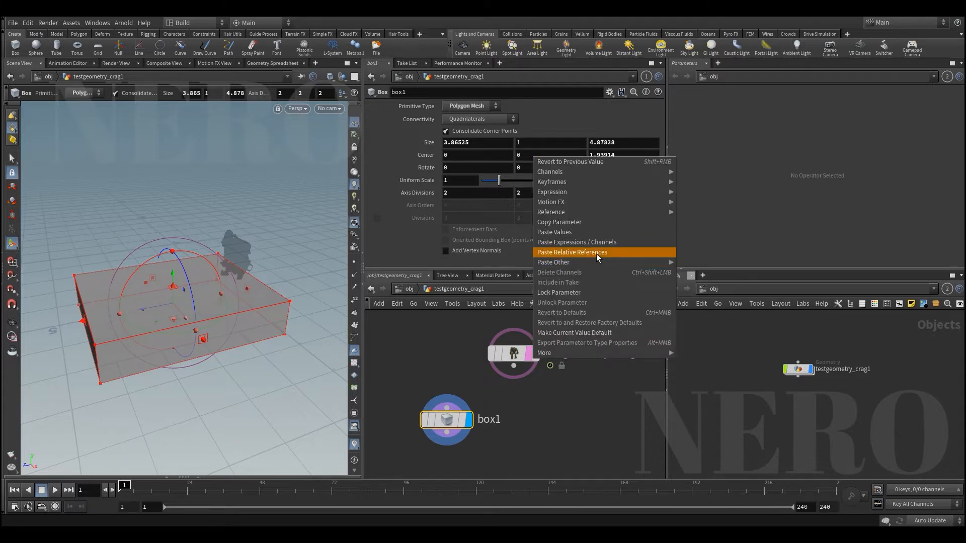
click(563, 250)
click(580, 157)
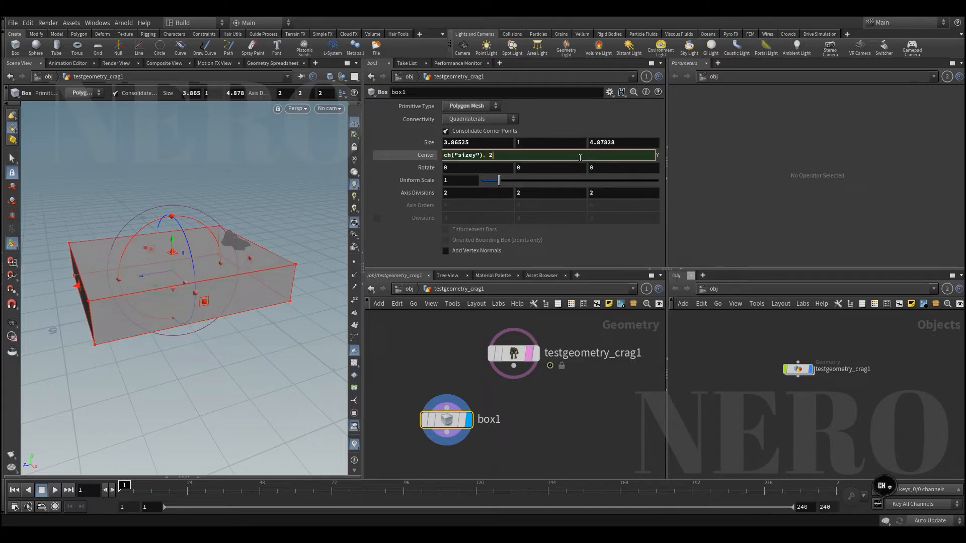
text(/2)
key(Return)
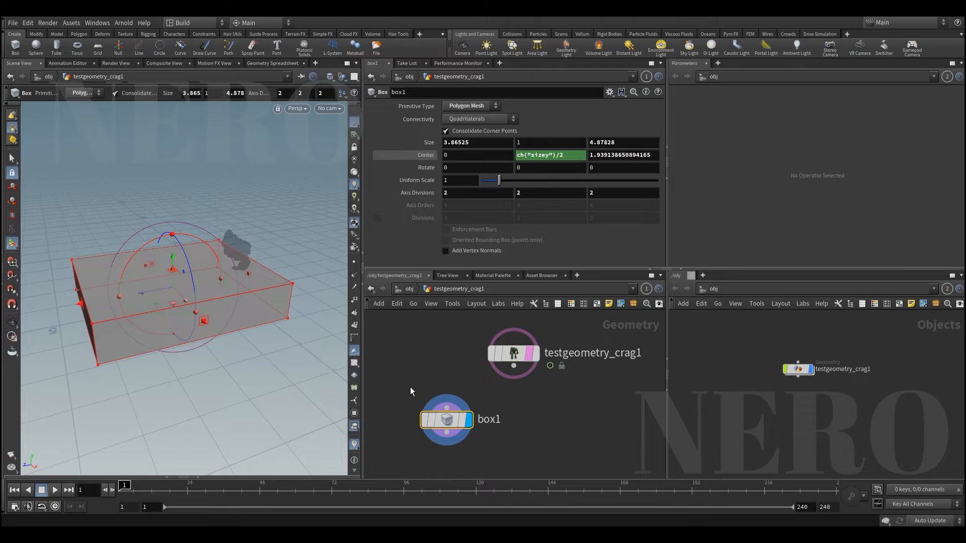
drag(168, 266, 164, 295)
alt+drag(203, 339, 203, 347)
Set the global animation end frame to 300 and scrub the timeline to check Crag's path
drag(125, 490, 837, 496)
scroll(600, 443, down, 2)
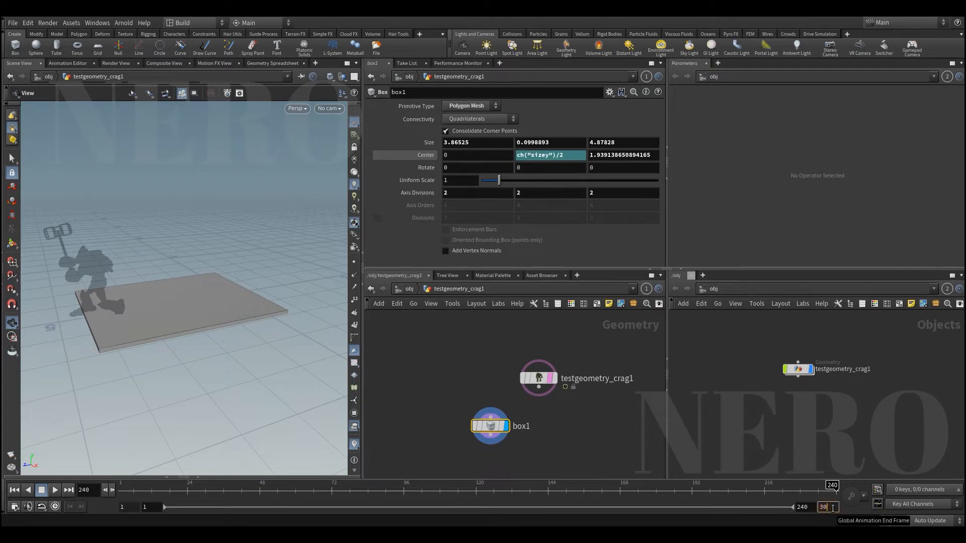
drag(737, 496, 795, 497)
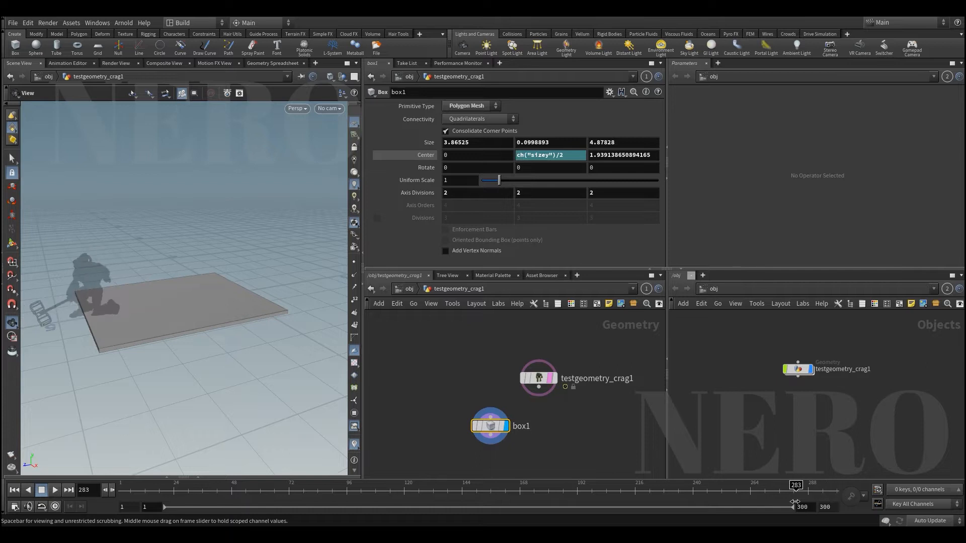
Extend the box along Z to about 6.31 units to cover more of Crag's path
drag(66, 326, 146, 330)
click(12, 243)
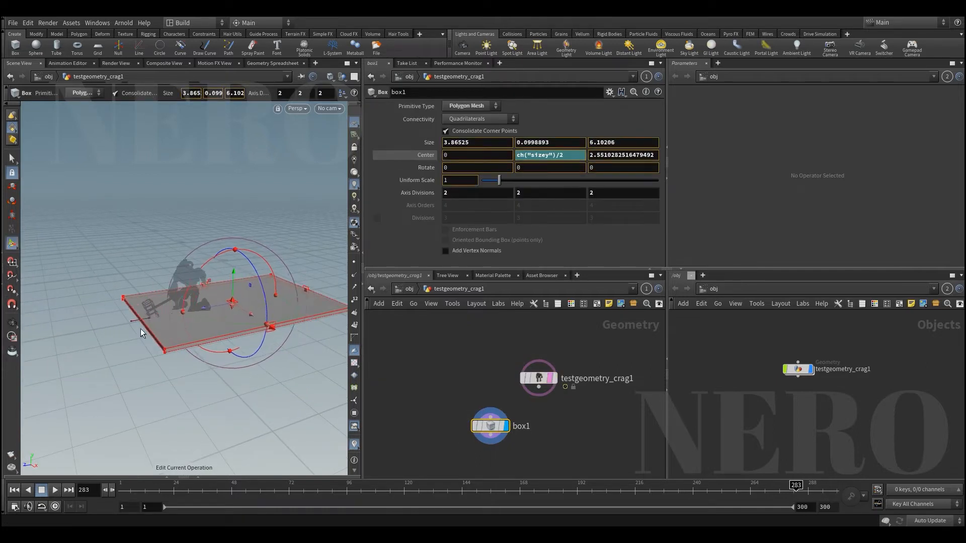
key(Escape)
drag(224, 331, 210, 311)
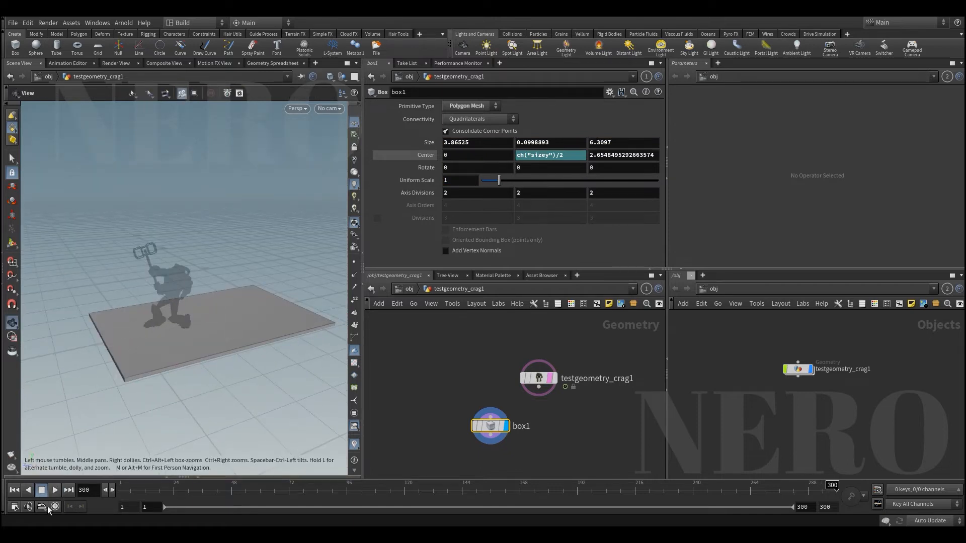
Play the animation, lengthen the box along Z to about 6.99 units, and return to frame 1
key(Up)
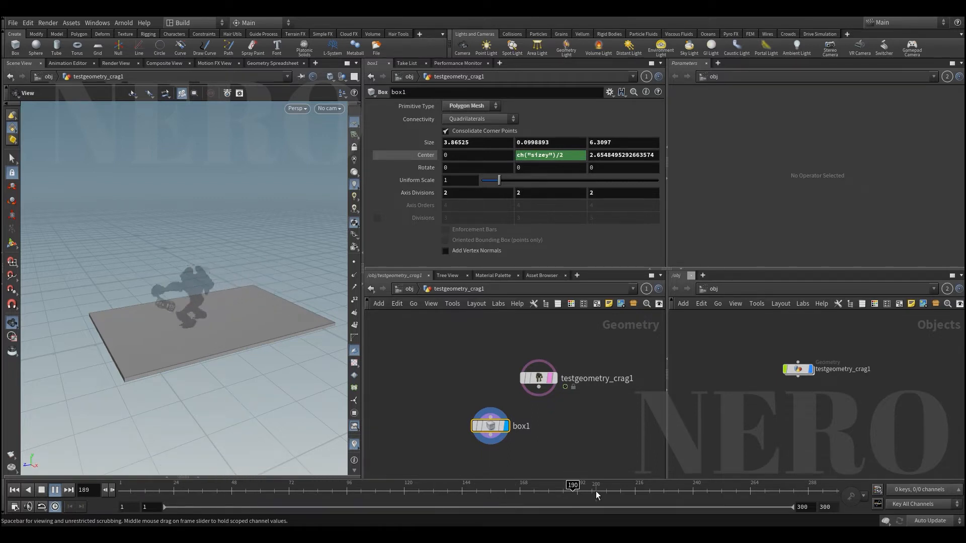
key(Return)
drag(102, 344, 77, 351)
key(Escape)
drag(669, 488, 103, 485)
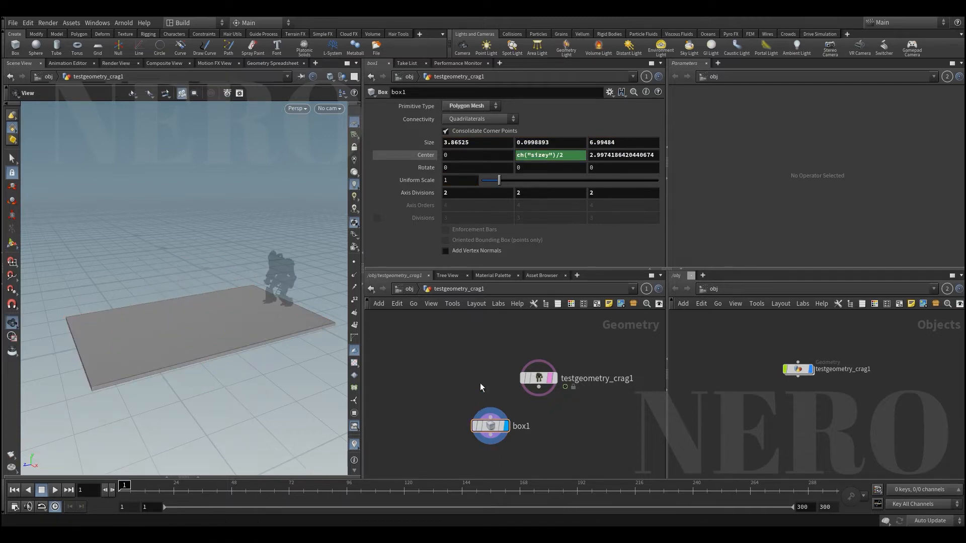
Turn off the template display of the Crag node
middle_drag(481, 383, 466, 378)
drag(476, 346, 546, 399)
scroll(524, 378, up, 2)
key(shift+e)
middle_drag(560, 432, 566, 397)
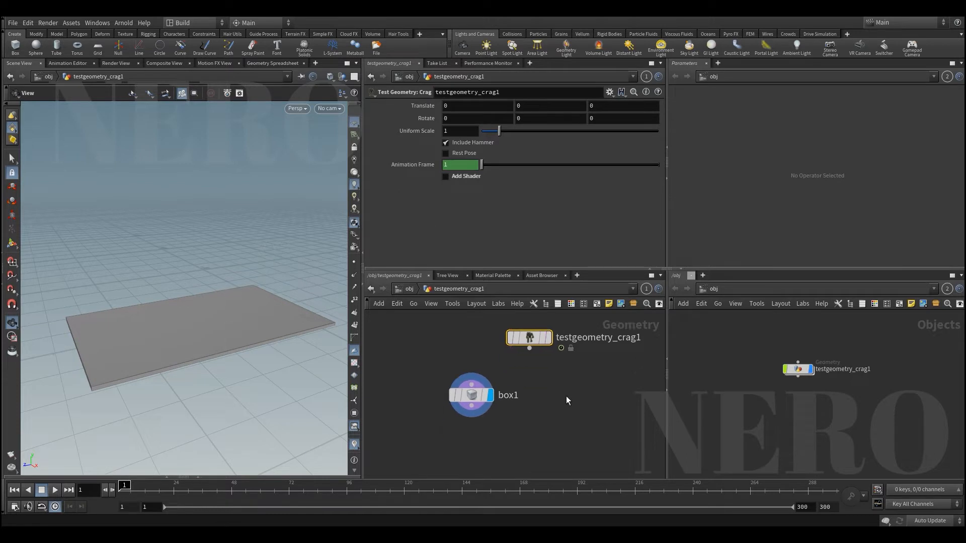
Add a Time Shift node and connect the Crag node's output to it
scroll(566, 399, up, 2)
drag(460, 394, 424, 369)
key(Tab)
text(tim)
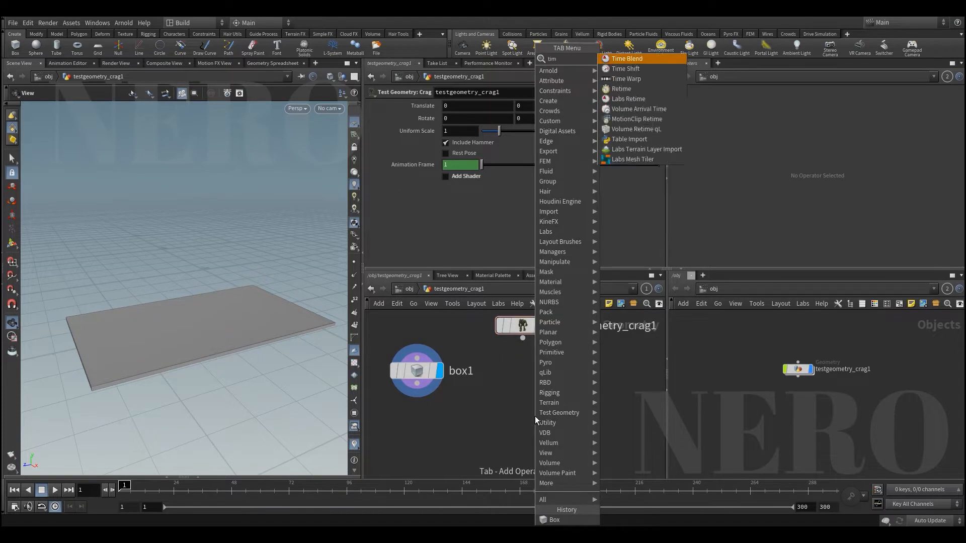
key(Down)
key(Return)
click(535, 415)
drag(523, 338, 523, 402)
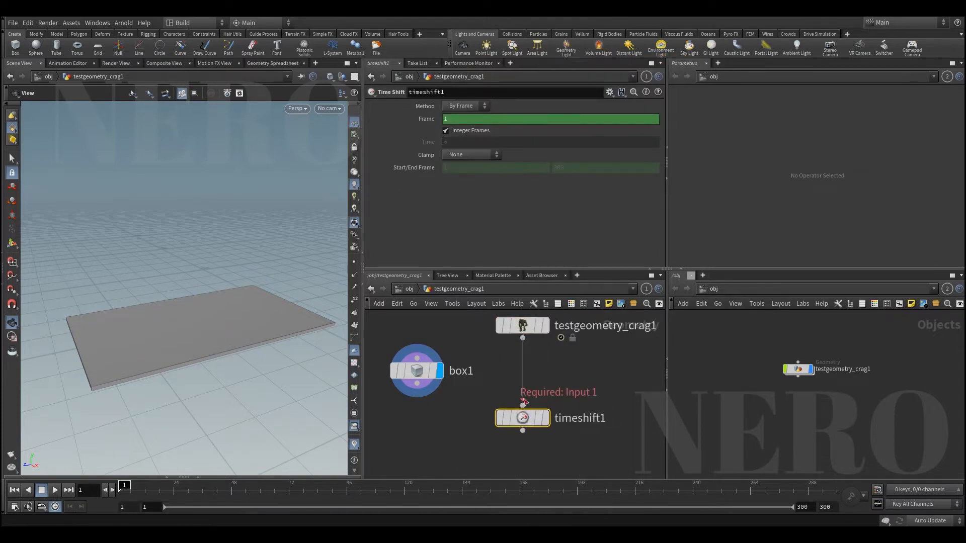
Add a Vellum Configure Grain node below the box
key(Tab)
text(vel)
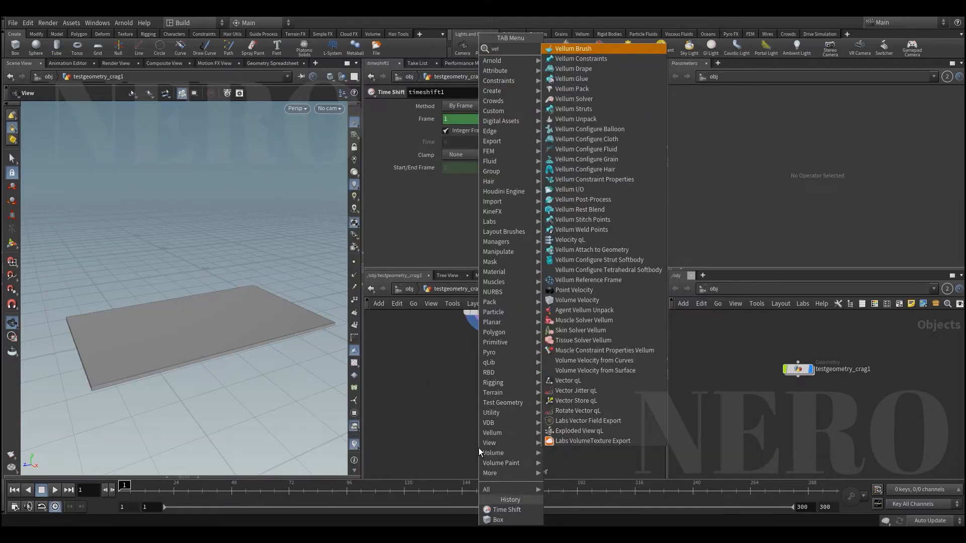
text( gr)
key(Return)
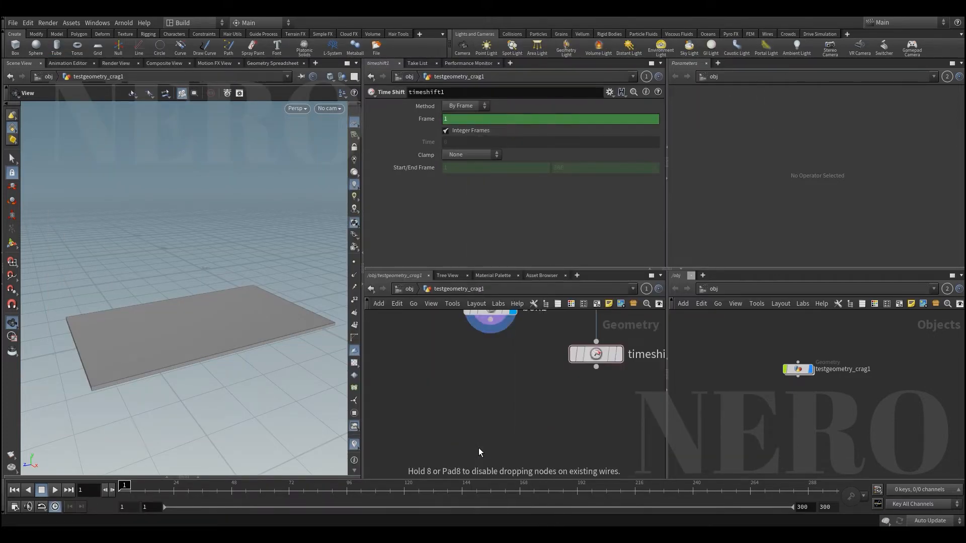
click(478, 448)
scroll(478, 401, down, 3)
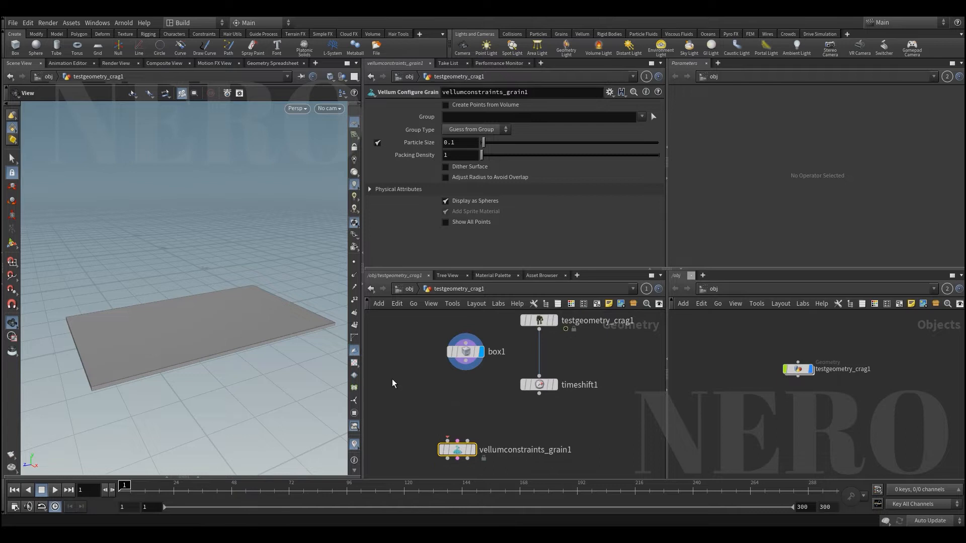
Feed the box into the grain node, display it, and create points from its volume with particle size 0.02
drag(451, 417, 449, 440)
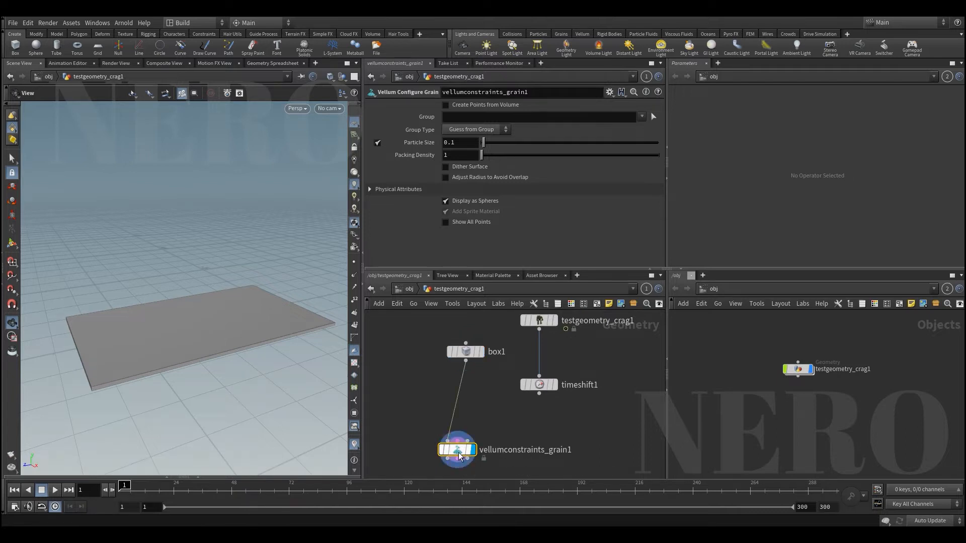
click(457, 104)
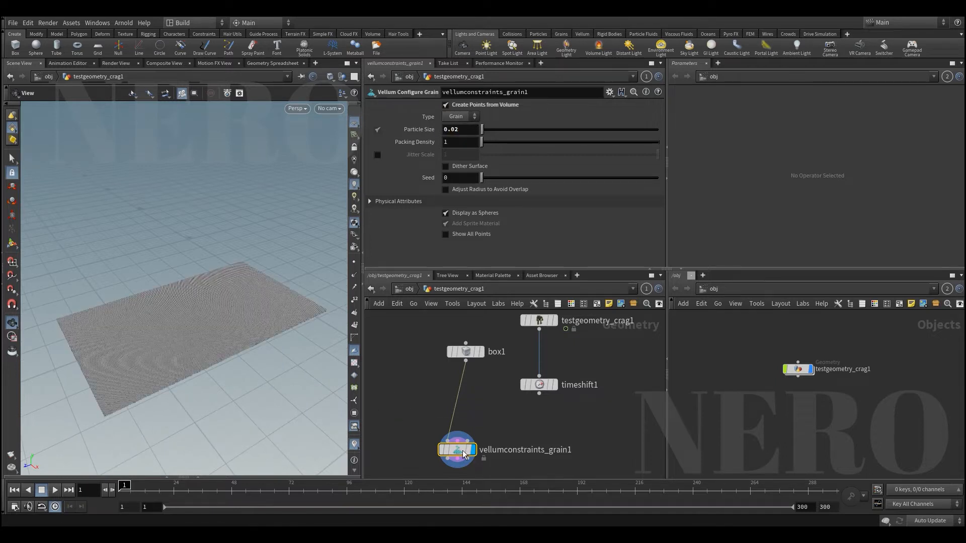
drag(244, 319, 194, 349)
right_drag(194, 349, 213, 231)
drag(207, 322, 199, 257)
right_drag(198, 257, 200, 284)
drag(201, 283, 199, 311)
drag(258, 338, 276, 345)
Template Crag over the grain layer and examine where its feet meet the grains
middle_drag(494, 329, 487, 353)
drag(490, 324, 568, 360)
key(e)
drag(218, 345, 261, 338)
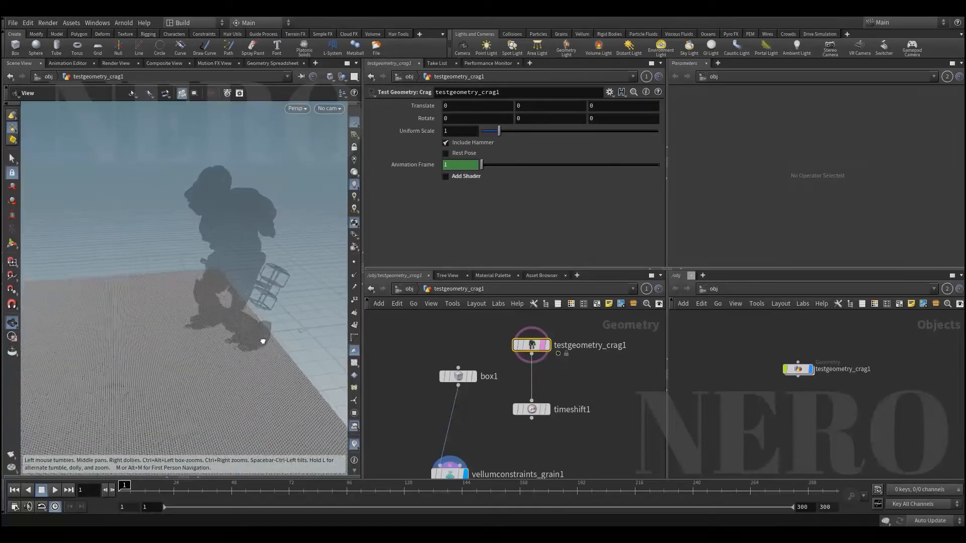
right_drag(261, 338, 287, 327)
key(e)
drag(276, 315, 241, 352)
Move the Vellum grain node closer beneath the box node
middle_drag(474, 340, 472, 329)
drag(458, 471, 465, 411)
drag(233, 366, 216, 350)
Display the Crag geometry on its own and examine its feet close up
drag(444, 325, 556, 346)
key(r)
drag(231, 326, 232, 351)
drag(385, 351, 482, 390)
drag(414, 399, 459, 422)
key(e)
drag(241, 395, 265, 336)
scroll(238, 385, up, 10)
scroll(265, 337, up, 2)
key(e)
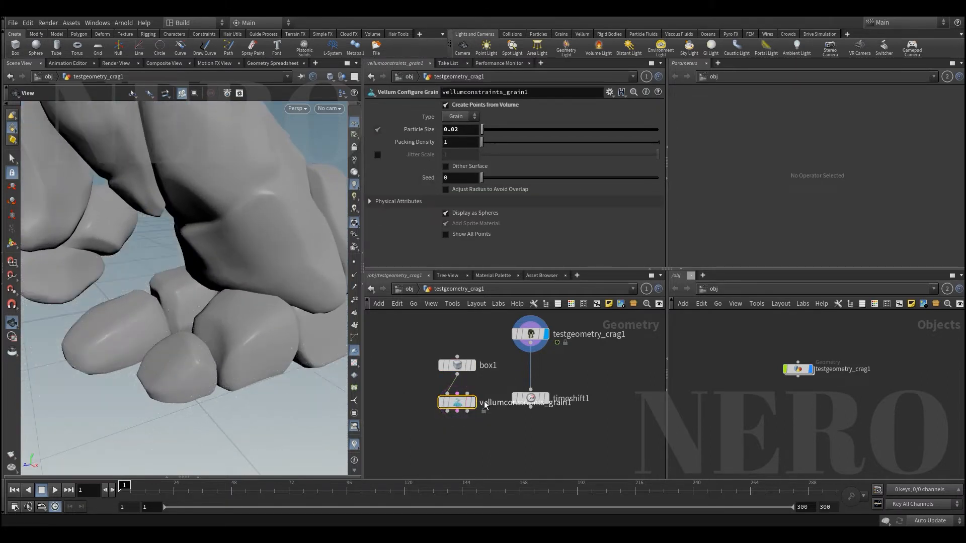
Display the grain node again with Crag templated over it to check the overlap at the feet
key(r)
drag(497, 322, 560, 358)
key(e)
drag(269, 339, 227, 360)
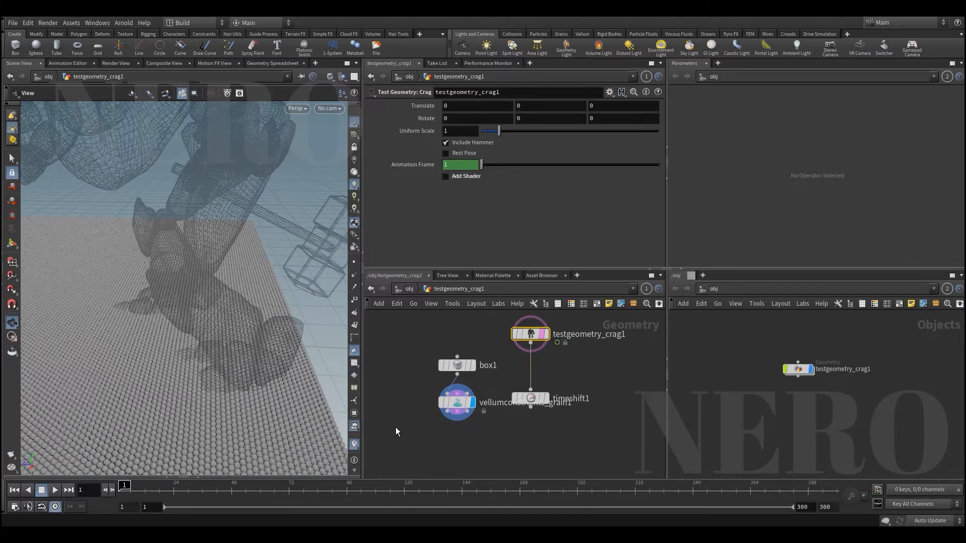
drag(301, 356, 278, 353)
drag(458, 392, 446, 418)
key(ctrl+z)
Add a Group Create node fed by the Vellum grain node
key(Tab)
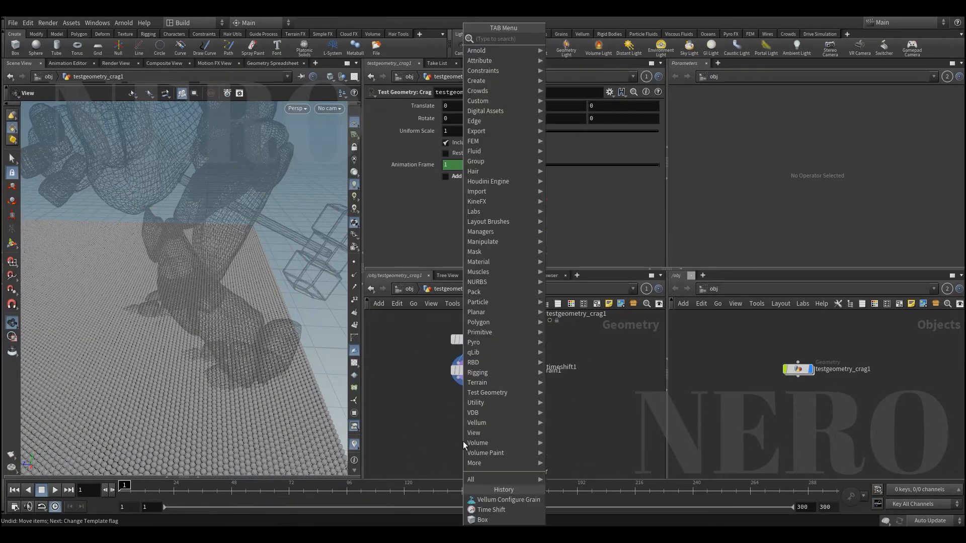
text(group)
key(Return)
click(463, 443)
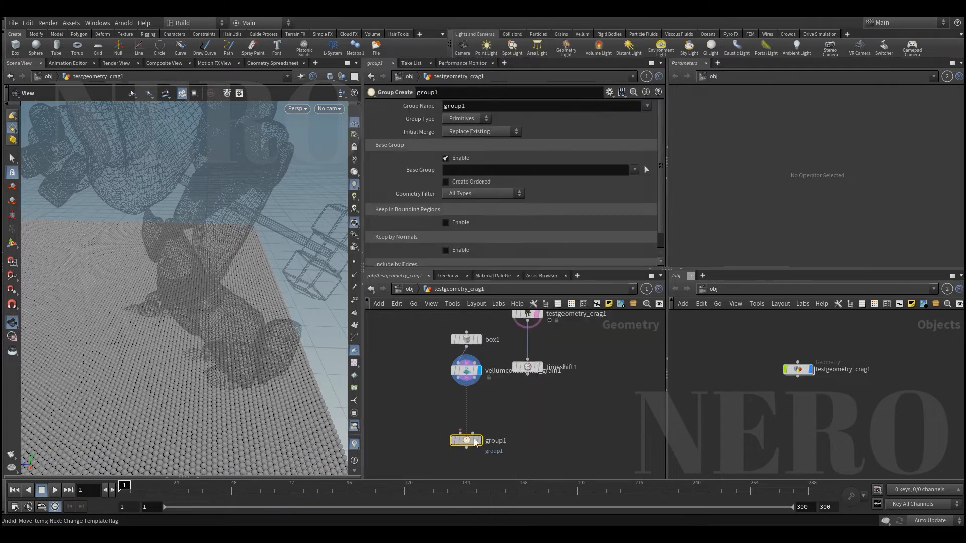
Freeze the Time Shift at frame 1 and connect it to the second input of the displayed Group node
click(527, 367)
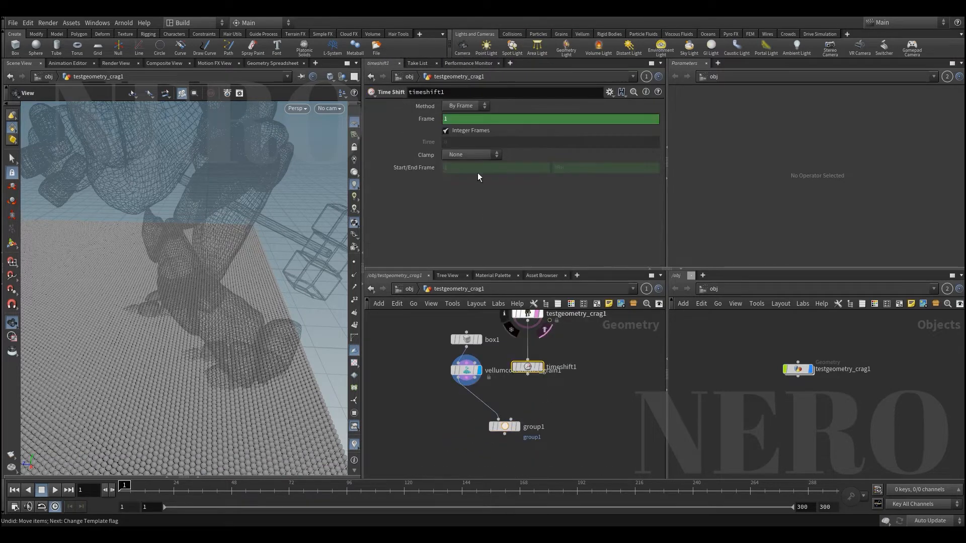
ctrl+shift+click(473, 117)
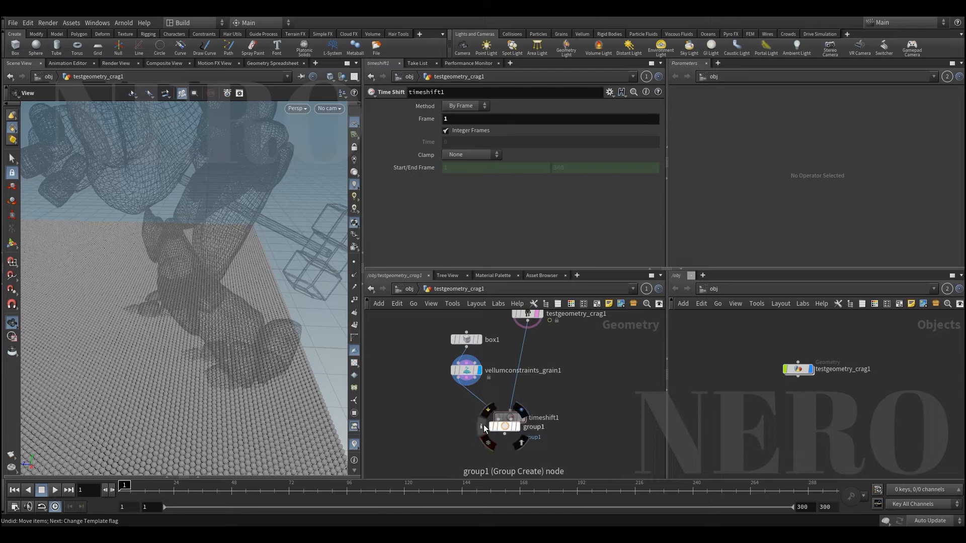
click(517, 427)
drag(517, 440, 503, 430)
Make the group a Points group without a base group, keeping only points inside the Bounding Object region
click(459, 145)
click(462, 119)
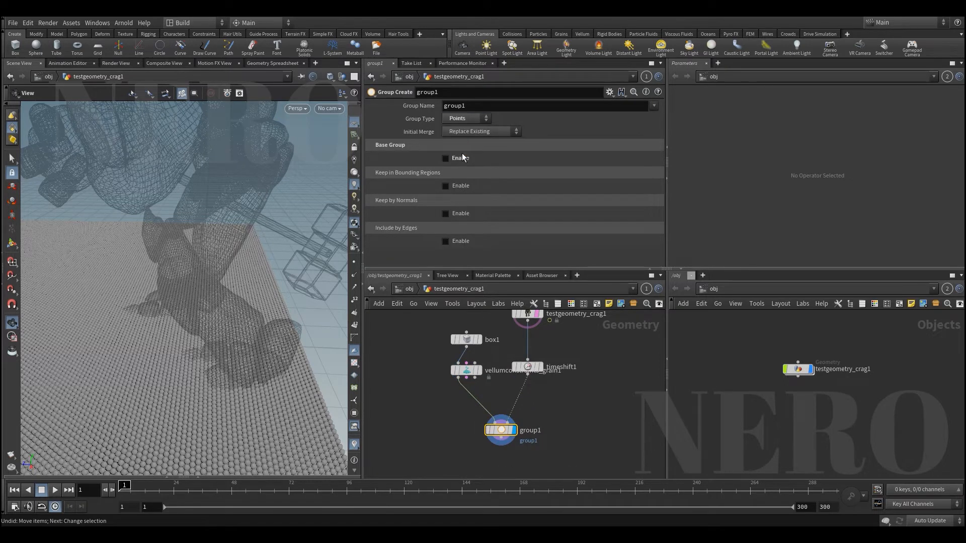
click(472, 198)
click(468, 228)
scroll(215, 345, down, 5)
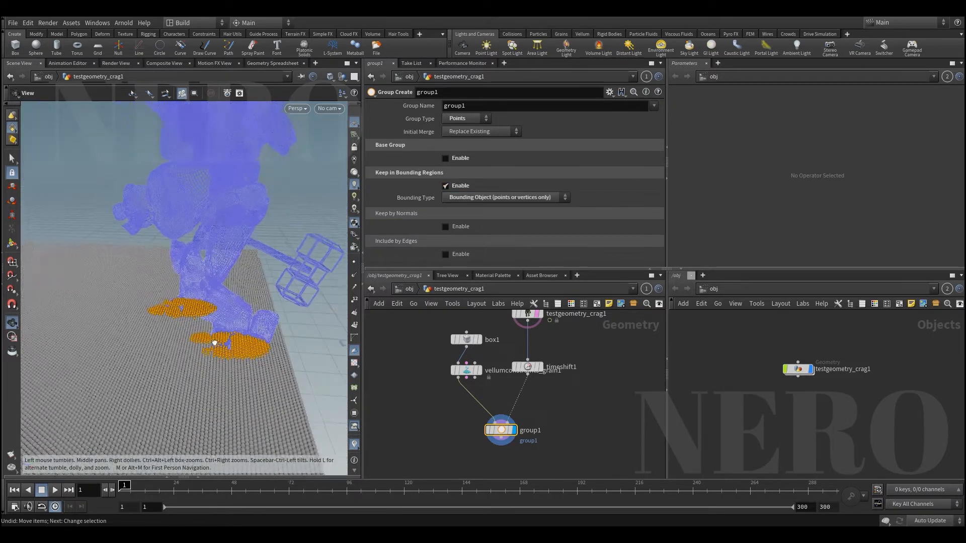
scroll(237, 349, up, 3)
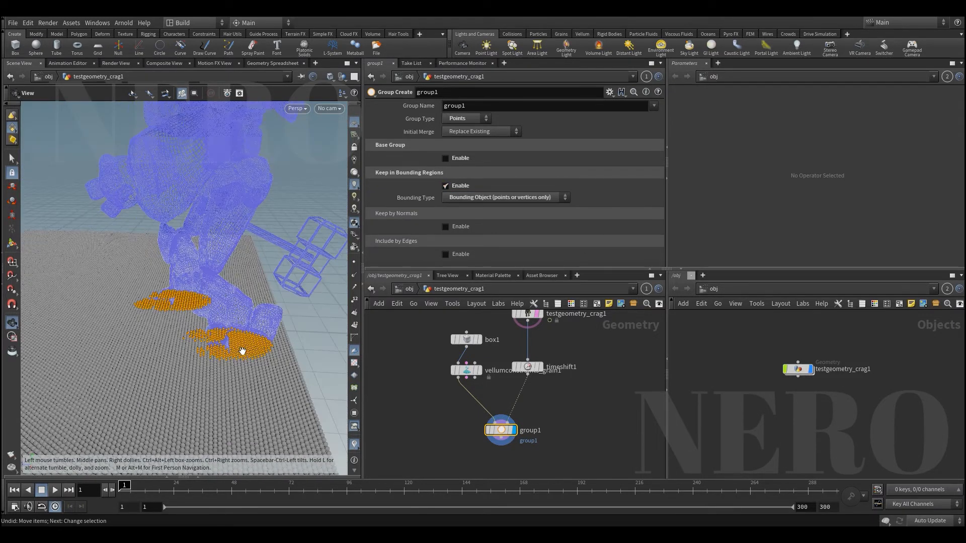
middle_drag(442, 399, 444, 421)
scroll(443, 421, up, 1)
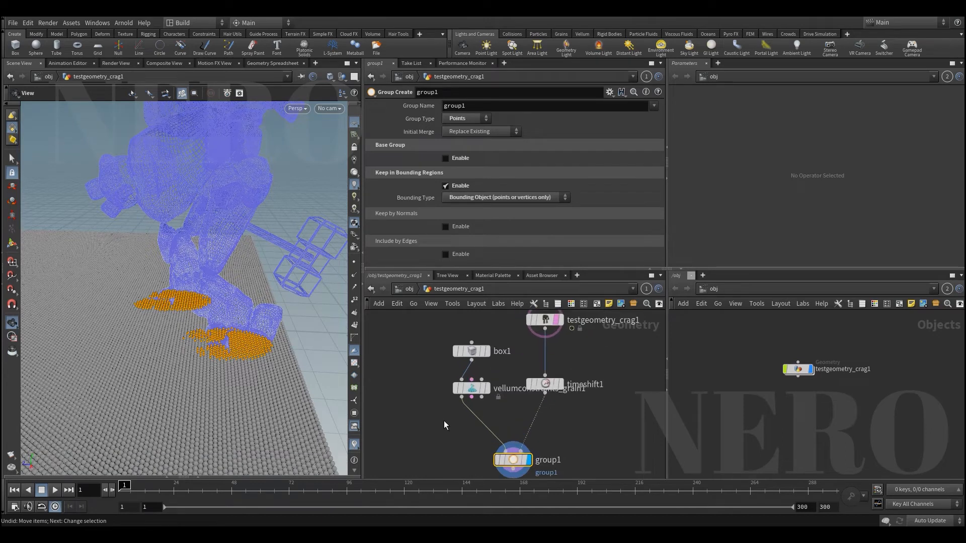
Add a Boolean node fed by the box, spreading the surrounding nodes out to make room for it
scroll(444, 420, down, 2)
drag(447, 343, 426, 405)
drag(488, 314, 577, 400)
click(507, 380)
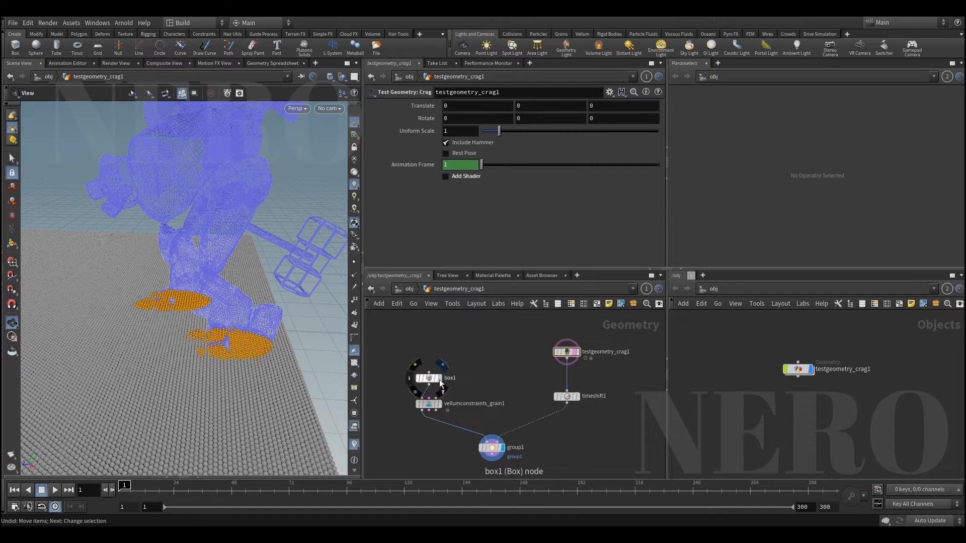
key(Tab)
text(bool)
key(Return)
click(480, 364)
drag(479, 363, 488, 370)
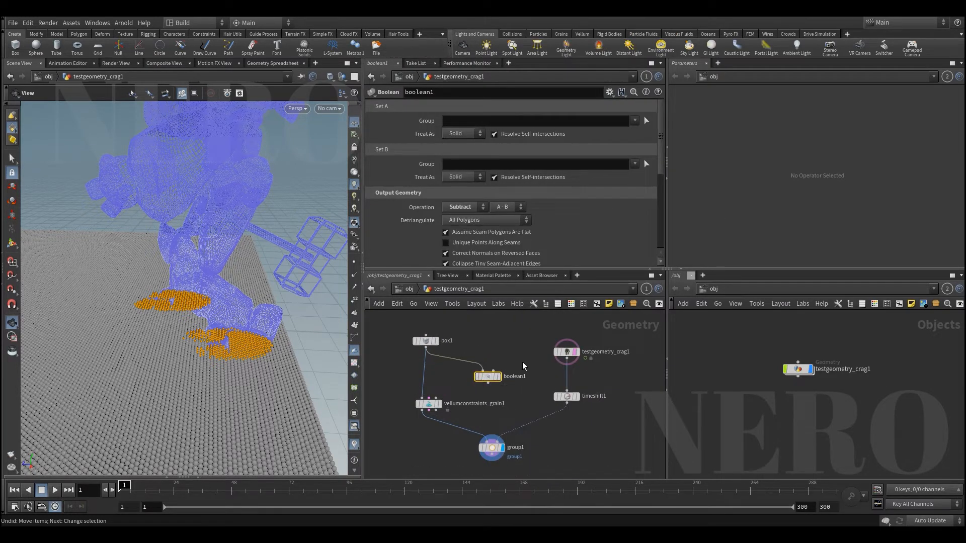
Connect the Time Shift to the Boolean's second input and display the Boolean node
drag(573, 355, 576, 316)
drag(571, 400, 579, 359)
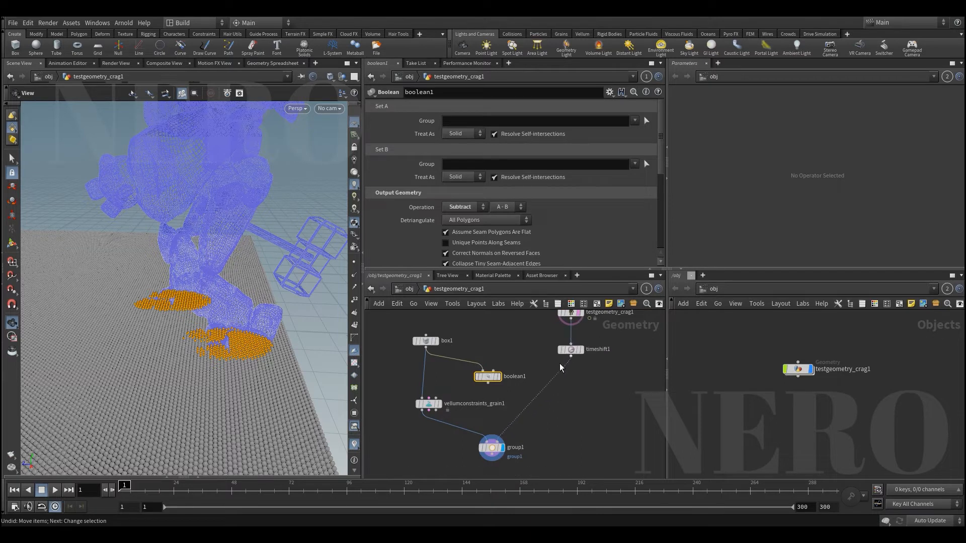
click(493, 371)
click(487, 382)
key(r)
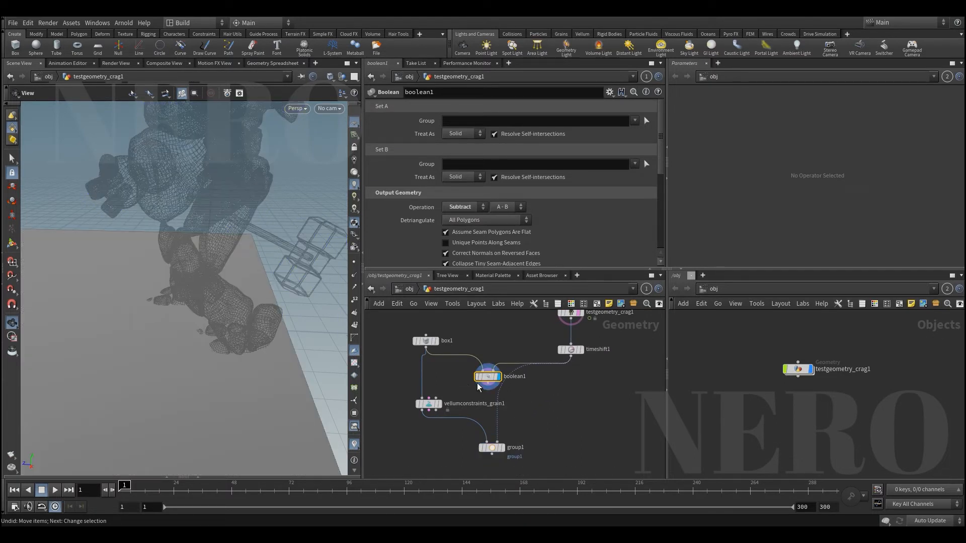
Turn off the Crag node's template display and move it up to make room above the Time Shift
middle_drag(496, 332, 531, 362)
drag(543, 347, 616, 330)
key(e)
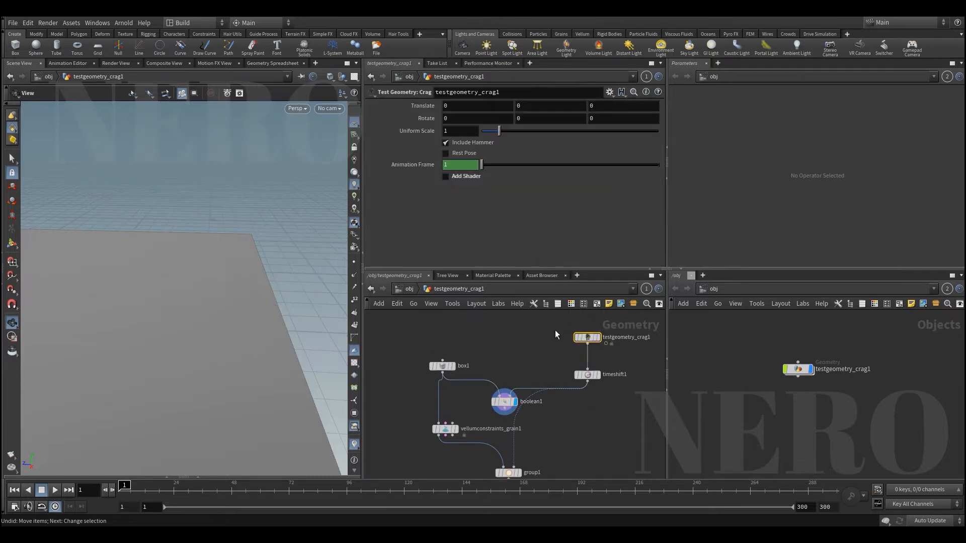
middle_drag(563, 339, 517, 390)
drag(541, 392, 541, 341)
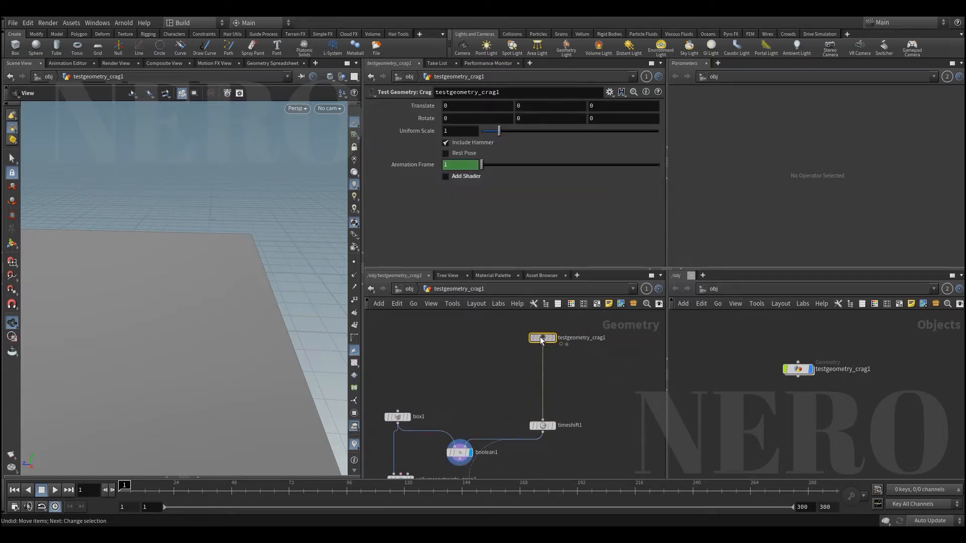
Insert a Convert node between the Crag test geometry and the Time Shift
key(Tab)
text(conv)
key(Return)
click(565, 370)
drag(566, 369, 543, 363)
scroll(568, 378, down, 1)
middle_drag(487, 412, 488, 358)
scroll(497, 387, up, 1)
scroll(496, 387, up, 1)
middle_drag(545, 348, 547, 390)
scroll(543, 390, down, 3)
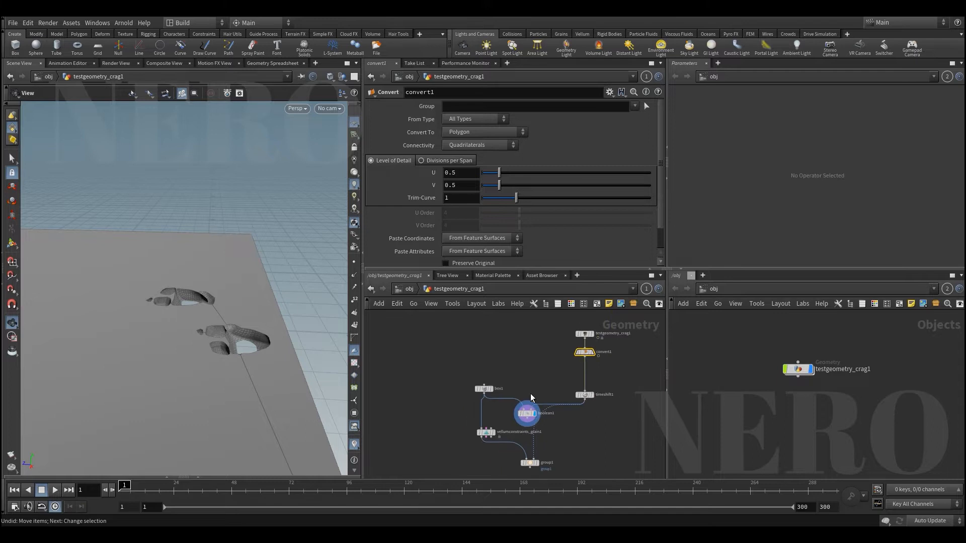
Feed the Boolean output into the Vellum grain node and display the grains with the foot shapes cut out
middle_drag(485, 416, 494, 369)
scroll(492, 370, up, 4)
drag(461, 378, 517, 430)
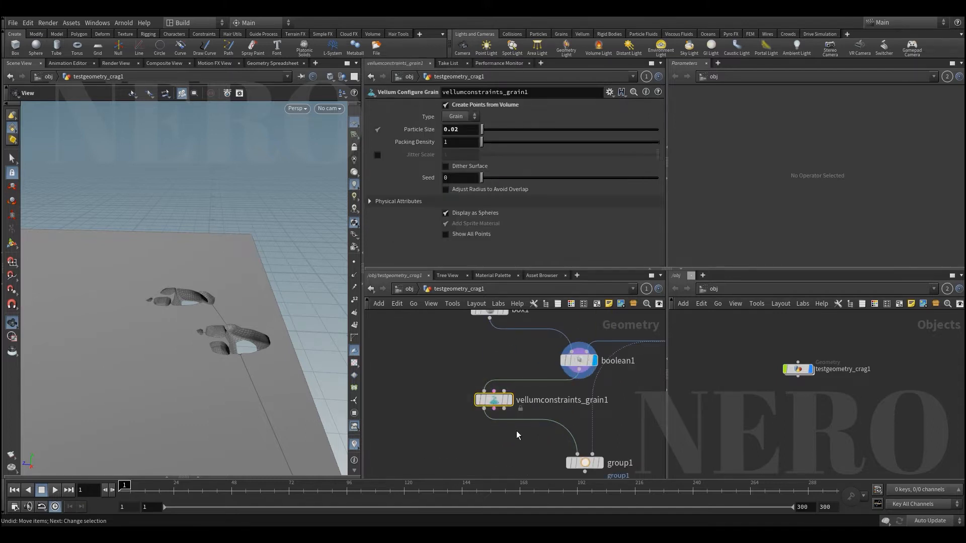
key(r)
drag(272, 322, 274, 328)
scroll(537, 453, up, 1)
middle_drag(539, 444, 544, 440)
scroll(547, 442, down, 2)
scroll(581, 466, up, 1)
Display the Group node and check Crag's feet against the carved-out grains
click(580, 448)
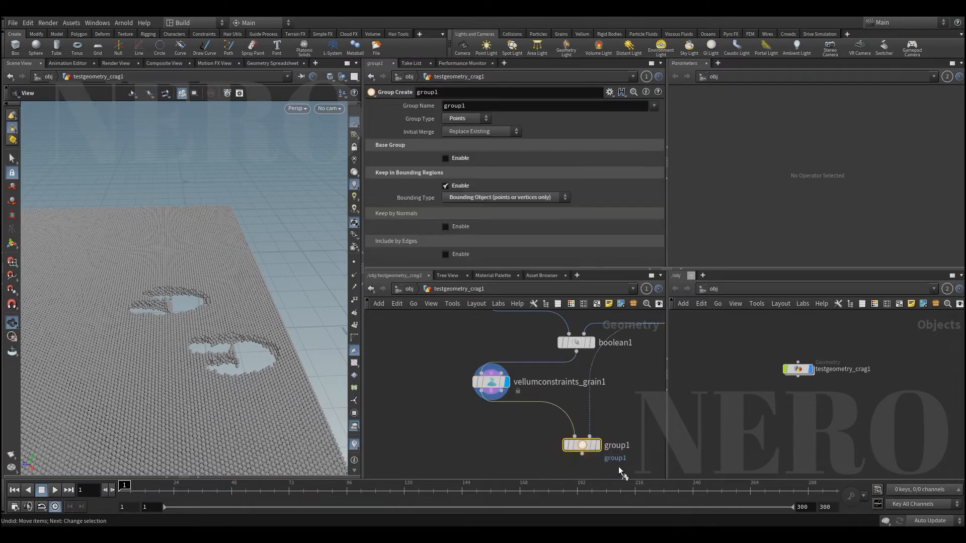
key(r)
drag(237, 282, 244, 332)
scroll(603, 435, down, 2)
middle_drag(633, 404, 516, 383)
drag(474, 426, 540, 441)
scroll(540, 440, down, 3)
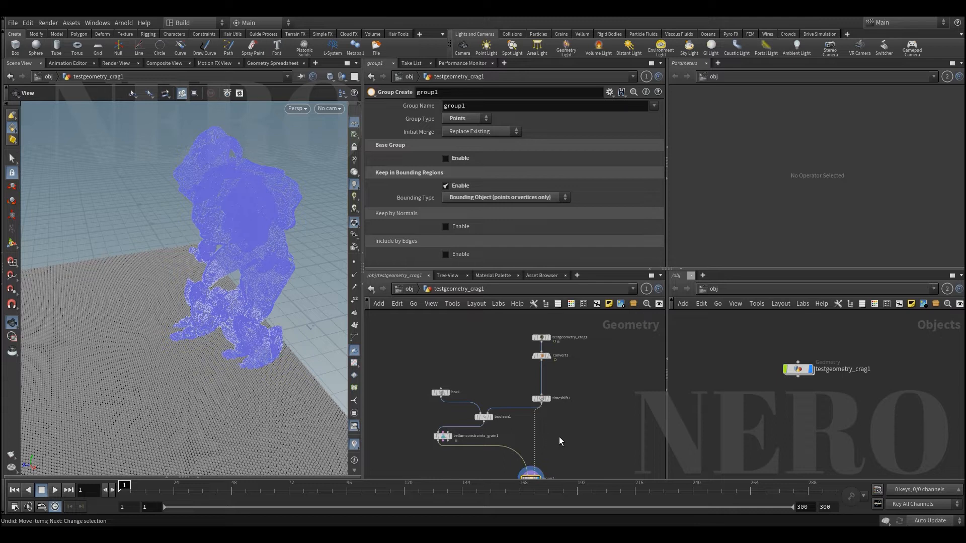
middle_drag(559, 439, 570, 386)
mouse_move(255, 313)
mouse_down()
mouse_move(257, 300)
mouse_move(242, 310)
mouse_up()
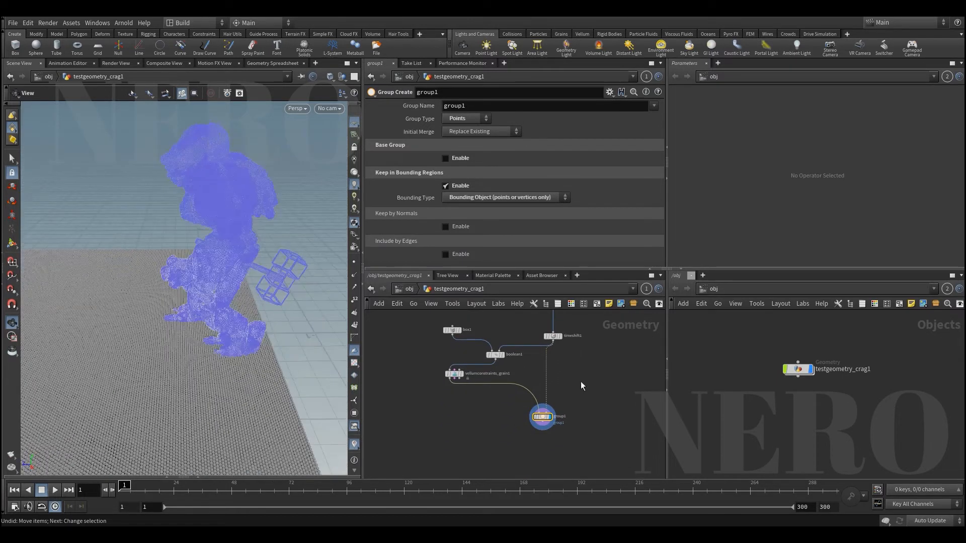
middle_drag(579, 342, 554, 387)
scroll(539, 375, up, 1)
alt+drag(241, 281, 282, 327)
middle_drag(579, 368, 574, 394)
scroll(574, 395, up, 1)
key(Tab)
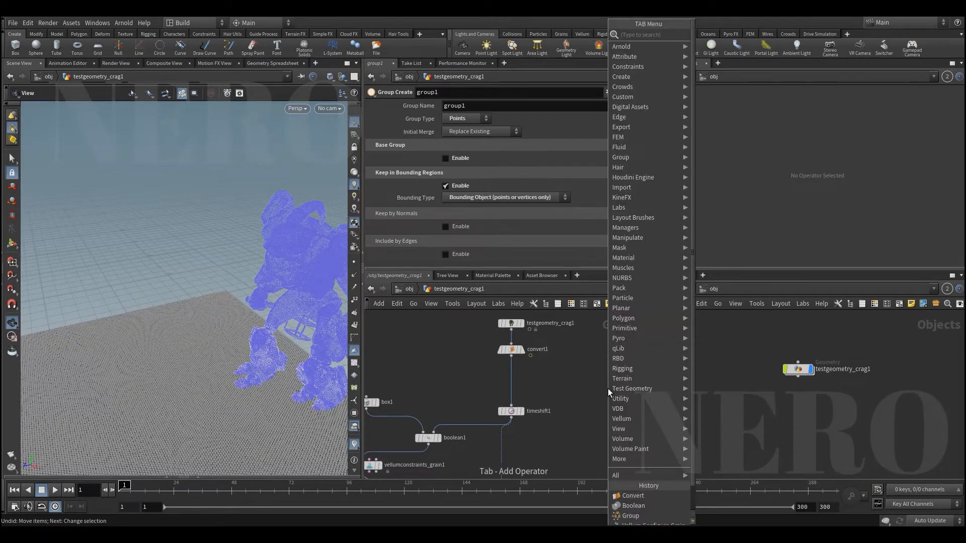
key(Escape)
scroll(568, 369, down, 3)
middle_drag(582, 431, 580, 388)
scroll(452, 418, up, 5)
Add a Vellum Constraints node below the Vellum grain node
drag(551, 372, 593, 387)
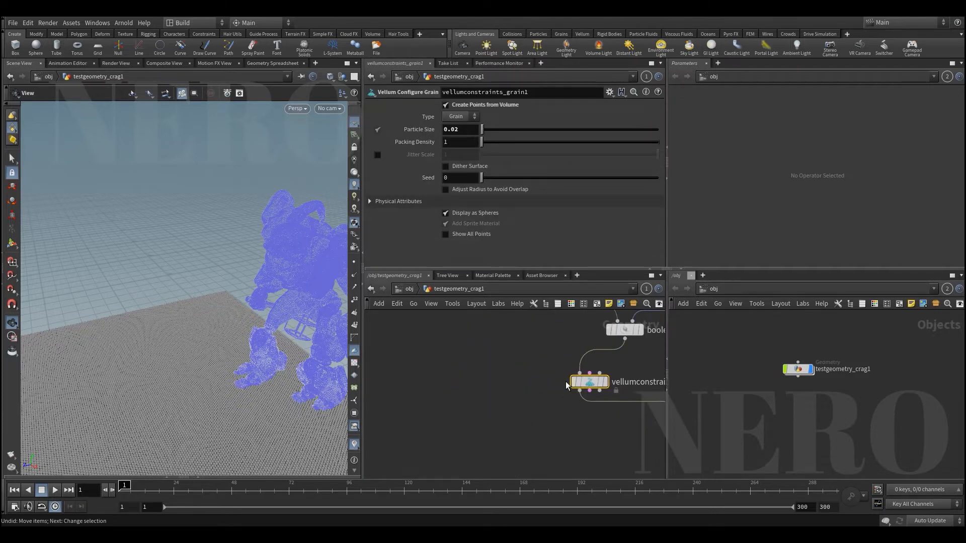
middle_drag(532, 377, 466, 402)
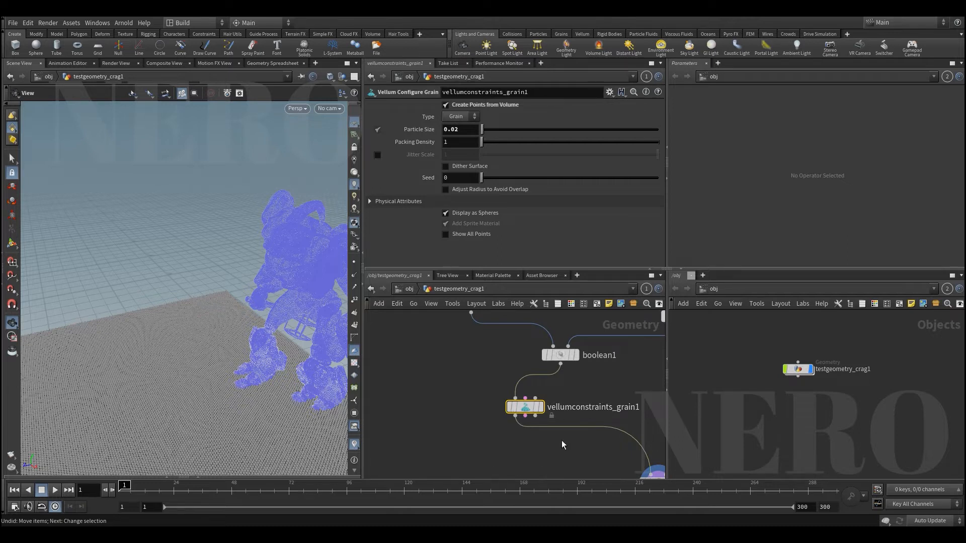
middle_drag(533, 453, 528, 430)
scroll(528, 430, up, 2)
click(513, 440)
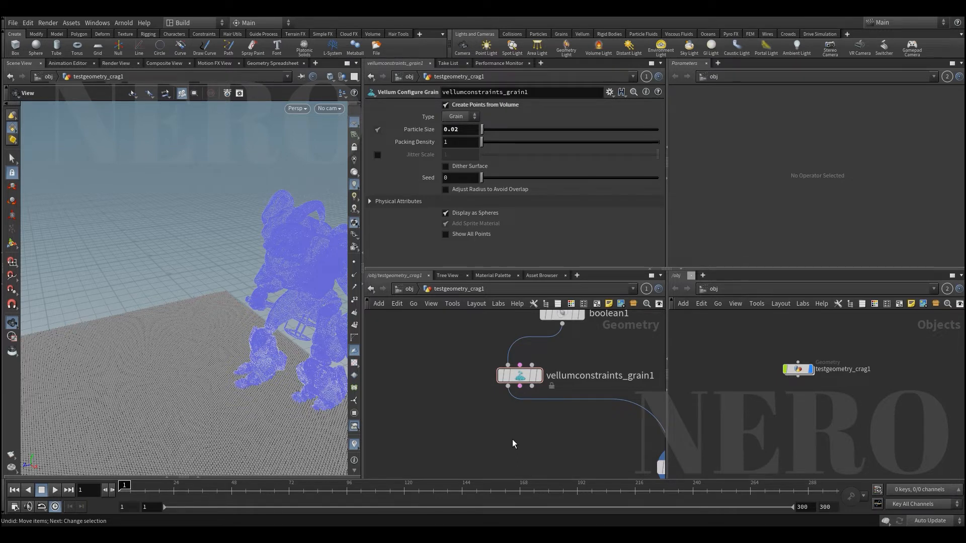
key(Tab)
text(vel)
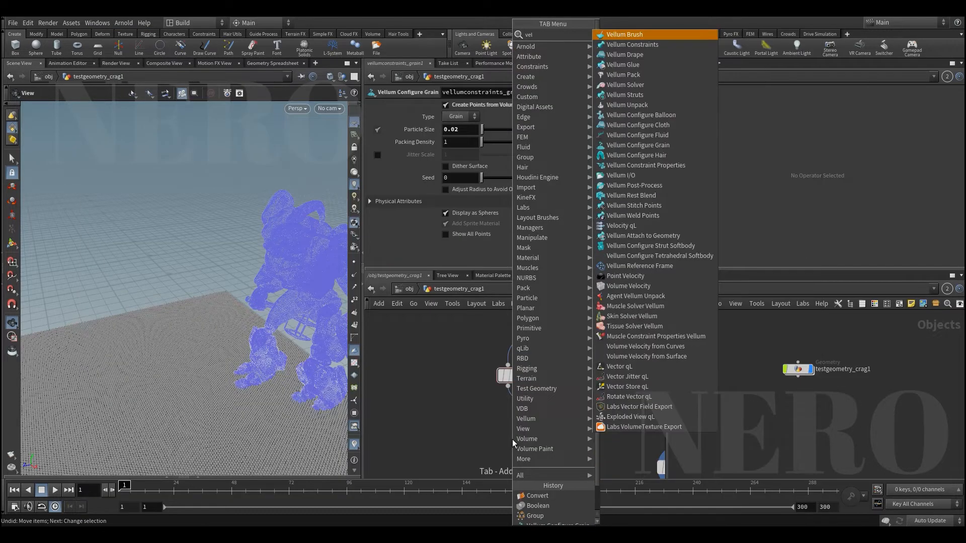
text( cons)
key(Return)
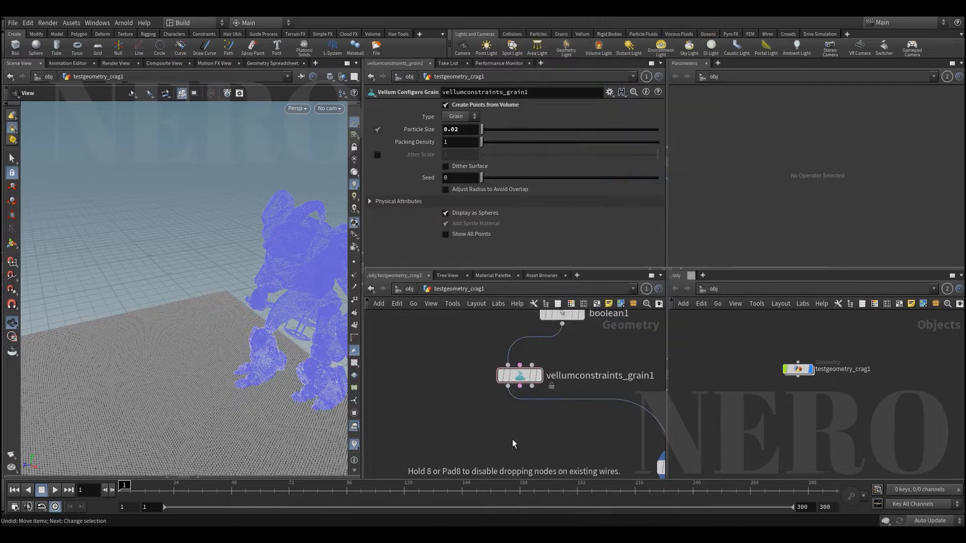
click(512, 439)
Connect the grain node's three outputs to the matching Vellum Constraints inputs and display the constraints node
mouse_move(500, 428)
mouse_down()
mouse_move(508, 386)
mouse_move(500, 428)
mouse_up()
click(519, 386)
click(512, 428)
click(532, 387)
click(524, 429)
mouse_move(444, 419)
mouse_down()
mouse_move(497, 450)
mouse_move(528, 443)
mouse_up()
click(530, 439)
Try Weld Points as the constraint type and settle on Glue
click(470, 107)
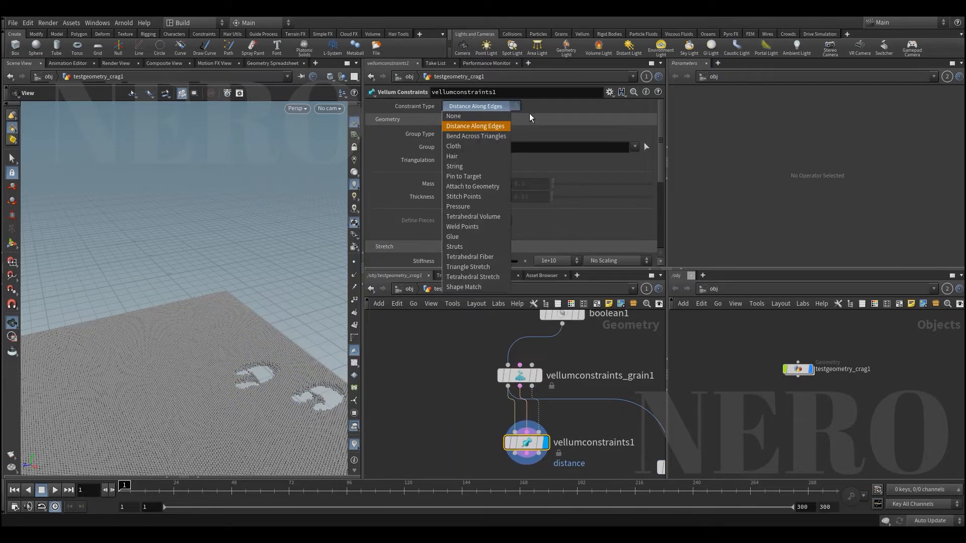
click(466, 228)
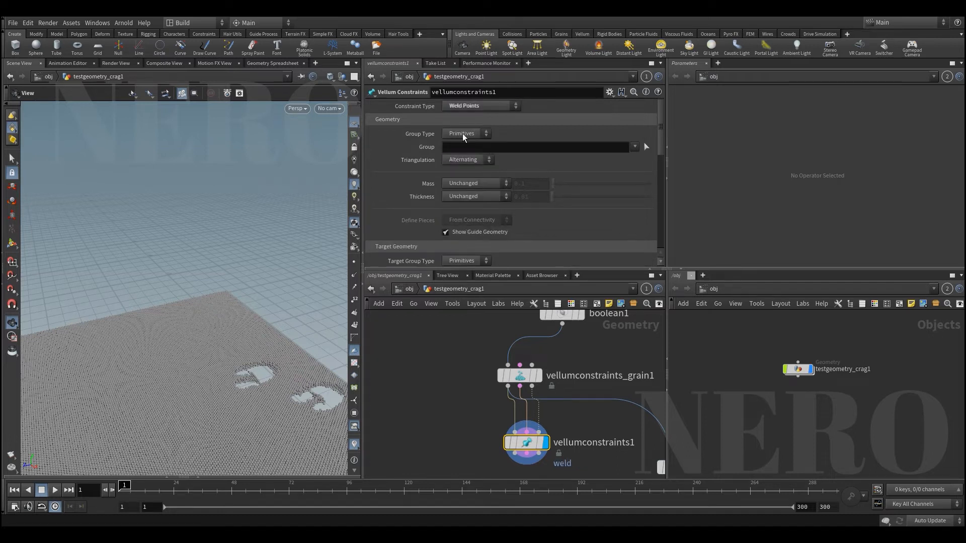
click(468, 107)
click(454, 237)
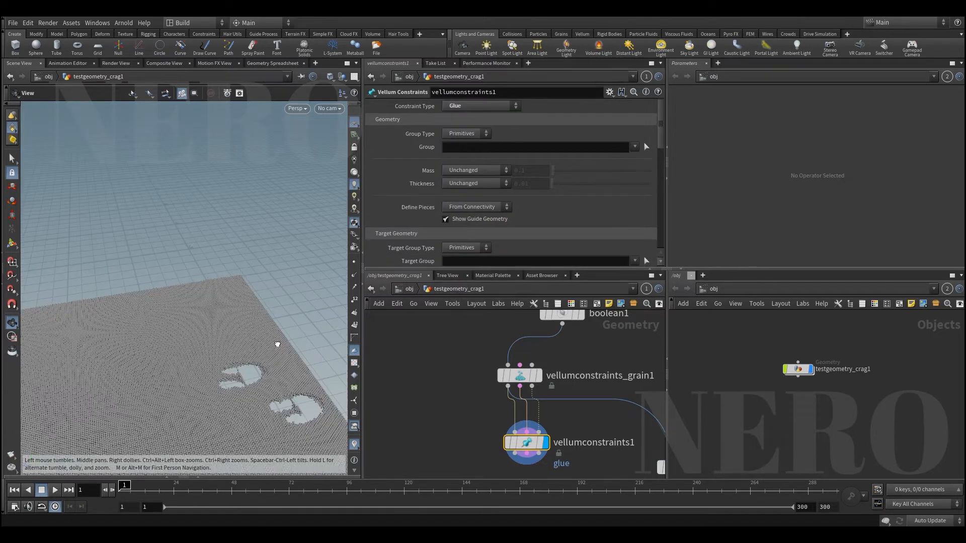
Show the glue constraint output through a displayed Null node and set Constraints Per Point to 4
drag(532, 445, 506, 445)
key(f)
scroll(455, 187, down, 5)
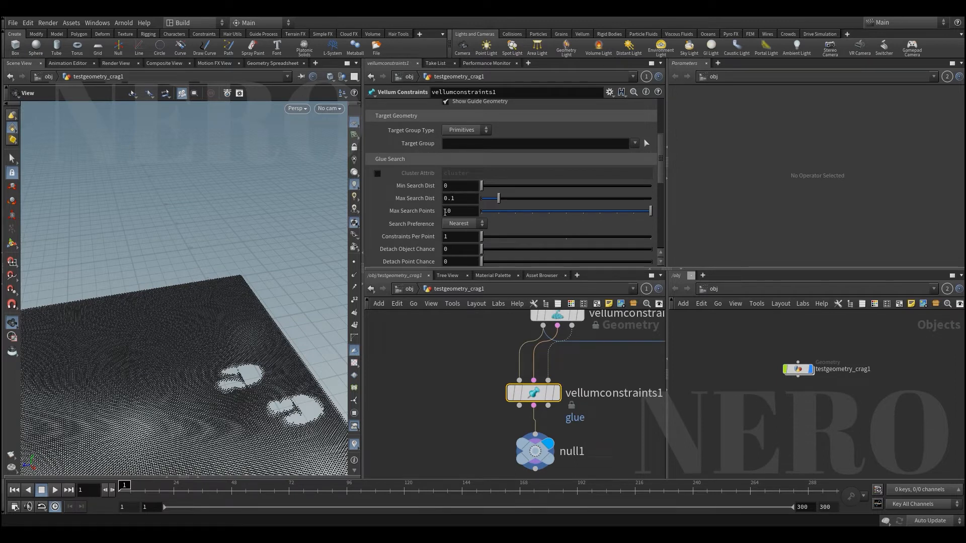
text(4)
key(Return)
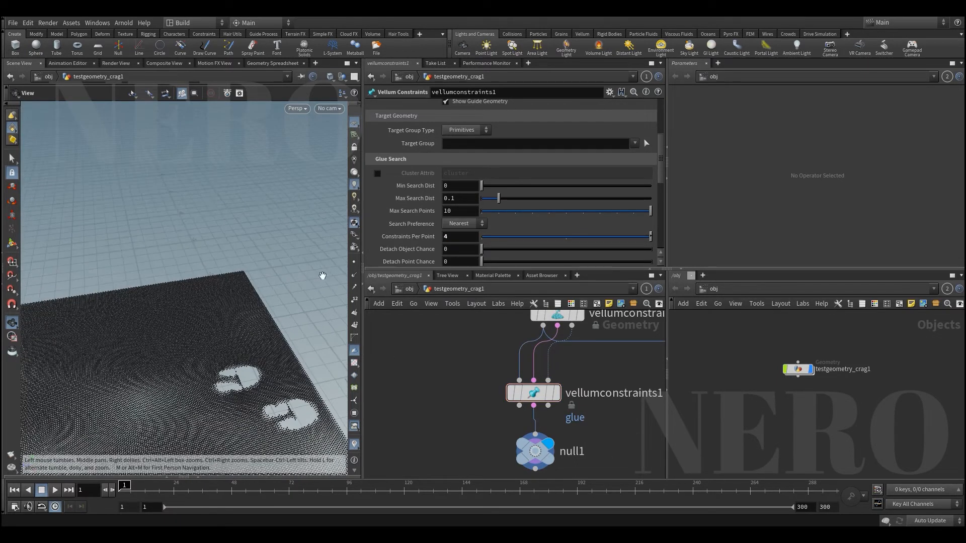
Set the glue constraint's Group Type and Target Group Type to Points and inspect the constraints around the footprints
scroll(456, 210, down, 1)
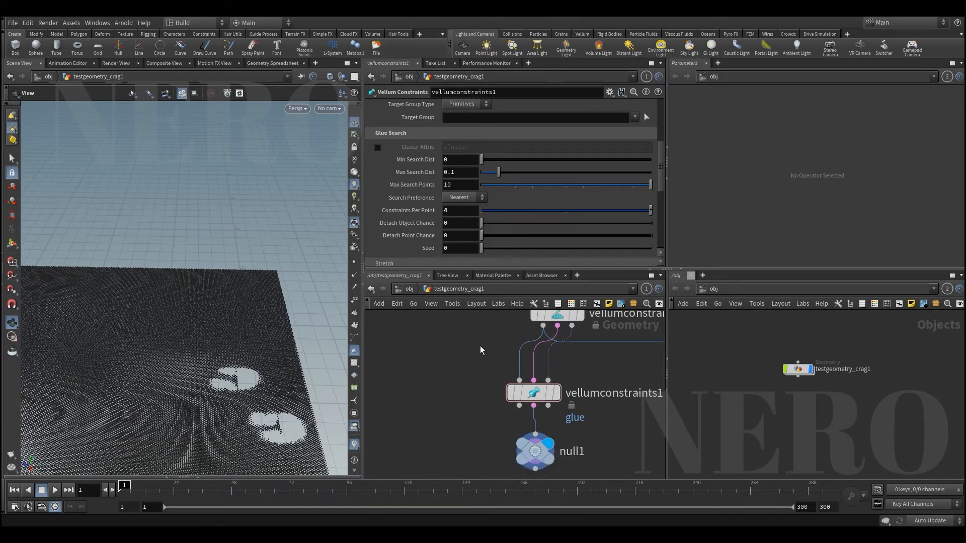
scroll(416, 221, up, 4)
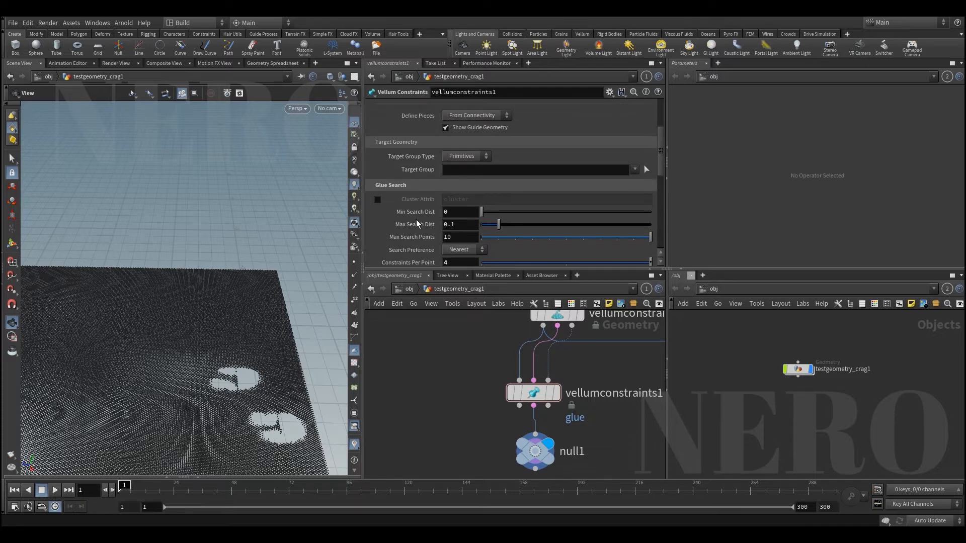
scroll(412, 207, up, 6)
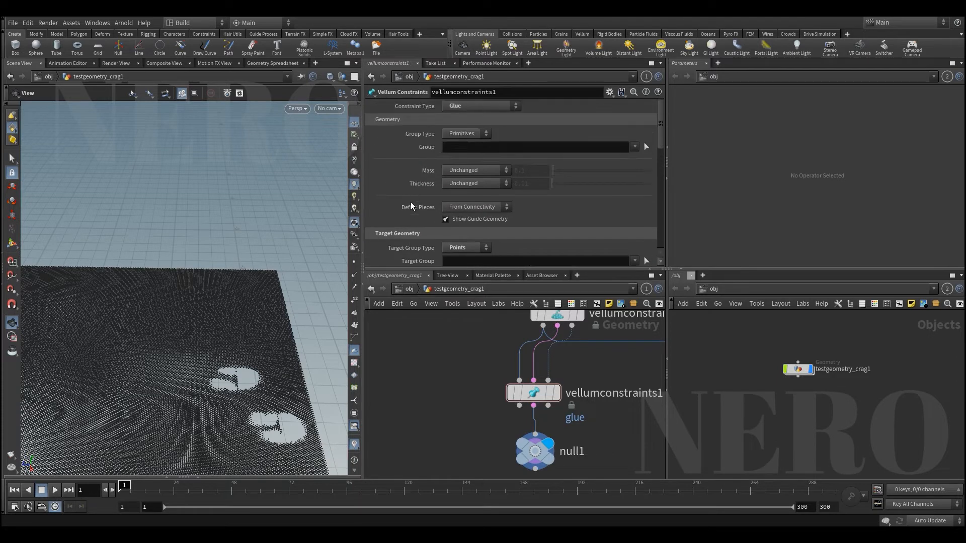
click(465, 133)
click(457, 150)
drag(250, 386, 298, 422)
right_drag(298, 422, 292, 350)
drag(292, 349, 286, 288)
Add a Vellum Solver node beside the Null
middle_drag(489, 442, 490, 401)
scroll(452, 395, up, 1)
drag(453, 388, 551, 426)
drag(551, 424, 548, 432)
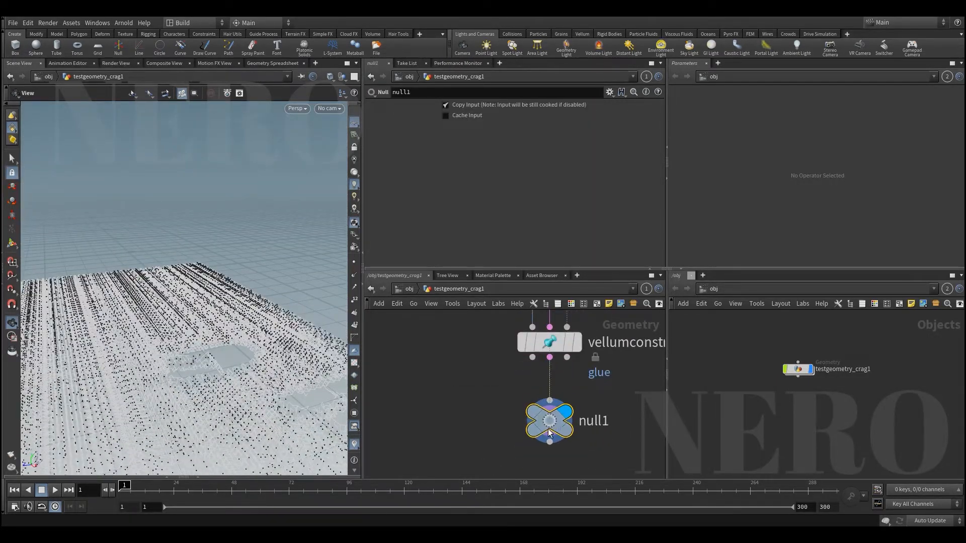
key(Tab)
text(vel)
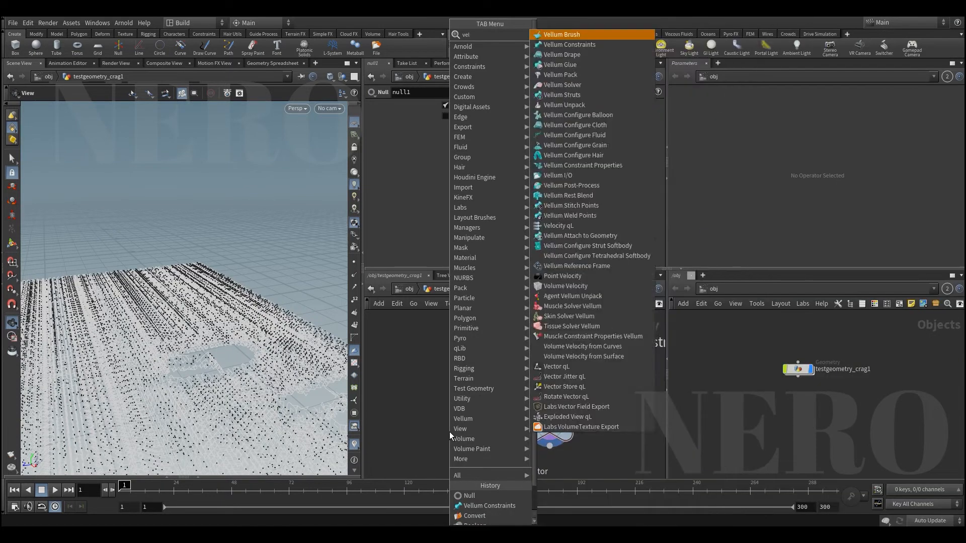
text( sol)
key(Return)
click(449, 431)
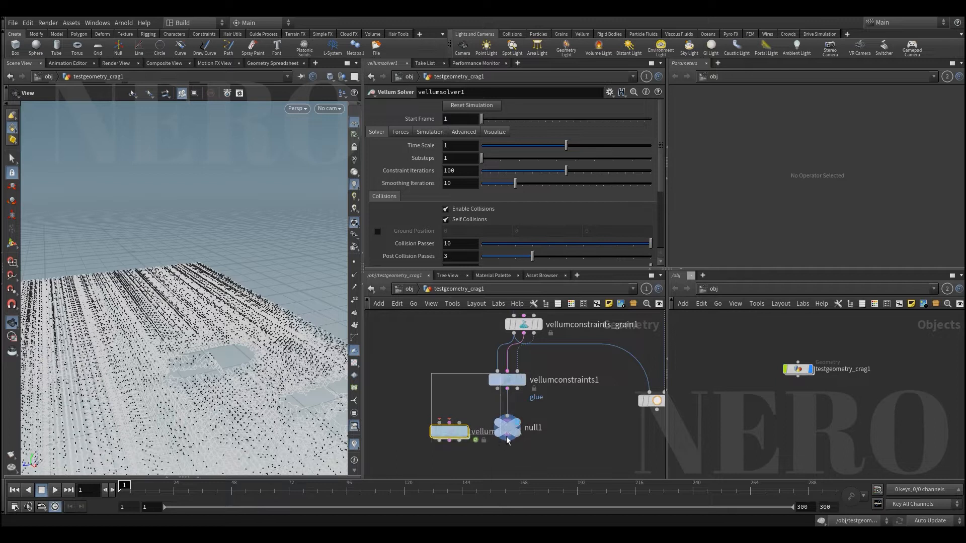
Delete the Vellum Constraints, Null and Vellum Solver nodes together
shift+drag(500, 373, 549, 452)
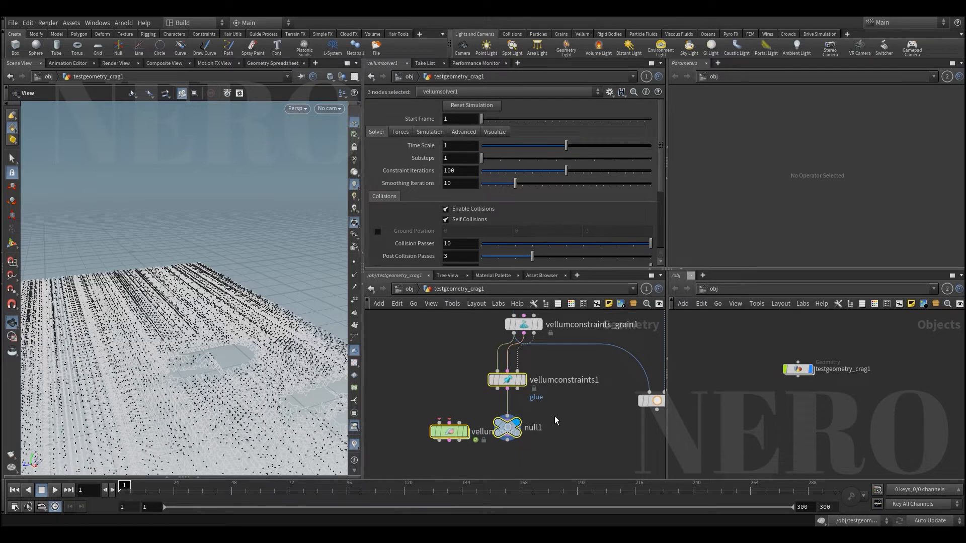
key(Delete)
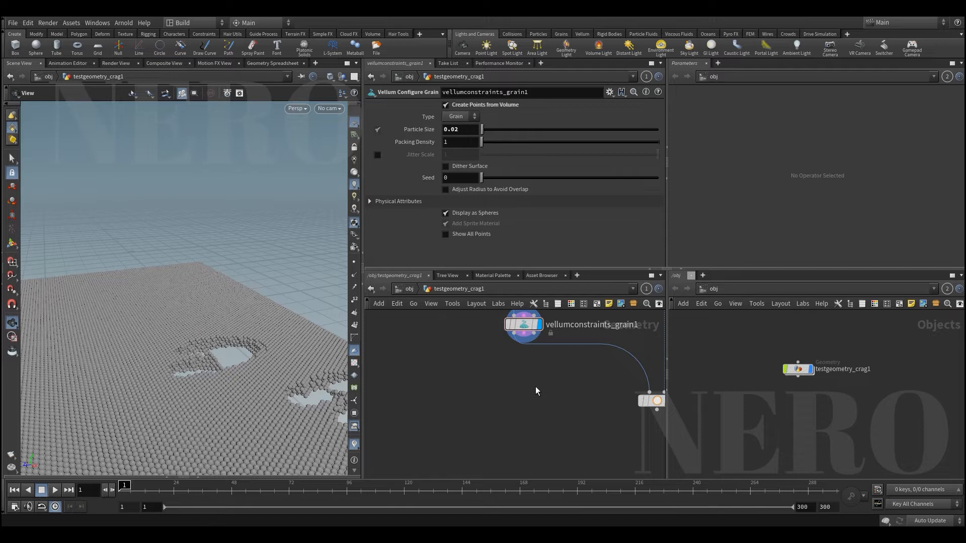
Add a POP Network near the Vellum grain node and go inside it
middle_drag(535, 386, 552, 432)
scroll(538, 429, down, 2)
middle_drag(497, 413, 517, 415)
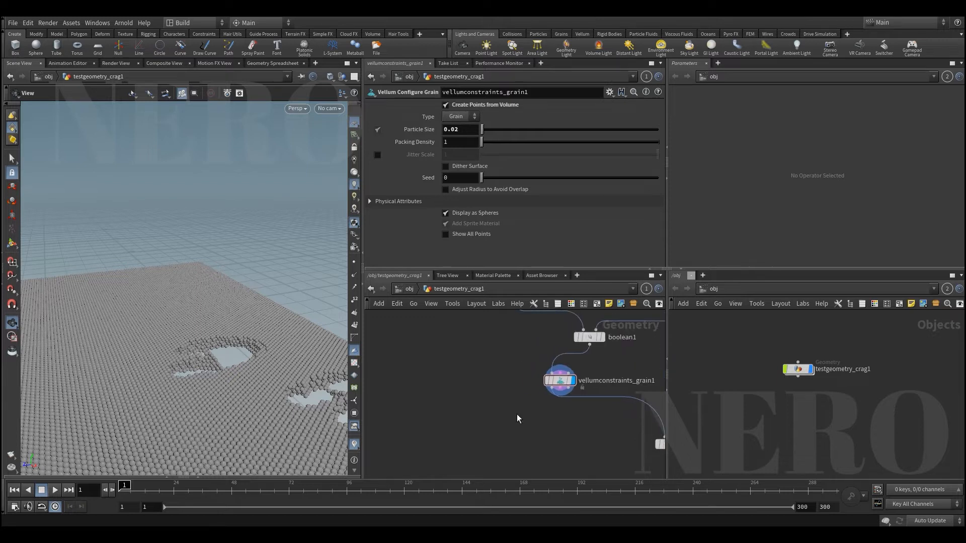
key(Tab)
text(pop)
key(Return)
click(459, 381)
Insert a POP Grains node between source_first_input and the wire_pops_into_here merge, spacing the chain out
key(Tab)
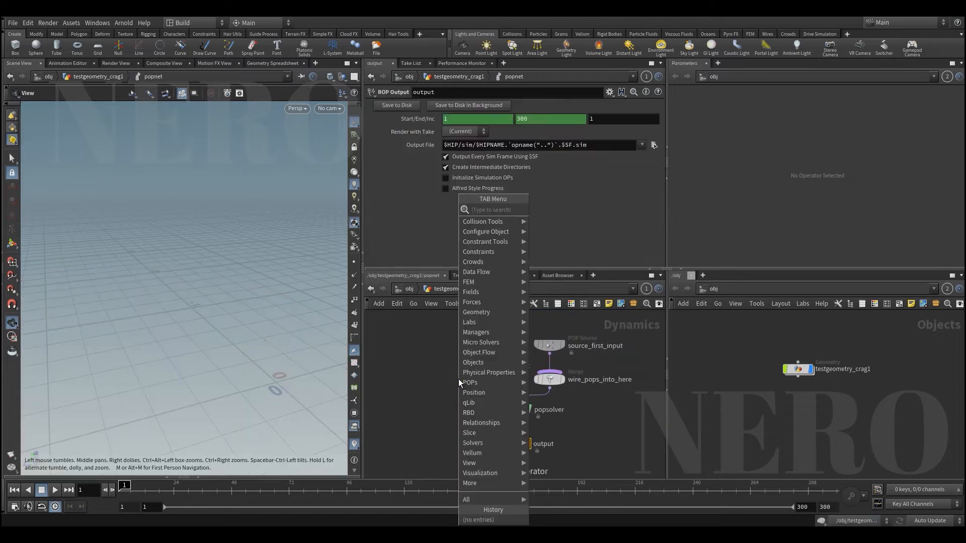
text(pop g)
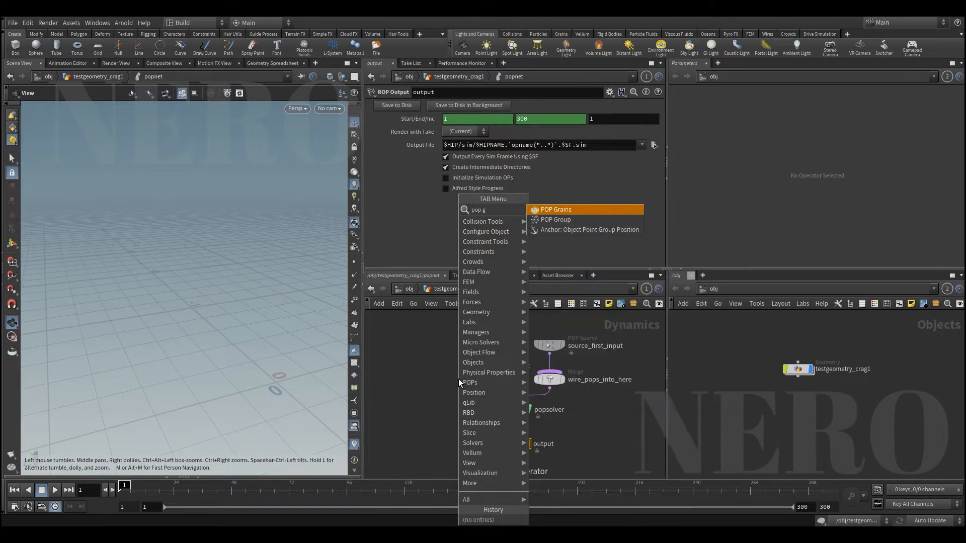
key(Return)
click(457, 379)
drag(458, 379, 551, 376)
drag(484, 365, 447, 407)
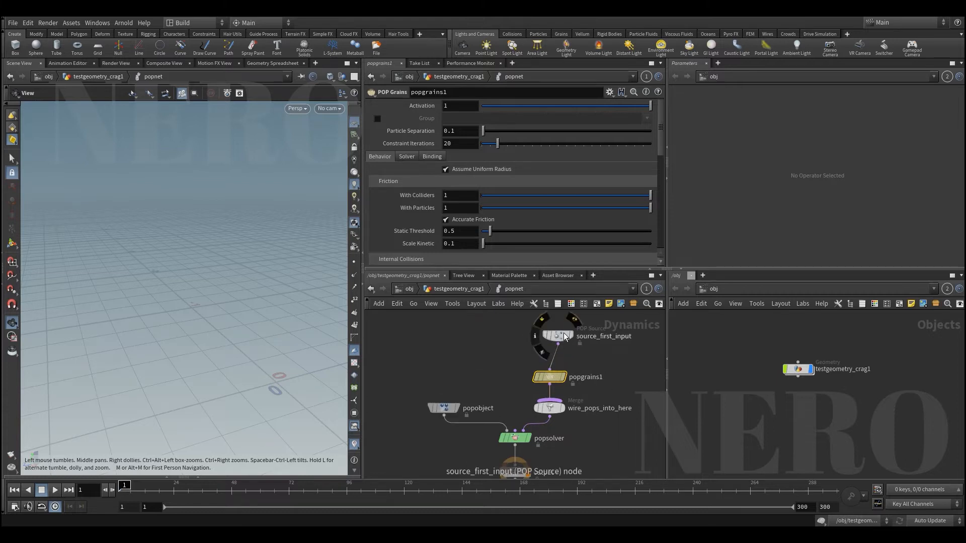
drag(553, 349, 553, 334)
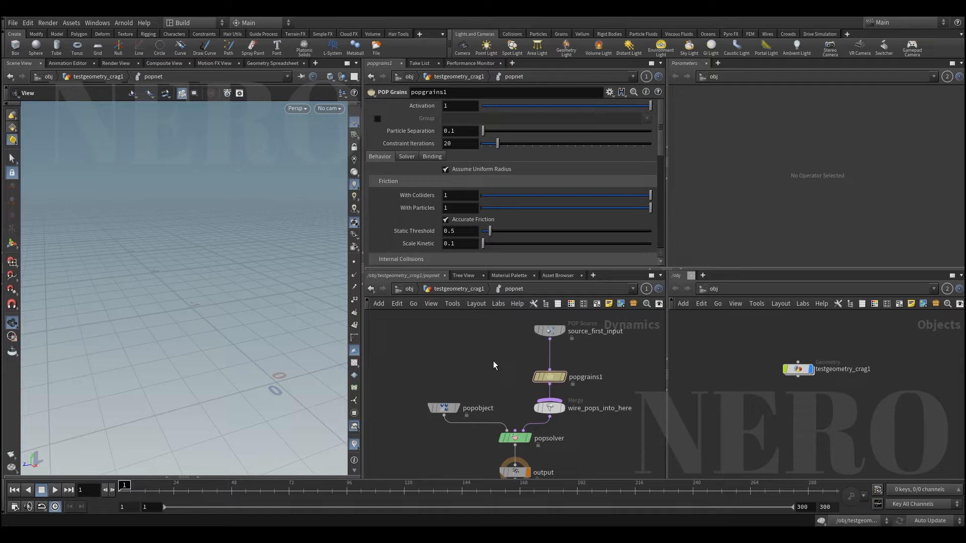
Move the POP Grains node closer to source_first_input and insert a Constraint Network node below the POP solver
drag(493, 361, 556, 356)
key(F2)
click(498, 361)
drag(489, 347, 543, 375)
click(510, 375)
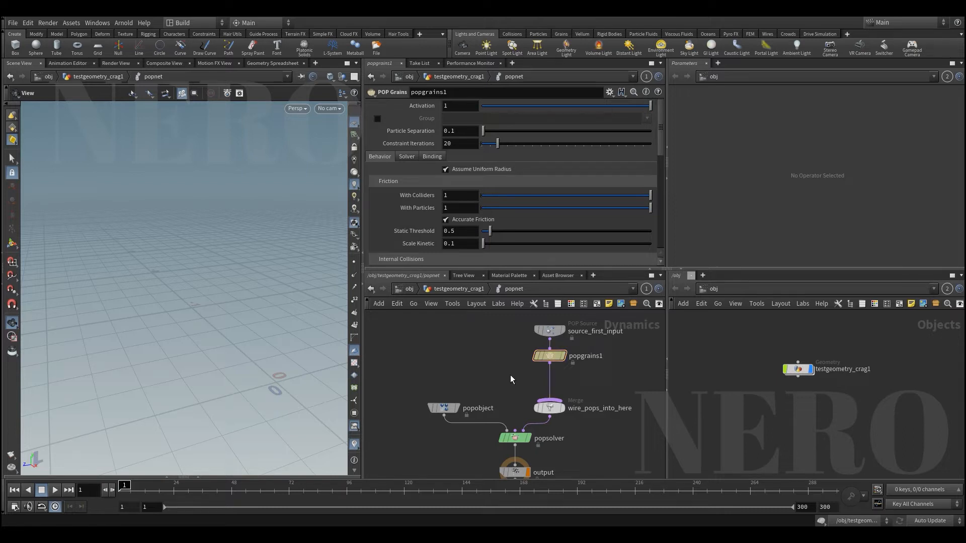
scroll(510, 375, down, 2)
key(Tab)
text(cons)
key(Down)
key(Return)
click(562, 423)
drag(560, 424, 598, 392)
Add a Glue Constraint Relationship node and wire it into the Constraint Network
scroll(528, 411, up, 2)
text(glu)
key(Return)
scroll(589, 394, down, 2)
scroll(592, 396, down, 1)
middle_drag(596, 337, 594, 405)
Leave the POP Network and delete it from the Crag geometry network
click(542, 363)
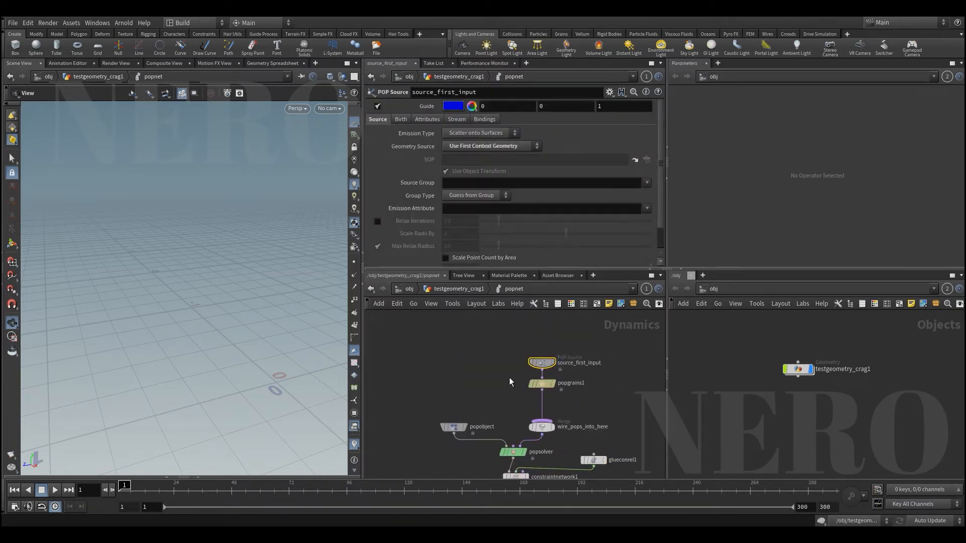
key(u)
key(Delete)
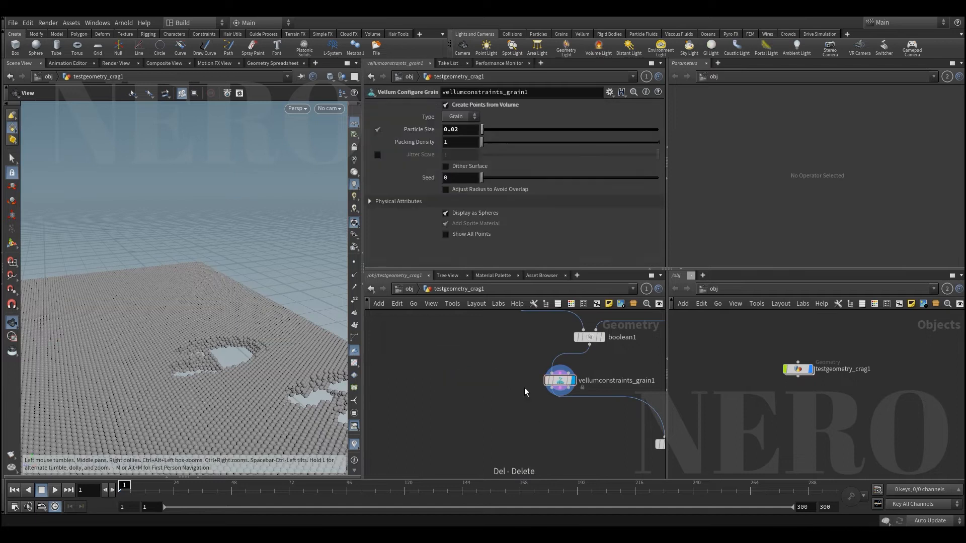
Select the Group node that follows the Vellum grain node and make it the displayed node
scroll(555, 422, down, 2)
middle_drag(558, 424, 528, 431)
scroll(530, 427, up, 2)
click(519, 397)
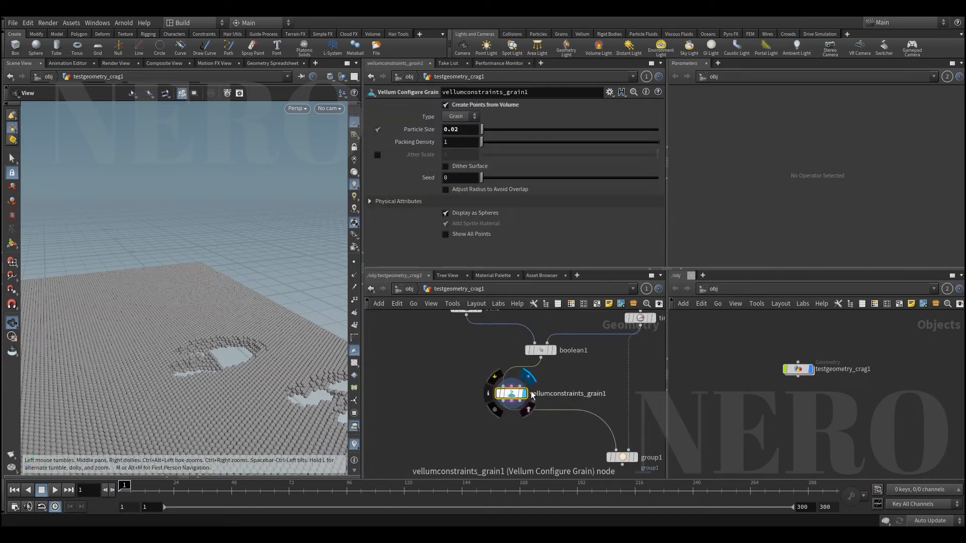
scroll(523, 388, down, 3)
scroll(568, 414, up, 4)
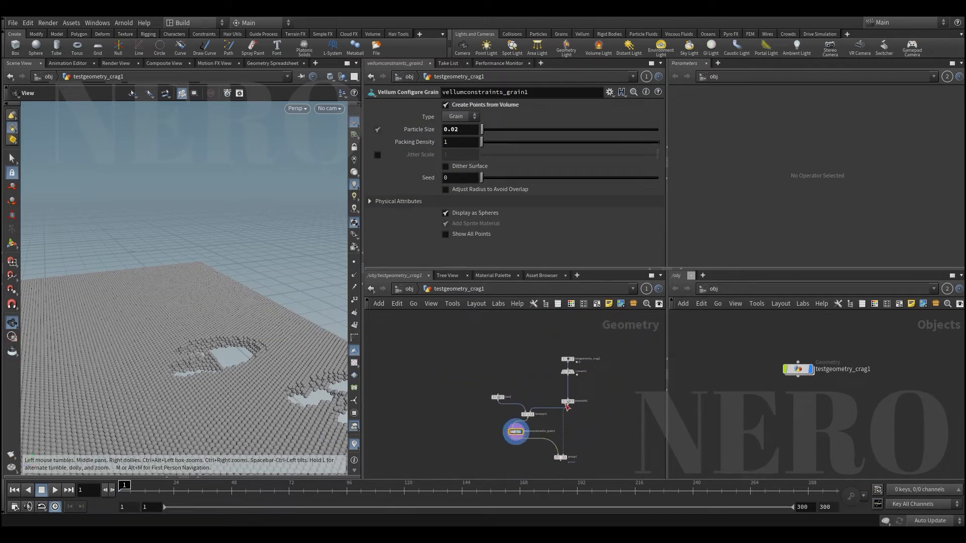
drag(468, 393, 492, 392)
click(545, 438)
scroll(585, 440, up, 1)
middle_drag(585, 441, 580, 426)
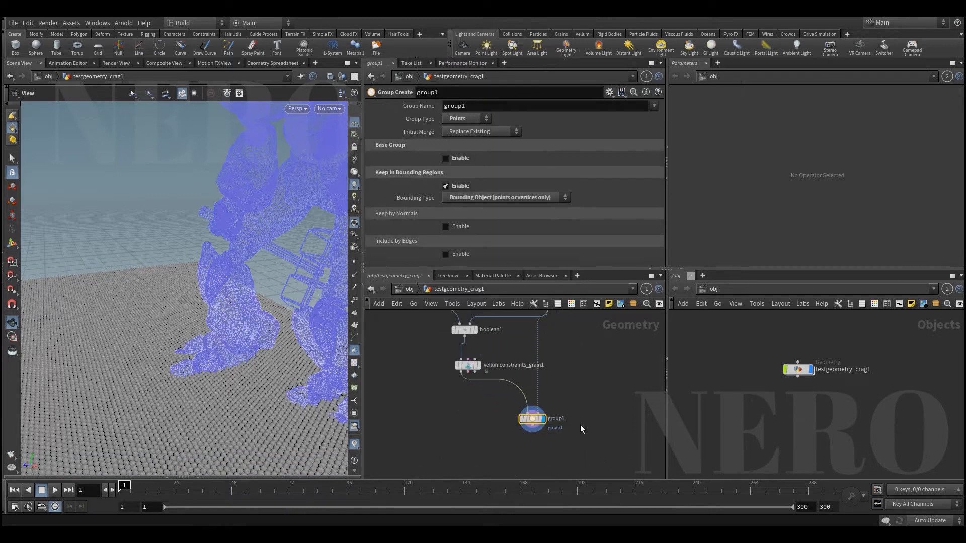
drag(287, 377, 268, 383)
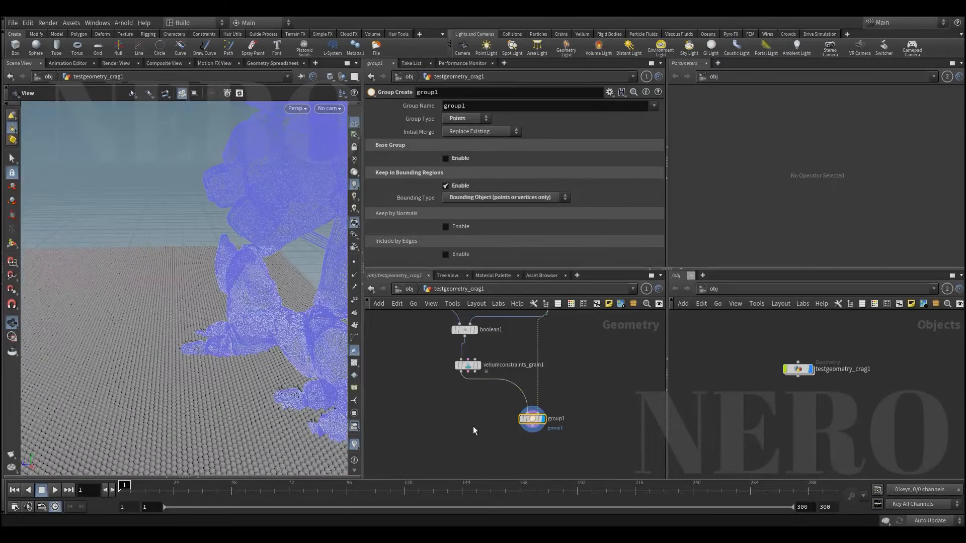
Bypass the boolean1 node and reselect the Group node to highlight its grouped points
middle_drag(514, 359, 514, 400)
scroll(514, 400, up, 1)
drag(414, 385, 509, 347)
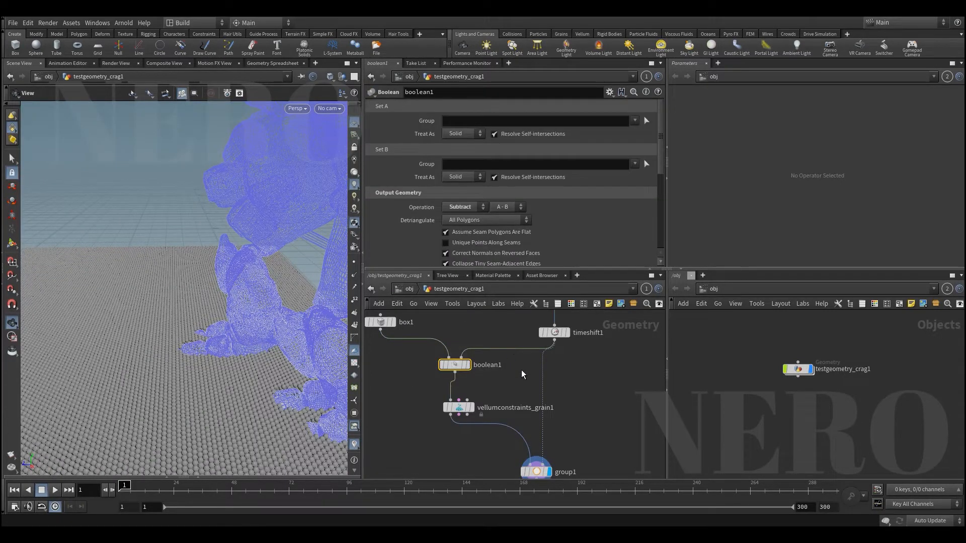
key(b)
middle_drag(513, 331, 492, 311)
scroll(517, 393, down, 2)
click(544, 348)
scroll(512, 418, up, 4)
click(556, 406)
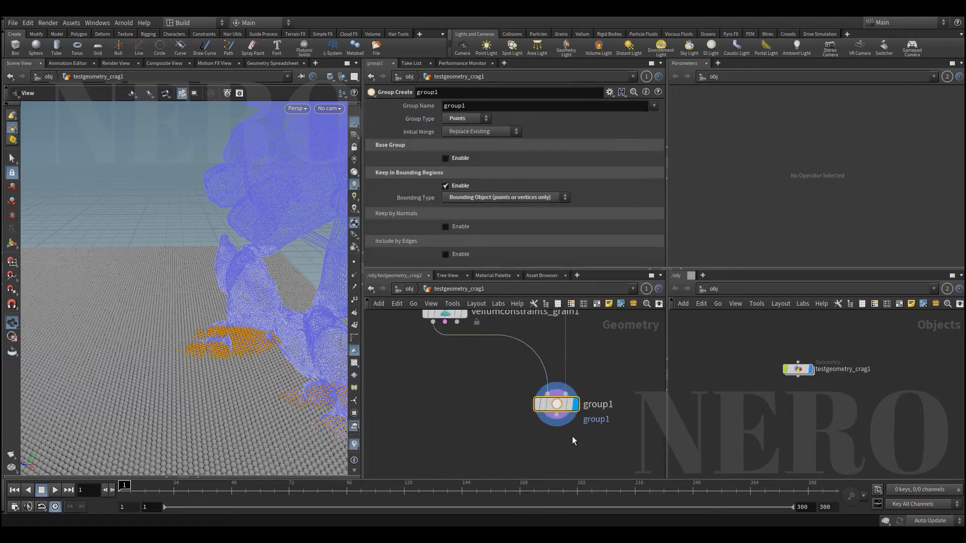
Add a Blast node below the Group node and display it
middle_drag(552, 436, 551, 393)
scroll(550, 394, up, 1)
click(557, 369)
click(557, 403)
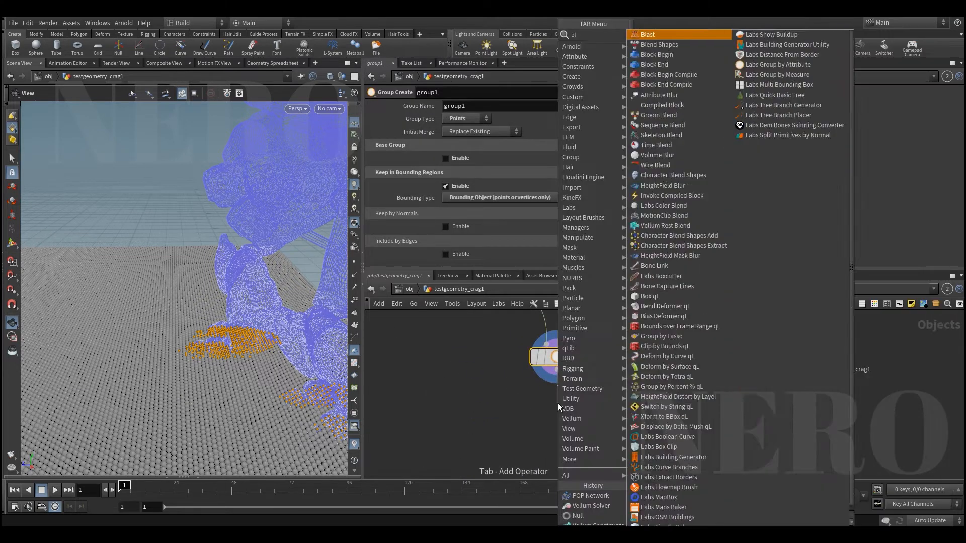
text(blast)
key(Return)
click(563, 412)
Set the group name on the group1 node to inside
click(573, 358)
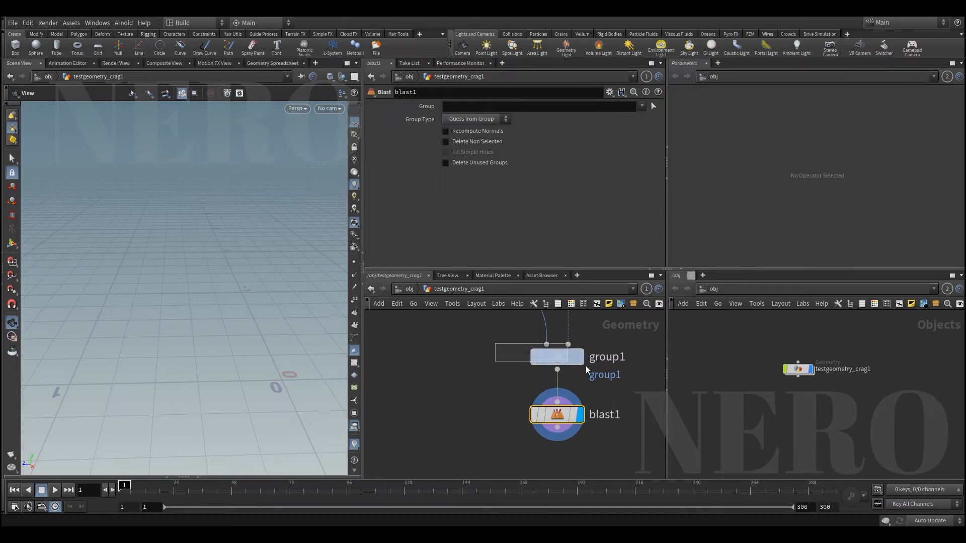
click(476, 107)
double_click(476, 107)
text(inc)
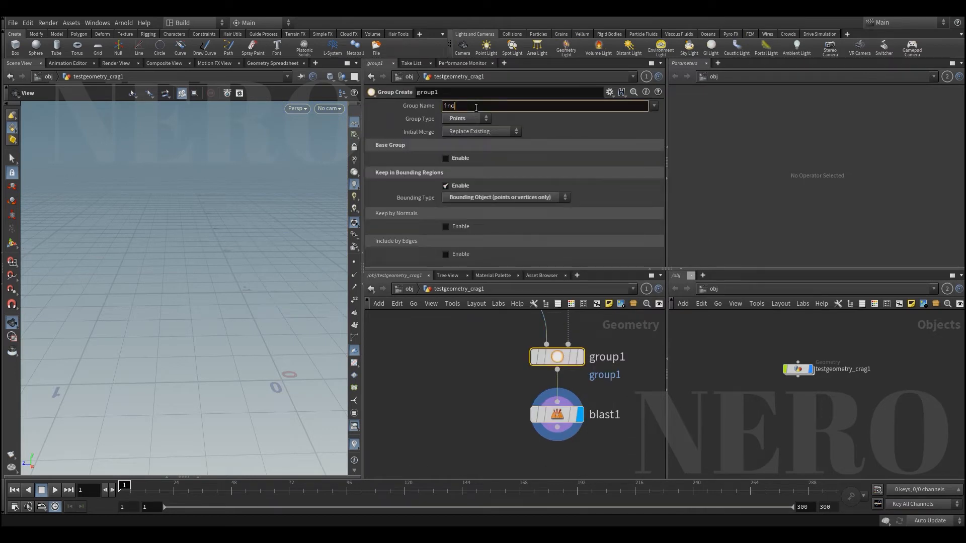
text(ide)
key(Return)
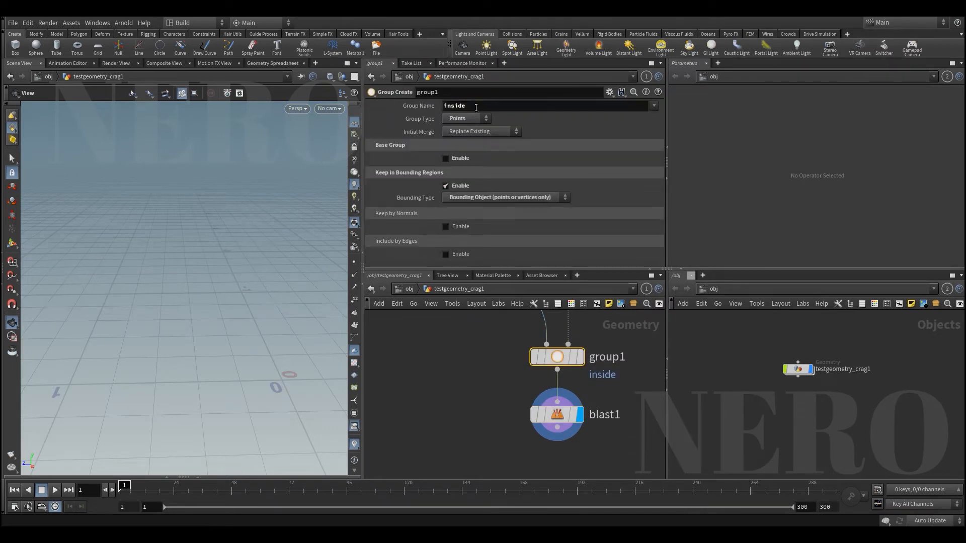
Copy the Group node's name parameter and paste it as a relative reference into the Blast node's group
right_click(420, 106)
click(452, 172)
click(532, 410)
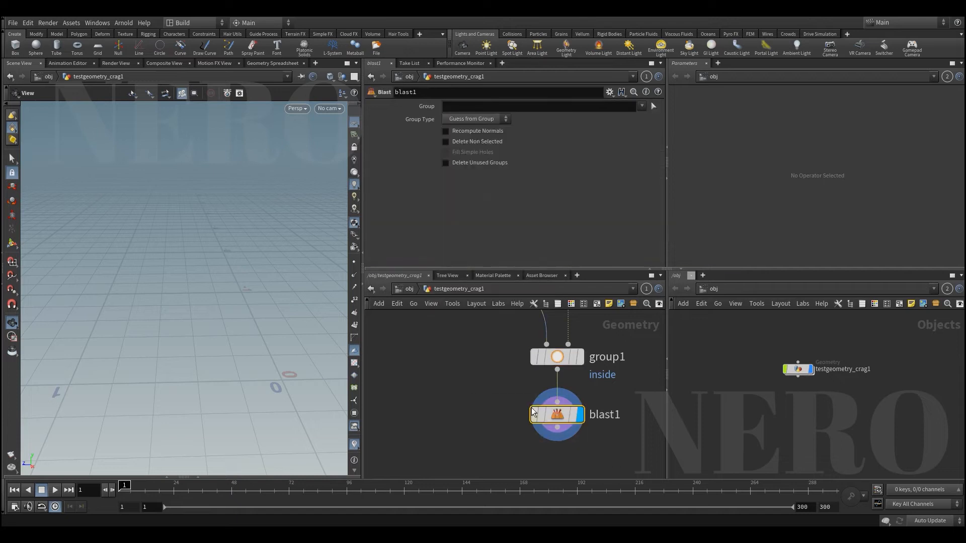
right_click(534, 106)
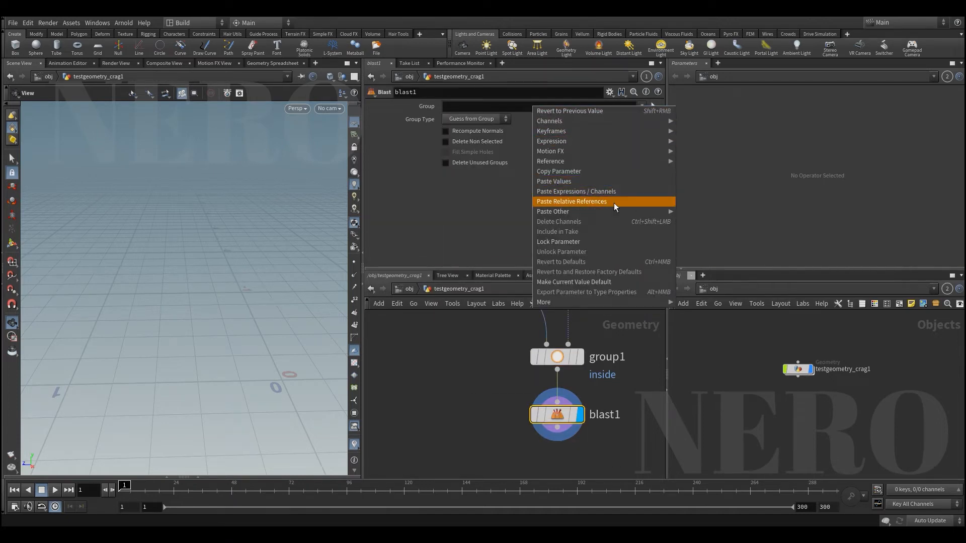
click(589, 202)
mouse_move(272, 328)
mouse_down()
mouse_move(301, 384)
mouse_move(267, 334)
mouse_up()
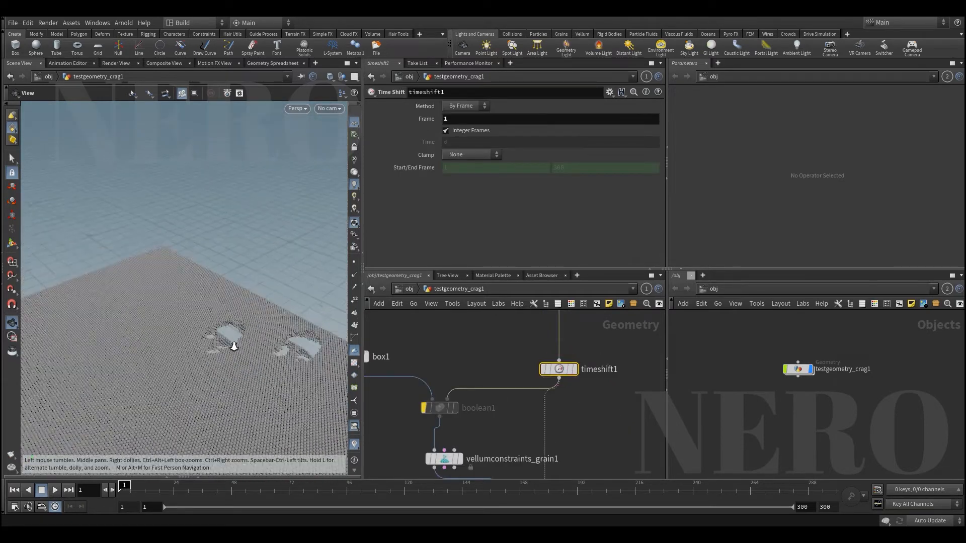
Review the ground node chain and display the Convert node on Crag's separate branch
drag(233, 345, 244, 300)
scroll(243, 300, down, 4)
middle_drag(578, 411, 533, 462)
scroll(584, 355, up, 1)
scroll(589, 347, down, 2)
middle_drag(593, 342, 522, 411)
drag(393, 386, 525, 428)
scroll(481, 415, up, 2)
drag(446, 396, 538, 437)
scroll(541, 437, down, 2)
middle_drag(574, 450, 504, 394)
scroll(543, 383, down, 4)
scroll(505, 392, up, 5)
drag(459, 365, 542, 372)
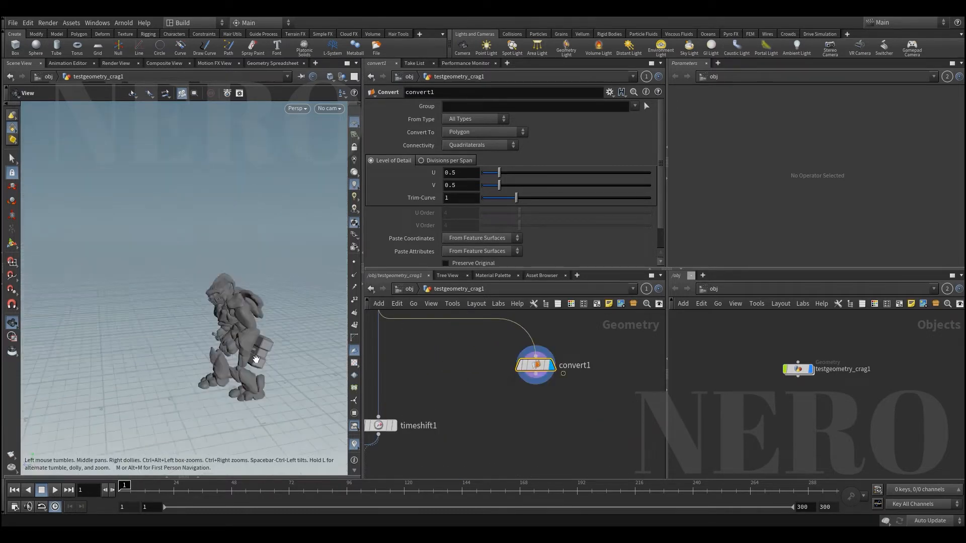
scroll(553, 409, up, 1)
Add a Labs Snow Buildup node below the Convert node and display it
key(Tab)
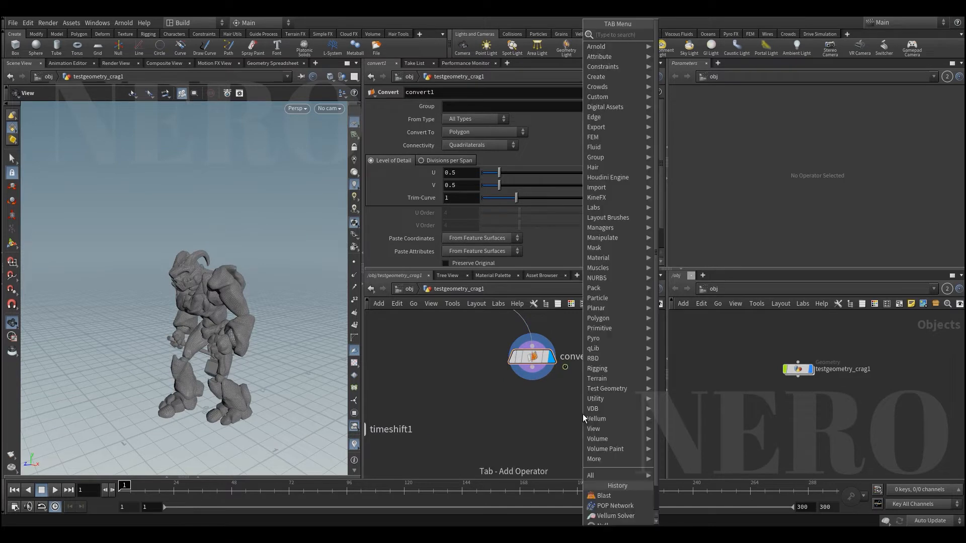
text(vdbfrom)
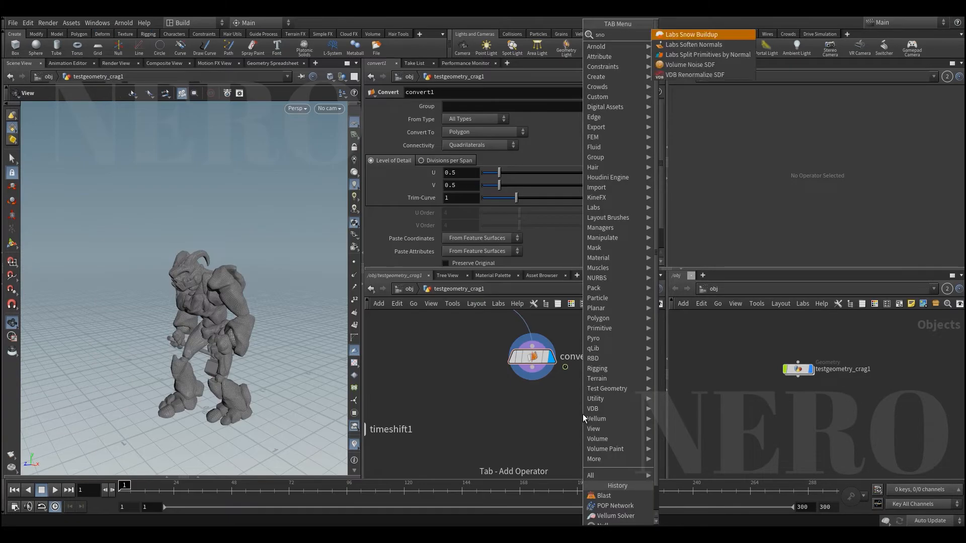
key(Return)
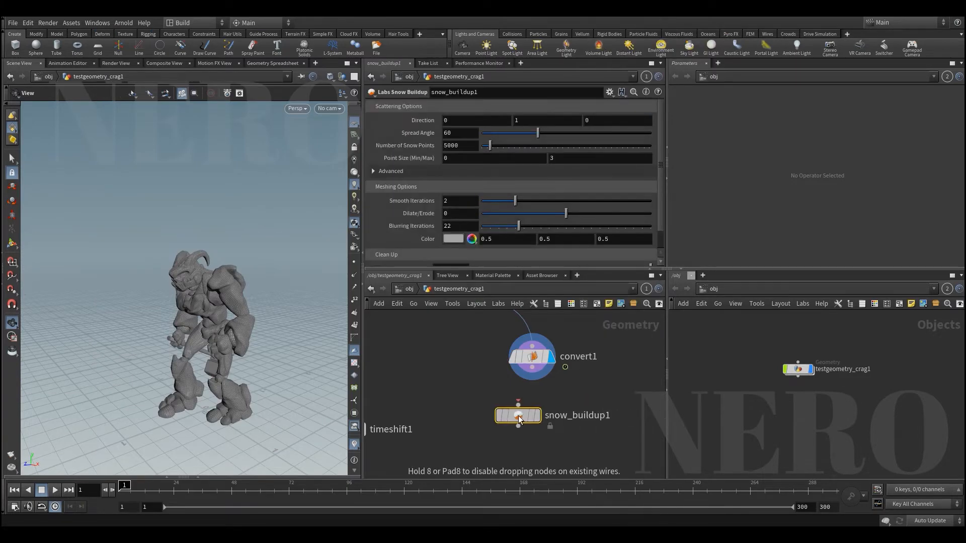
click(532, 414)
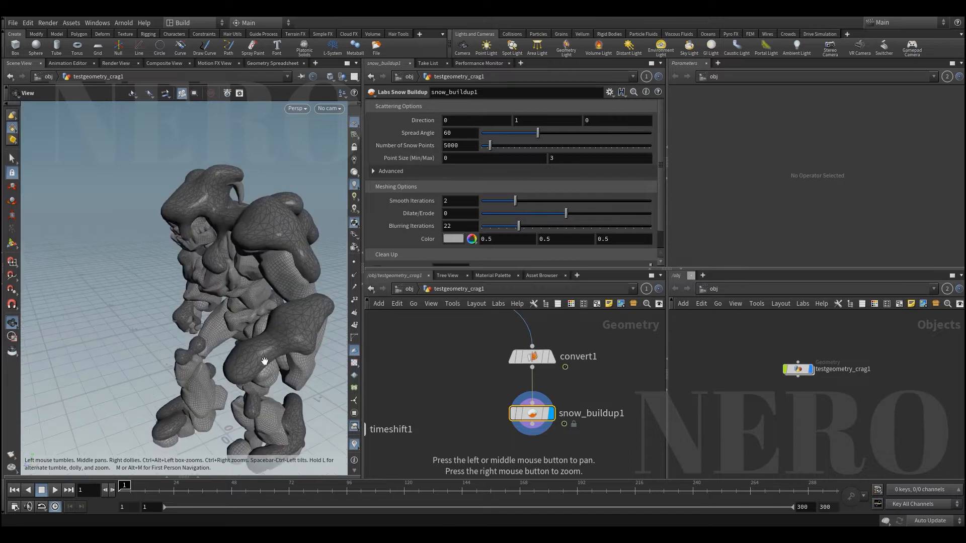
Set the Snow Buildup mesh color to yellow (1, 1, 0)
click(452, 238)
click(442, 170)
click(589, 135)
drag(171, 313, 211, 298)
scroll(270, 319, down, 3)
scroll(646, 384, down, 1)
Add a polygon mesh Sphere node with a 0.5 radius beside the Snow Buildup node
middle_drag(647, 384, 562, 386)
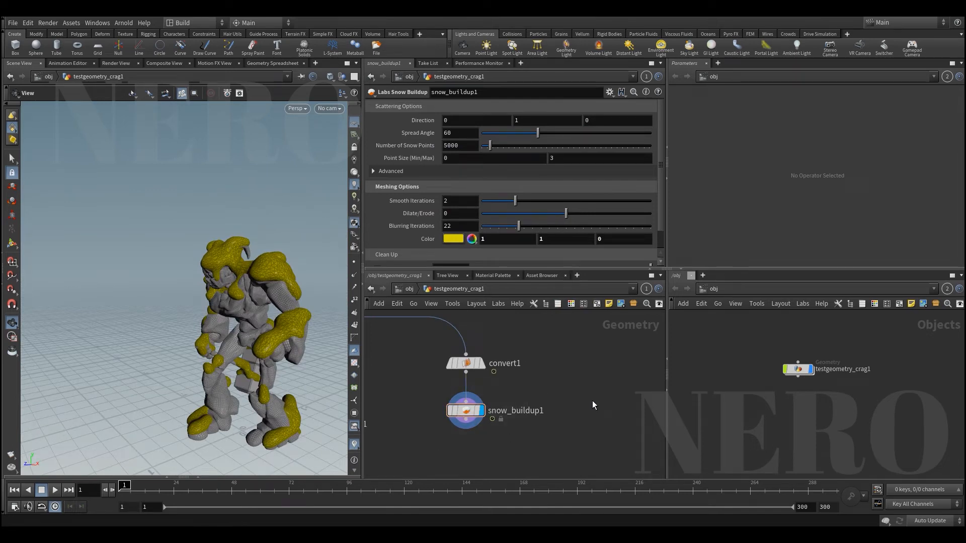
key(Tab)
text(sphere)
key(Return)
key(Return)
click(592, 419)
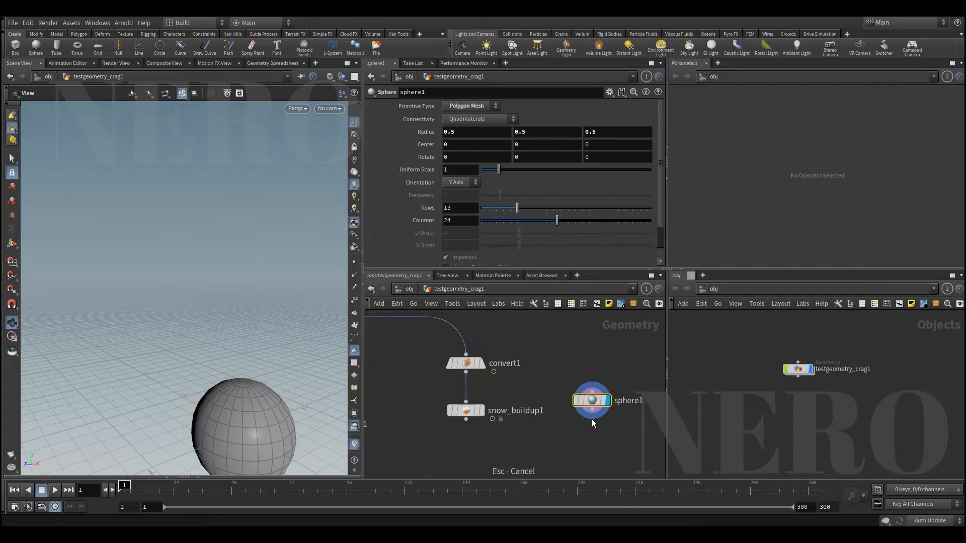
Add a Mountain node below the sphere and raise its noise amplitude slightly
key(Tab)
text(moun)
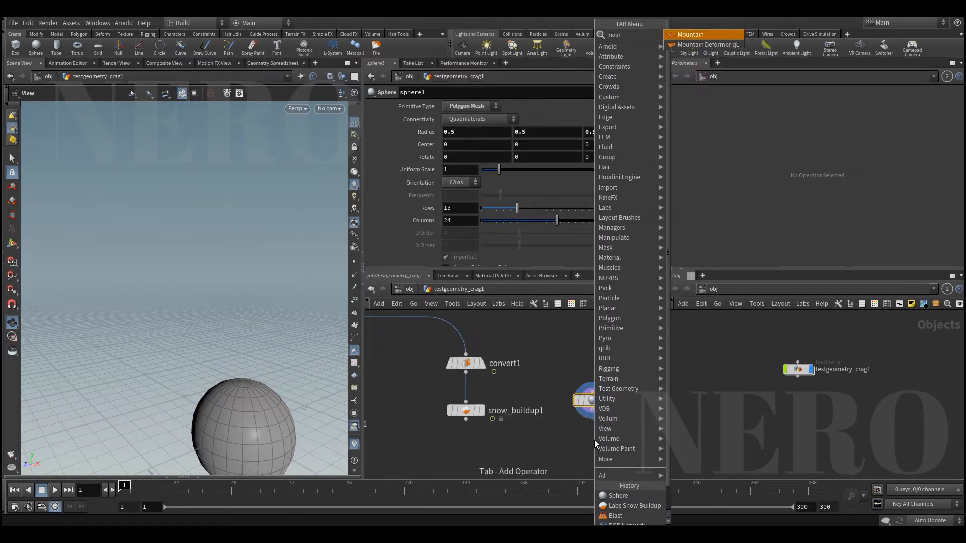
key(Return)
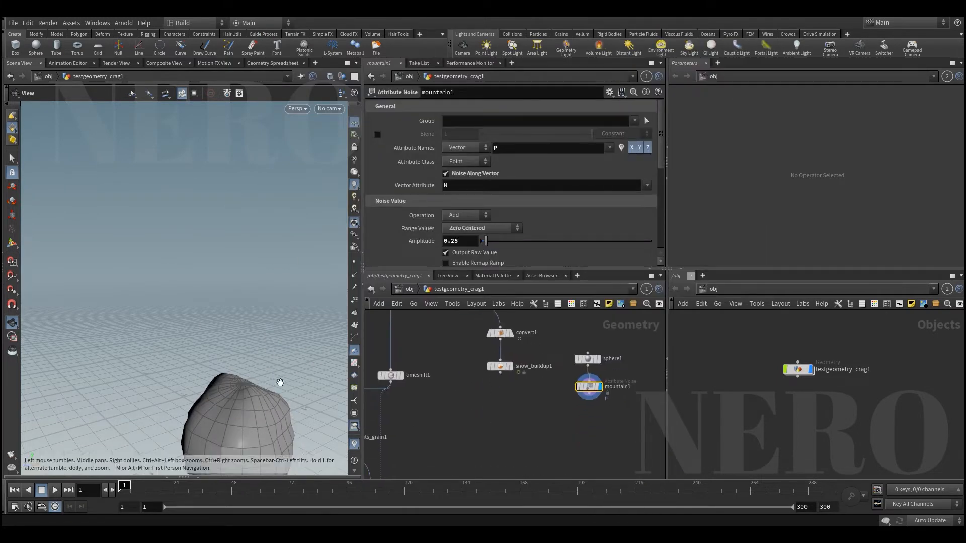
drag(280, 382, 282, 415)
middle_drag(283, 415, 259, 363)
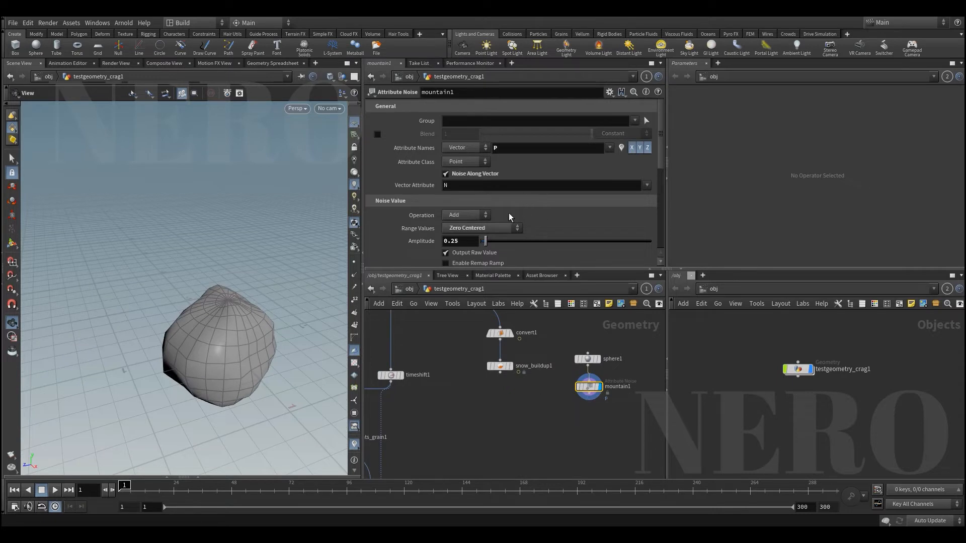
drag(486, 243, 490, 242)
Wire the Mountain output into the Snow Buildup node and display the snow on the deformed sphere
drag(499, 367, 588, 394)
drag(488, 402, 523, 438)
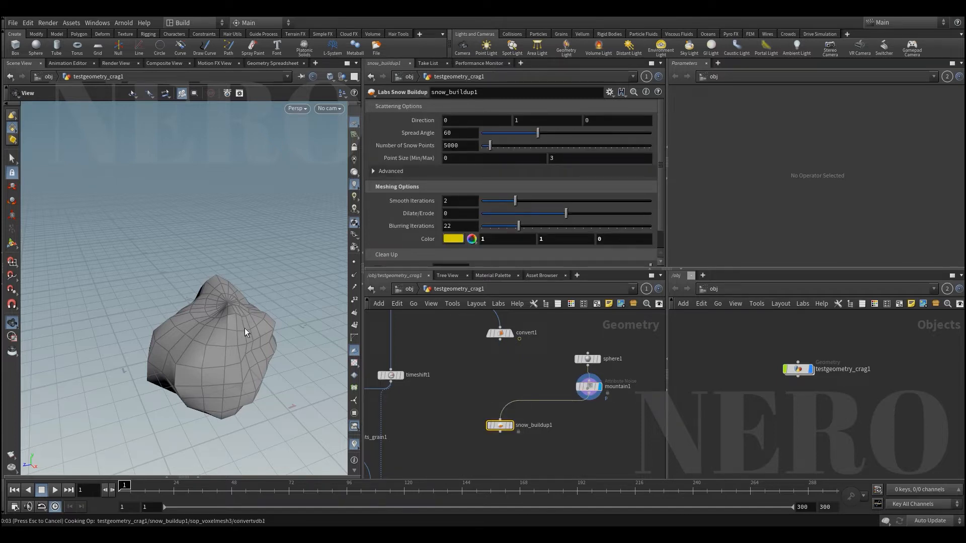
Reconnect the Convert node to Snow Buildup and delete the Sphere and Mountain nodes
drag(500, 340, 499, 419)
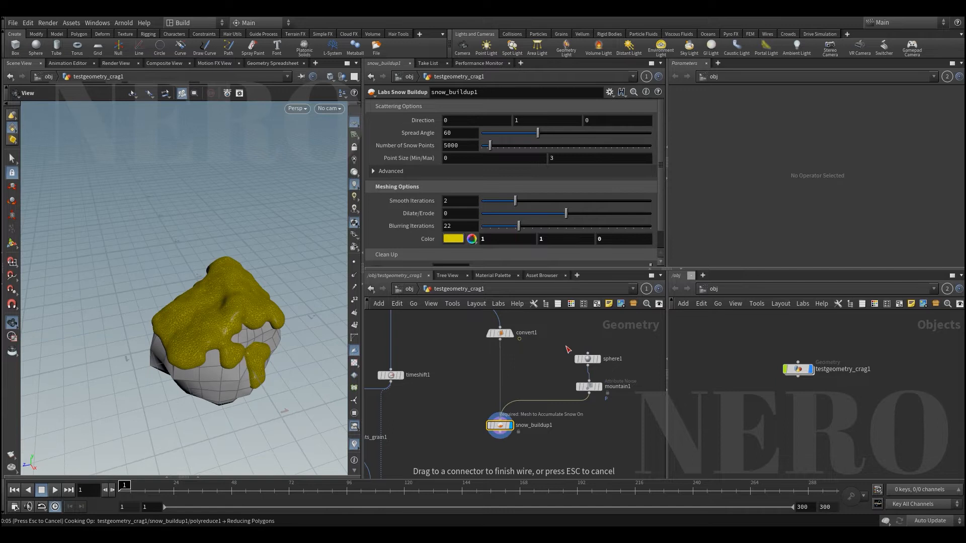
drag(621, 413, 565, 346)
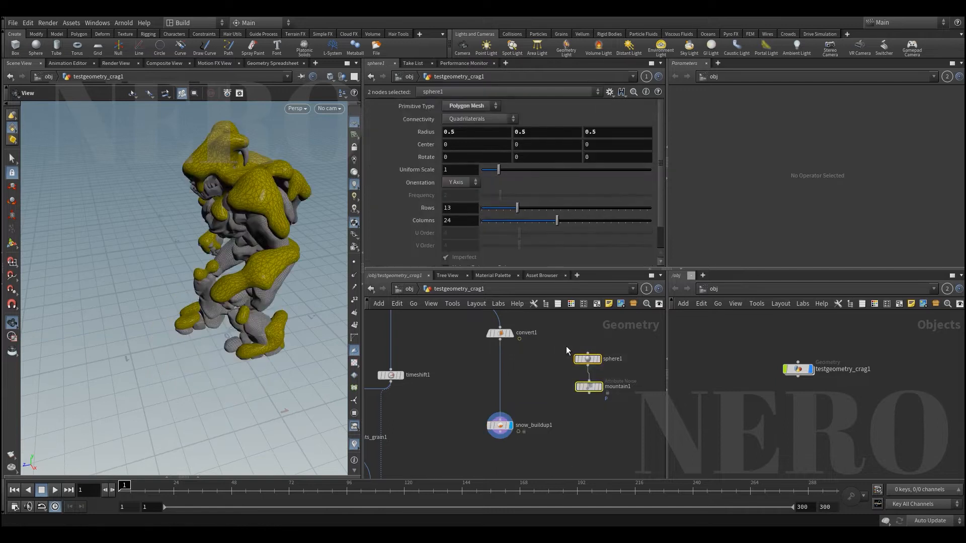
key(Delete)
key(a)
drag(499, 336, 495, 379)
middle_drag(481, 395, 511, 442)
drag(489, 403, 546, 431)
drag(297, 298, 295, 274)
scroll(557, 399, up, 1)
Duplicate the Vellum grain node beneath Snow Buildup and wire the Snow Buildup output into the copy
middle_drag(459, 436, 556, 355)
scroll(552, 399, down, 2)
scroll(547, 347, up, 1)
scroll(545, 346, up, 1)
mouse_move(495, 369)
middle_down()
mouse_move(517, 386)
mouse_move(514, 375)
middle_up()
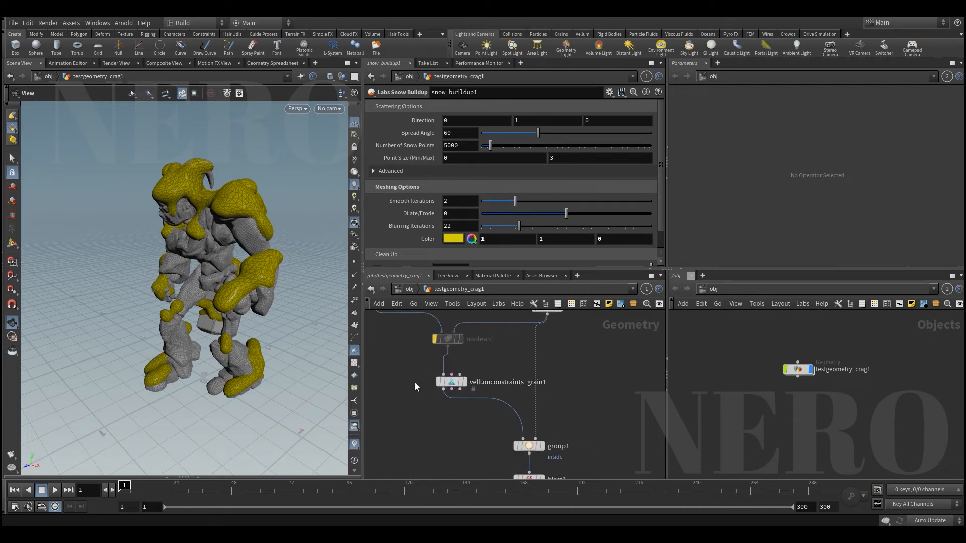
drag(427, 381, 471, 396)
middle_drag(580, 399, 538, 422)
scroll(538, 421, up, 1)
scroll(483, 408, down, 3)
alt+drag(428, 403, 609, 390)
scroll(579, 361, up, 3)
drag(610, 329, 597, 405)
click(639, 415)
Turn off Keep Original on the Snow Buildup node so that only the snow geometry is output
middle_drag(549, 372, 543, 397)
click(577, 347)
click(593, 347)
scroll(387, 233, down, 1)
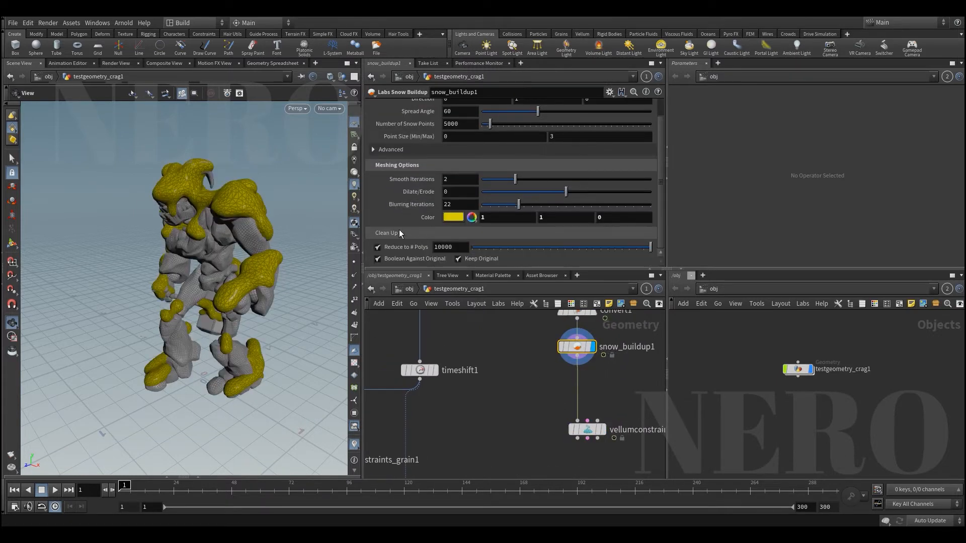
scroll(426, 224, up, 1)
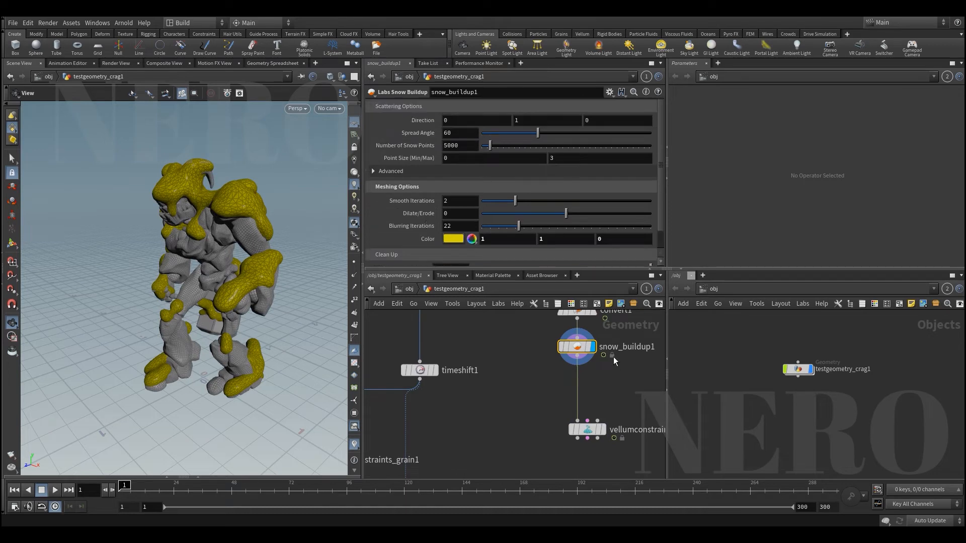
double_click(571, 355)
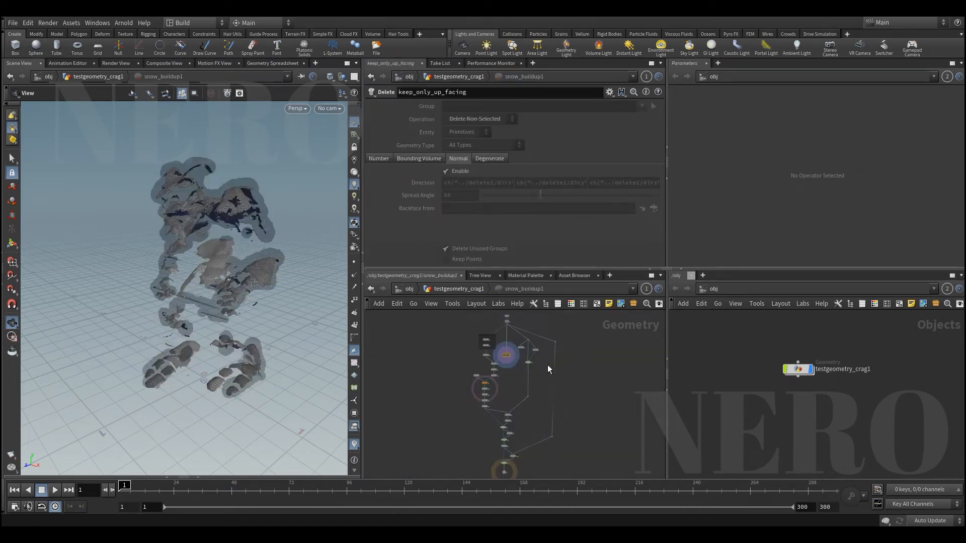
key(u)
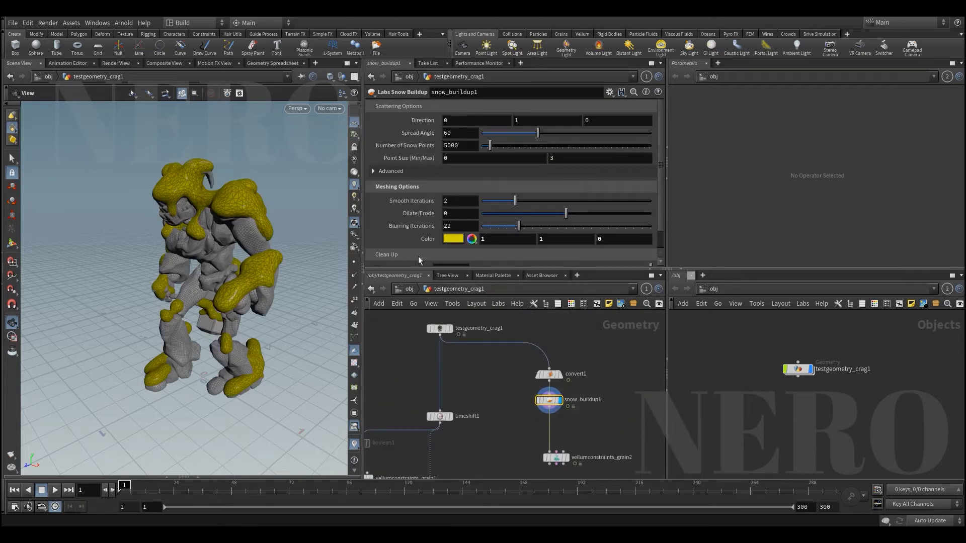
scroll(415, 238, down, 1)
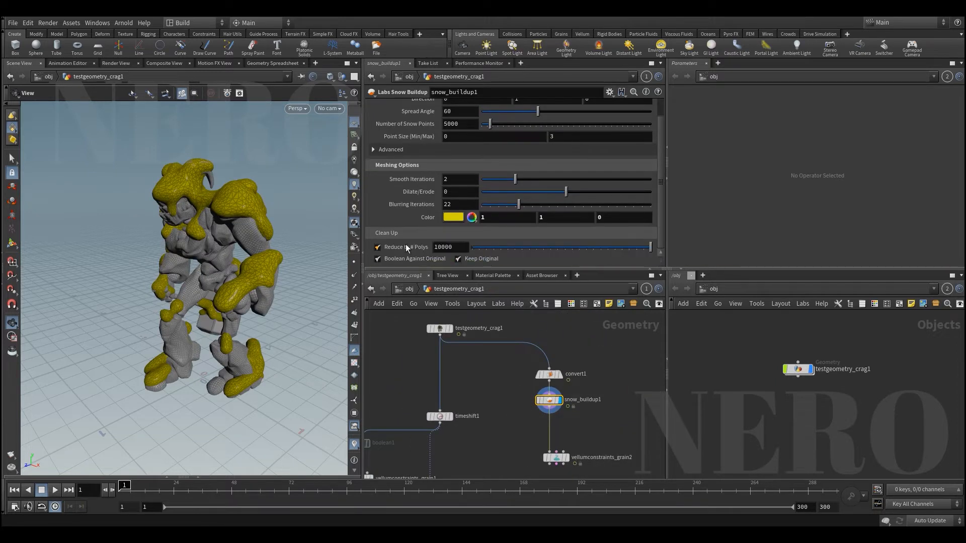
click(485, 259)
Align the copied grain node beneath Snow Buildup and inspect the displayed snow from below
middle_drag(517, 438, 542, 405)
scroll(542, 406, up, 1)
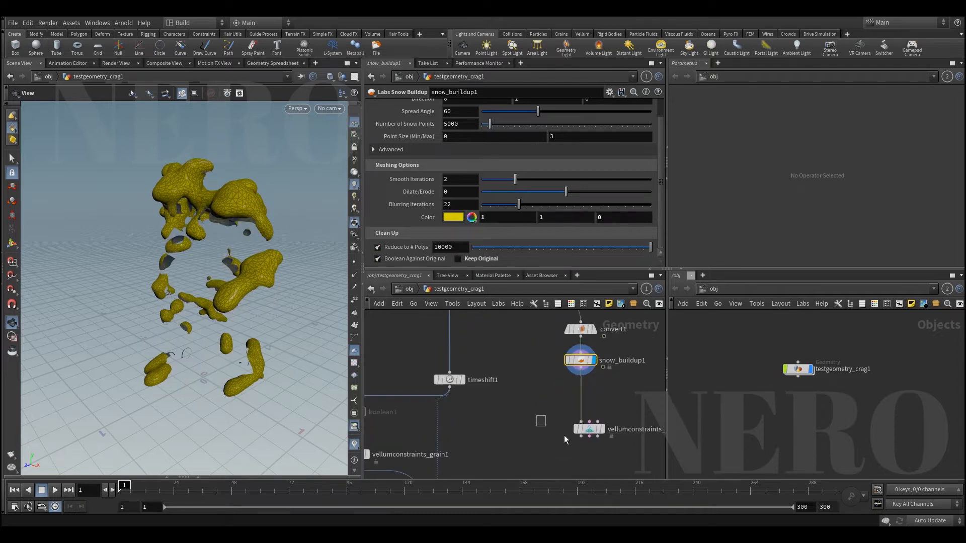
click(602, 429)
drag(587, 429, 579, 419)
click(577, 360)
drag(298, 315, 272, 257)
click(594, 360)
scroll(230, 254, up, 3)
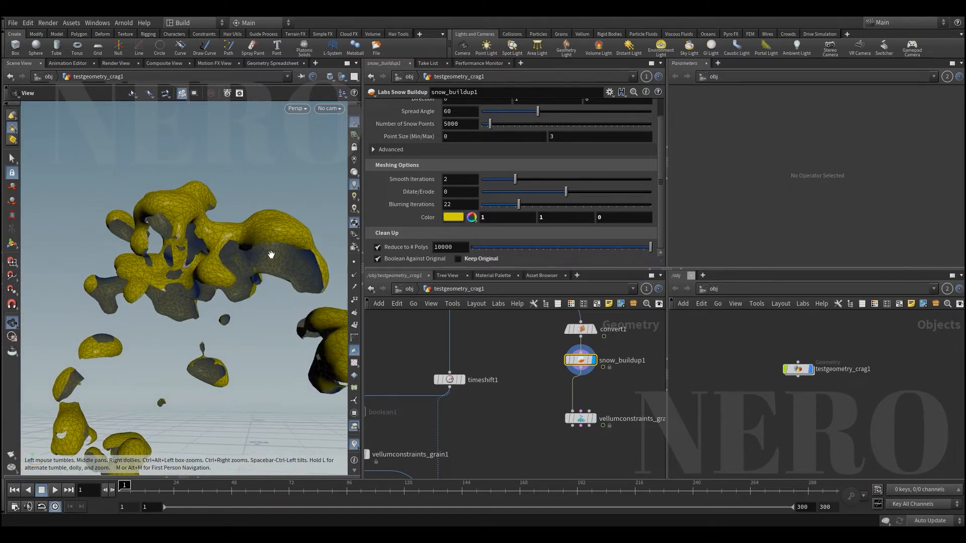
Look inside the Snow Buildup node and examine how its internal Boolean subtracts the original geometry, and return to the parent network
double_click(580, 360)
scroll(497, 389, up, 2)
middle_drag(497, 387, 524, 429)
scroll(524, 428, down, 2)
scroll(520, 409, up, 1)
middle_drag(514, 376, 538, 337)
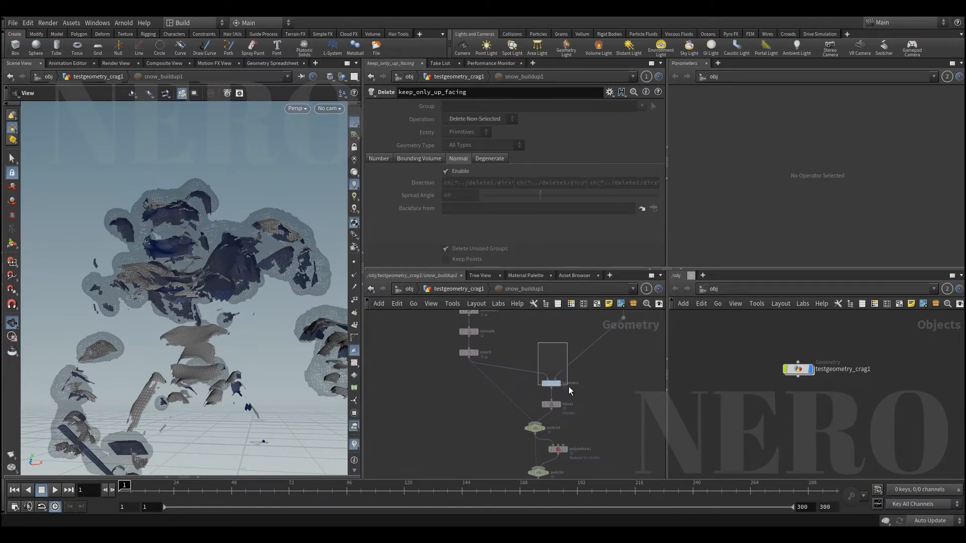
drag(568, 387, 571, 389)
mouse_move(587, 396)
middle_down()
mouse_move(597, 400)
mouse_move(582, 413)
middle_up()
middle_drag(544, 330, 544, 424)
scroll(544, 424, down, 2)
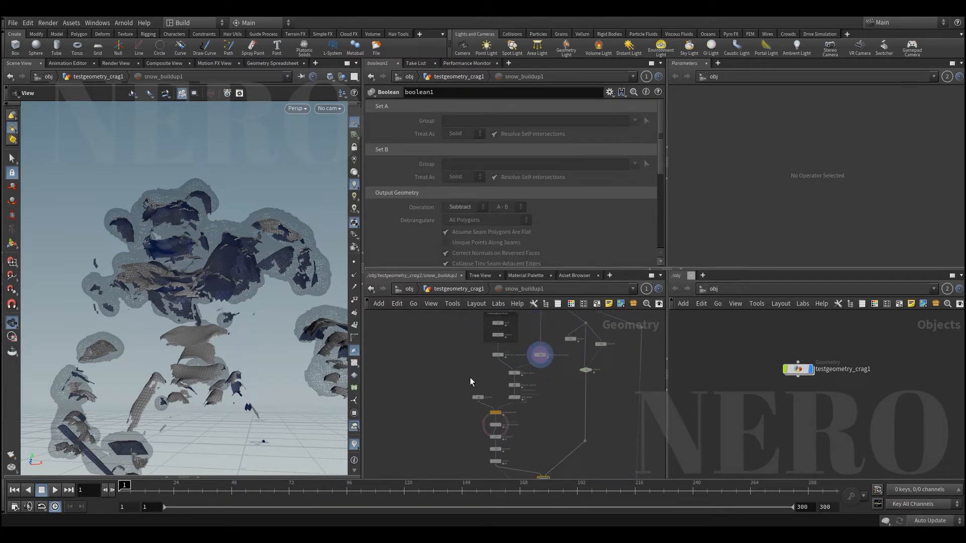
scroll(529, 403, up, 4)
middle_drag(529, 418, 535, 382)
drag(252, 280, 134, 263)
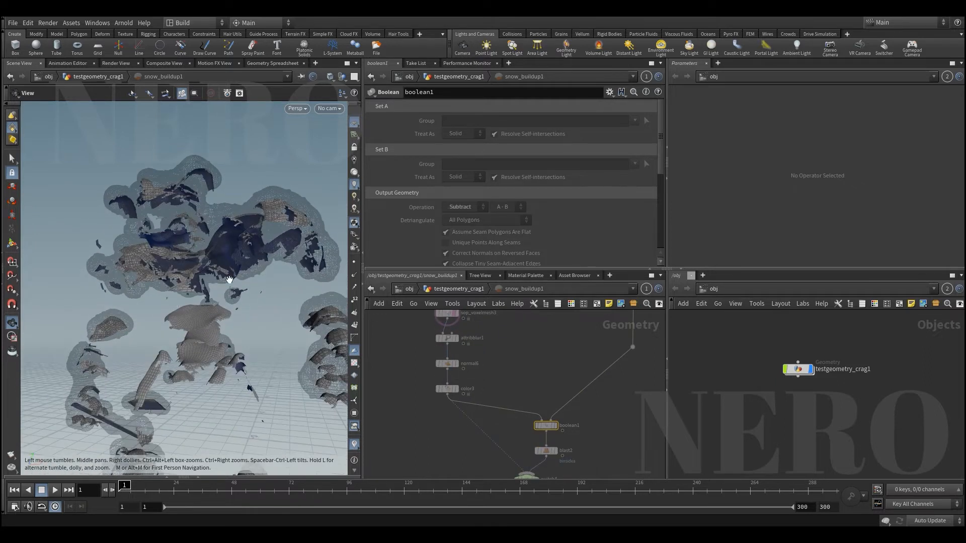
drag(229, 280, 187, 240)
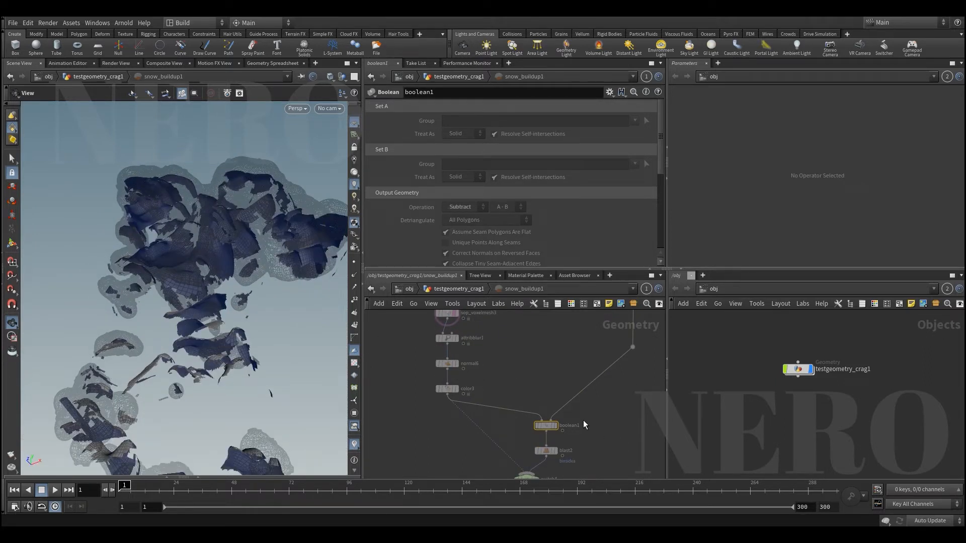
scroll(538, 398, down, 3)
key(u)
scroll(541, 400, down, 1)
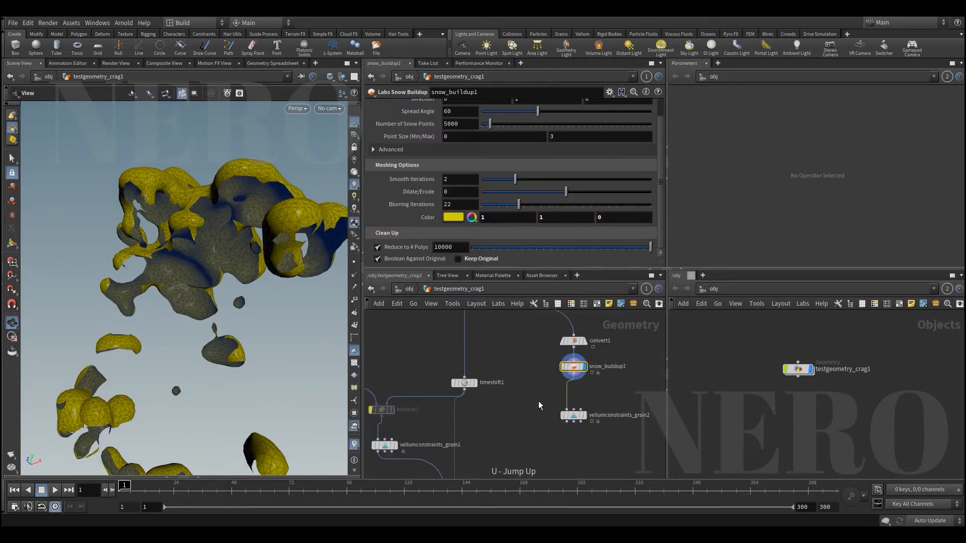
Display the second Vellum grain node, cut its connection to Snow Buildup, and move it further down
click(565, 416)
key(r)
middle_drag(520, 396, 551, 381)
scroll(545, 397, down, 4)
scroll(530, 407, up, 1)
scroll(564, 375, up, 3)
key(y)
drag(566, 345, 588, 408)
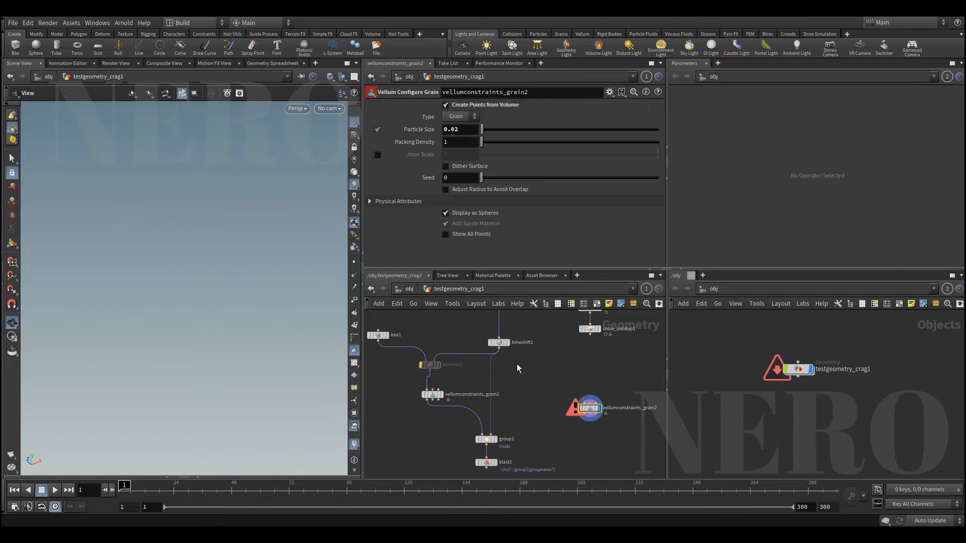
Re-enable and display the Boolean node on the ground box, and delete the group and blast nodes below it
middle_drag(468, 369, 529, 388)
drag(447, 395, 522, 372)
key(b)
key(r)
middle_drag(544, 404, 539, 381)
scroll(539, 381, up, 1)
drag(484, 423, 594, 486)
key(Delete)
Place the Convert node above Time Shift so it feeds both Time Shift and Snow Buildup, and inspect the foot cutouts in the ground
middle_drag(534, 391, 536, 409)
drag(446, 369, 517, 384)
key(space+h)
drag(250, 282, 219, 285)
scroll(514, 358, up, 1)
middle_drag(515, 364, 531, 422)
scroll(531, 423, down, 3)
scroll(626, 410, up, 2)
drag(626, 385, 634, 404)
middle_drag(455, 409, 473, 355)
drag(289, 286, 231, 272)
scroll(234, 267, up, 5)
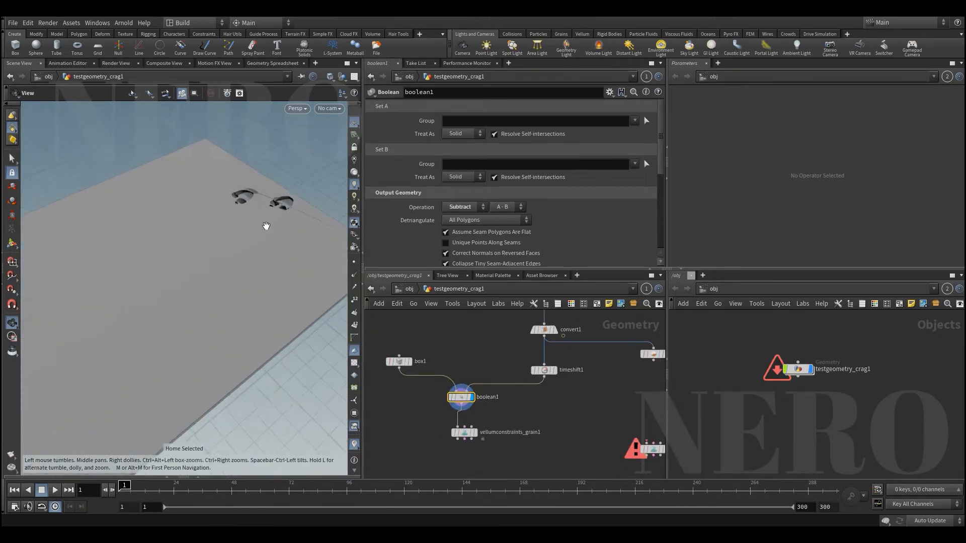
drag(265, 227, 265, 264)
Add a Merge node combining the Boolean ground and the Snow Buildup output, and display the merged result
middle_drag(397, 352, 365, 323)
drag(432, 403, 405, 440)
key(Tab)
text(ner)
key(BackSpace)
key(BackSpace)
key(BackSpace)
text(mer)
key(Return)
click(526, 387)
click(623, 331)
drag(622, 326, 611, 368)
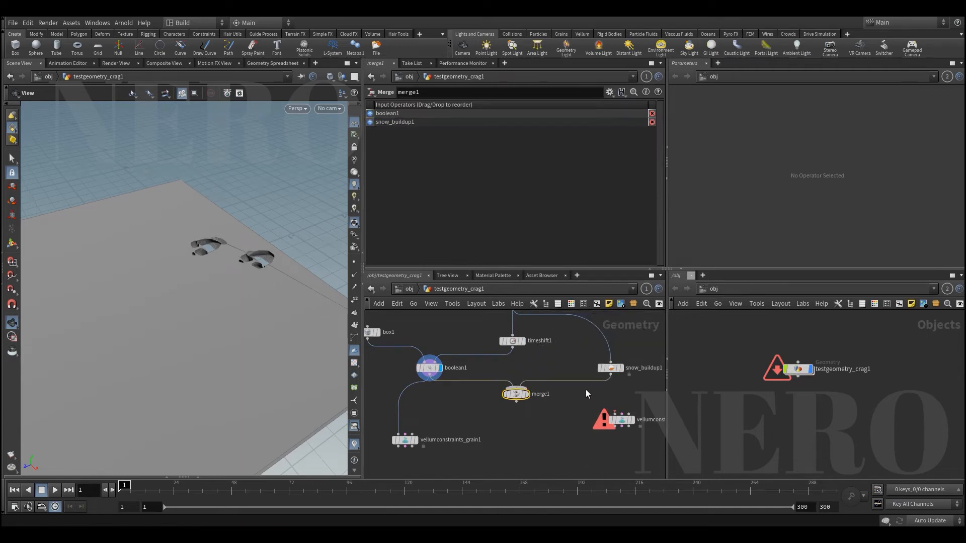
click(526, 394)
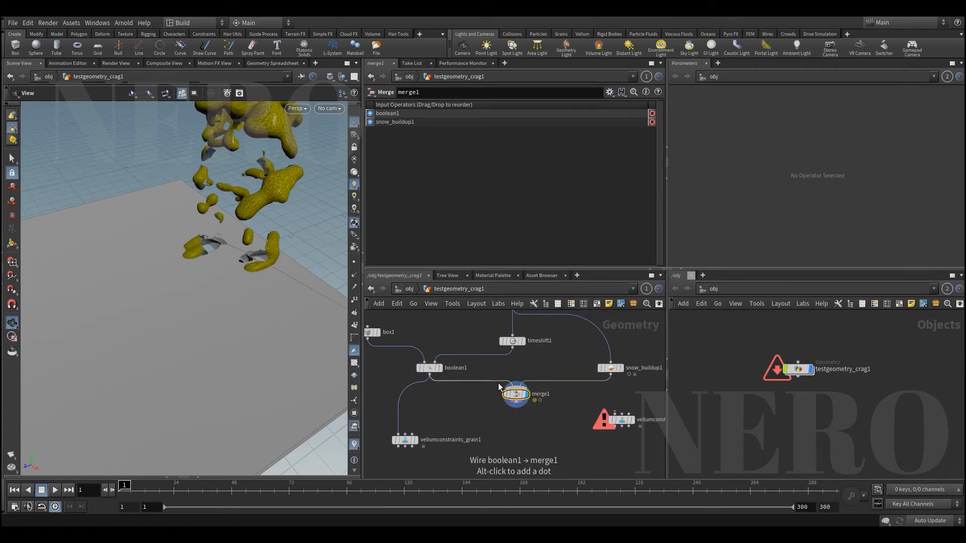
Allow editing of the Snow Buildup node's contents and go inside its network
drag(273, 214, 236, 281)
scroll(594, 375, up, 3)
right_click(609, 365)
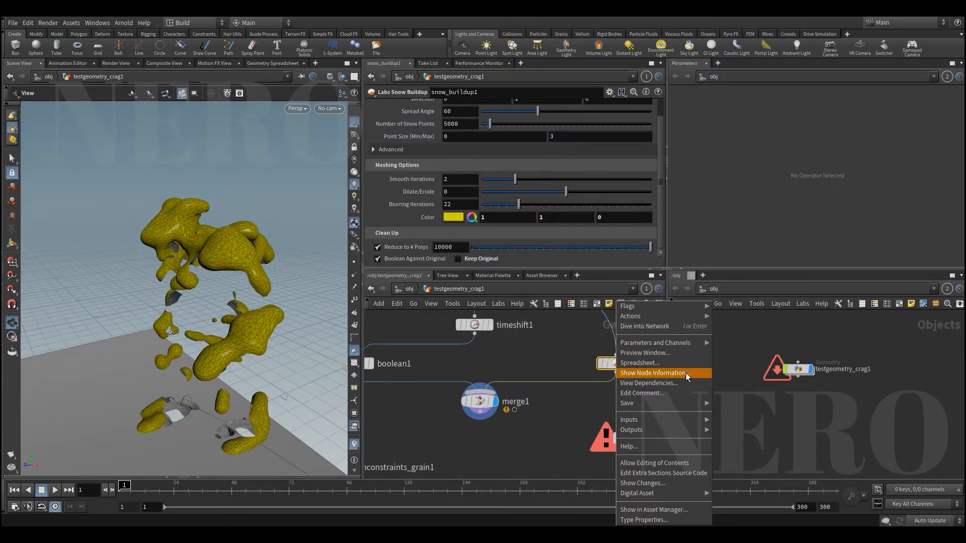
click(666, 465)
double_click(617, 368)
Examine the internal Boolean's output group settings and display the project_down Ray node
middle_drag(559, 414, 534, 381)
scroll(535, 381, up, 4)
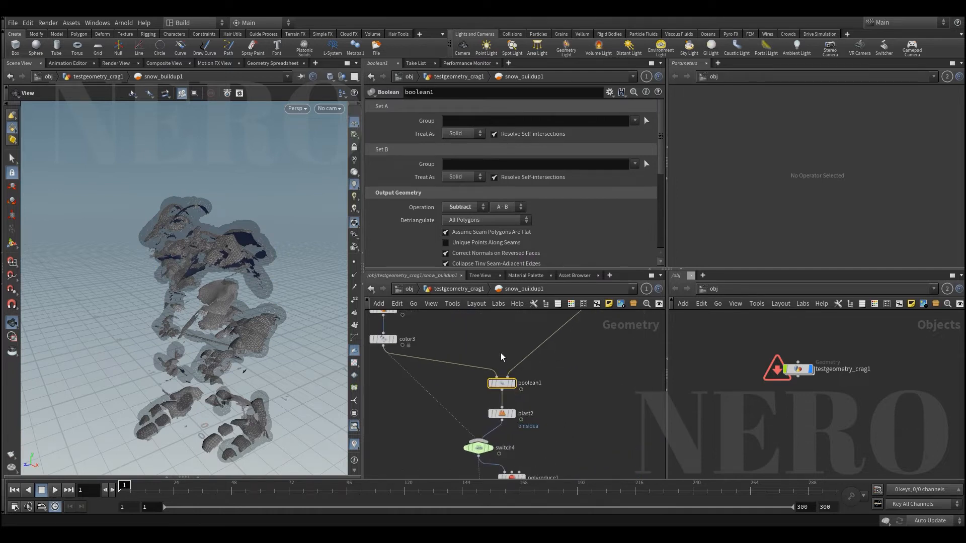
scroll(403, 233, down, 5)
scroll(487, 351, down, 2)
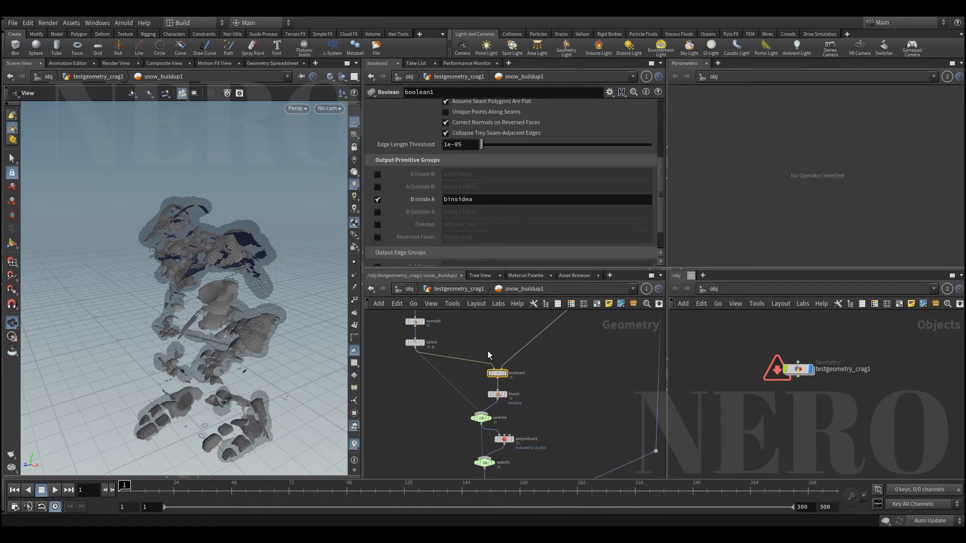
mouse_move(468, 389)
middle_down()
mouse_move(470, 362)
mouse_move(453, 397)
middle_up()
middle_drag(464, 314, 532, 473)
scroll(543, 398, up, 2)
click(554, 395)
click(520, 395)
scroll(518, 395, down, 3)
middle_drag(488, 389, 455, 331)
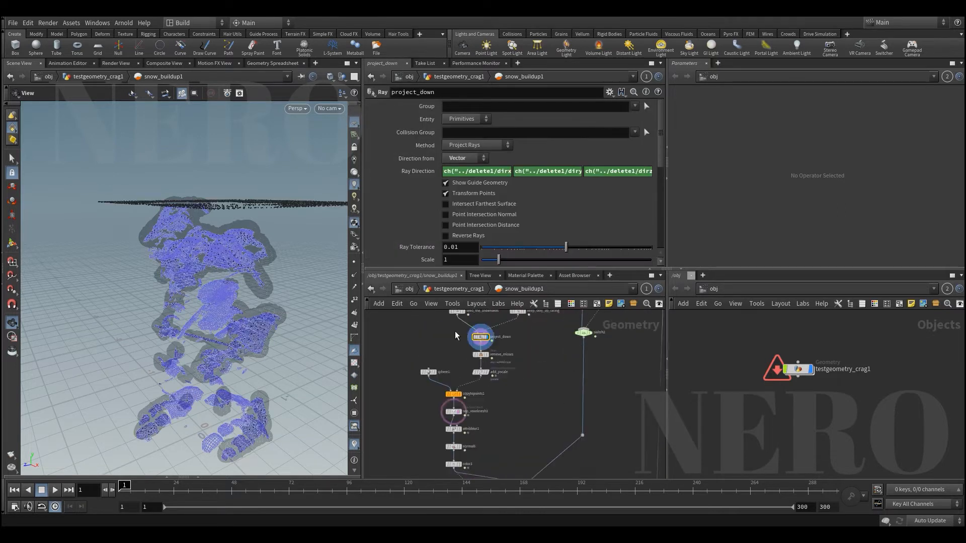
Display color3 and the internal boolean1 in turn to compare the snow mesh before and after the subtraction
middle_drag(458, 465, 465, 414)
scroll(465, 418, up, 3)
click(470, 421)
drag(241, 282, 216, 342)
middle_drag(417, 389, 432, 371)
middle_drag(575, 428, 543, 352)
scroll(544, 352, up, 2)
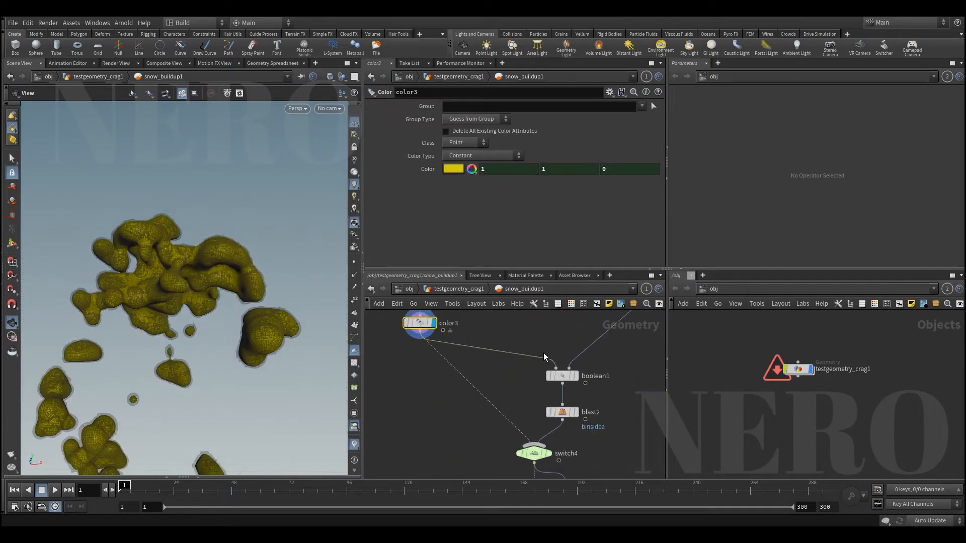
click(575, 375)
middle_drag(619, 402, 611, 374)
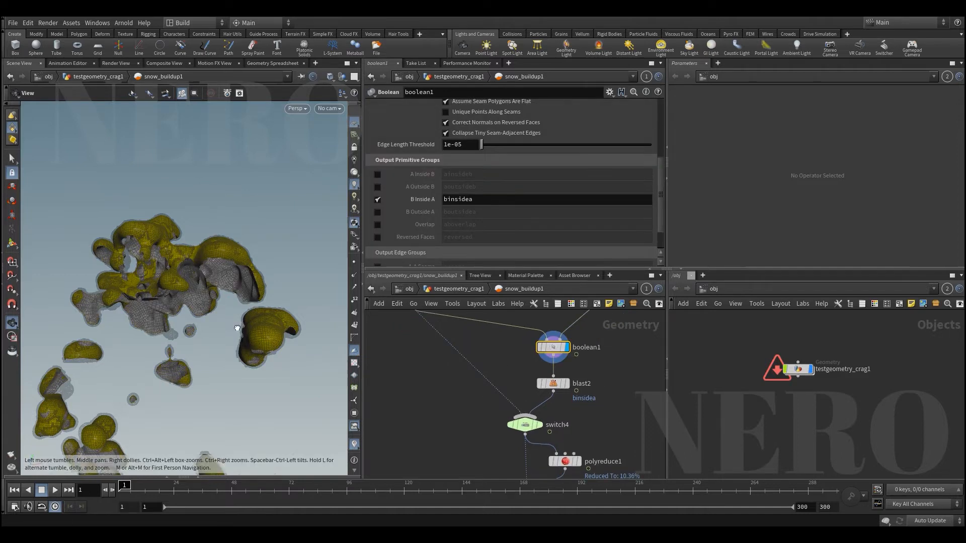
drag(236, 329, 243, 325)
right_drag(243, 325, 265, 231)
drag(253, 248, 206, 264)
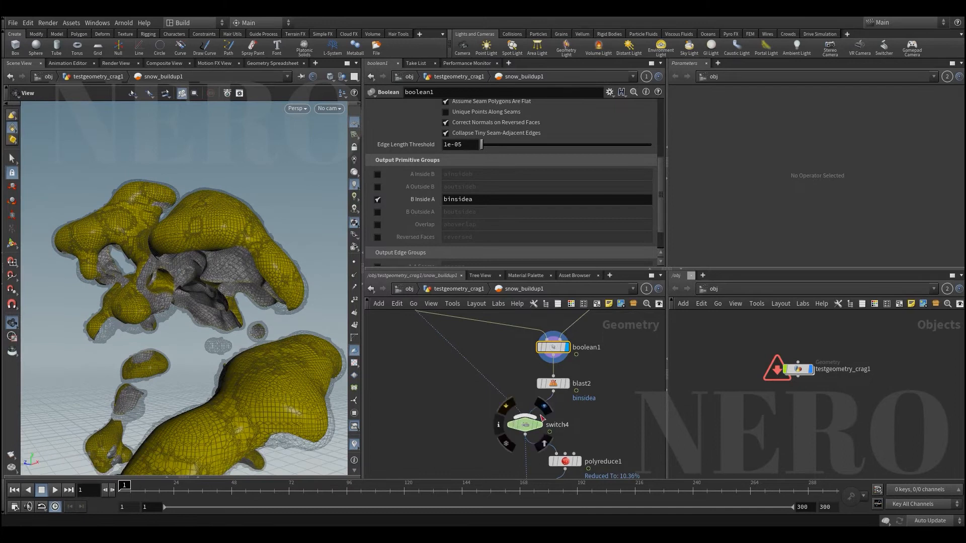
Bypass the blast2 node that removes the binsidea group to keep the snow closed, and return to the parent network
click(553, 383)
click(567, 384)
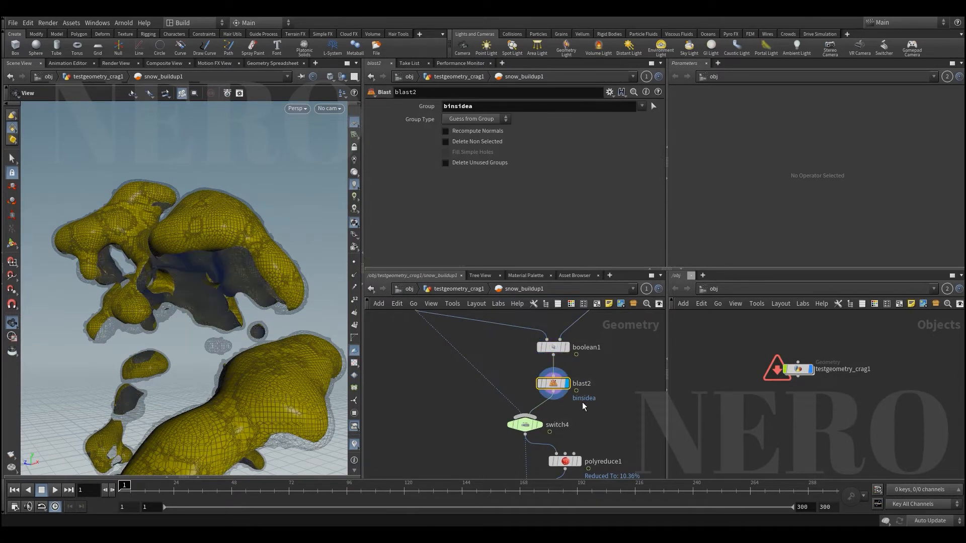
drag(273, 315, 252, 282)
drag(508, 367, 576, 404)
key(b)
drag(275, 240, 285, 282)
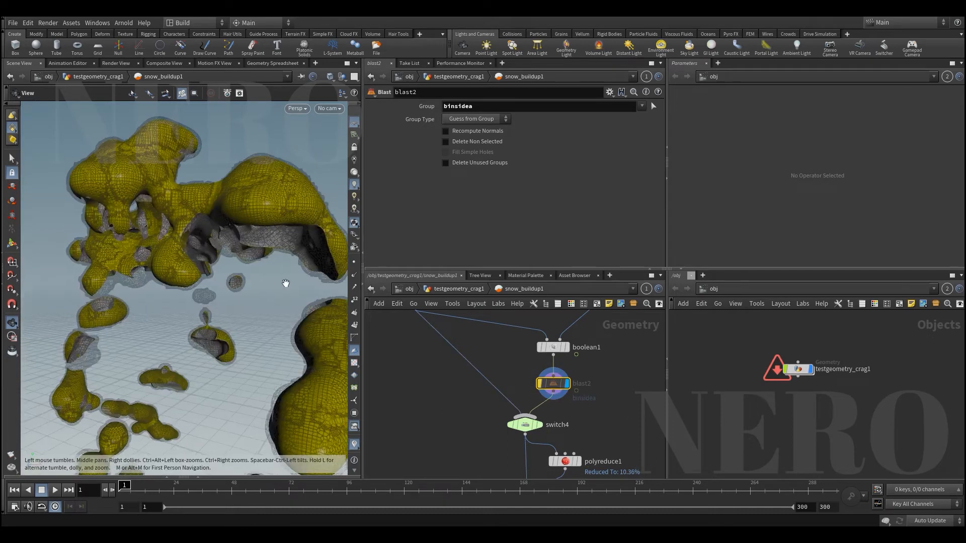
scroll(285, 282, down, 4)
click(429, 424)
key(u)
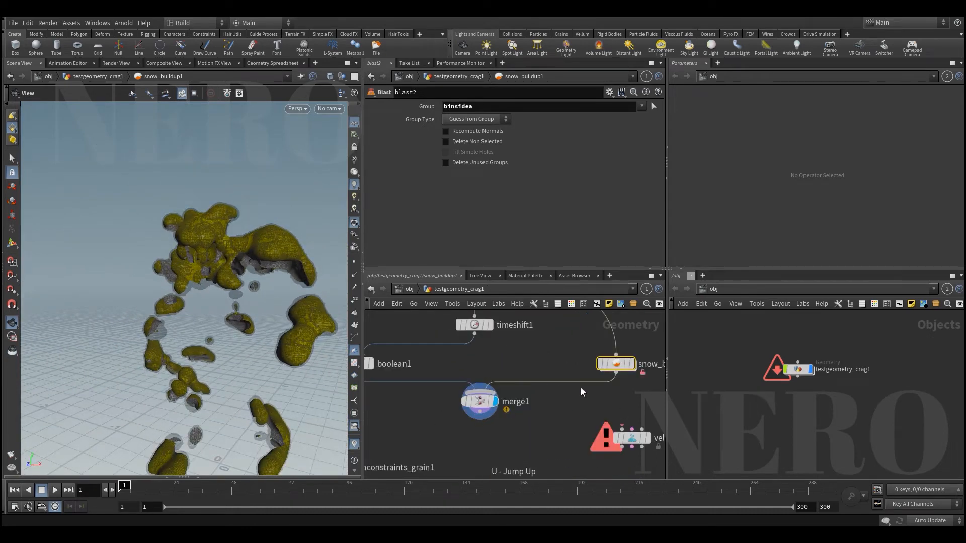
Wire the Merge output into the second Vellum grain node and display the resulting grains
drag(246, 312, 230, 334)
scroll(524, 409, down, 3)
middle_drag(523, 406, 517, 393)
drag(486, 398, 585, 409)
click(594, 416)
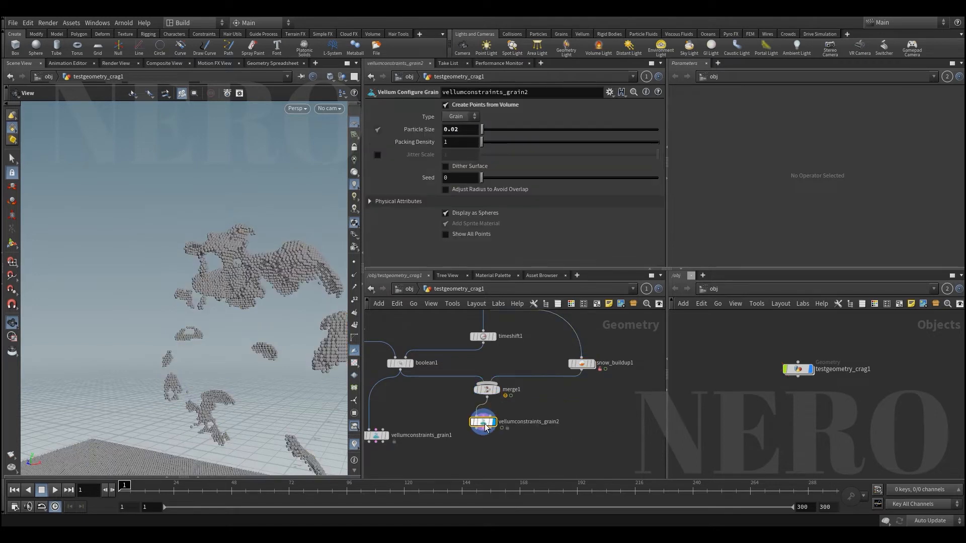
drag(510, 444, 489, 421)
right_drag(313, 437, 280, 340)
drag(280, 340, 239, 373)
Delete the first Vellum grain node, which is fed directly by the Boolean ground
middle_drag(437, 422, 503, 378)
drag(445, 392, 480, 434)
drag(419, 396, 546, 473)
drag(515, 374, 579, 390)
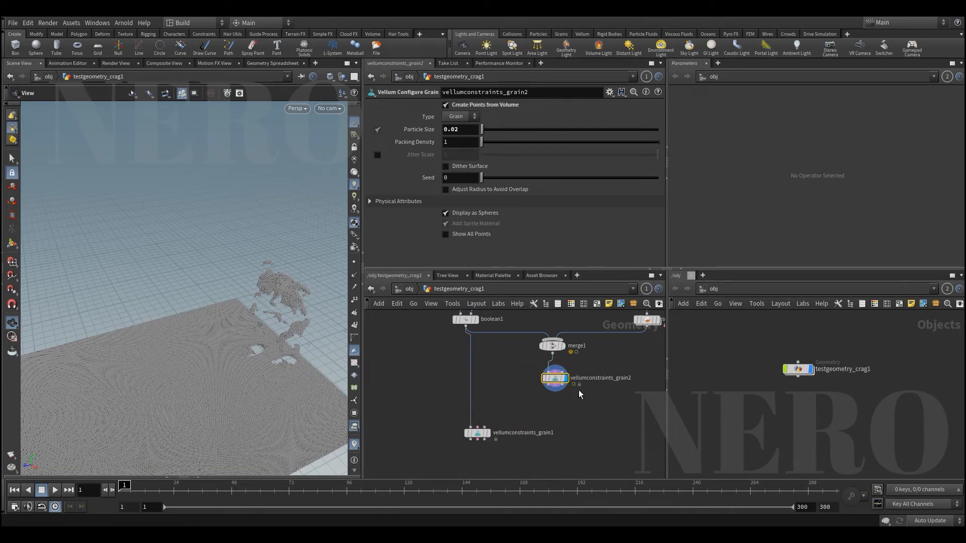
drag(432, 426, 489, 464)
key(Delete)
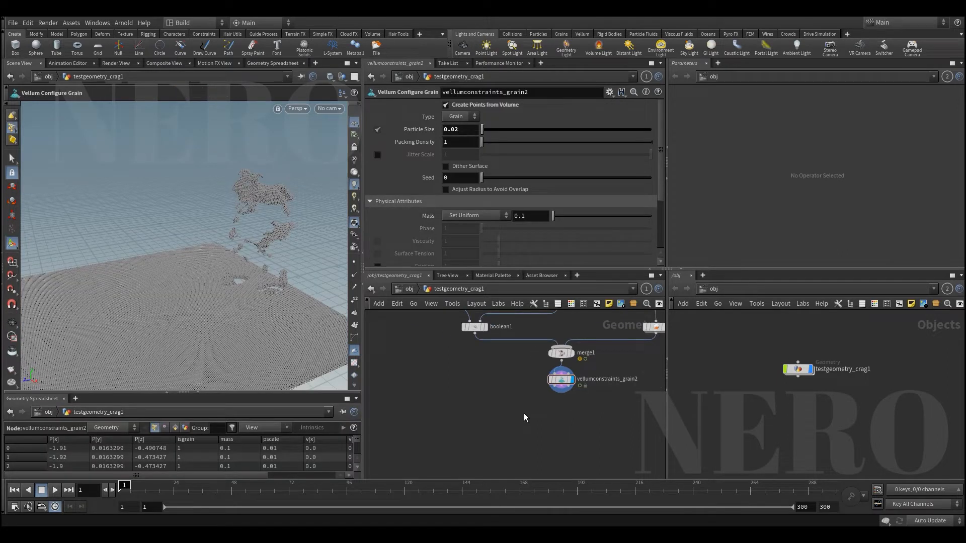
Add a Null node below the remaining Vellum grain node and view its point output
scroll(523, 412, up, 3)
click(586, 368)
key(Tab)
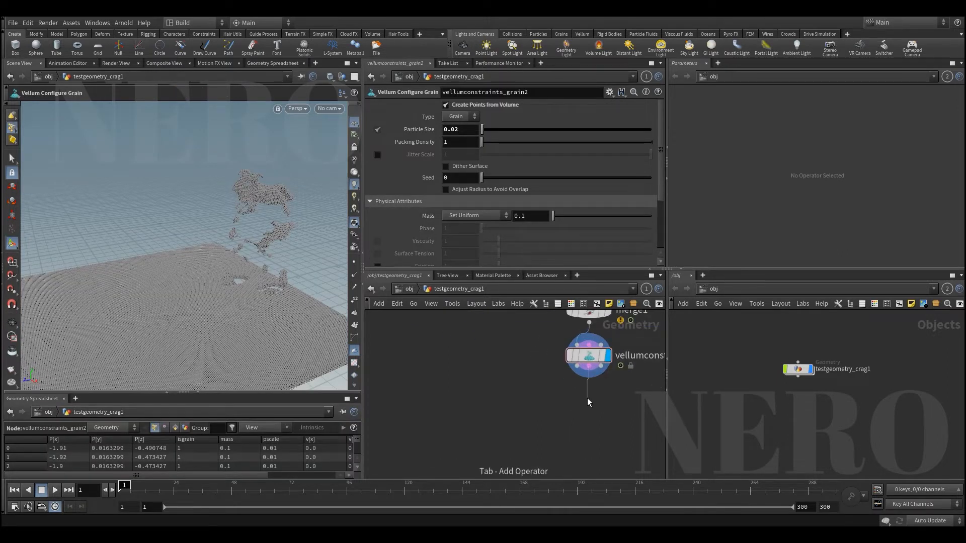
text(null)
key(Return)
alt+right_drag(271, 193, 295, 236)
alt+drag(296, 236, 292, 235)
middle_drag(528, 365, 505, 380)
drag(564, 415, 566, 415)
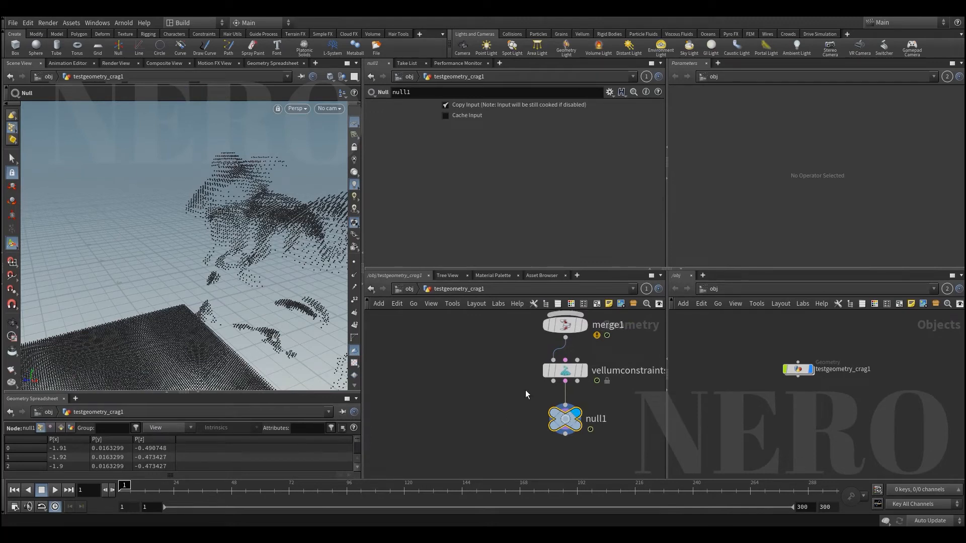
Display the Vellum grain node again and examine its sphere grains up close
scroll(490, 368, down, 2)
middle_drag(491, 361, 490, 381)
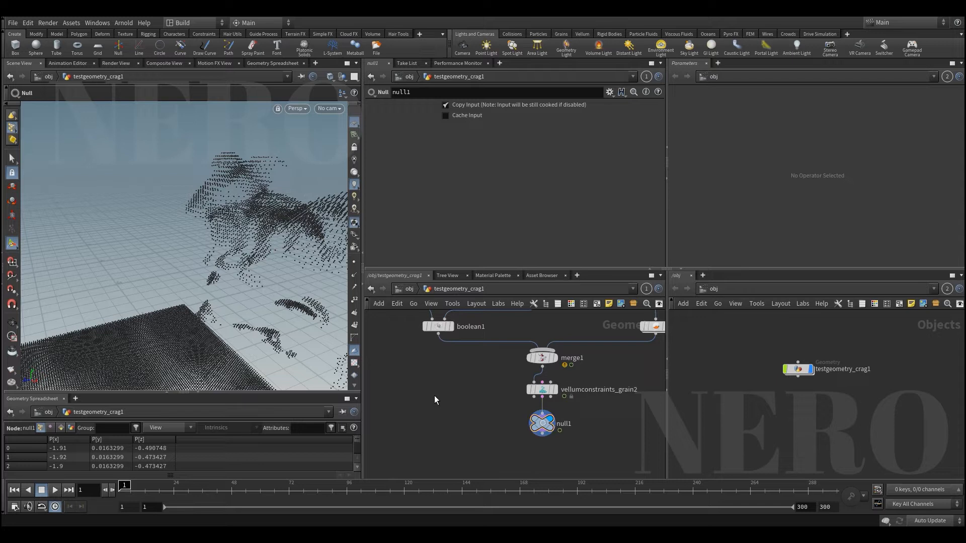
click(553, 389)
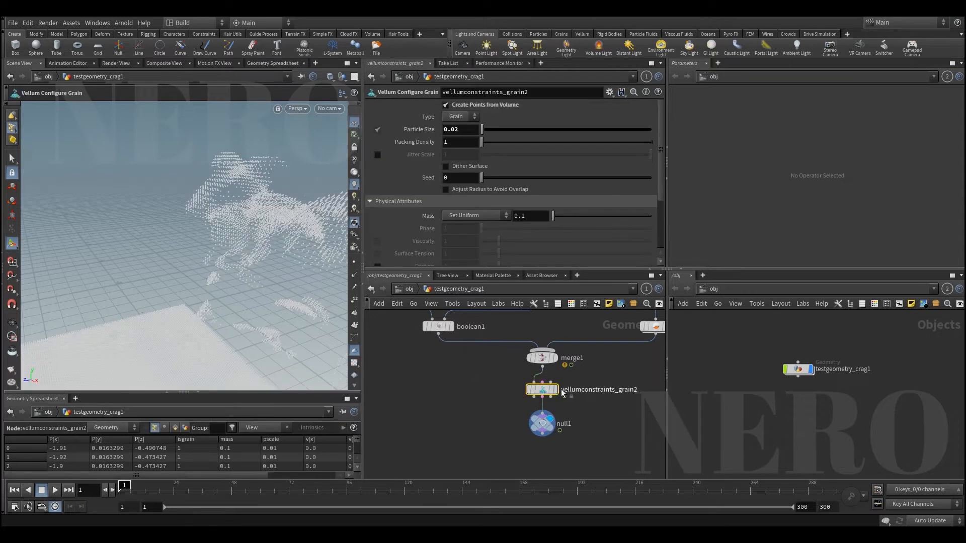
alt+right_drag(267, 244, 289, 181)
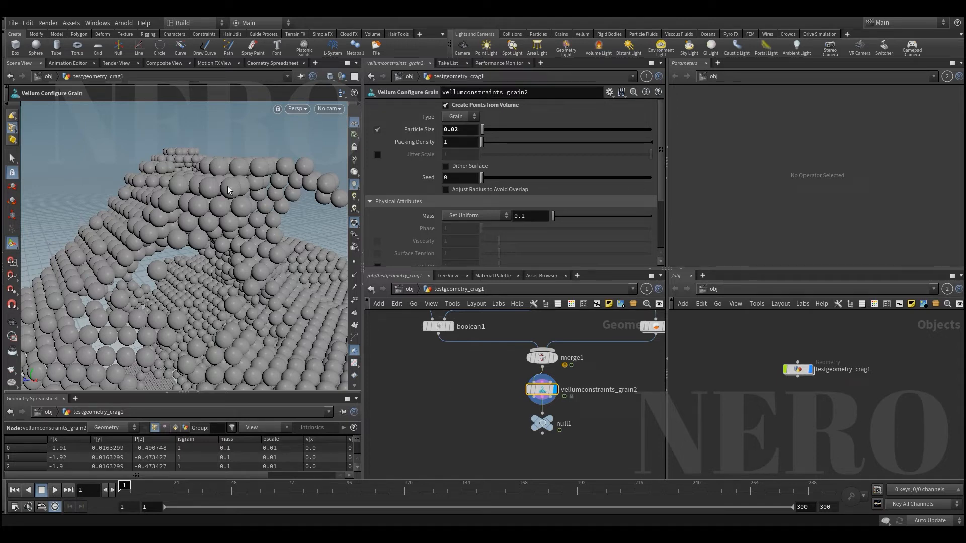
Write PBD and pop on a temporary sticky note beside the Vellum grain node, and delete the note
key(shift+p)
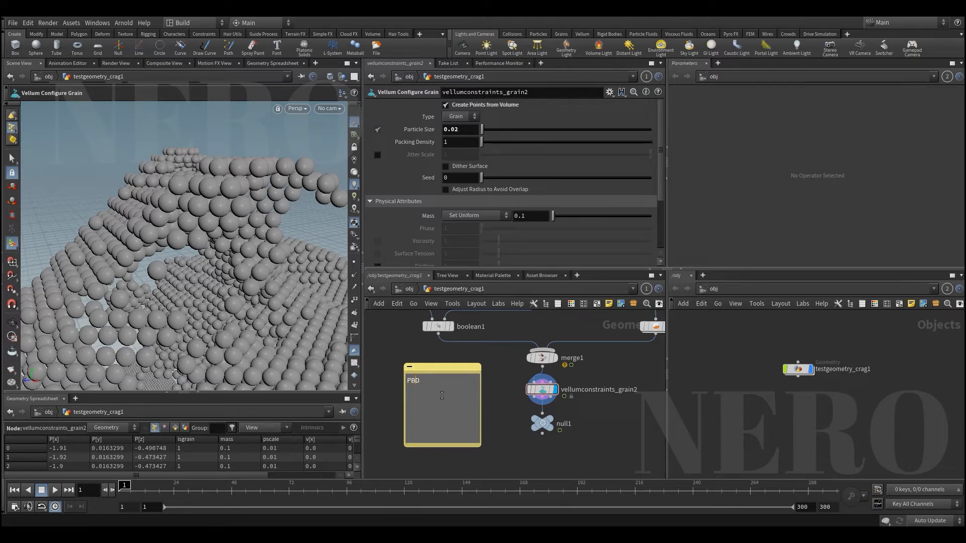
drag(479, 447, 478, 419)
click(453, 394)
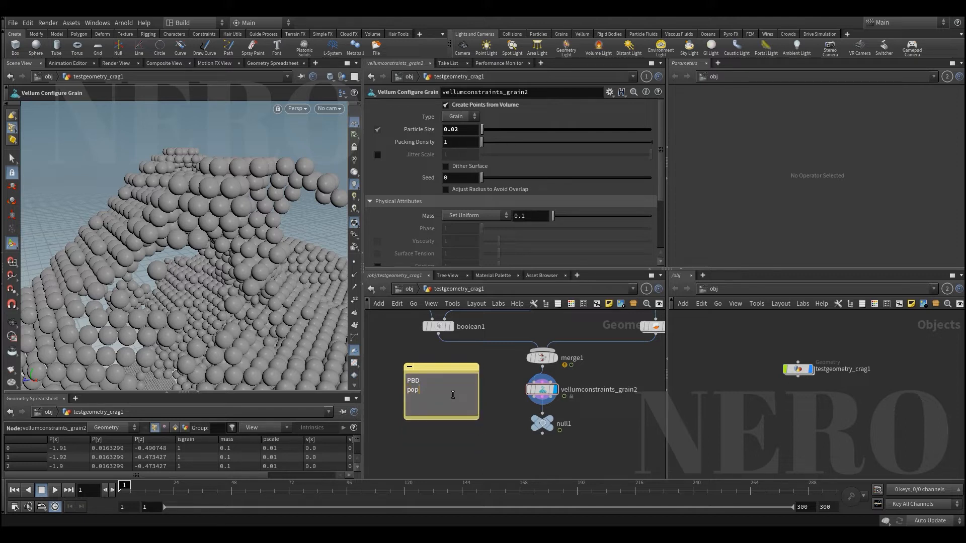
click(439, 431)
click(414, 390)
click(428, 389)
drag(428, 389, 405, 391)
drag(426, 380, 403, 381)
drag(417, 443, 453, 371)
key(Delete)
Display the Null node's points and examine the grain node's Particle Size setting together with the whole point layout
drag(512, 414, 566, 438)
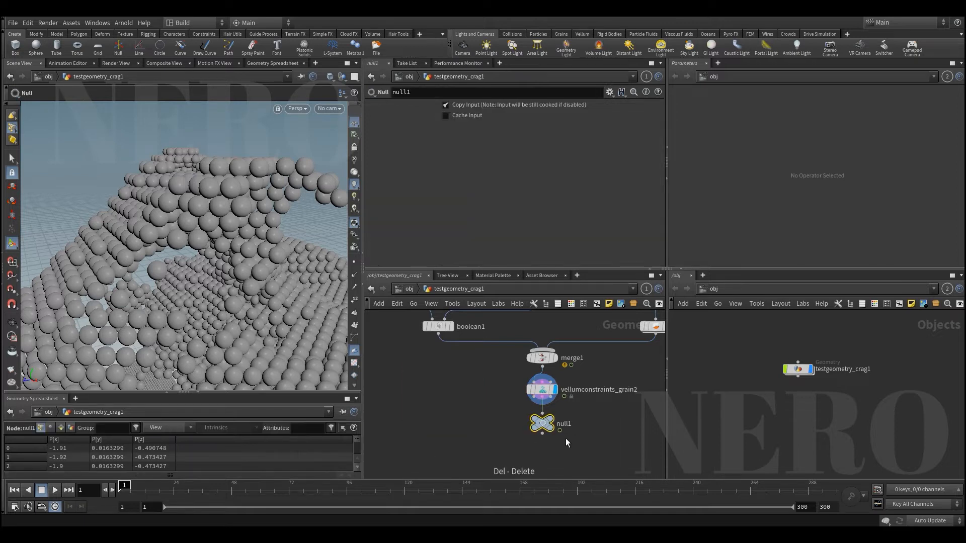
key(r)
click(542, 390)
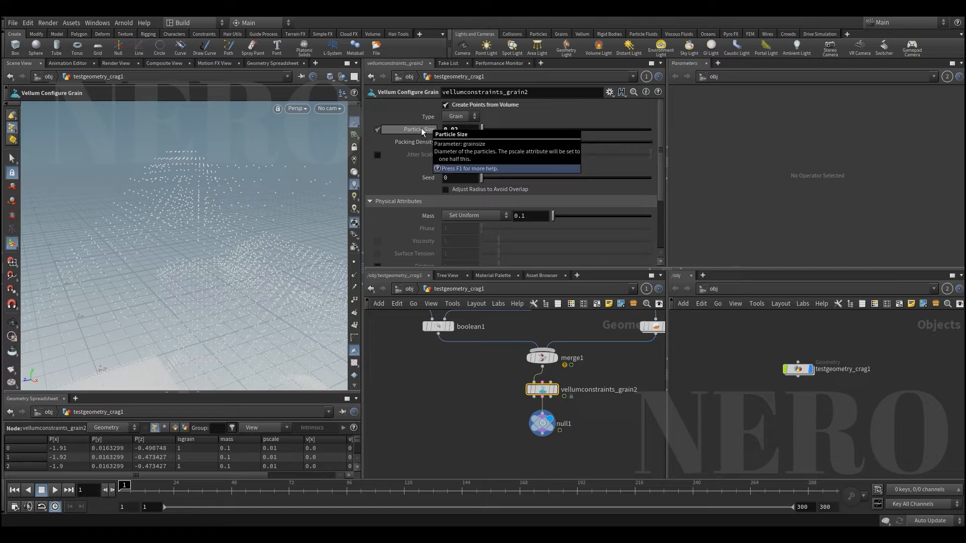
key(space+g)
drag(221, 293, 276, 302)
scroll(240, 250, up, 5)
scroll(276, 301, up, 3)
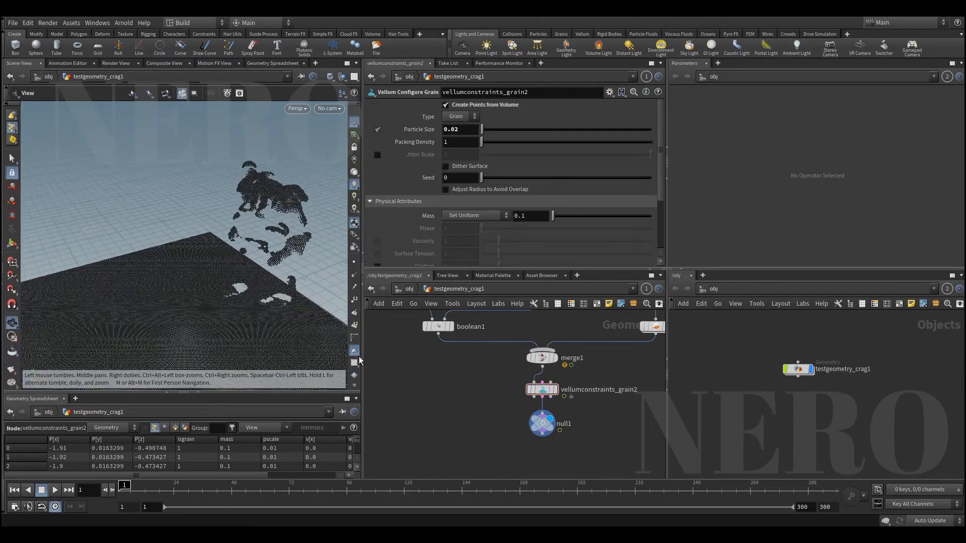
Delete the Null node below the Vellum grain node
click(541, 431)
key(Delete)
key(Tab)
key(Escape)
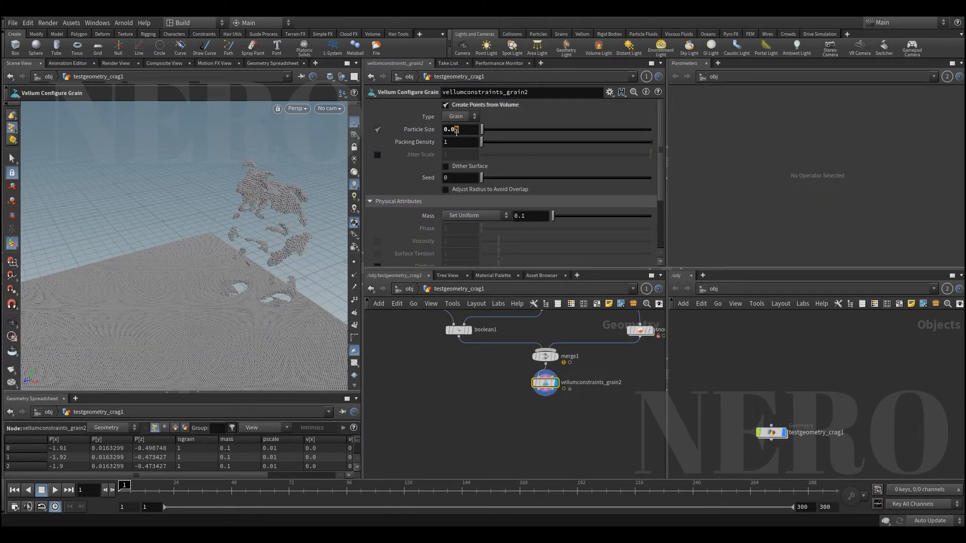
Set the Vellum grain node's particle size to 0.04
text(4)
key(Return)
alt+drag(297, 262, 259, 291)
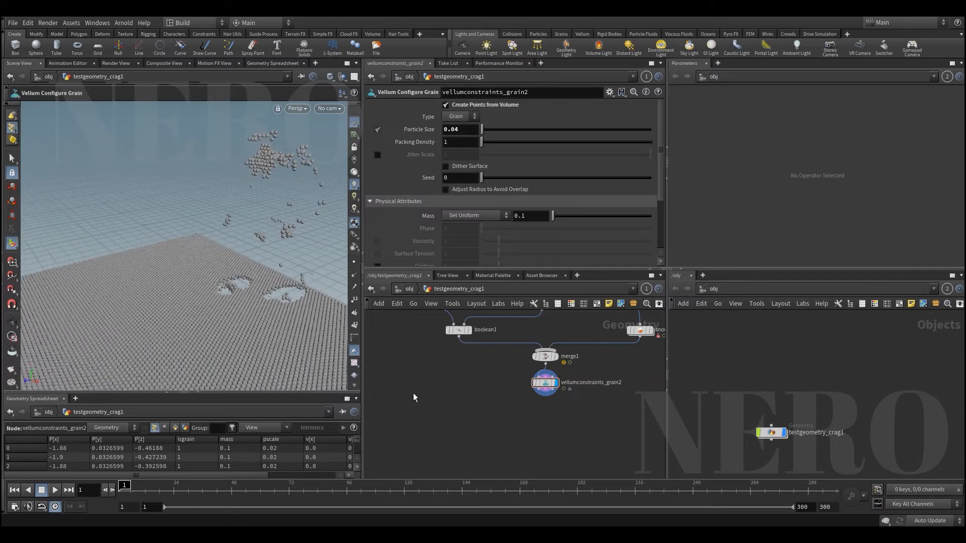
Add a Vellum Solver below the grain node, fed by its outputs, and display the solver
key(Tab)
text(v)
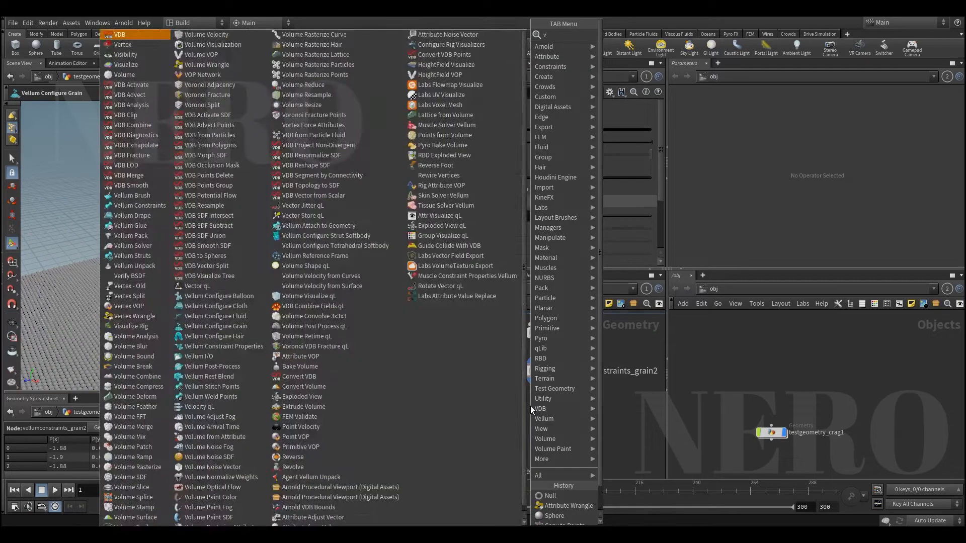
text(eel)
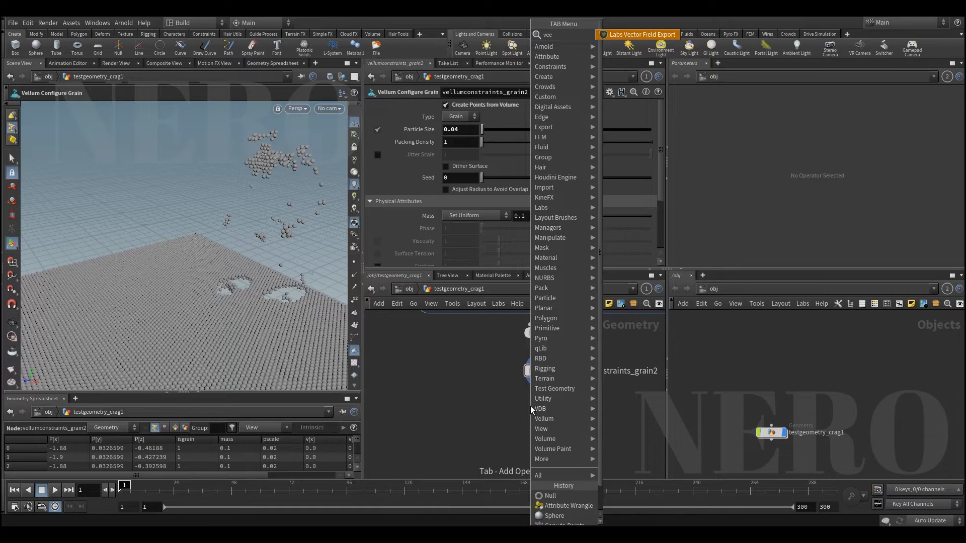
key(BackSpace)
text(lso)
key(Return)
click(531, 408)
scroll(533, 408, down, 1)
drag(533, 408, 544, 414)
click(556, 416)
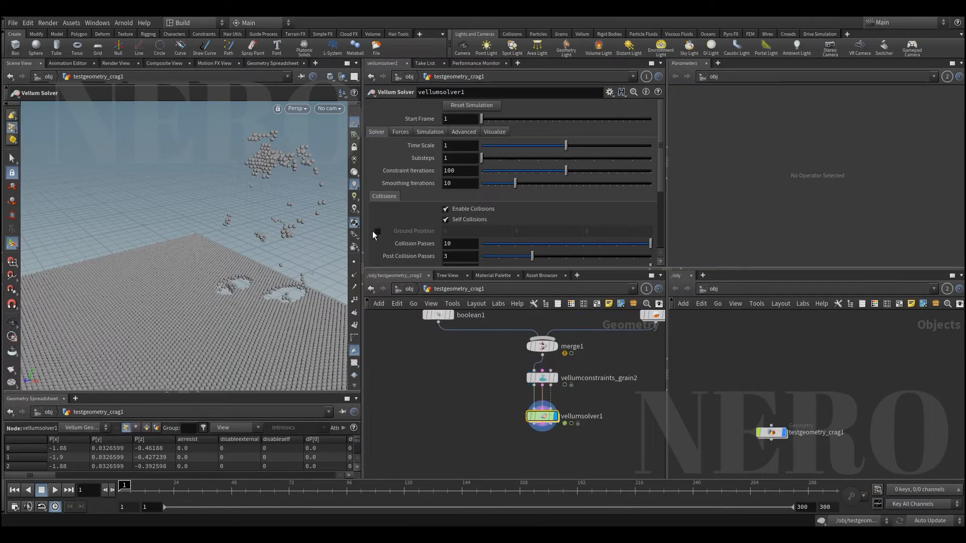
Enable the solver's ground position at 0, 0, 0 and play the grain simulation
alt+drag(270, 252, 301, 301)
click(465, 408)
key(Right)
key(Up)
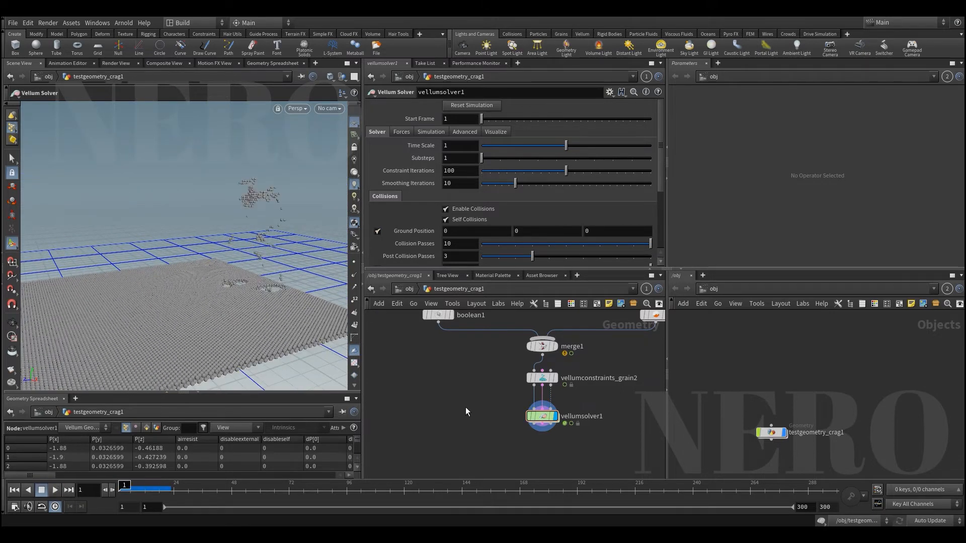
key(Up)
alt+right_drag(258, 331, 301, 303)
key(Up)
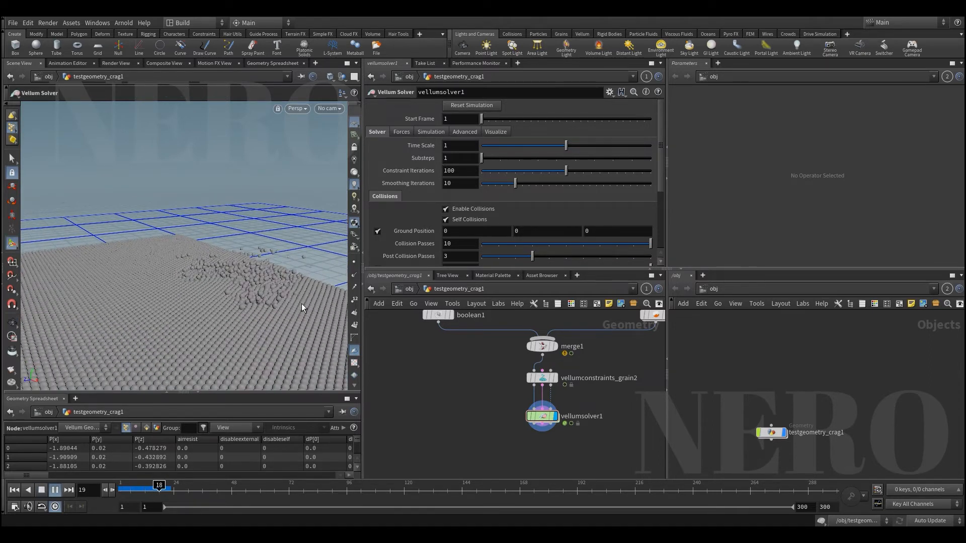
Replay the simulation to examine the falling snow grains, and return to frame 1
key(Up)
key(ctrl+Up)
key(Up)
key(Up)
key(ctrl+Up)
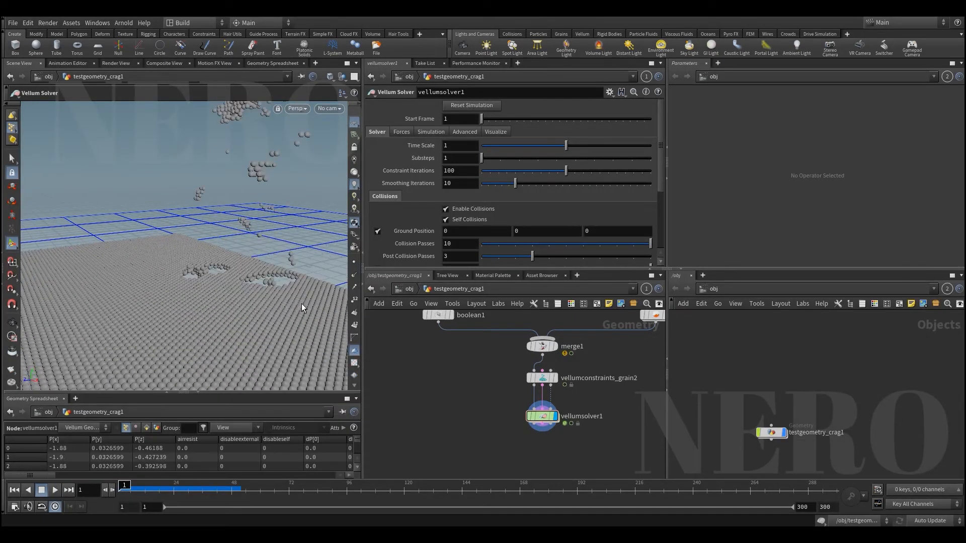
alt+drag(301, 304, 259, 293)
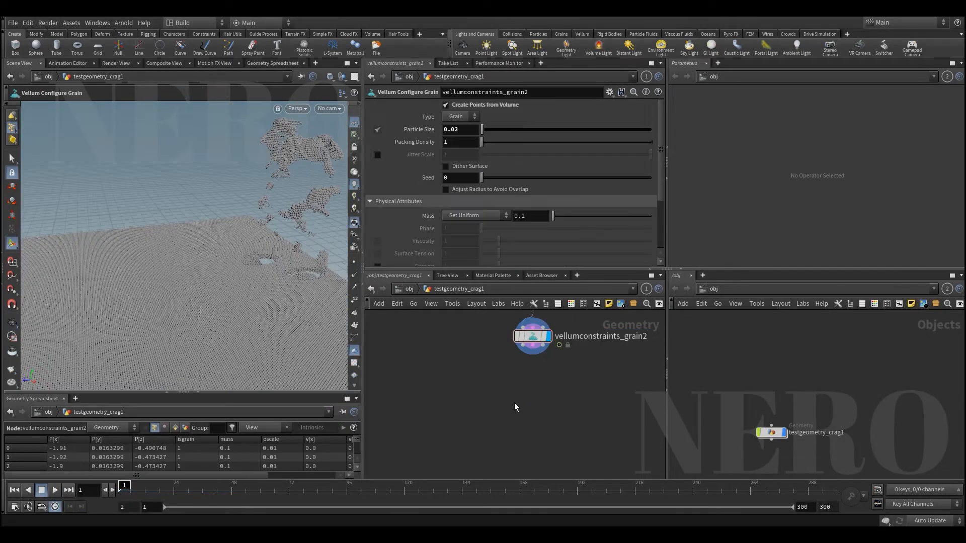
Add a Point VOP below the Vellum grain node, fed by its geometry output
key(Tab)
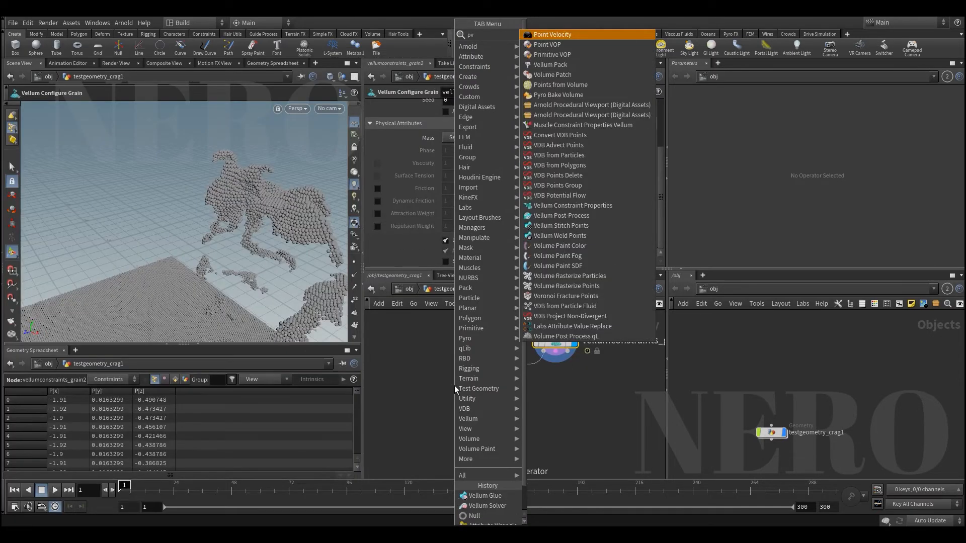
key(Return)
click(454, 385)
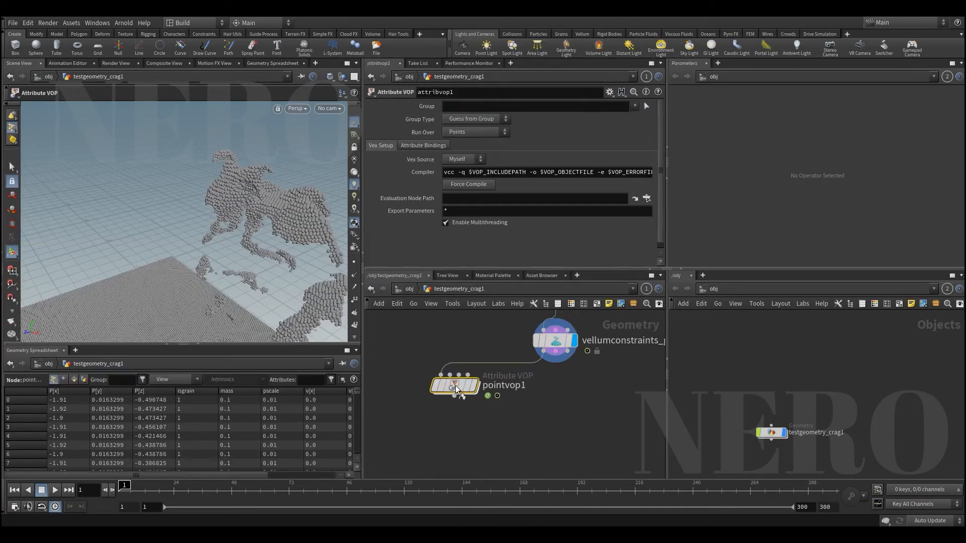
Add a Voronoi Noise node inside the Point VOP and wire the global P into its position input
double_click(454, 385)
key(Tab)
text(vovo)
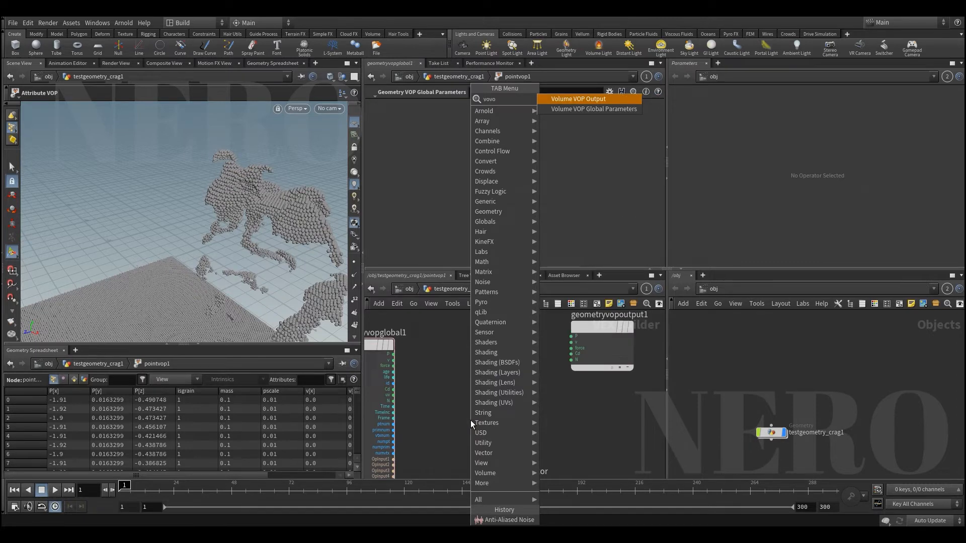
key(BackSpace)
key(BackSpace)
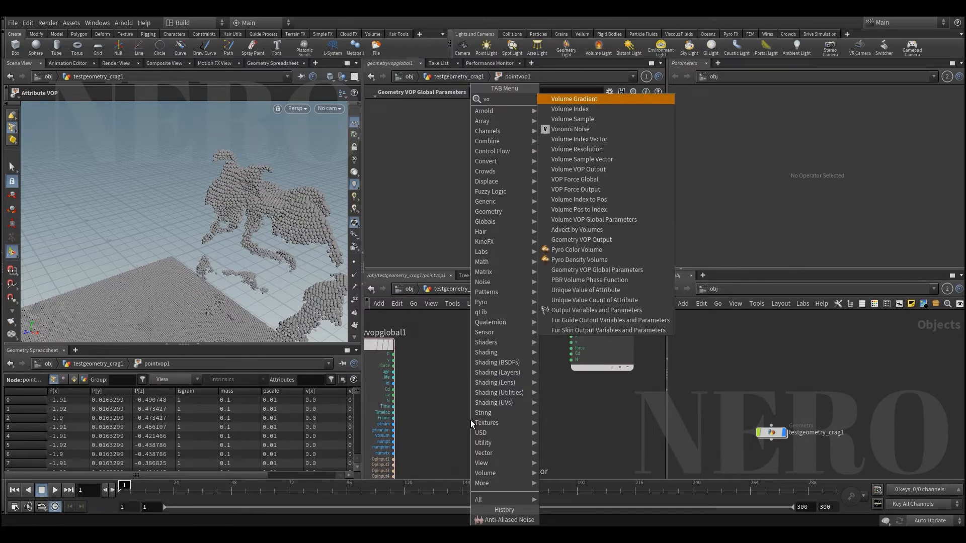
text(ro)
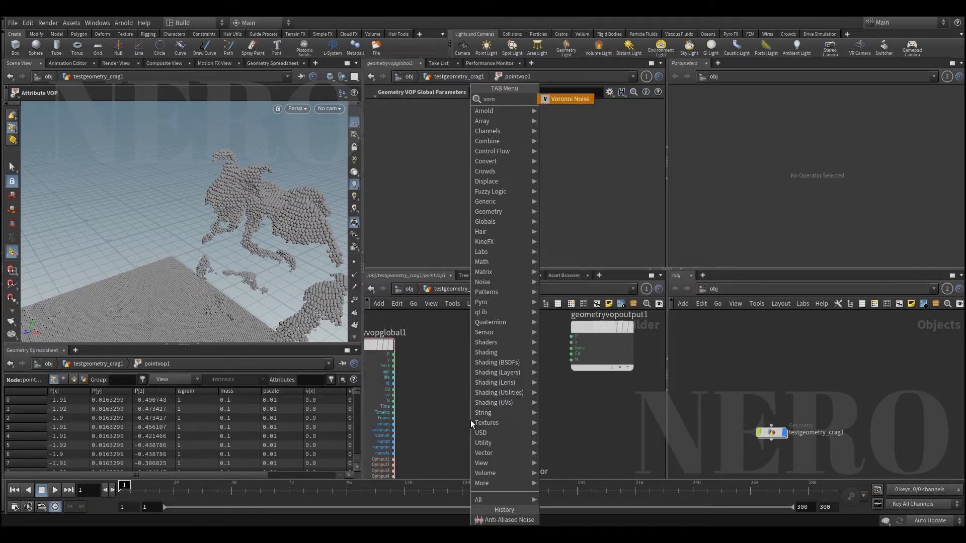
key(Return)
click(481, 393)
click(394, 355)
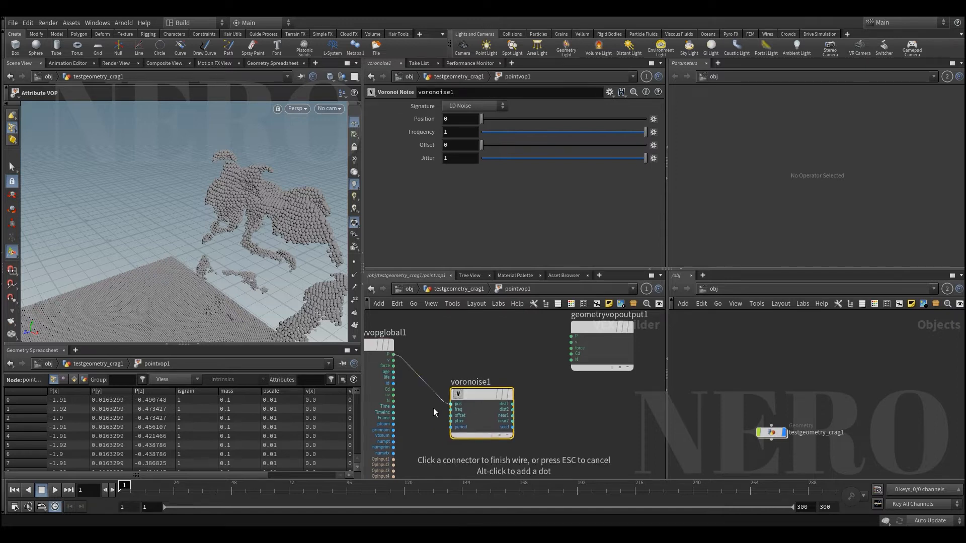
click(451, 405)
Add a Random node driven by the Voronoi Noise seed output, with the geometry output moved aside
middle_drag(489, 349, 466, 358)
scroll(466, 357, down, 2)
drag(490, 331, 579, 367)
drag(550, 359, 616, 378)
scroll(518, 437, up, 2)
click(468, 401)
key(Tab)
text(random)
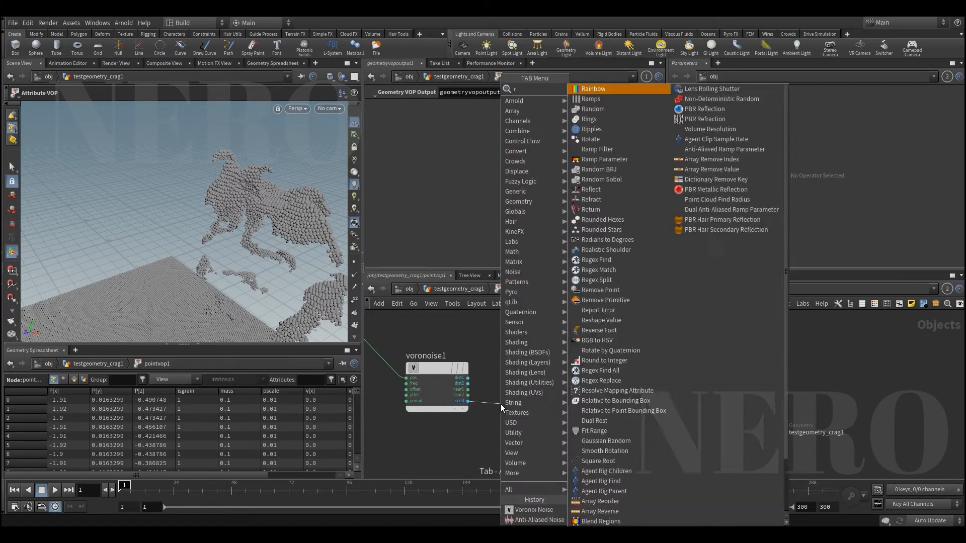
key(Return)
drag(559, 404, 586, 392)
Insert a Bind Export node on the seed wire between the Voronoi Noise and Random nodes
middle_drag(549, 352, 503, 353)
scroll(526, 343, down, 2)
drag(526, 343, 623, 384)
click(526, 368)
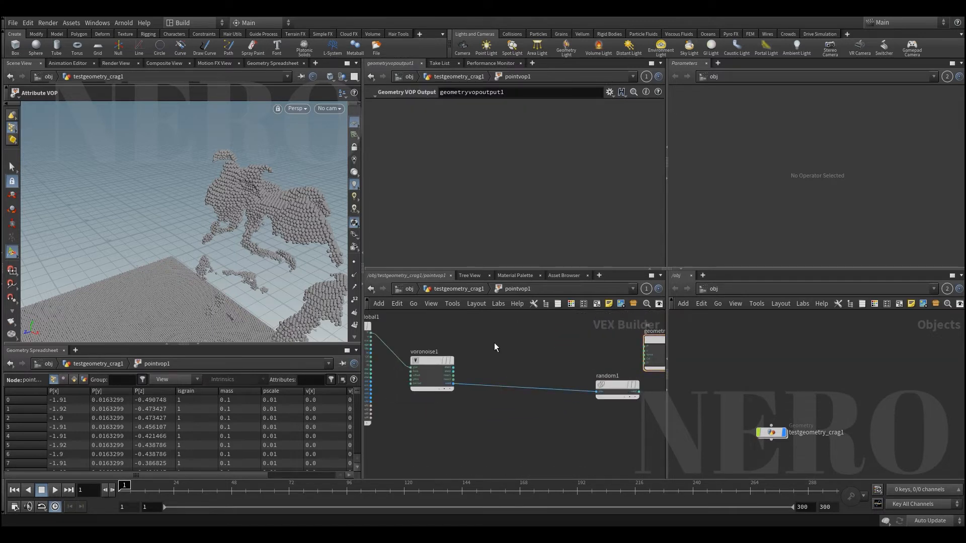
key(Tab)
text(bind)
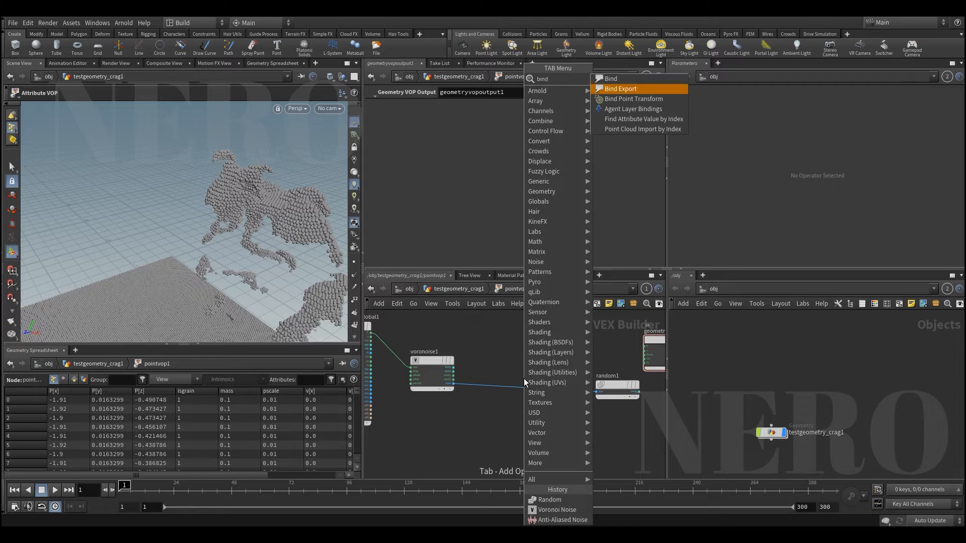
key(Return)
click(511, 388)
drag(511, 388, 518, 380)
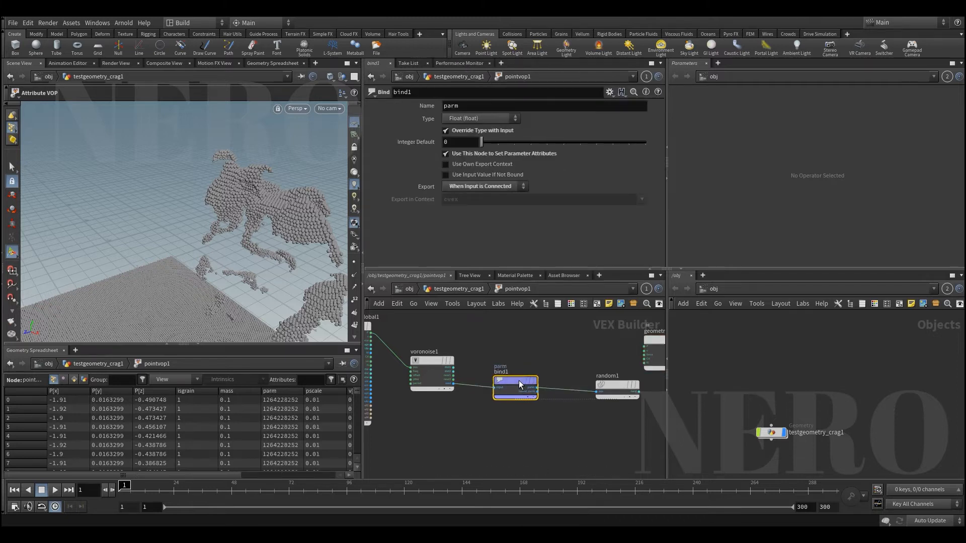
Name the bind's exported attribute cluster and set its type to Integer
double_click(466, 106)
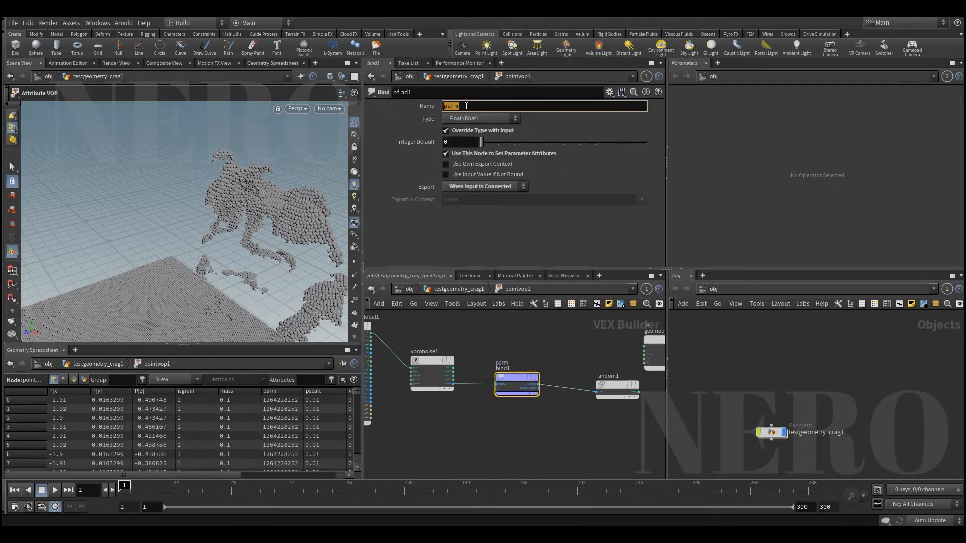
text(cluster)
key(Return)
click(466, 118)
click(468, 138)
Wire the Random output into the geometry output's Cd and set its signature to 1D Integer Input, 3D Color
middle_drag(569, 348, 526, 349)
scroll(526, 350, up, 1)
drag(578, 396, 547, 391)
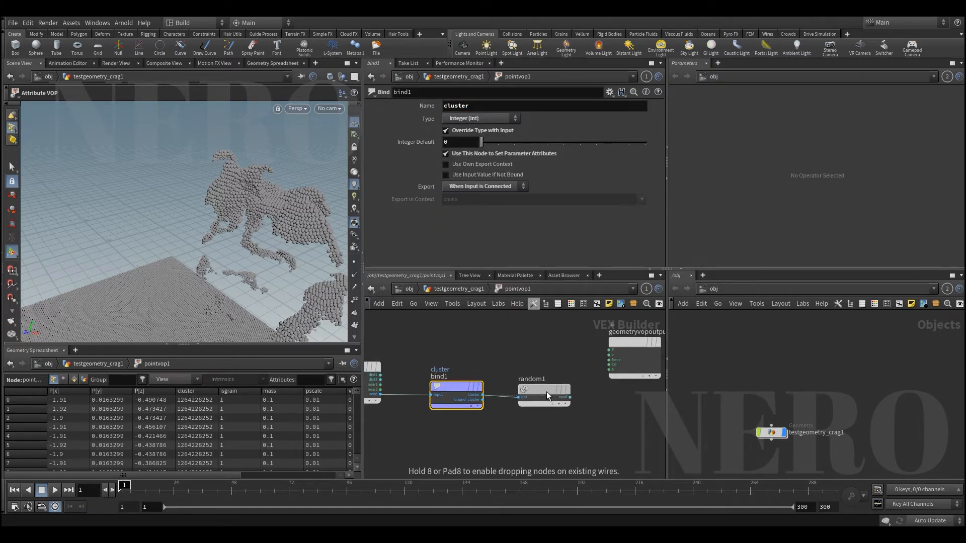
click(571, 396)
click(609, 364)
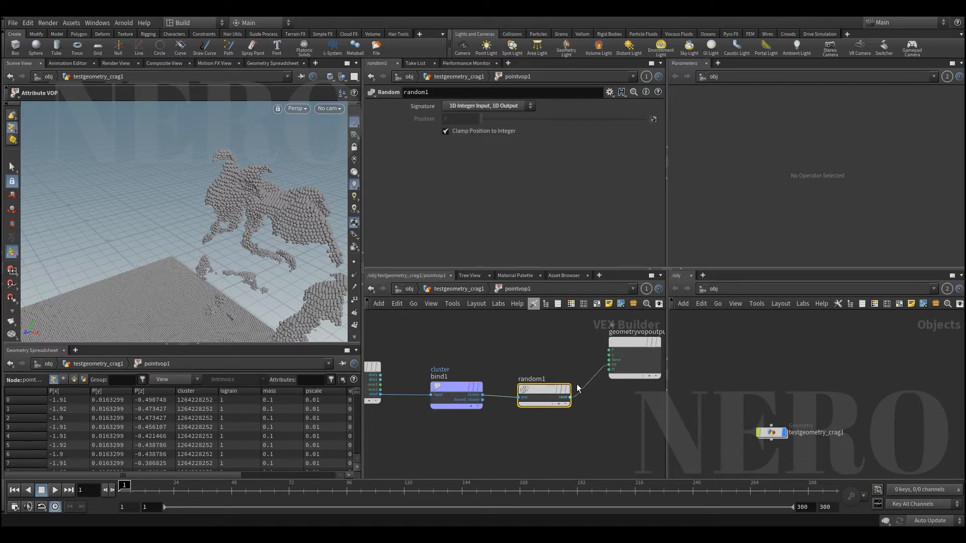
click(462, 107)
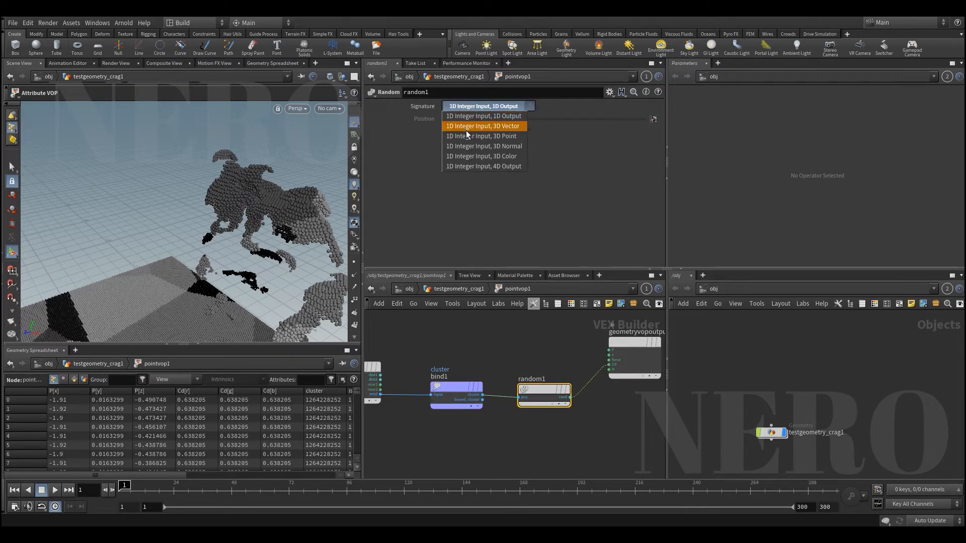
click(466, 158)
drag(294, 217, 274, 244)
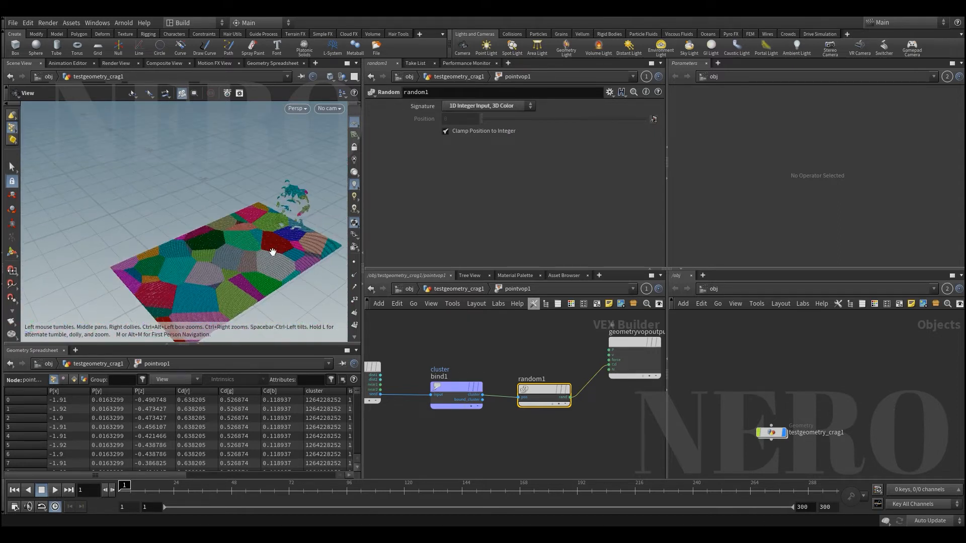
Try adjusting the Voronoi Noise frequency on a single component, and undo the change
middle_drag(439, 343, 566, 350)
click(480, 372)
alt+drag(290, 232, 284, 228)
scroll(283, 227, up, 3)
scroll(450, 347, up, 3)
mouse_move(416, 132)
middle_down()
mouse_move(518, 137)
mouse_move(412, 143)
middle_up()
key(ctrl+z)
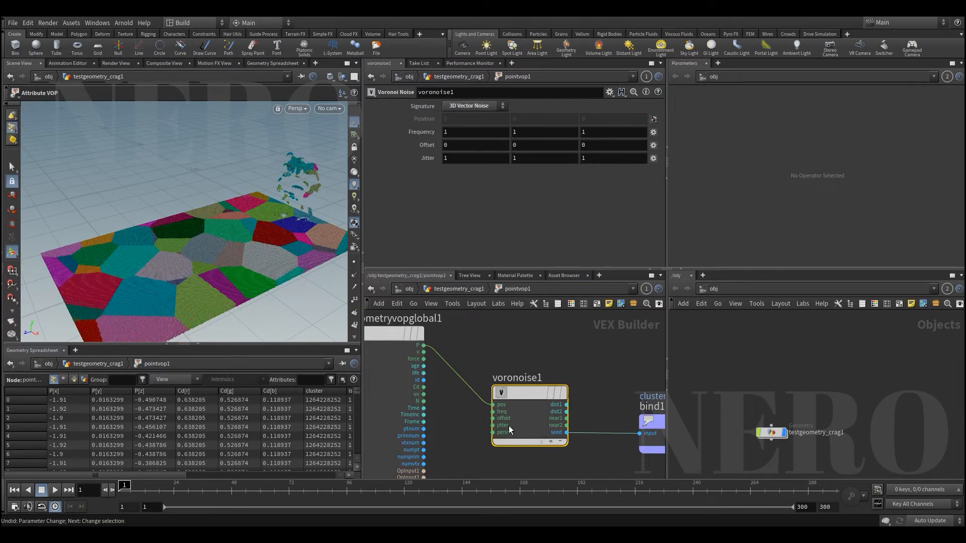
Promote the Voronoi Noise frequency to a parameter of the Point VOP and return to the parent geometry network
scroll(508, 426, up, 2)
right_click(494, 411)
click(514, 354)
key(u)
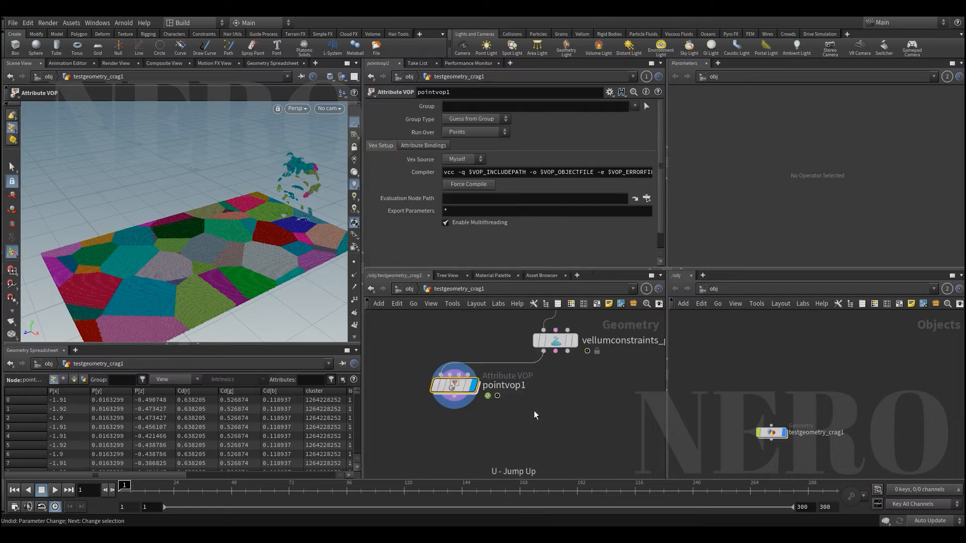
Set the Point VOP's promoted Frequency to 15 on all three axes for smaller grain clusters
scroll(432, 211, down, 1)
middle_drag(425, 260, 905, 250)
alt+right_drag(262, 258, 292, 195)
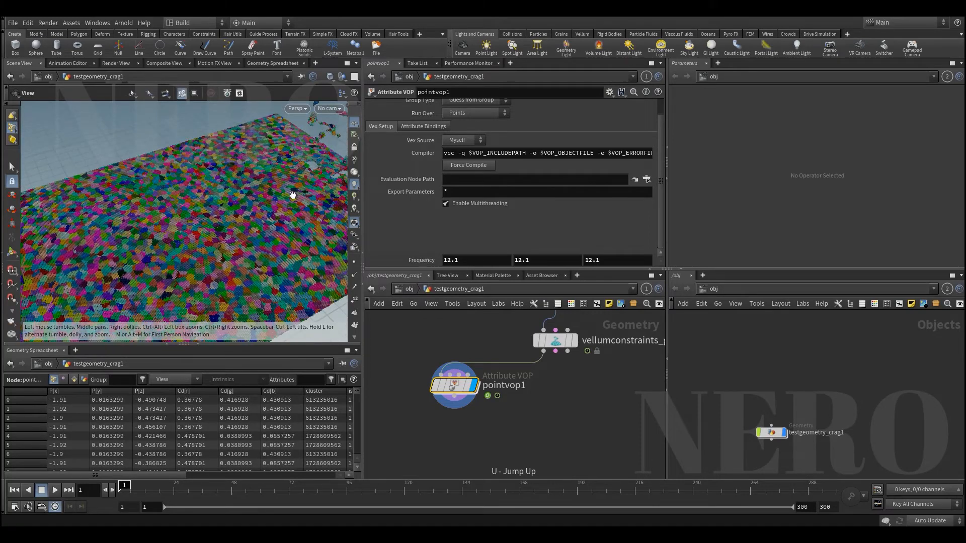
drag(274, 230, 242, 285)
middle_drag(392, 262, 524, 253)
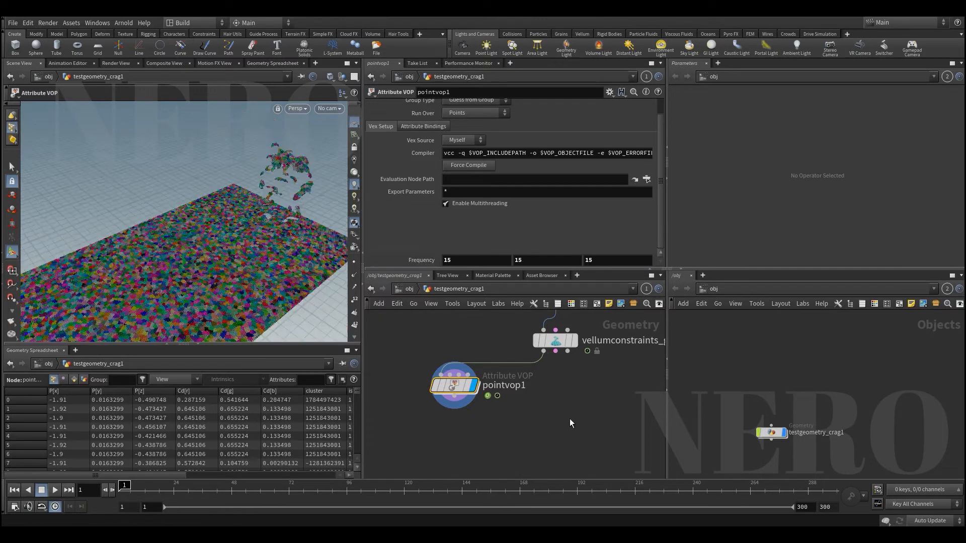
Add a second Voronoi Noise node below the first inside the Point VOP
double_click(457, 387)
middle_drag(519, 442, 470, 388)
key(Tab)
text(vo)
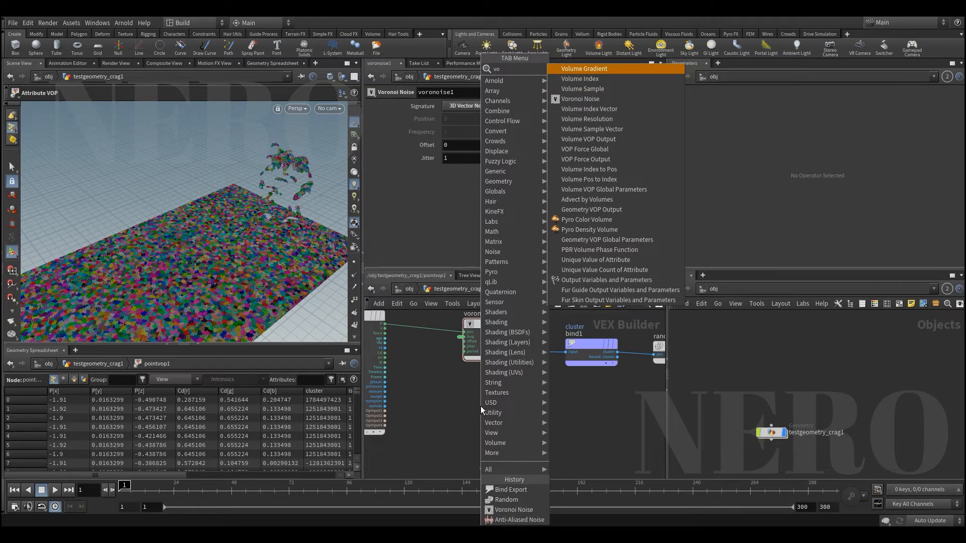
text(ro)
key(Return)
click(485, 421)
drag(484, 420, 486, 422)
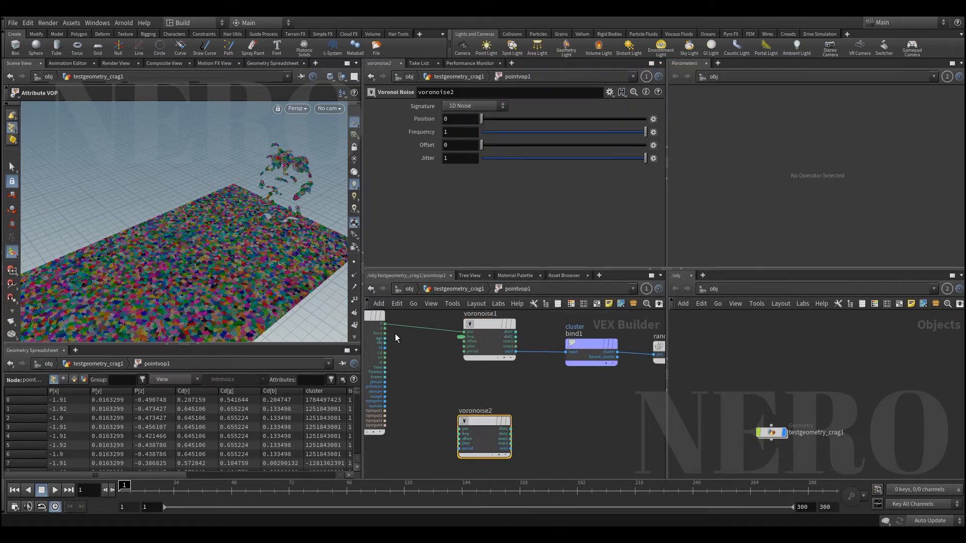
Wire the point position P into the second Voronoi Noise node and place an Add node beside it
click(385, 326)
click(460, 428)
scroll(528, 387, down, 2)
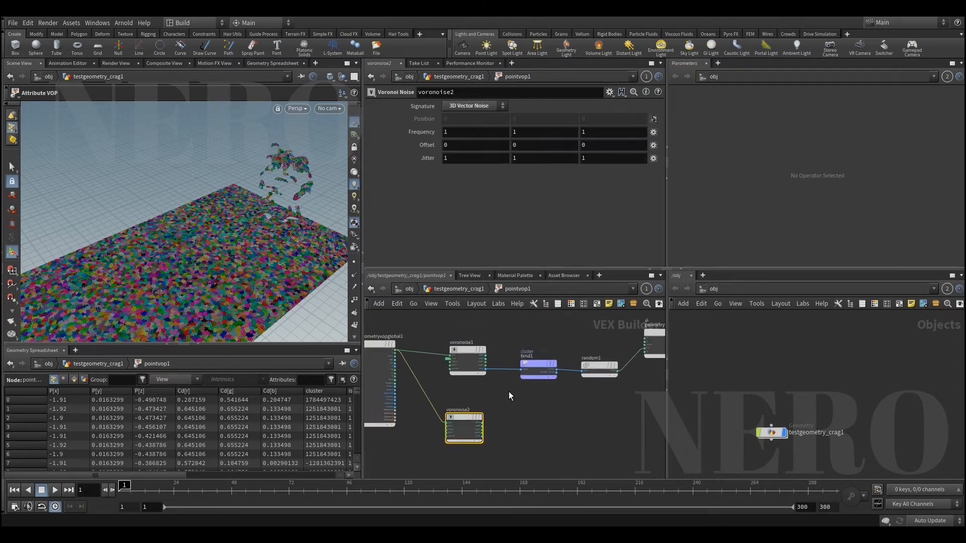
key(Tab)
text(add)
key(Return)
click(526, 413)
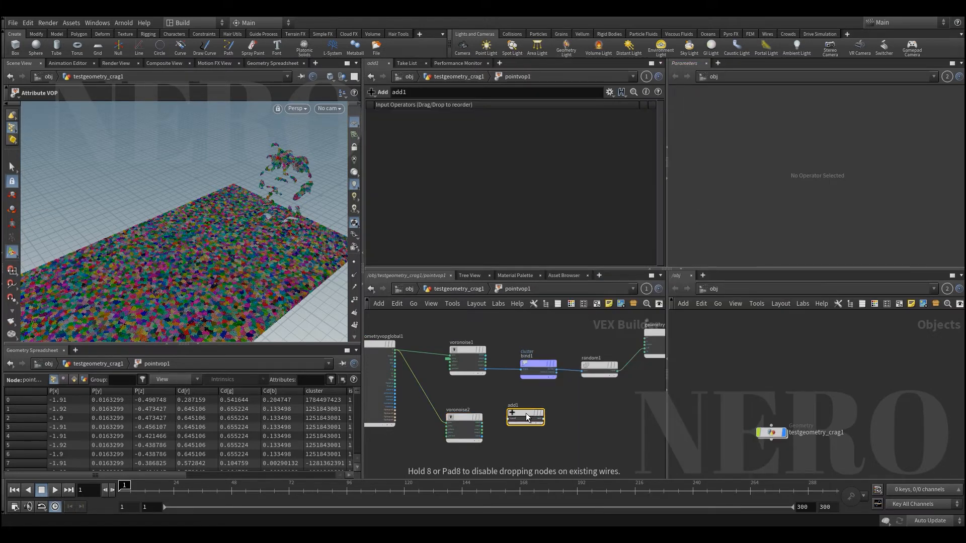
Insert the Add node between the first Voronoi Noise's seed and the cluster bind, and connect the second noise's seed to its next input
middle_drag(663, 398, 625, 416)
drag(625, 416, 513, 327)
drag(486, 393, 586, 383)
key(Escape)
click(497, 410)
drag(488, 438, 508, 395)
click(492, 397)
click(445, 437)
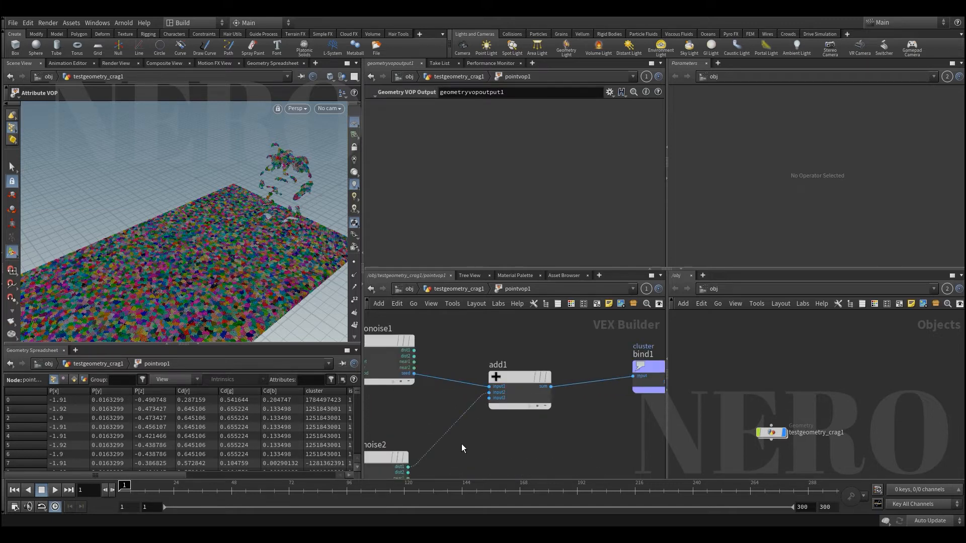
scroll(438, 412, up, 3)
drag(430, 382, 476, 456)
Set the Point VOP's second promoted Frequency to 21.8 on all three axes to break up the clusters
middle_drag(478, 400, 499, 399)
alt+drag(213, 257, 223, 274)
middle_drag(413, 132, 568, 127)
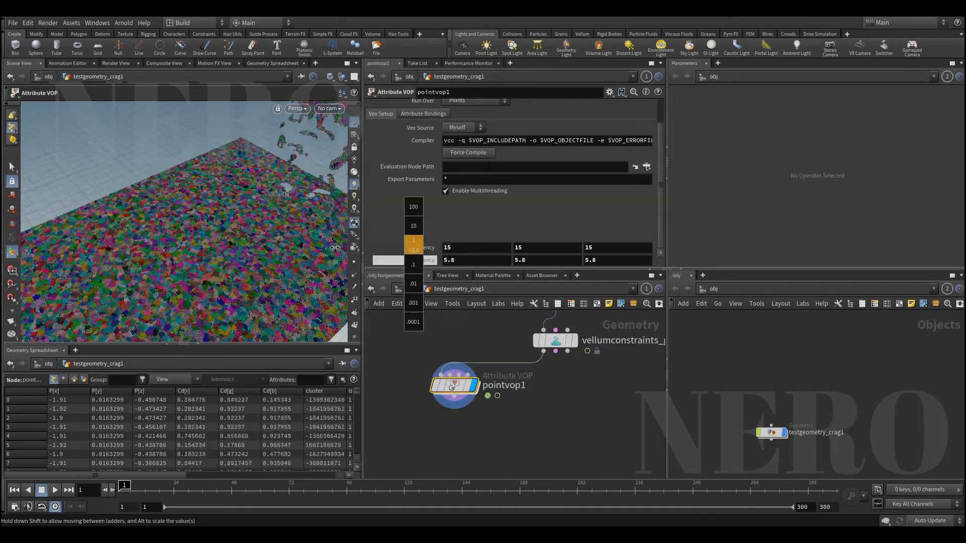
middle_drag(335, 248, 312, 298)
key(ctrl+z)
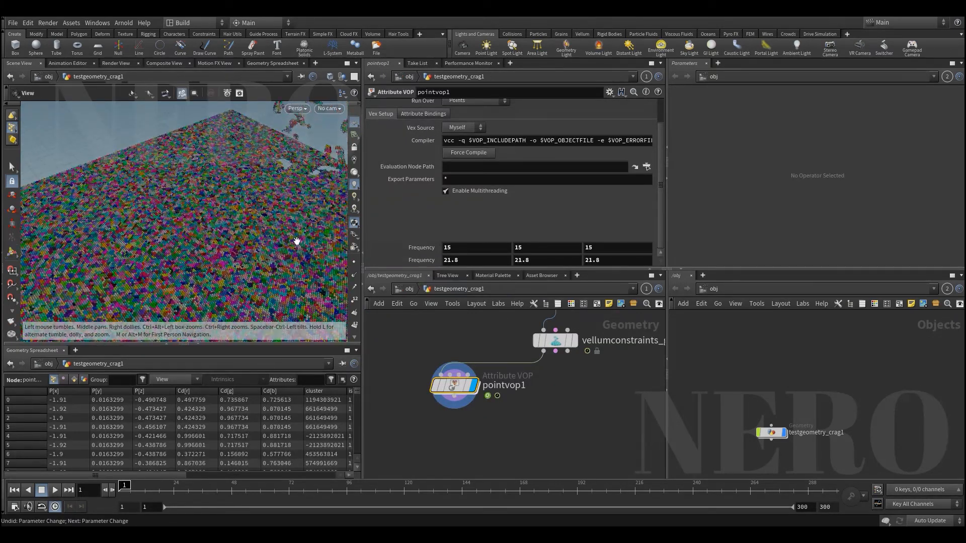
alt+drag(268, 283, 265, 255)
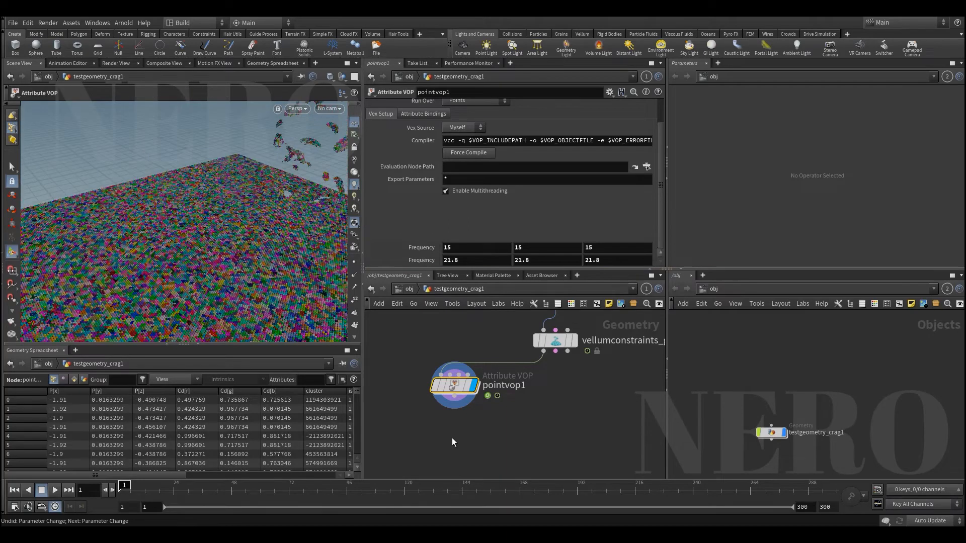
Rename the pointvop1 node to set_cluster and colour it red
middle_drag(458, 422, 490, 393)
scroll(493, 392, up, 2)
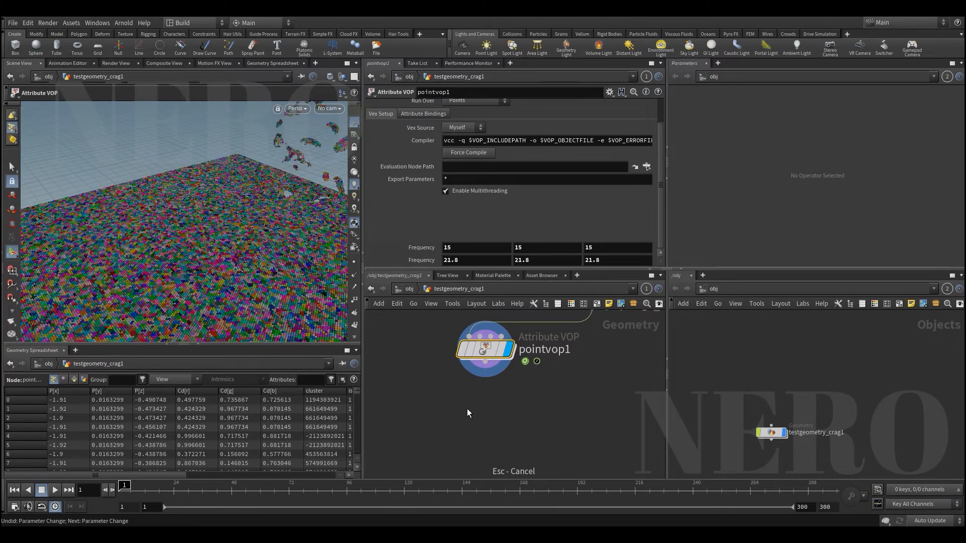
double_click(544, 350)
text(set_cluster)
key(Return)
key(c)
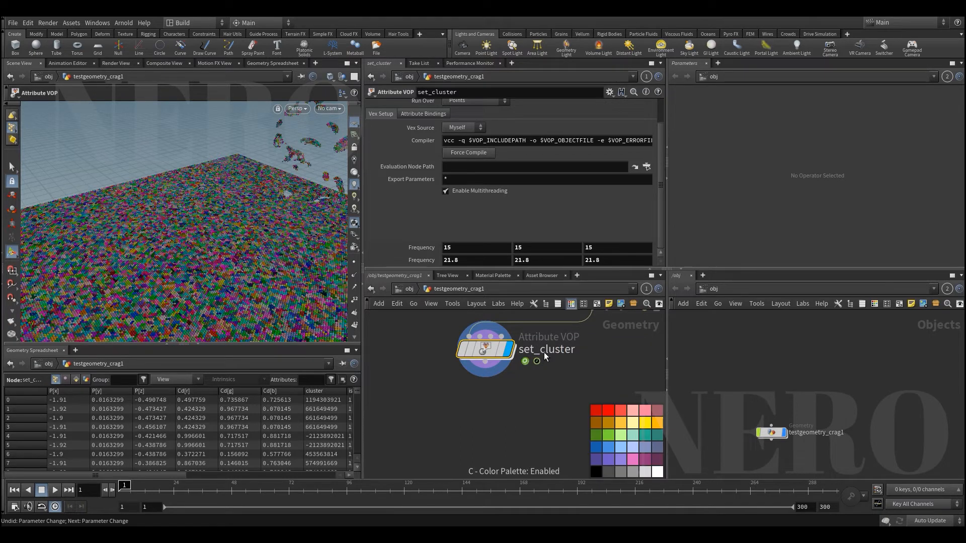
click(619, 414)
Append a Point Wrangle node to the output of set_cluster
click(481, 365)
click(472, 397)
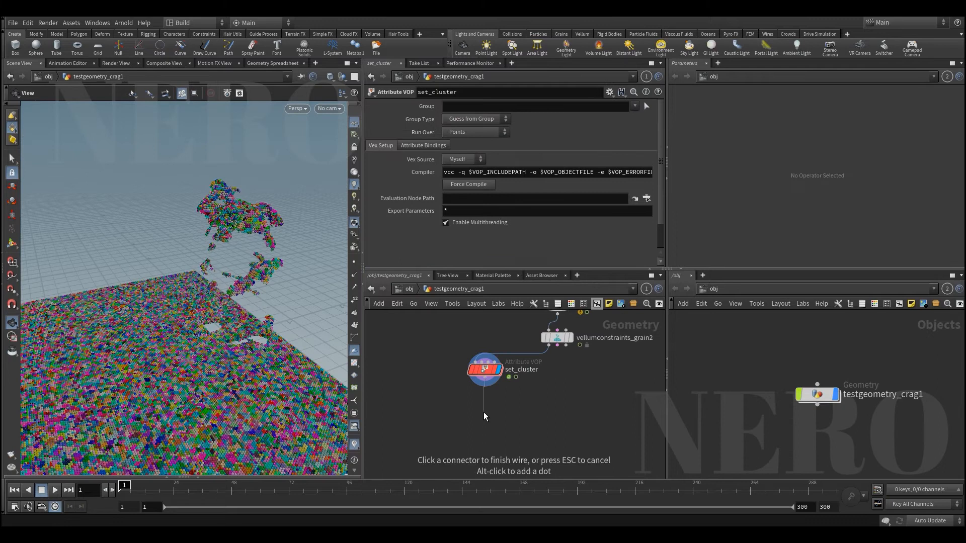
click(484, 412)
text(pv)
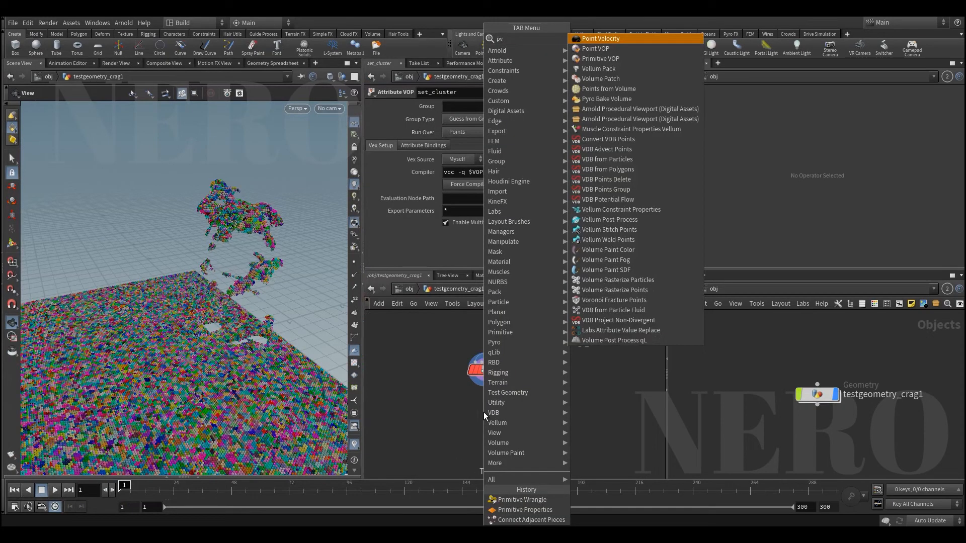
key(Down)
key(Down)
key(BackSpace)
text(w)
key(Down)
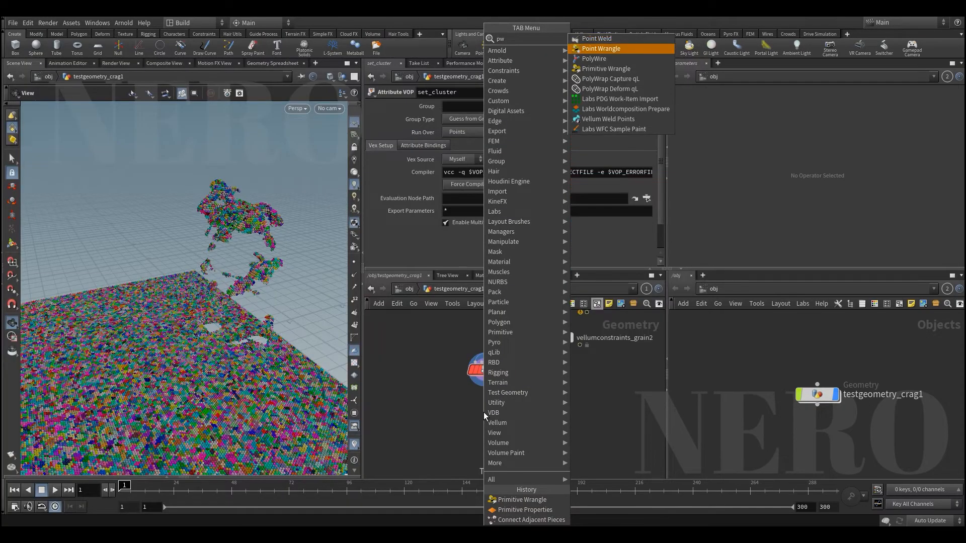
key(Return)
click(484, 411)
click(447, 186)
text(rand)
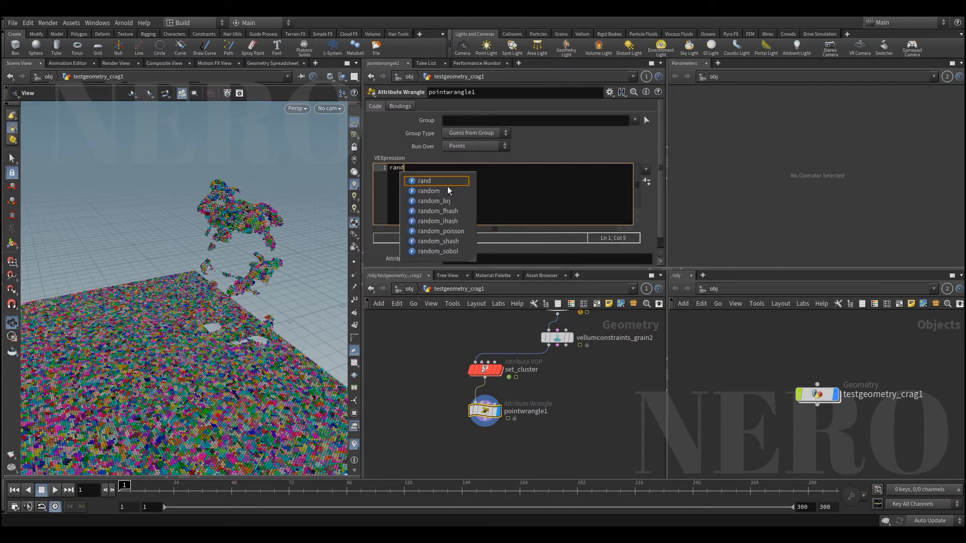
text((@clu)
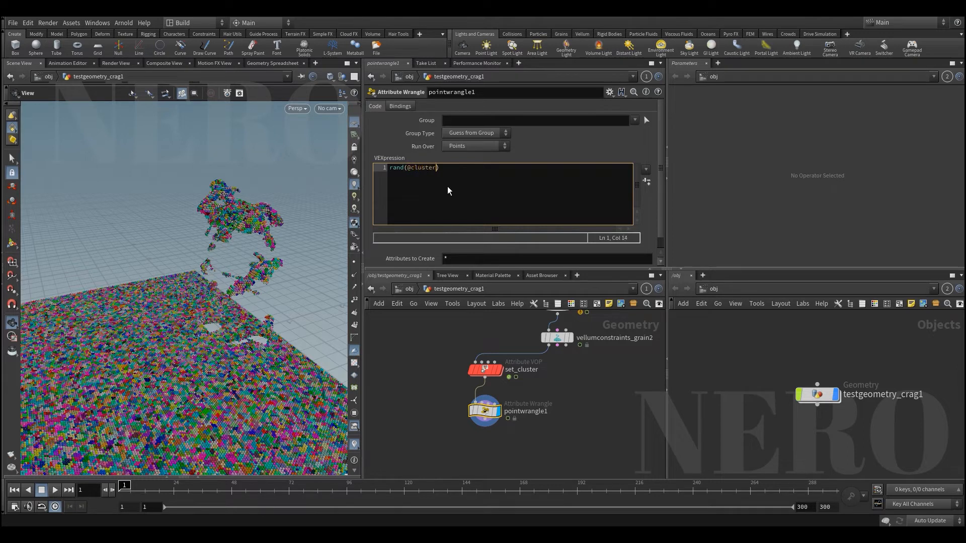
text(ster))
key(Home)
text(if()
key(End)
text() > ch(")
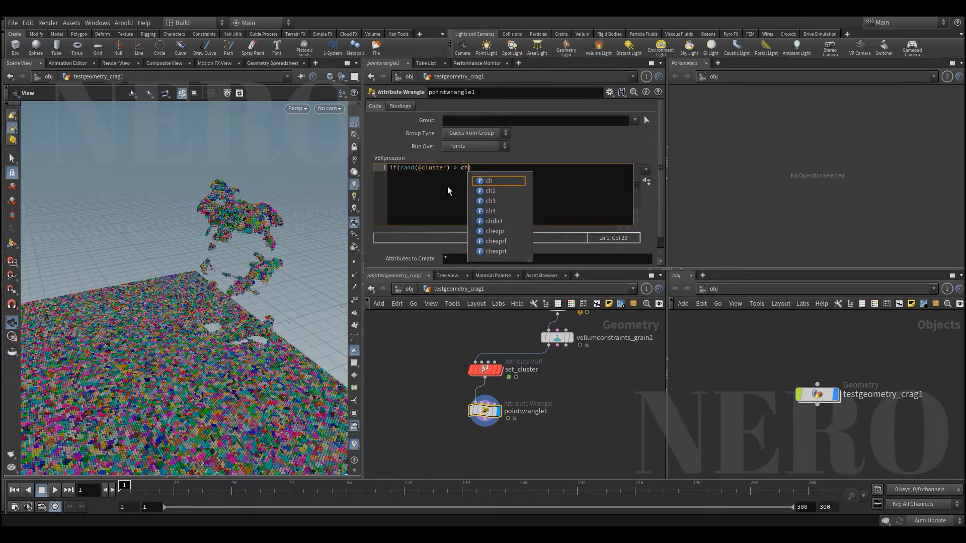
text(keep")
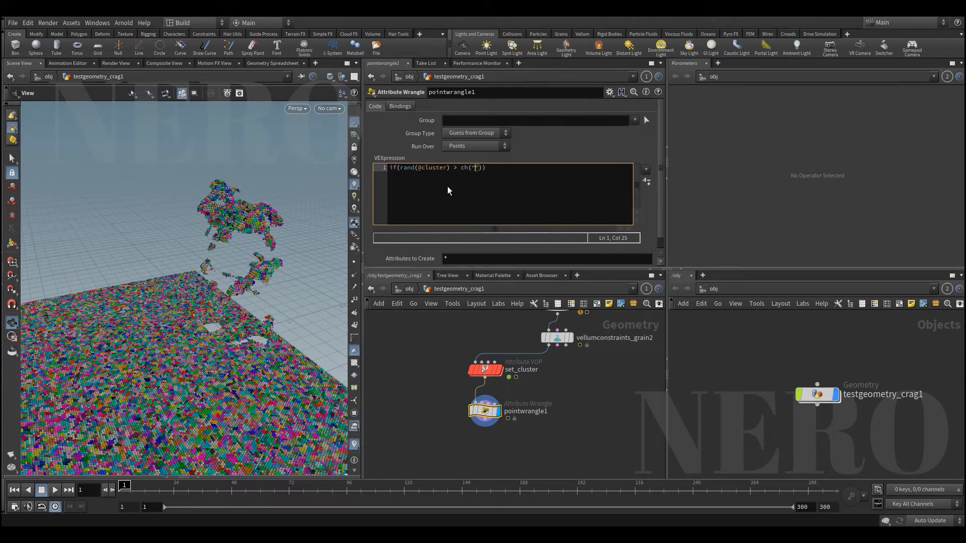
text()))
key(shift+Home)
key(End)
text(rem)
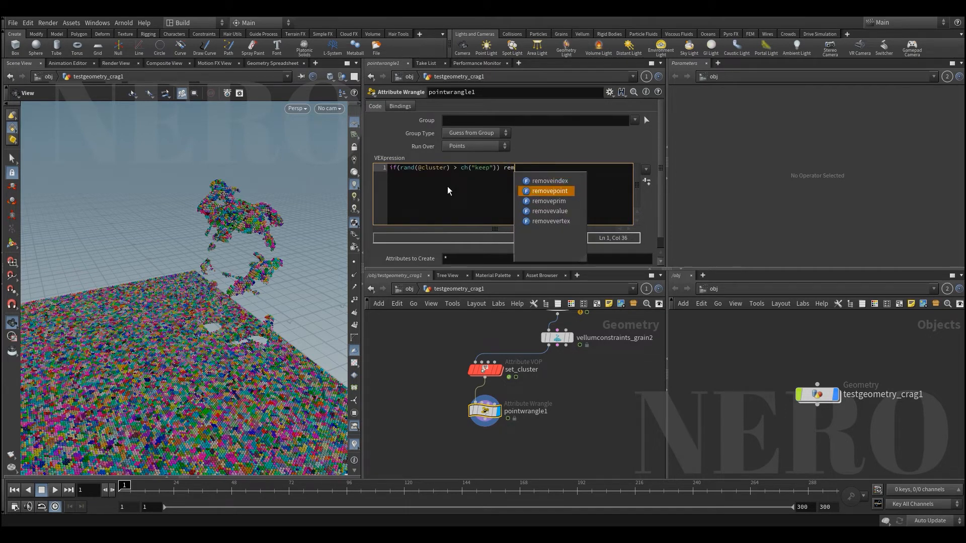
key(Return)
text((0,@ptnum);)
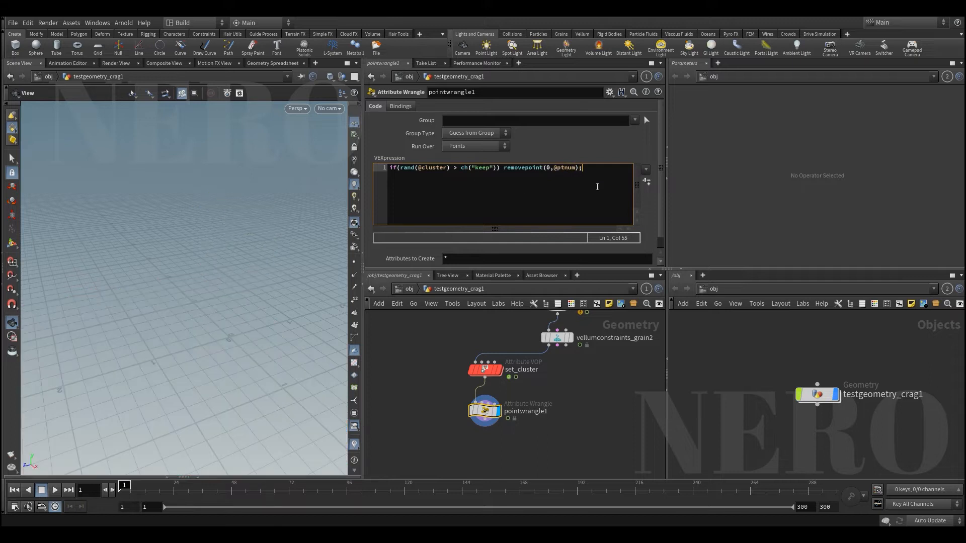
Create the wrangle's Keep parameter from the code and set it to 0.36, checking the gaps between clusters
click(646, 182)
scroll(648, 204, down, 1)
click(490, 261)
drag(490, 261, 542, 259)
drag(201, 327, 233, 371)
right_drag(234, 370, 199, 333)
drag(198, 334, 200, 382)
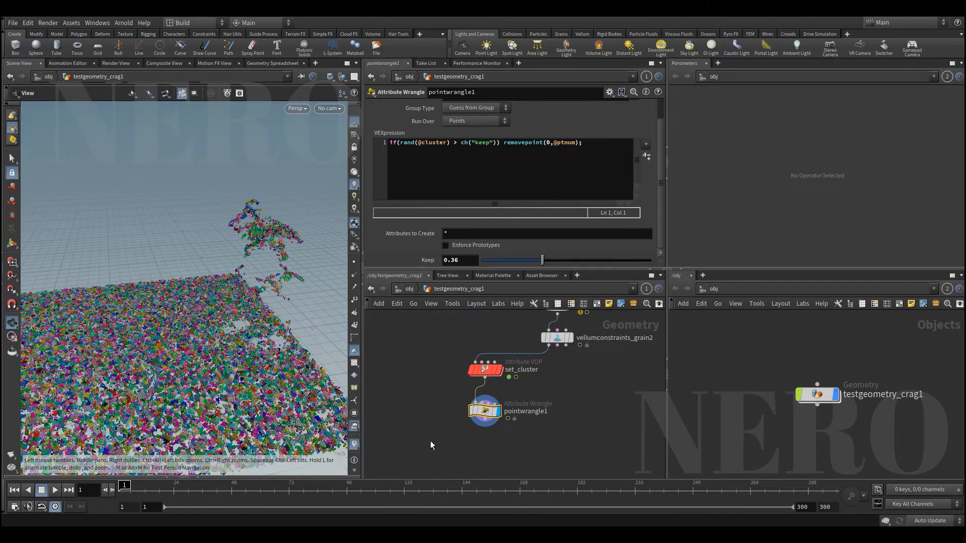
Rename the pointwrangle1 node to make_gaps and colour it red
scroll(432, 445, up, 1)
scroll(461, 407, up, 1)
middle_drag(461, 406, 443, 366)
double_click(562, 361)
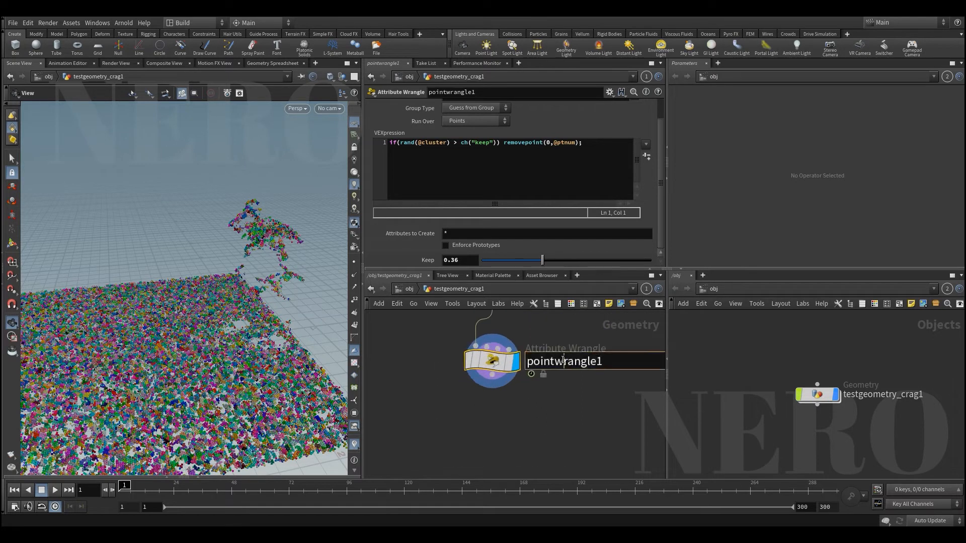
key(BackSpace)
text(blast)
key(ctrl+a)
text(make_gaps)
key(Return)
key(c)
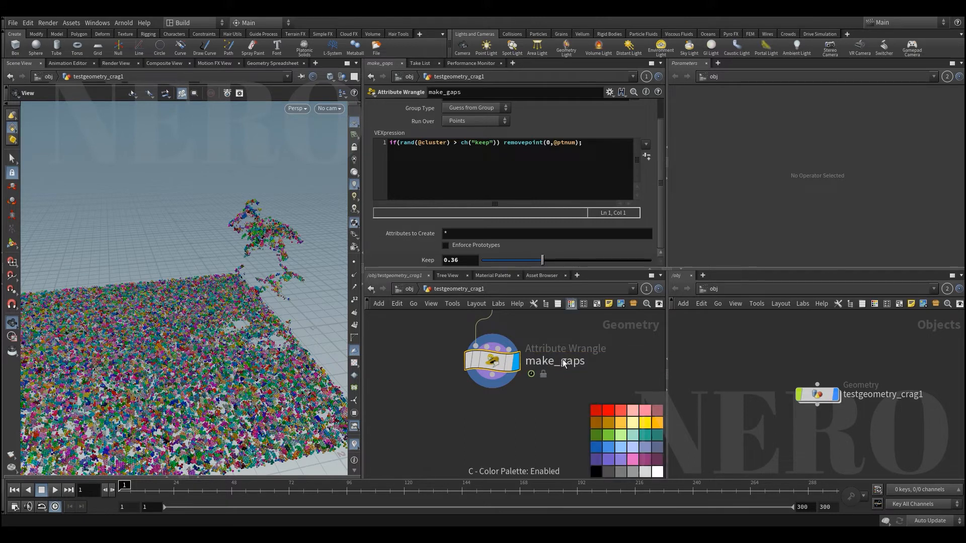
click(620, 410)
Append a Connect Adjacent Pieces node to the output of make_gaps
scroll(602, 384, down, 3)
click(484, 391)
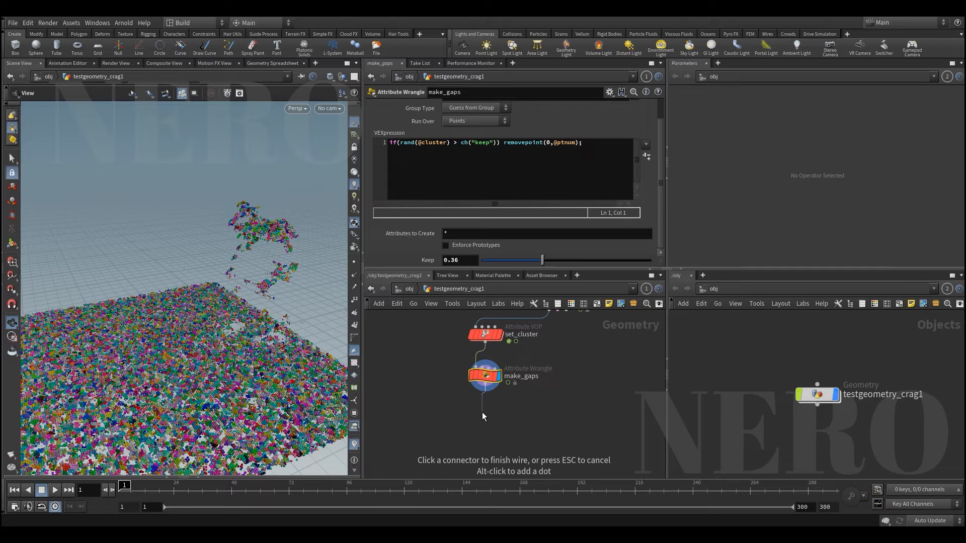
click(482, 411)
text(con)
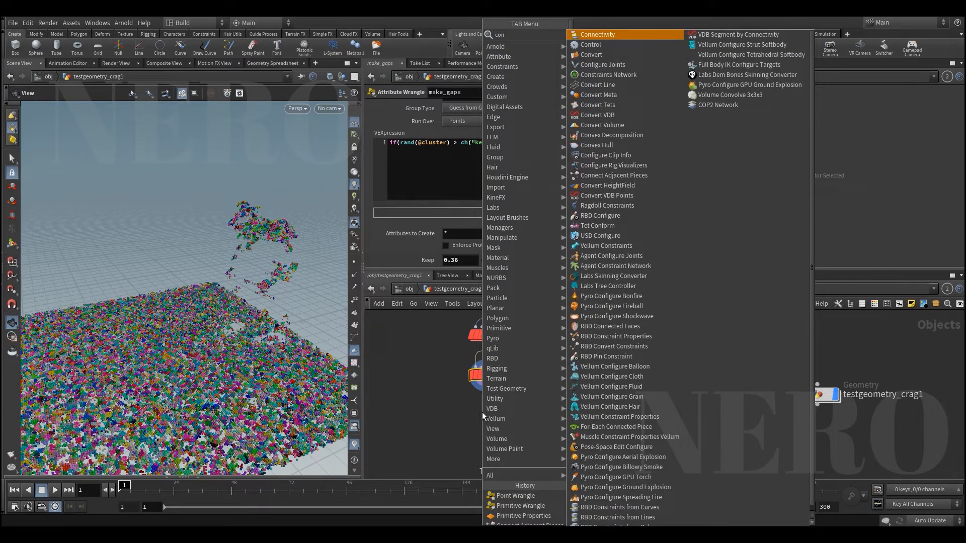
text( a)
key(Return)
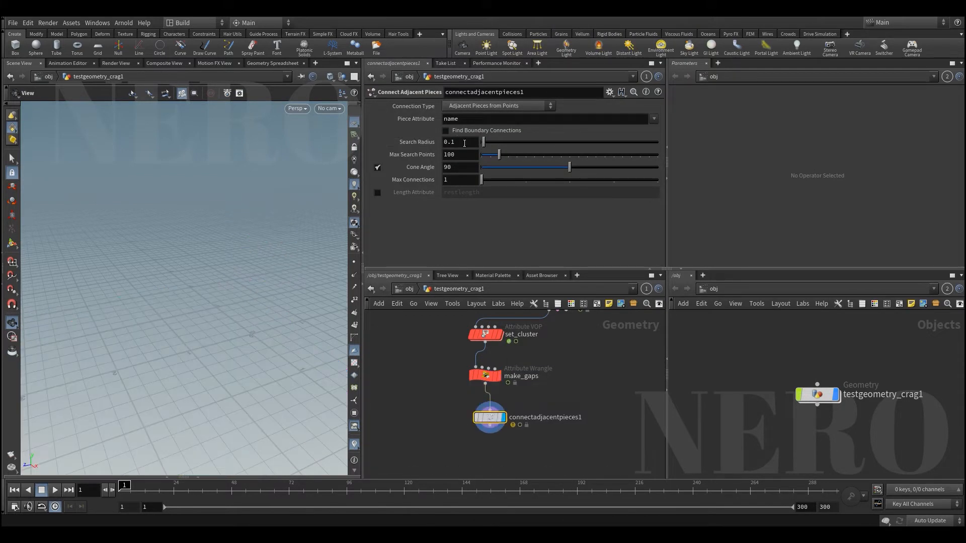
Set the Connect Adjacent Pieces connection type to Adjacent Points with a search radius of 1.1
click(464, 106)
click(462, 126)
click(468, 107)
click(467, 136)
drag(262, 325, 286, 375)
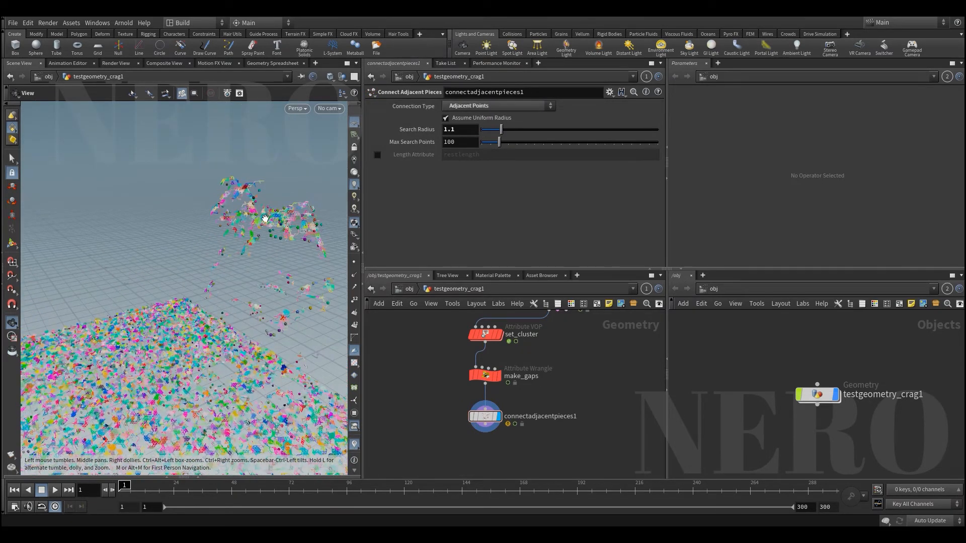
right_drag(265, 218, 295, 194)
drag(267, 232, 248, 254)
Set Max Search Points to 4 and enable the restlength Length Attribute on the Connect Adjacent Pieces node
double_click(471, 143)
text(4)
key(Return)
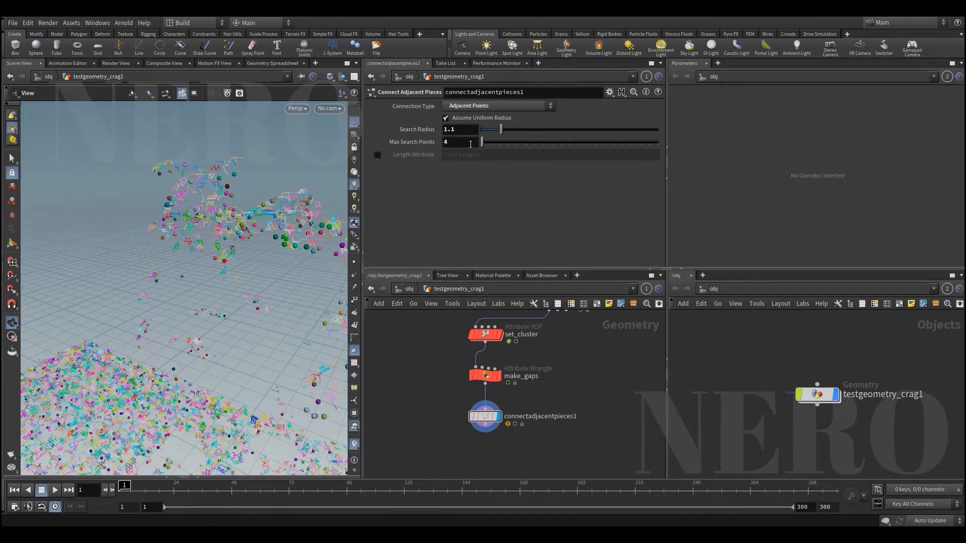
click(389, 156)
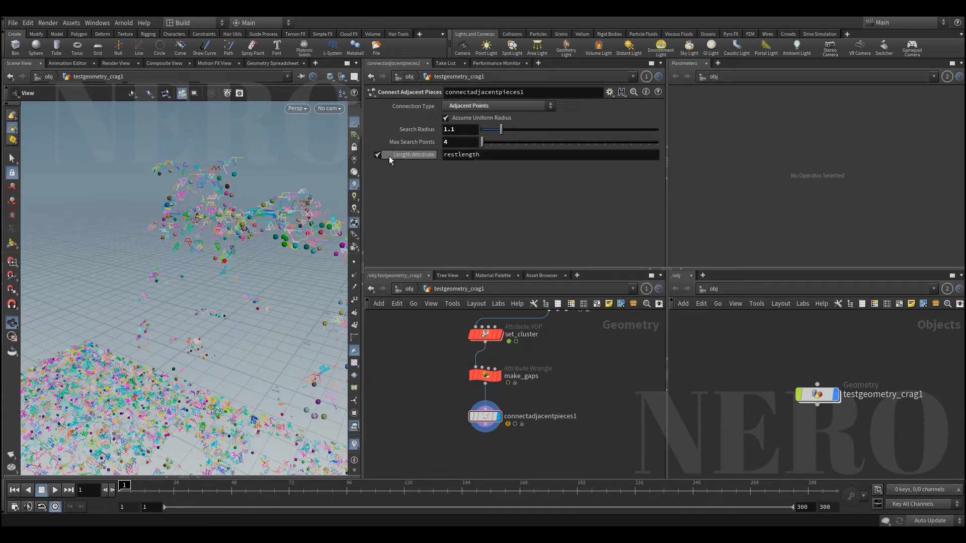
click(498, 156)
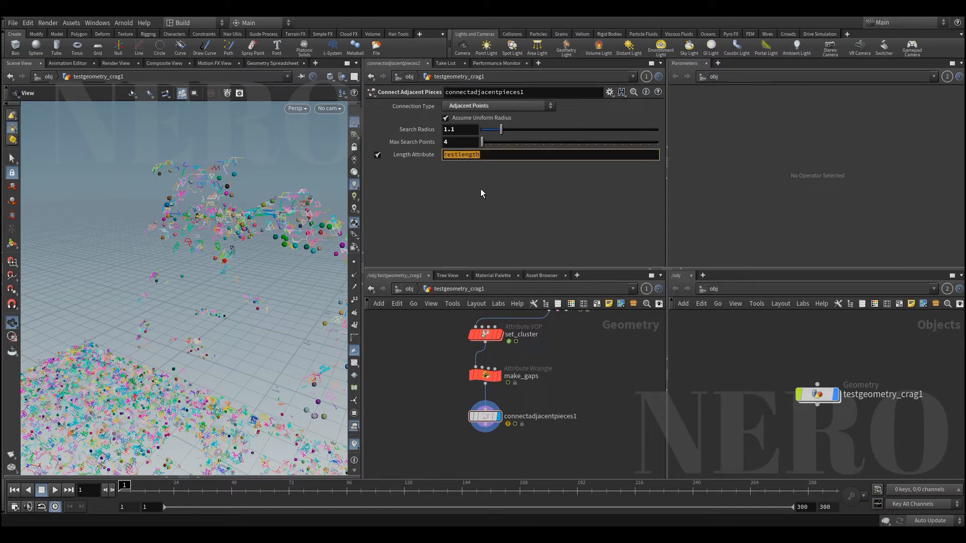
Raise the Connect Adjacent Pieces search radius to 2 and Max Search Points to 10, inspecting the connecting lines up close
double_click(463, 143)
text(6)
key(Return)
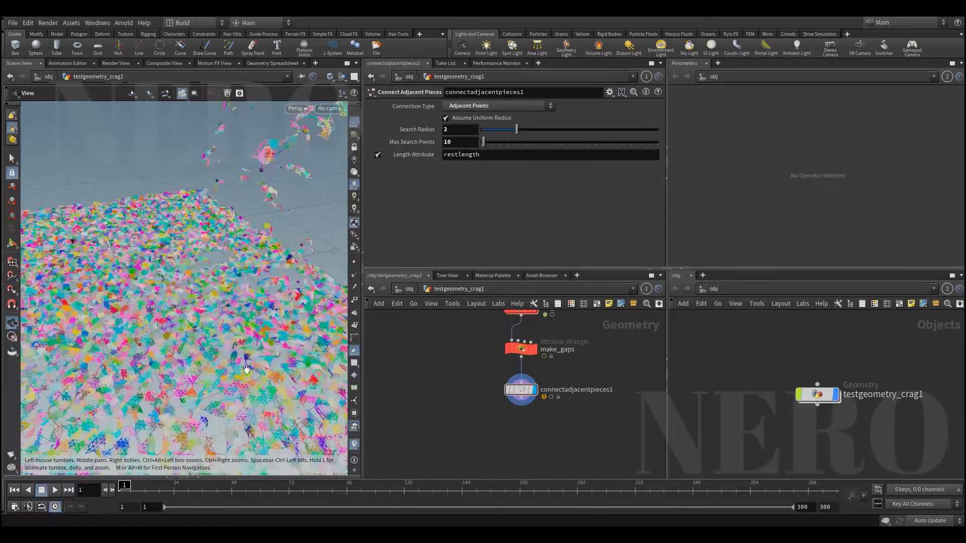
right_drag(221, 282, 243, 364)
middle_drag(243, 364, 226, 348)
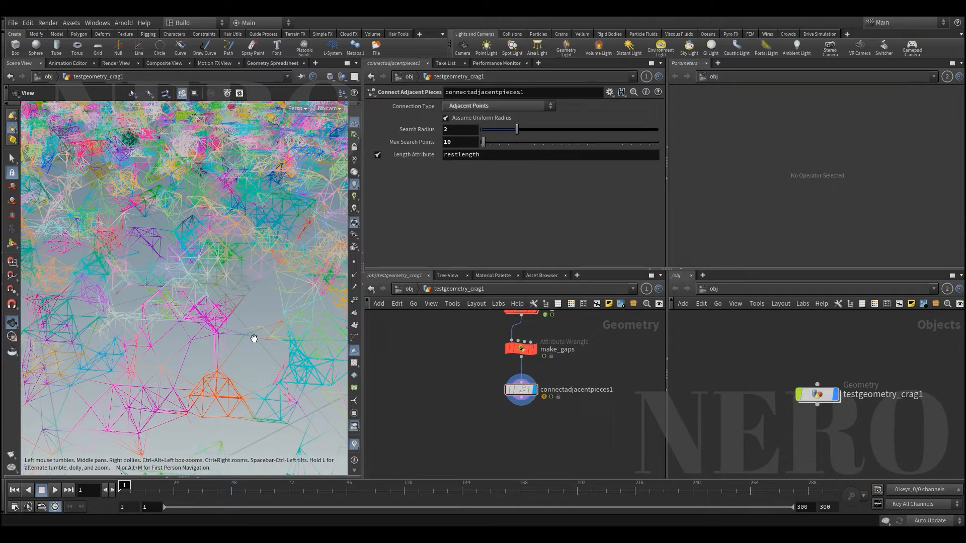
Append a Primitive Wrangle node below connectadjacentpieces1
middle_drag(525, 408, 513, 390)
click(511, 390)
key(Tab)
text(p)
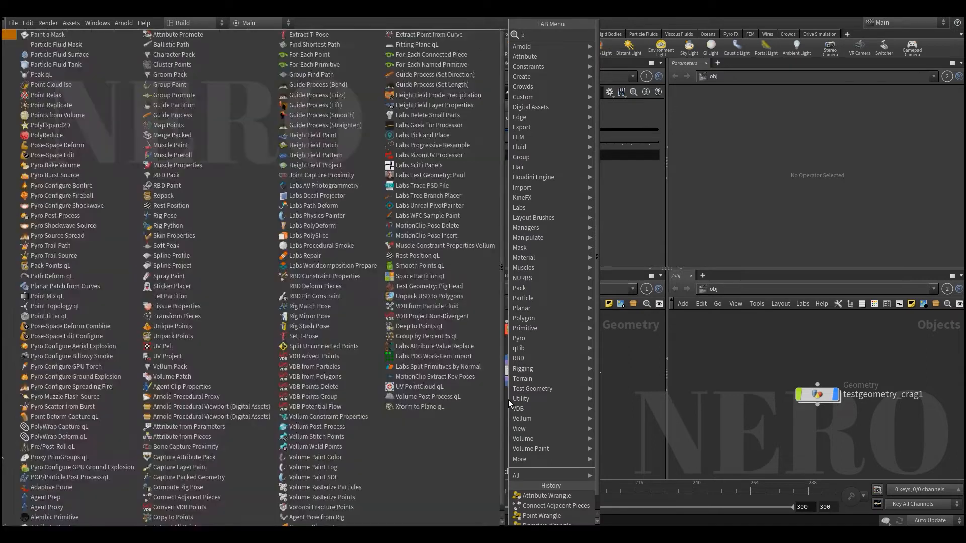
text(rimw)
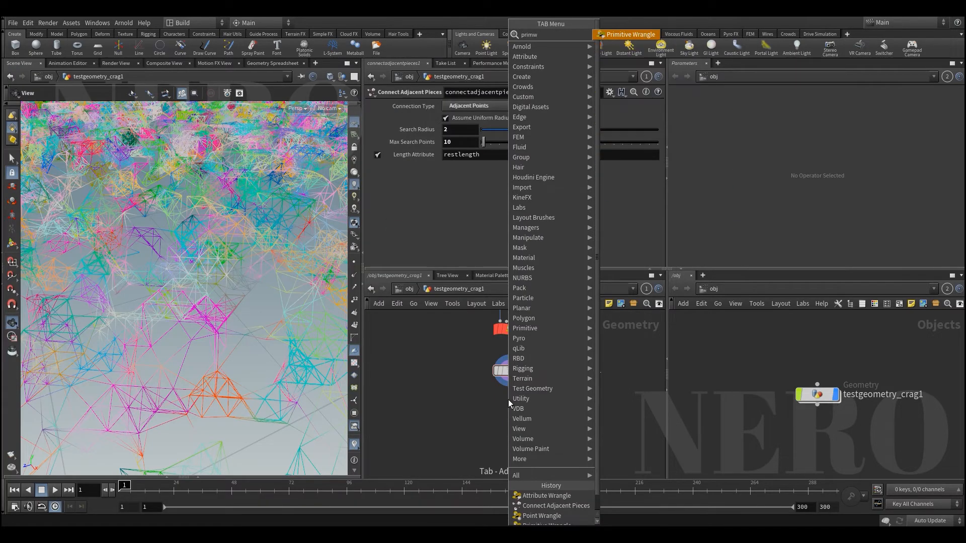
key(Return)
key(r)
drag(508, 401, 508, 416)
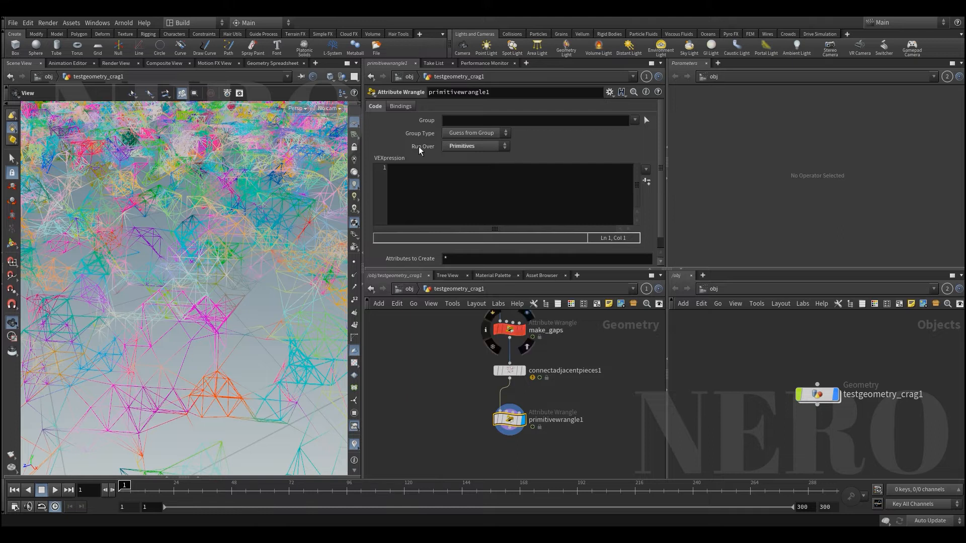
drag(446, 401, 485, 423)
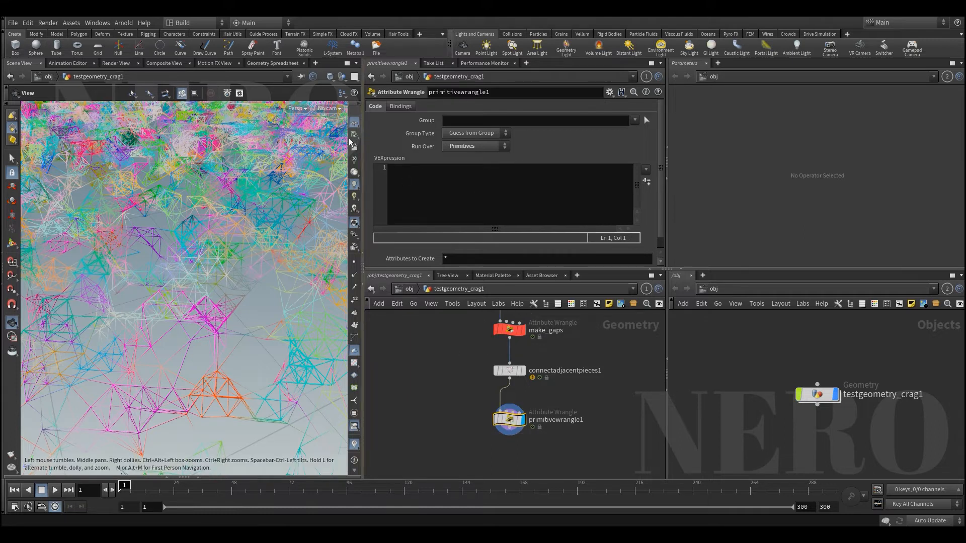
Isolate a single connection line with a Blast node set to Delete Non Selected, inserted between connectadjacentpieces1 and primitivewrangle1
key(s)
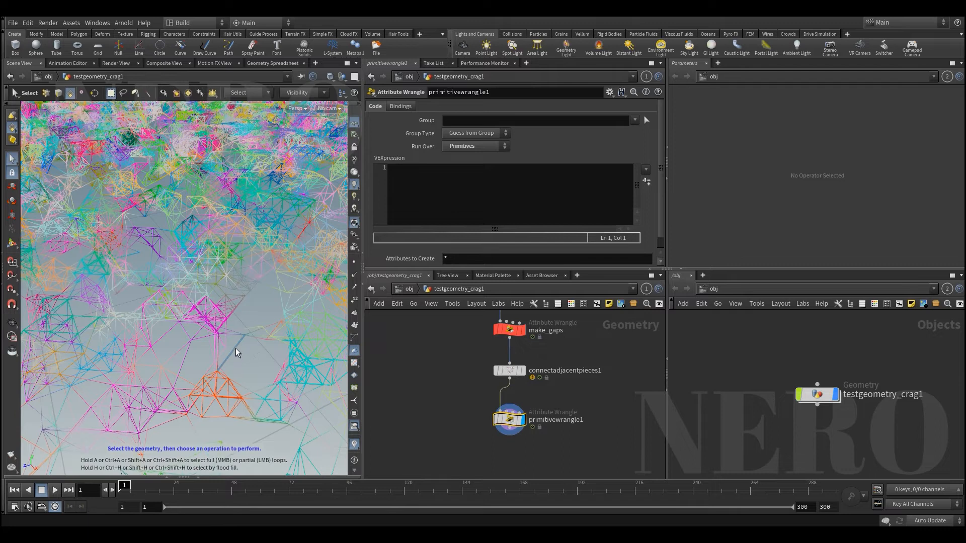
key(Delete)
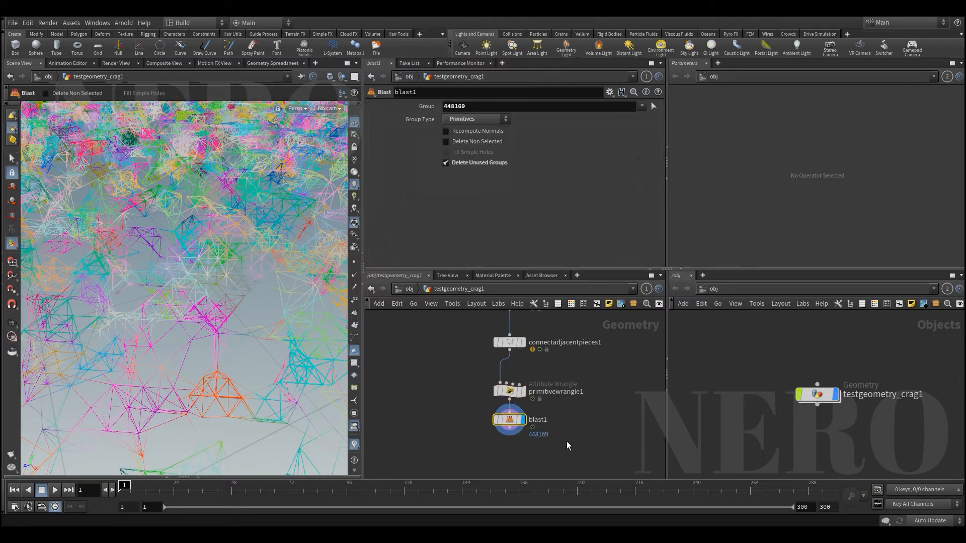
click(479, 141)
drag(509, 419, 512, 376)
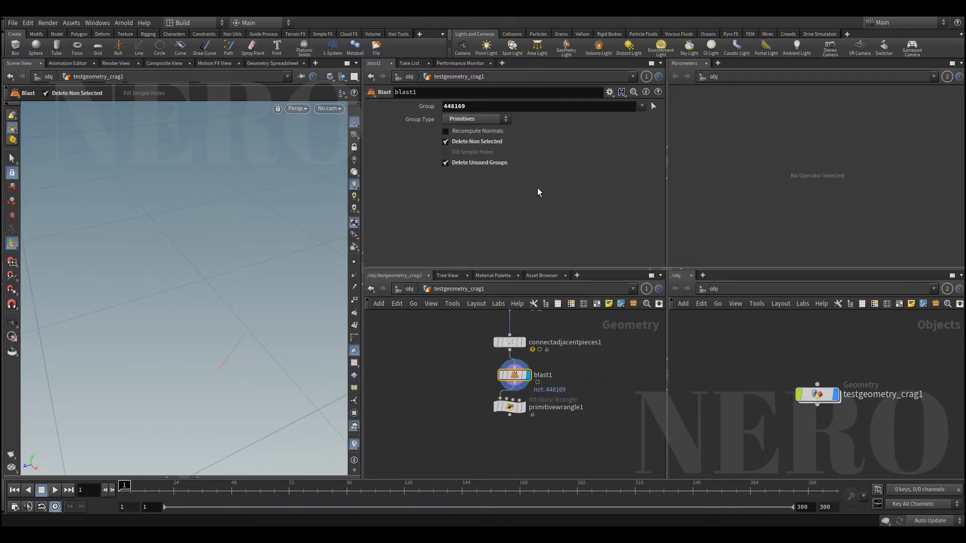
key(Escape)
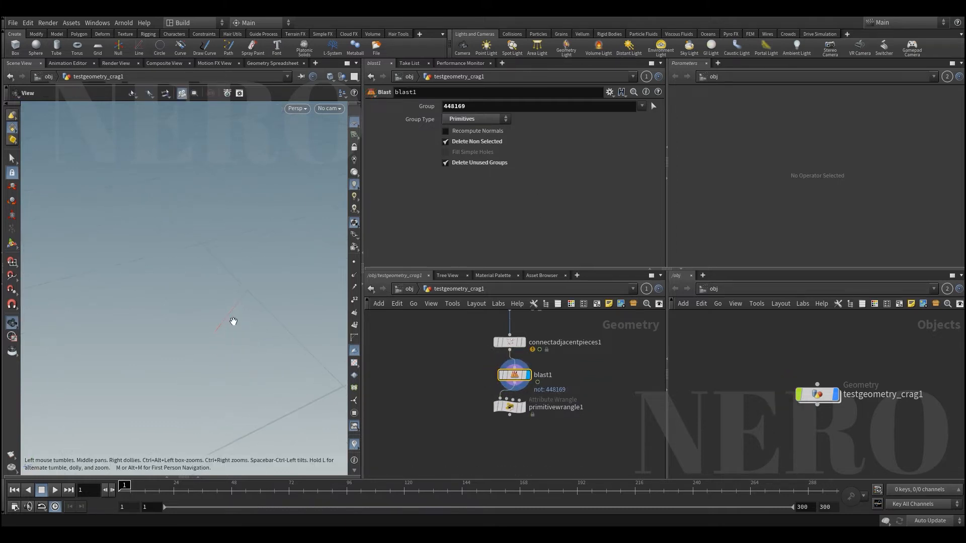
Inspect the cluster attribute of the isolated line's two points in the geometry spreadsheet, with point numbers displayed in the viewport
click(197, 477)
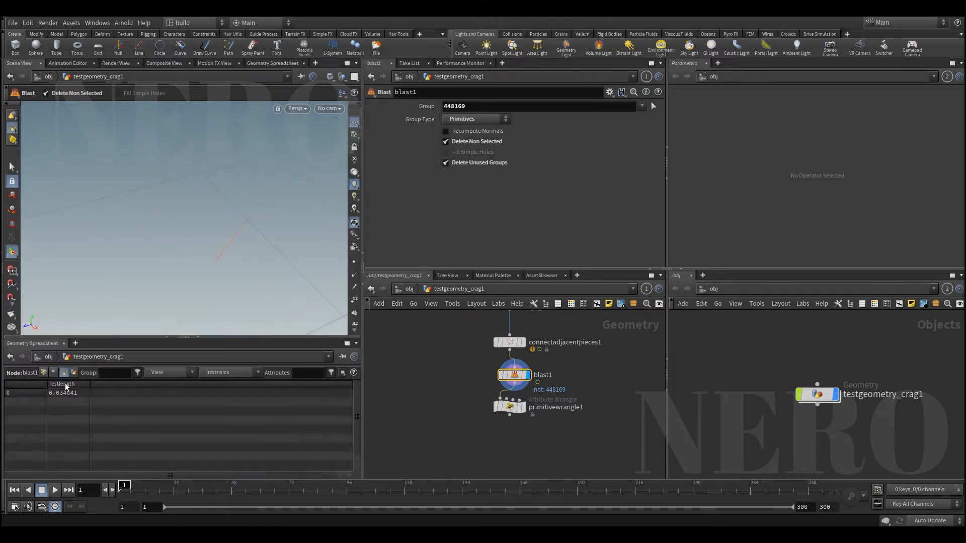
click(44, 372)
drag(88, 382, 95, 383)
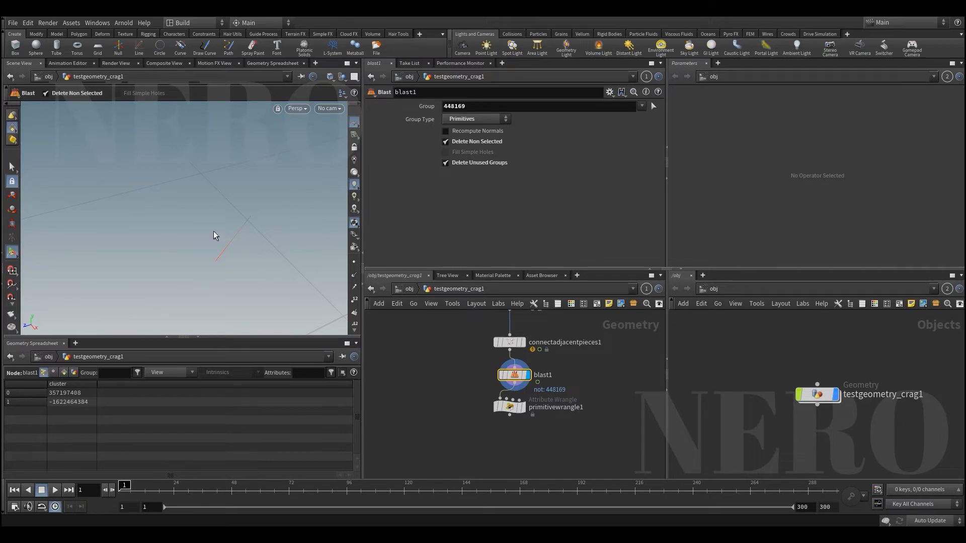
click(354, 300)
click(70, 393)
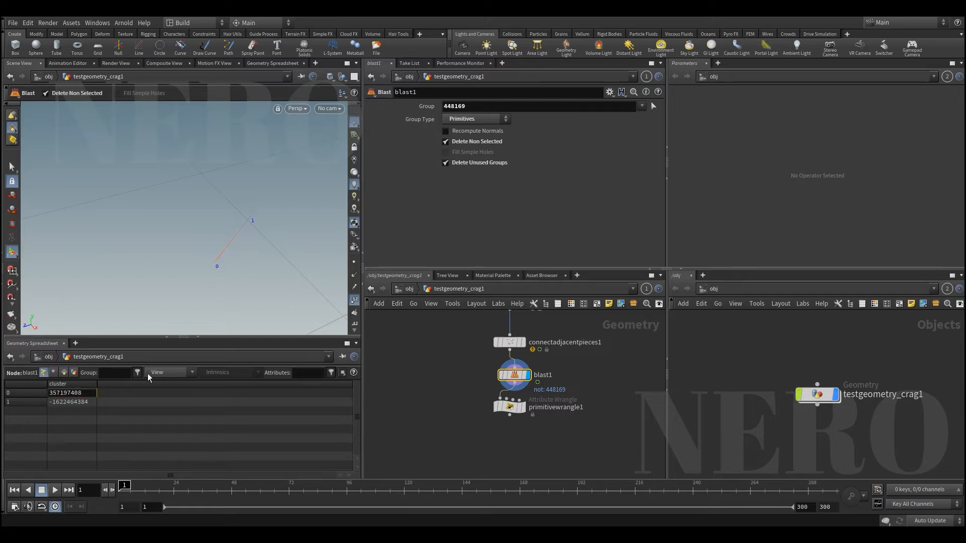
click(70, 402)
drag(458, 390, 572, 436)
click(523, 407)
click(485, 199)
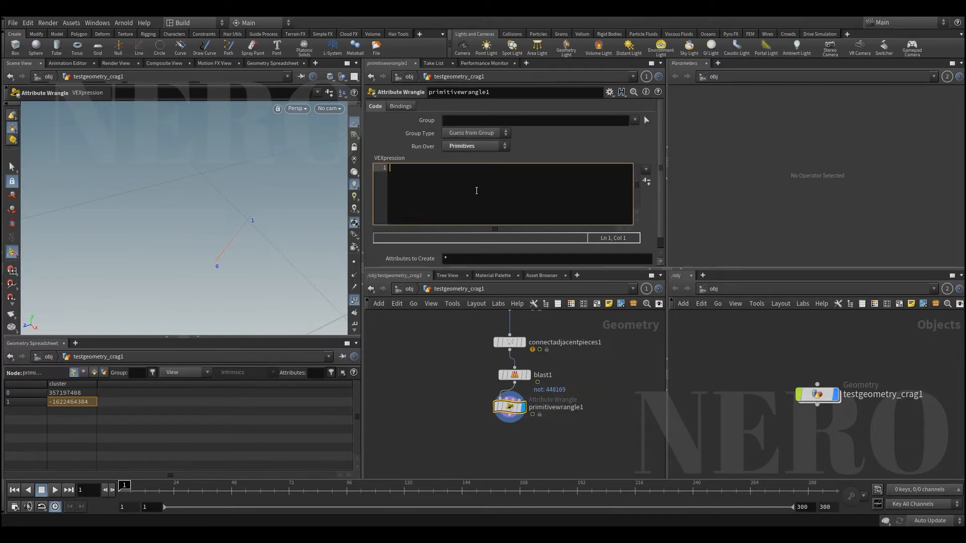
text(int pts[] = prim)
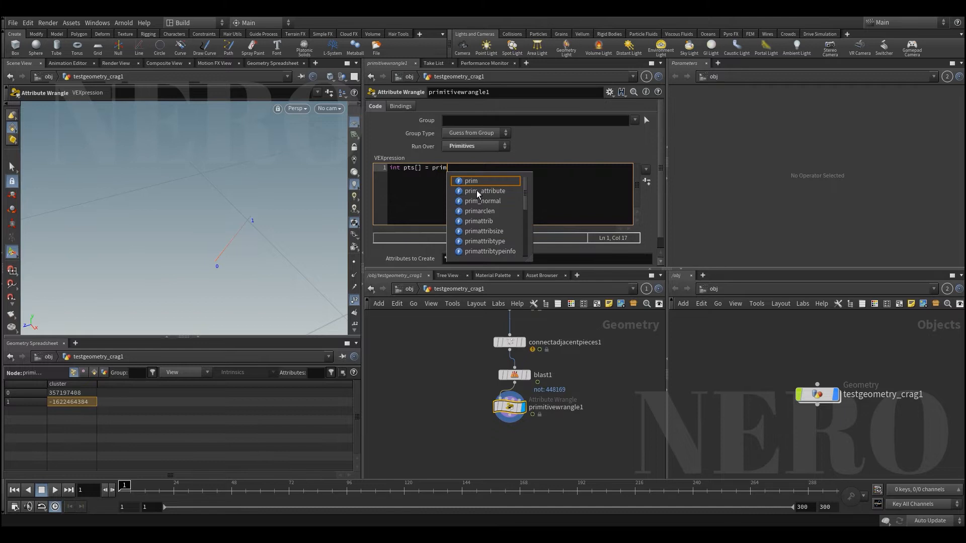
text(points(0,)
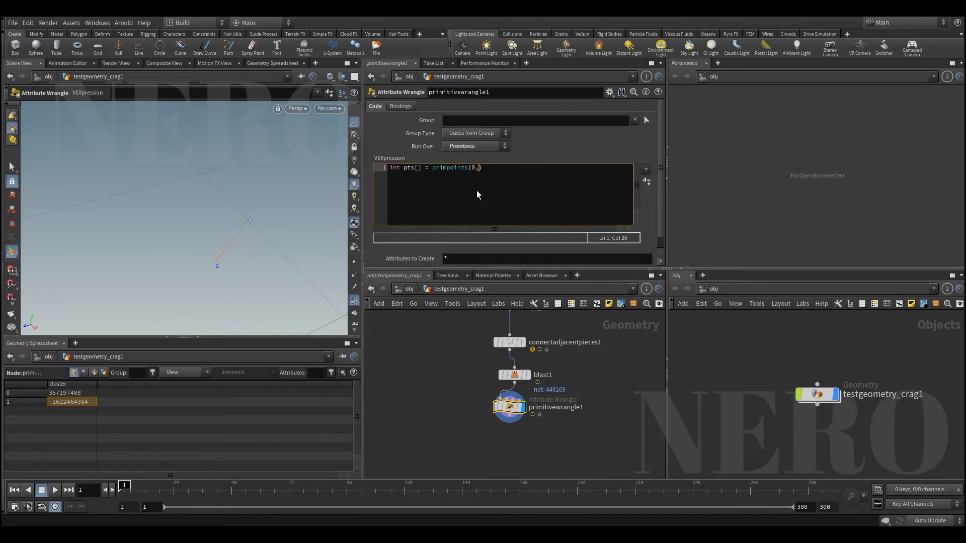
click(447, 168)
key(F1)
drag(352, 198, 352, 251)
click(480, 172)
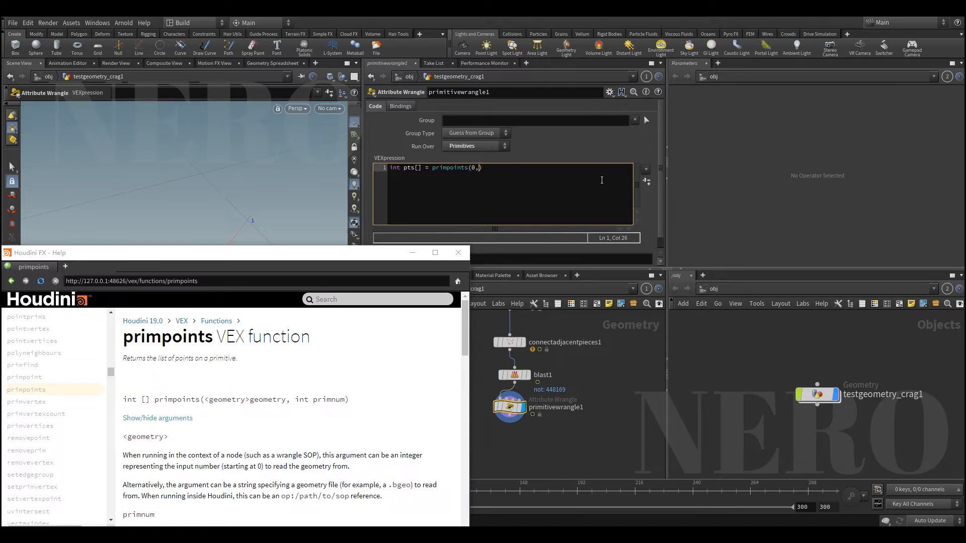
text(@primnum);)
key(Return)
key(Return)
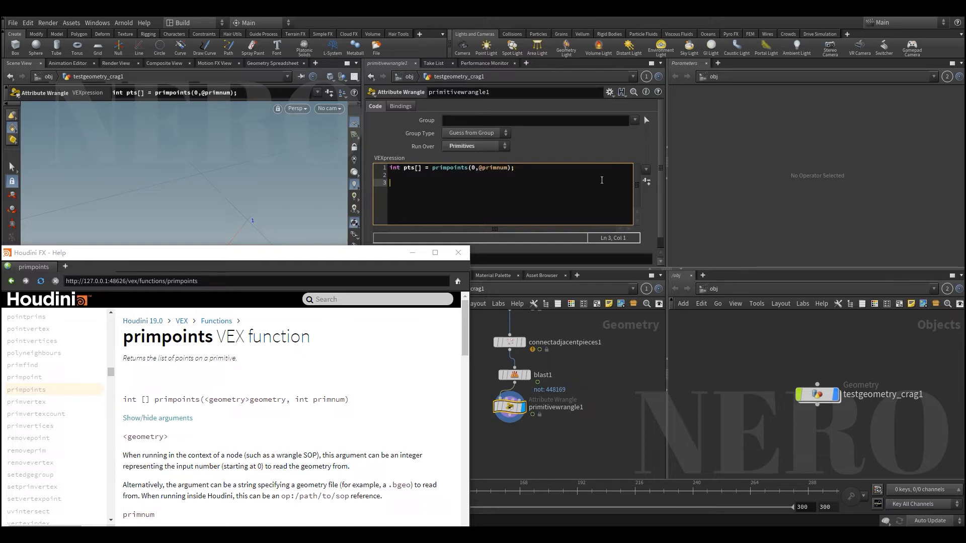
Add the VEX line i@cluster0 = point(0,"cluster",pts[0]); to read the first point's cluster value
text(in)
key(BackSpace)
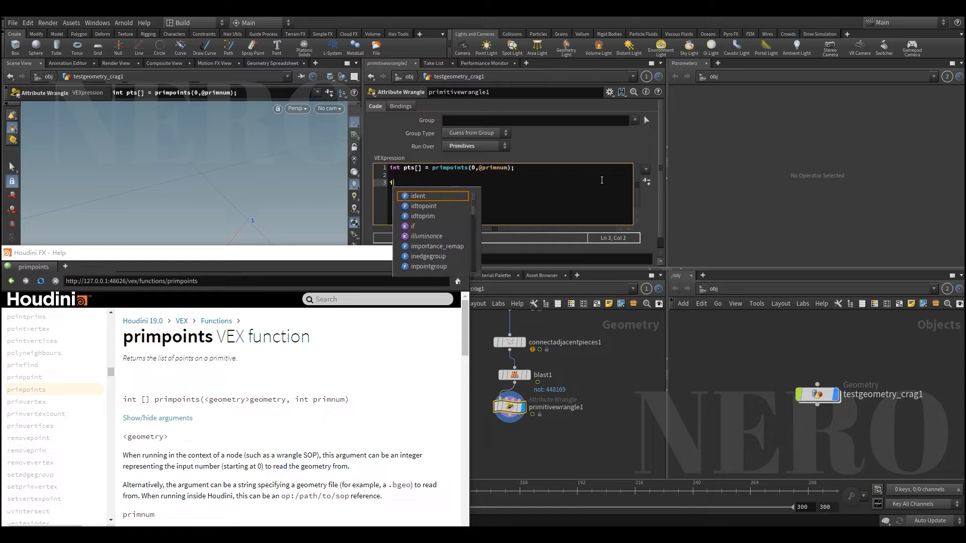
text(@cluster)
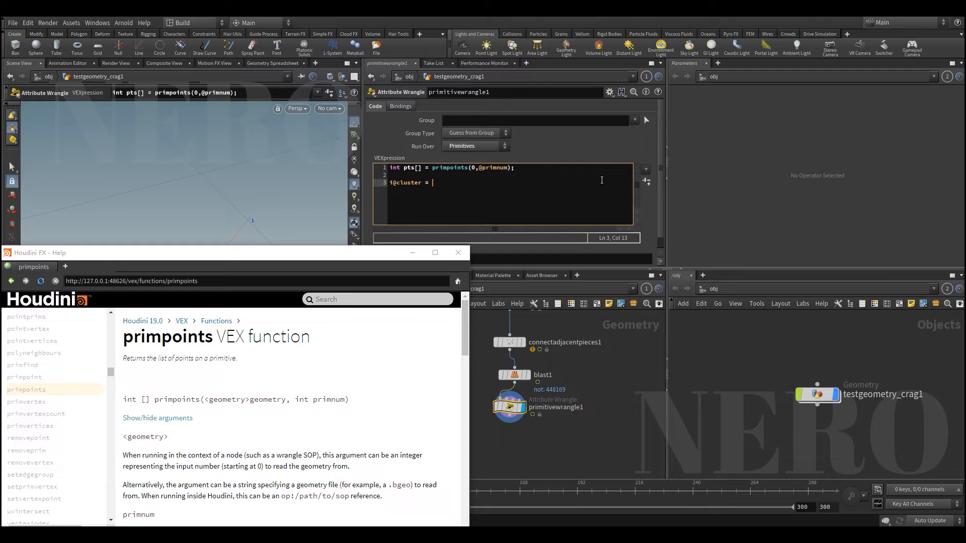
text(0 = po)
key(Return)
text((0,"cluster",pts[0]);)
Duplicate the cluster line as i@cluster1 = point(0,"cluster",pts[1]); and show the primitive attributes in the spreadsheet with the help window minimized
key(shift+Home)
key(ctrl+c)
key(End)
key(Return)
key(ctrl+v)
key(Home)
key(Right)
key(Right)
key(BackSpace)
text(1)
key(End)
key(Left)
key(Left)
key(Left)
key(BackSpace)
text(1)
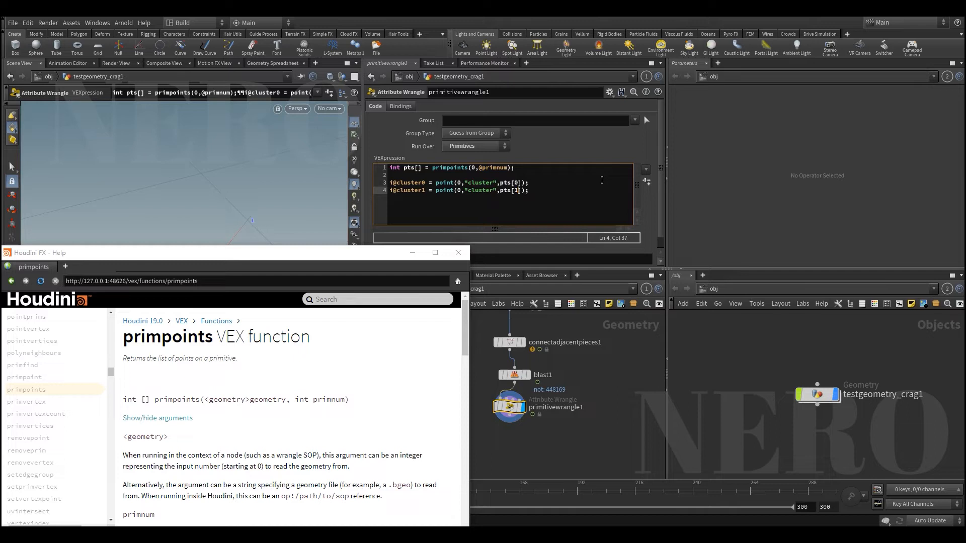
click(412, 252)
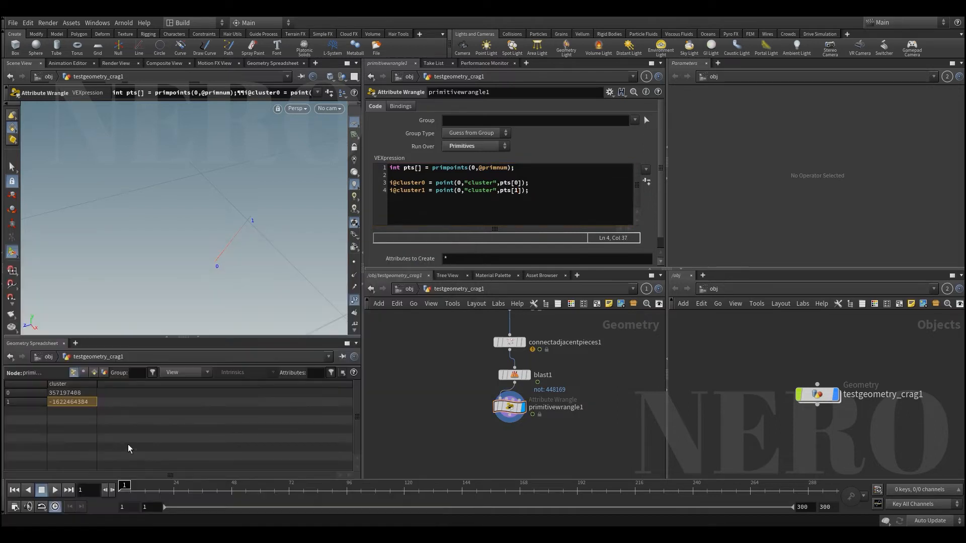
click(95, 374)
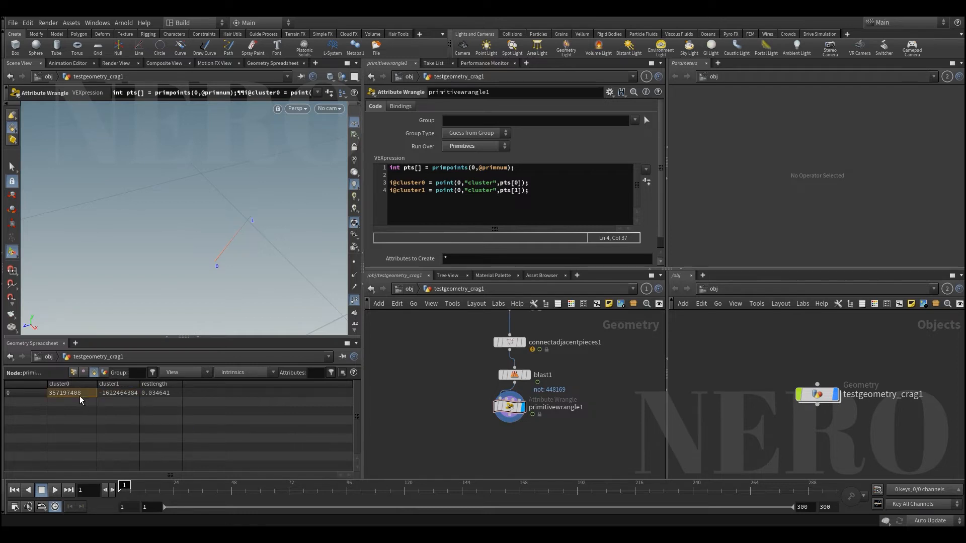
click(580, 195)
key(Return)
key(Return)
text(if)
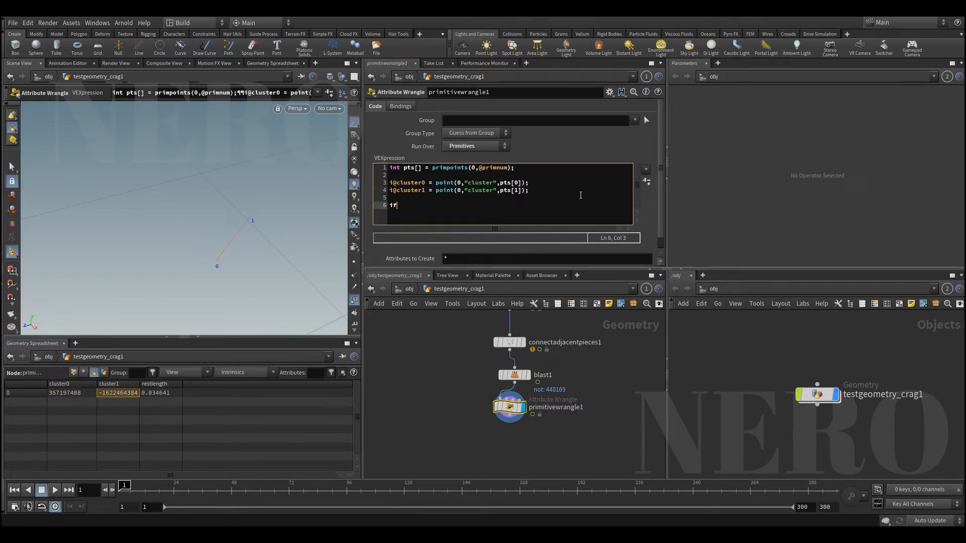
text((i@cluster0 = !)
key(Right)
text(i@cluset)
key(BackSpace)
text(ter1) rem)
key(Down)
key(Down)
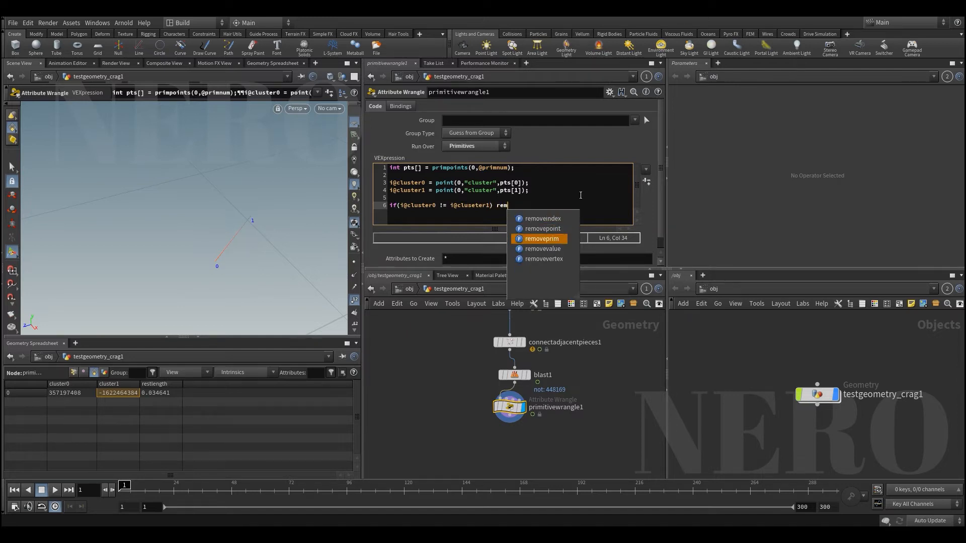
key(Return)
text((0,@primnum,1);)
Compare the outputs of blast1 and primitivewrangle1, and bypass blast1 so the wrangle processes all connections
click(526, 375)
click(523, 407)
click(514, 374)
click(493, 402)
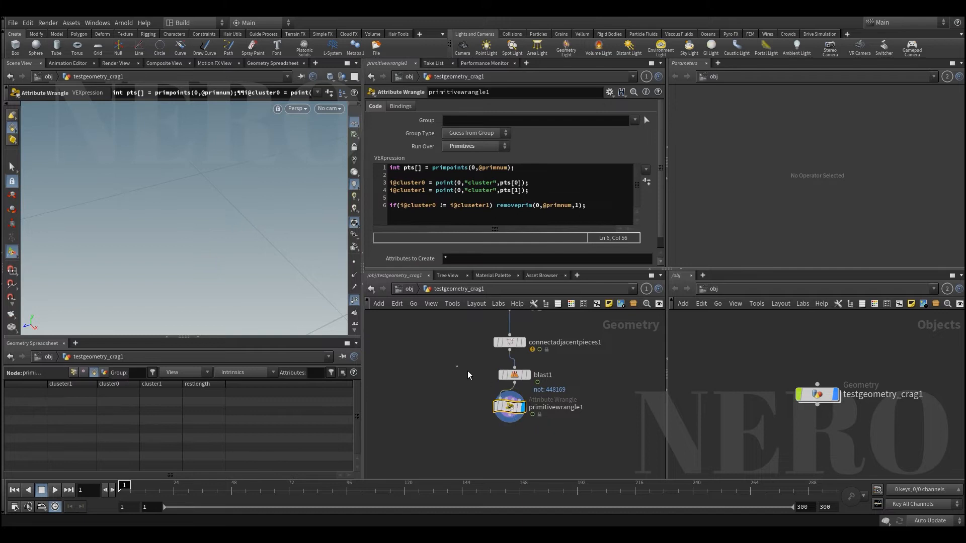
drag(457, 366, 511, 384)
key(b)
drag(452, 396, 506, 417)
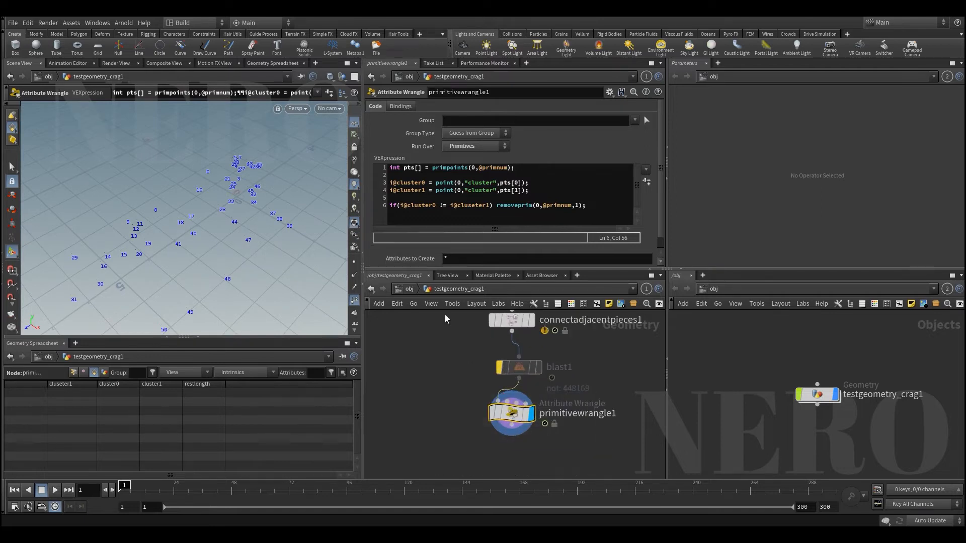
Hide the point numbers and display connectadjacentpieces1 to view the unfiltered connections
click(354, 300)
middle_drag(464, 364, 466, 378)
drag(457, 361, 547, 332)
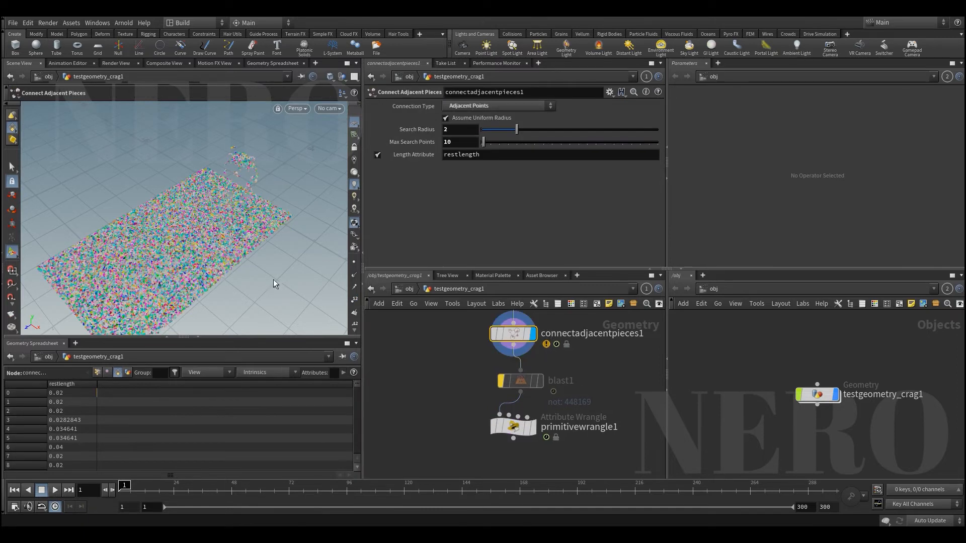
In primitivewrangle1, correct the misspelled attribute in the condition to i@cluster1 and set the last removeprim argument to 1
click(532, 433)
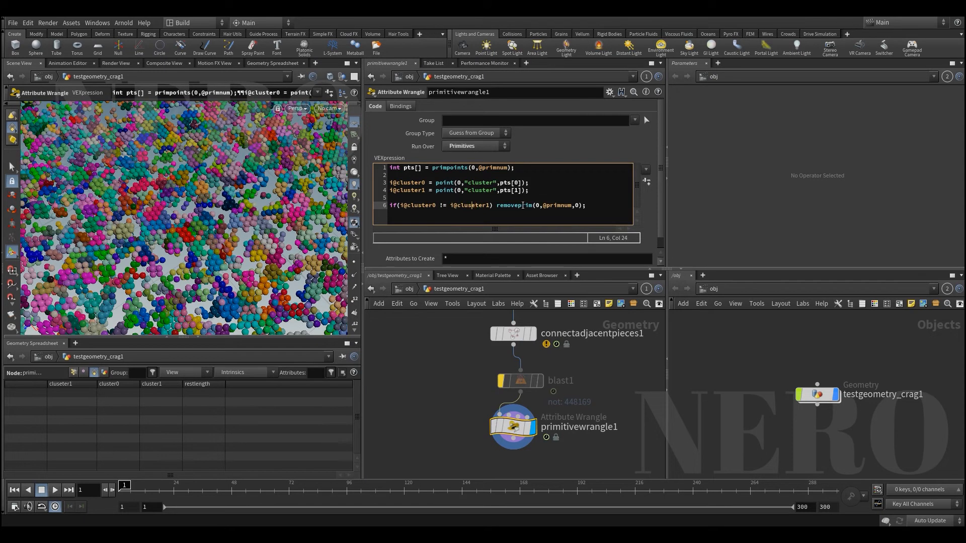
key(Delete)
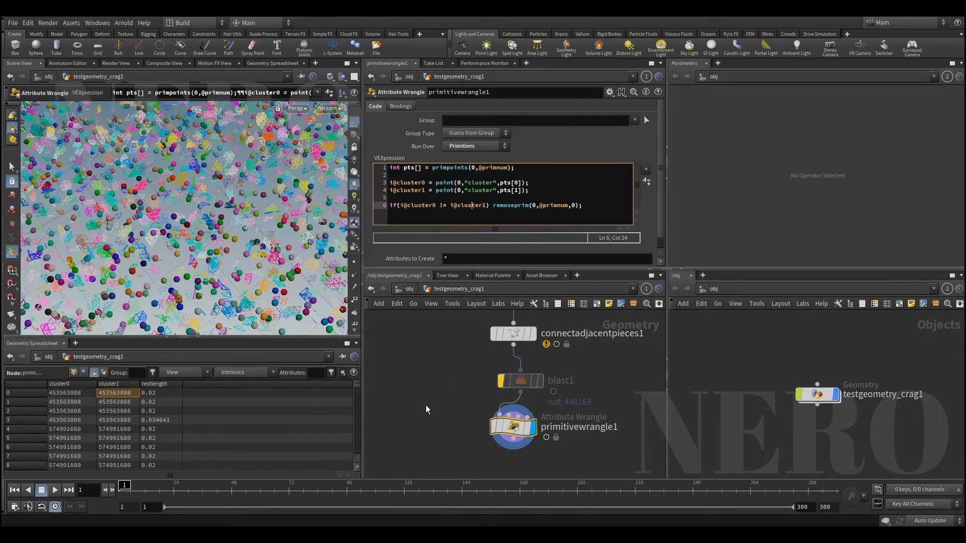
scroll(243, 225, down, 8)
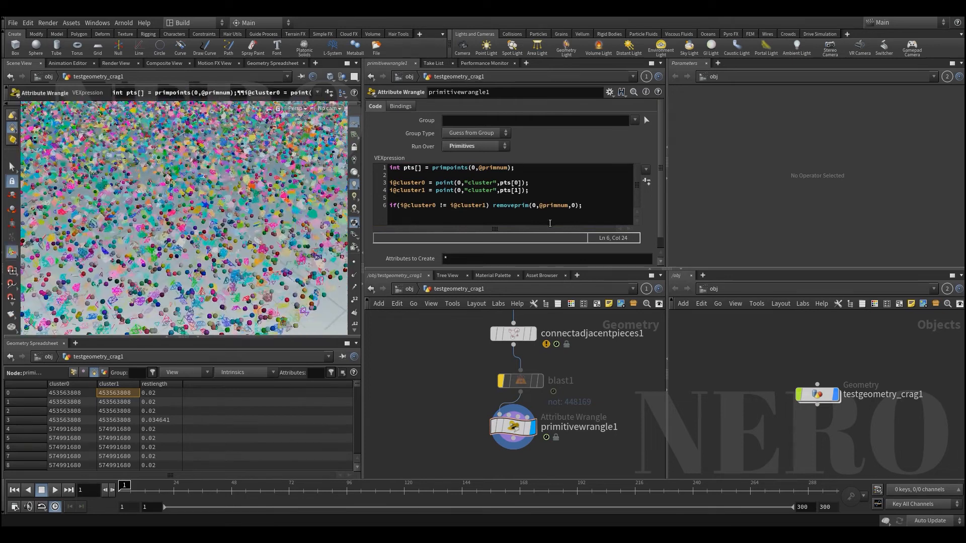
double_click(574, 206)
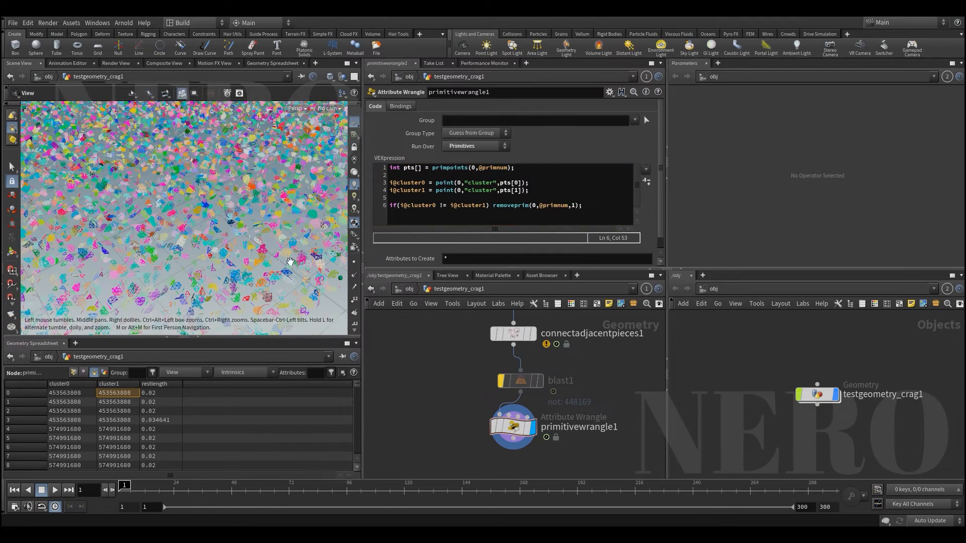
Examine the remaining connection lines in the viewport, up close and across the whole grain bed, for links between clusters
scroll(263, 250, down, 6)
alt+drag(241, 259, 222, 292)
scroll(244, 249, down, 4)
scroll(223, 249, up, 4)
scroll(222, 291, up, 10)
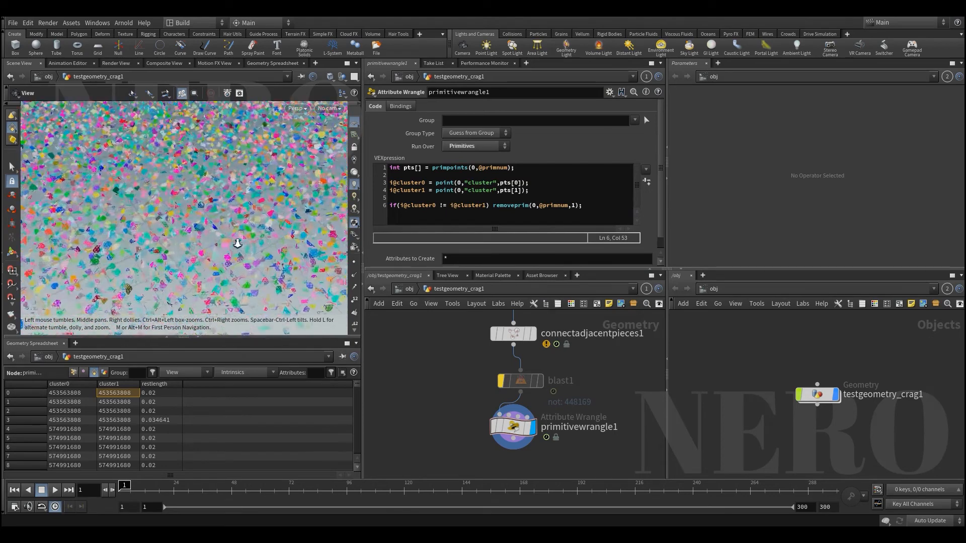
scroll(256, 200, down, 10)
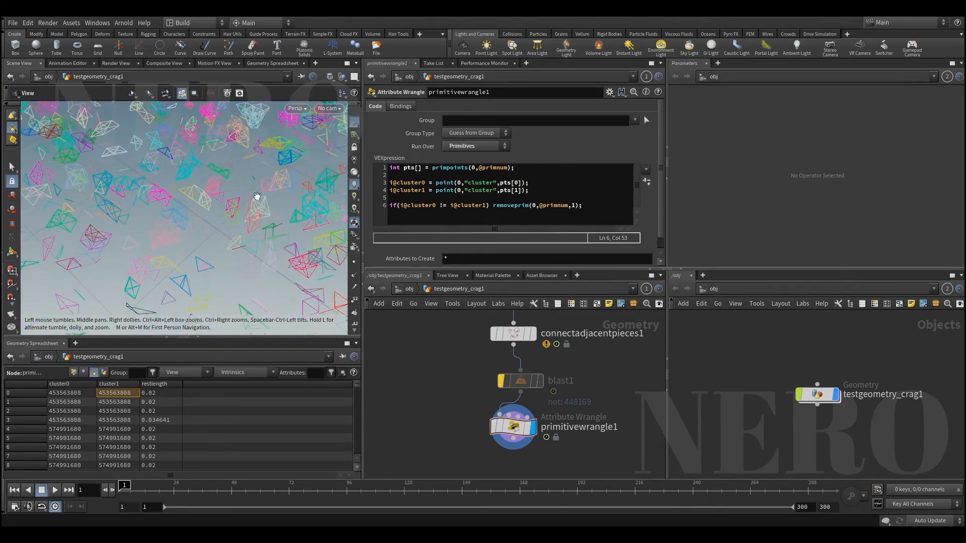
alt+drag(262, 258, 221, 240)
scroll(253, 229, down, 2)
Delete the bypassed blast1 node from the network
middle_drag(447, 389, 430, 396)
click(505, 389)
key(Delete)
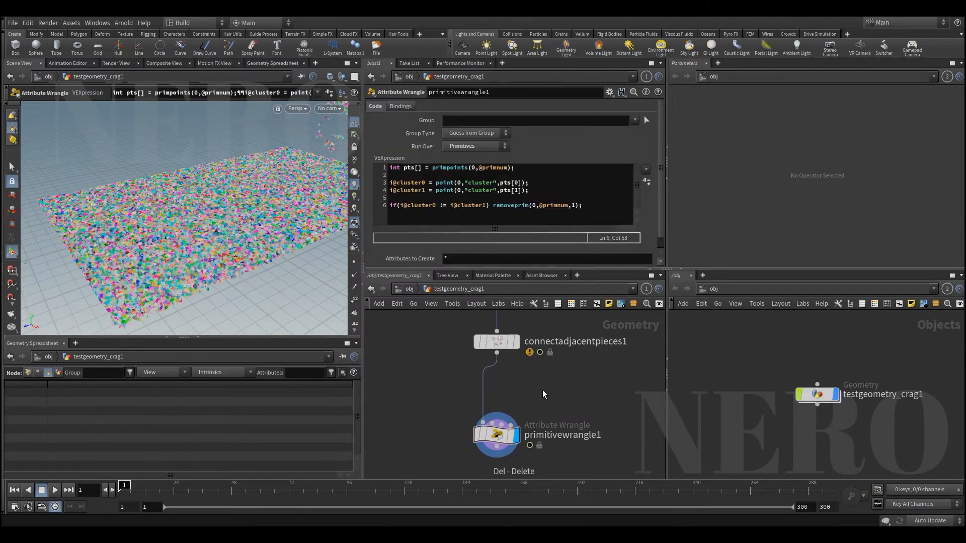
Try merging the primitivewrangle1 output with the vellumconstraints_grain2 constraints in a new Merge node and display it
scroll(551, 401, down, 5)
scroll(473, 429, down, 3)
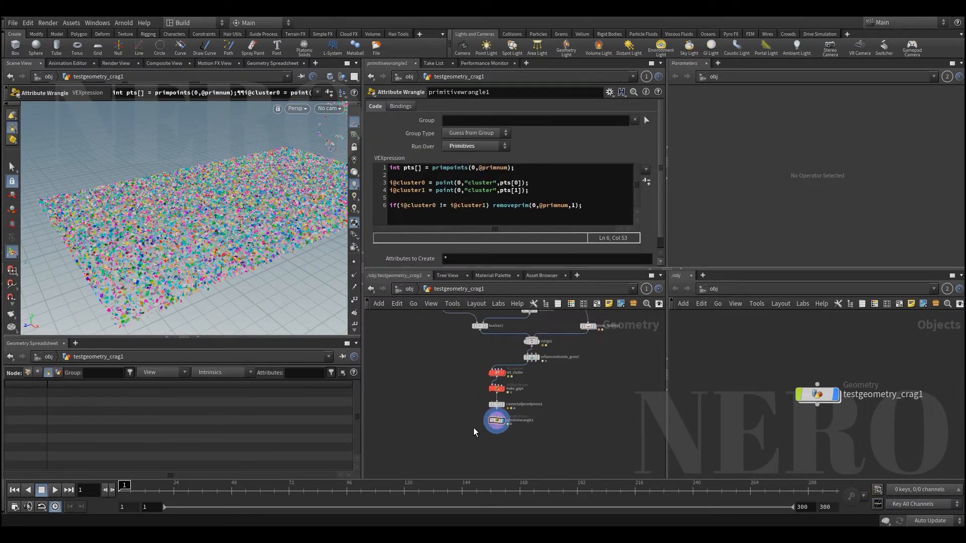
scroll(483, 438, up, 1)
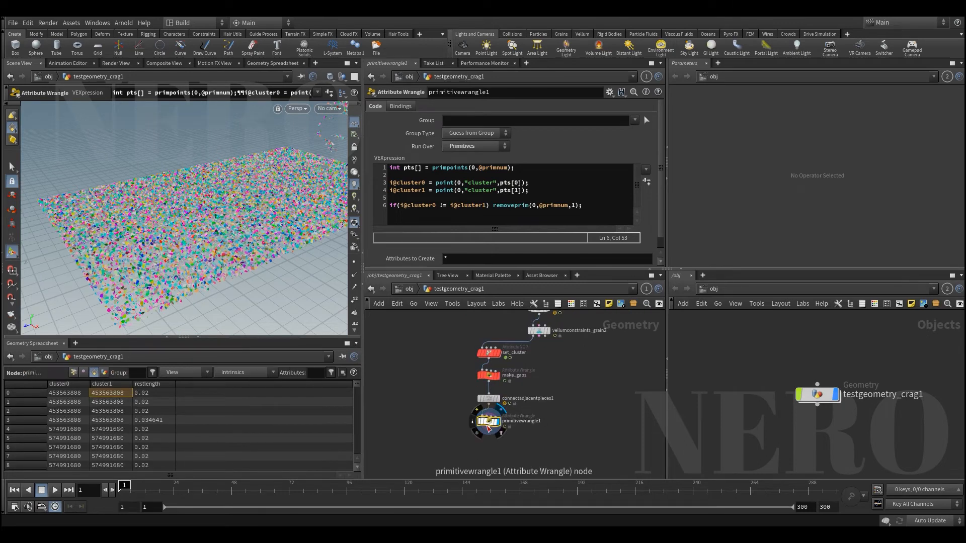
click(487, 434)
click(539, 337)
middle_drag(560, 422, 569, 379)
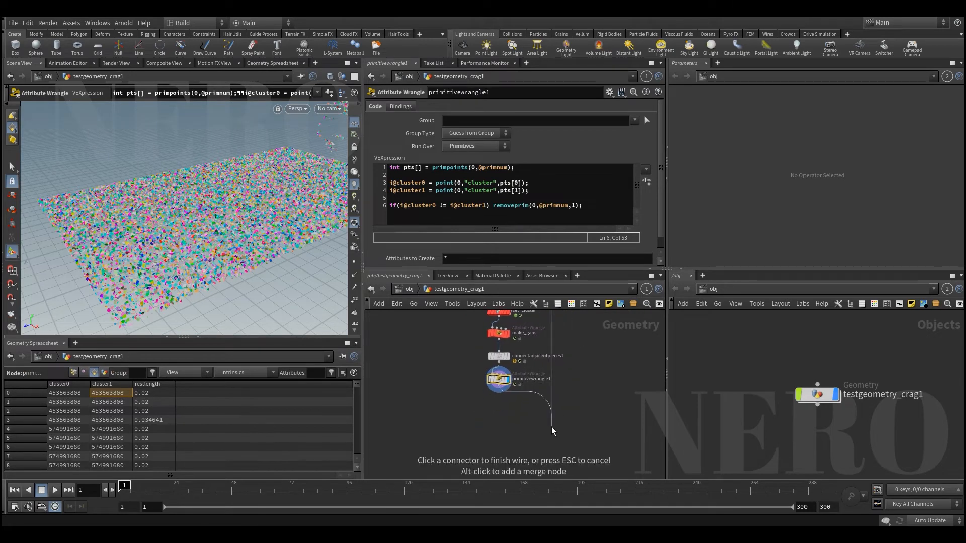
alt+click(551, 427)
click(508, 379)
click(560, 427)
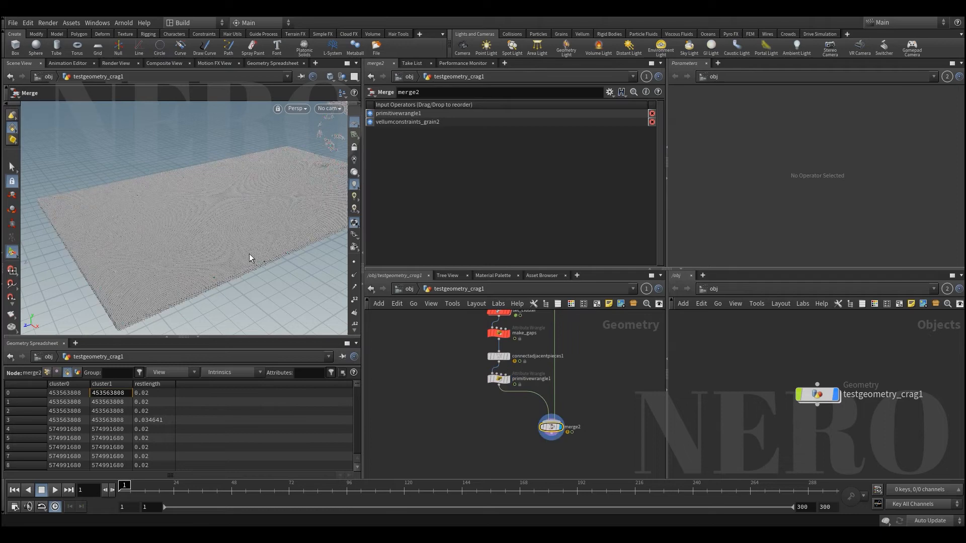
Examine the merged grain constraints and cluster connections up close using wireframe shading
scroll(245, 251, up, 5)
mouse_move(255, 260)
mouse_down()
mouse_move(267, 240)
mouse_move(257, 248)
mouse_move(288, 276)
mouse_move(258, 265)
mouse_move(258, 245)
mouse_up()
key(shift+w)
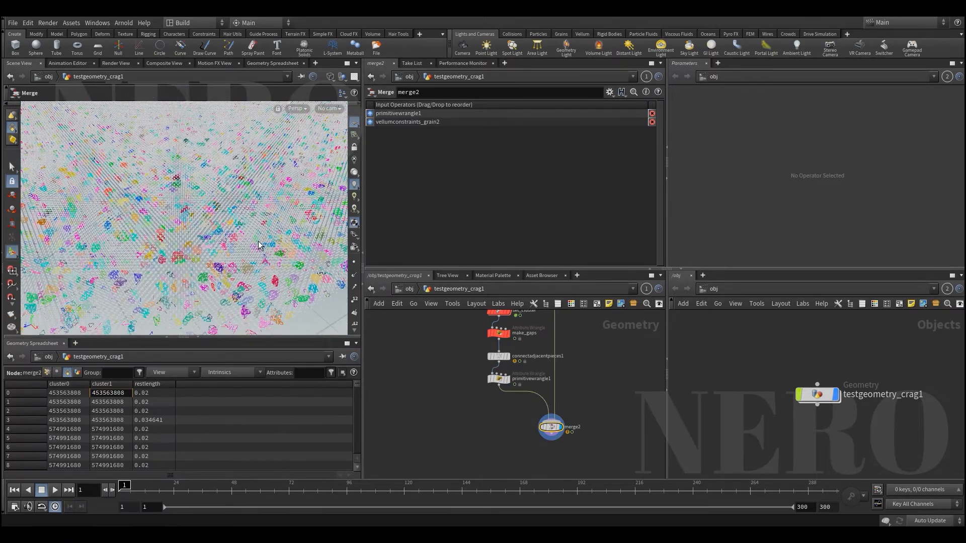
key(w)
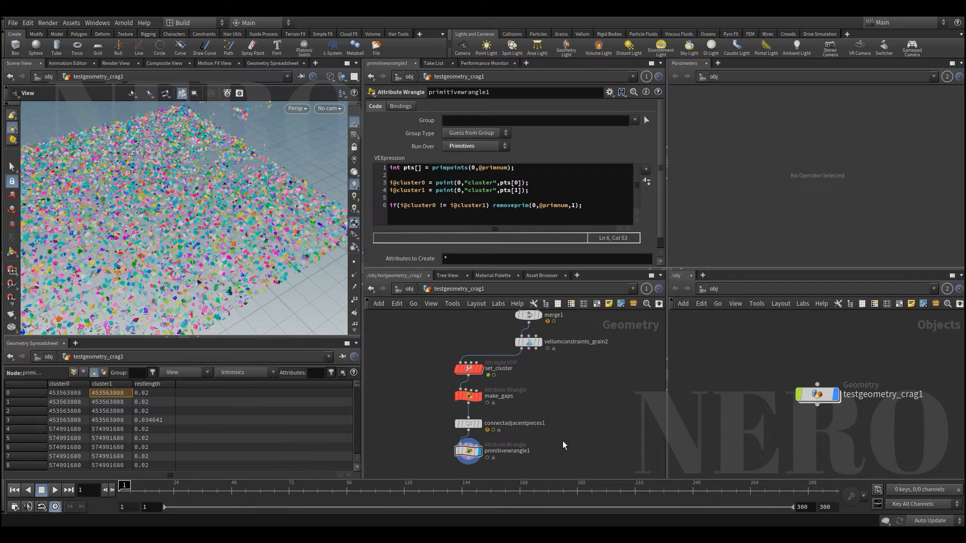
Display the snow_buildup1 and convert1 outputs in turn to examine the snow source at the first frames
middle_drag(580, 381, 559, 420)
middle_drag(596, 362, 587, 399)
scroll(587, 399, down, 2)
scroll(560, 394, up, 2)
click(605, 379)
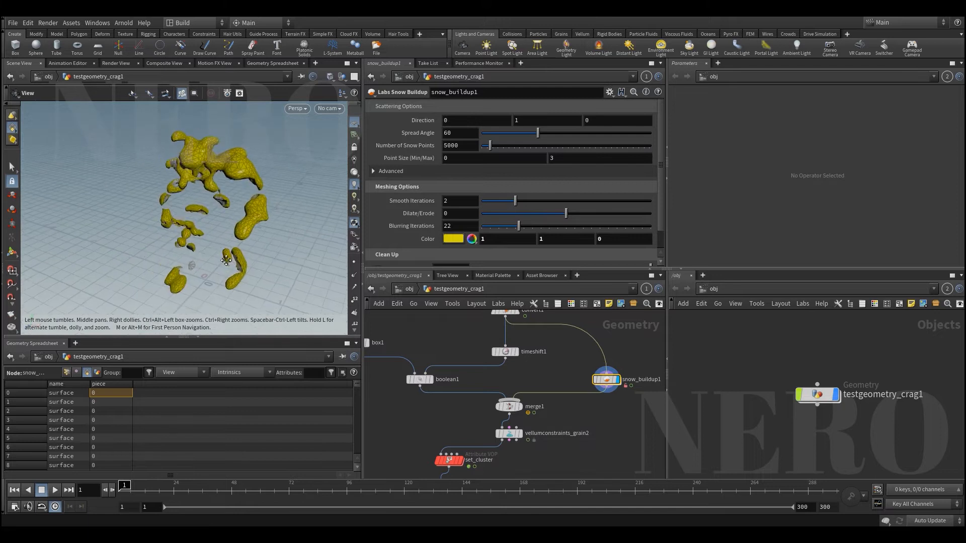
middle_drag(481, 346, 481, 370)
click(516, 334)
mouse_move(128, 489)
mouse_down()
mouse_move(171, 488)
mouse_move(121, 489)
mouse_up()
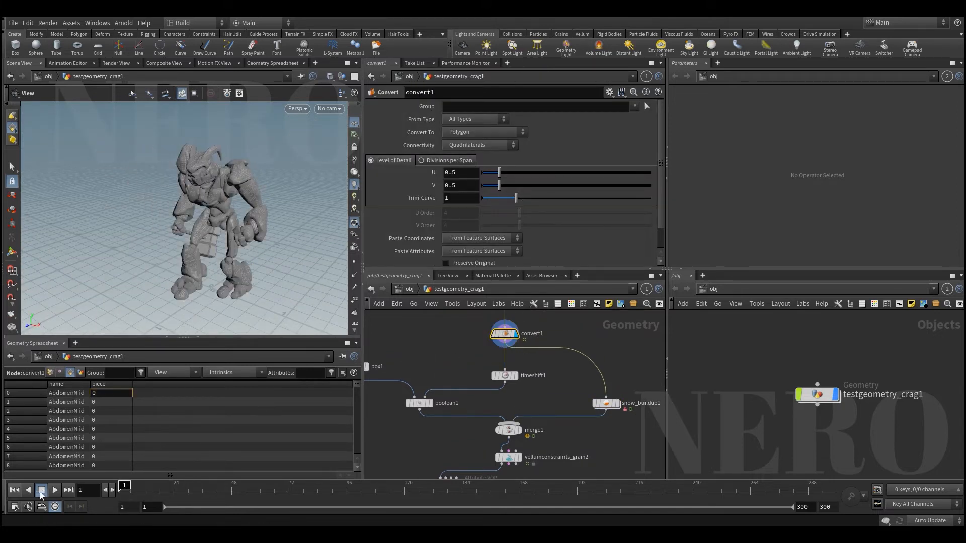
click(605, 404)
click(615, 403)
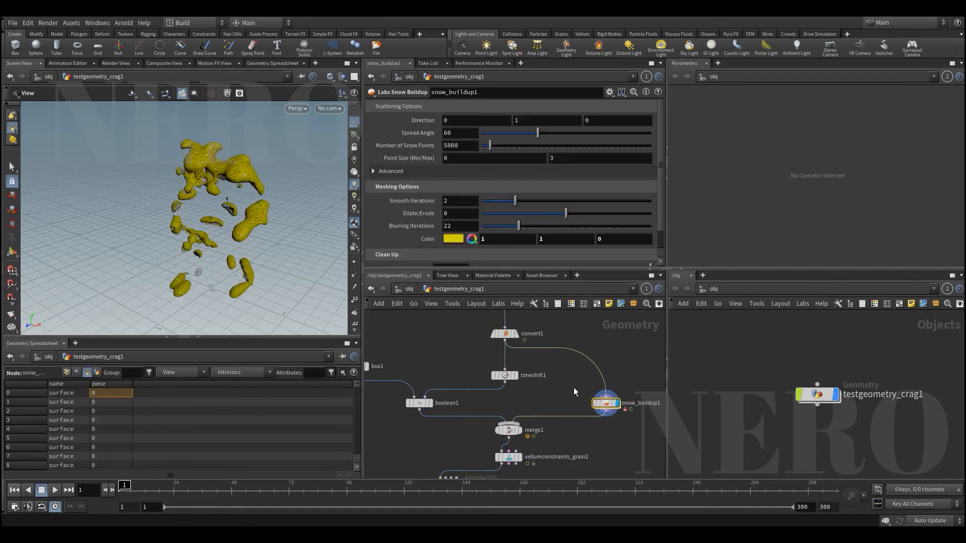
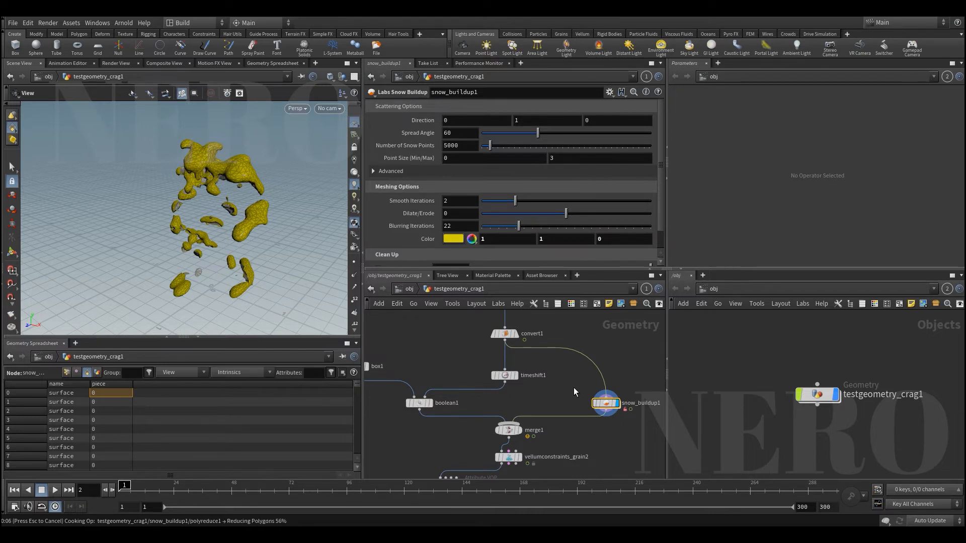
Rewire the snow_buildup1 input to take the timeshift1 output instead of convert1, and return the timeline to frame 1
mouse_move(502, 387)
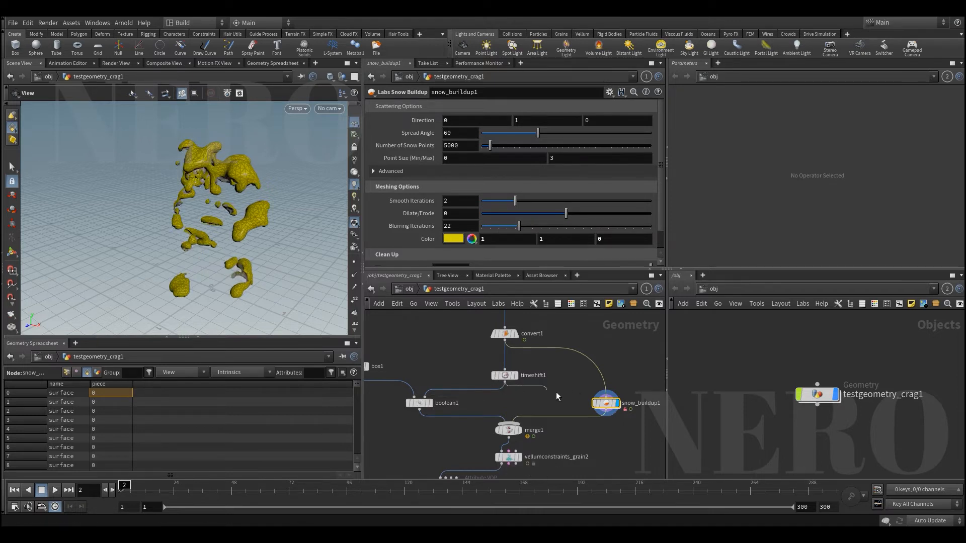
click(605, 396)
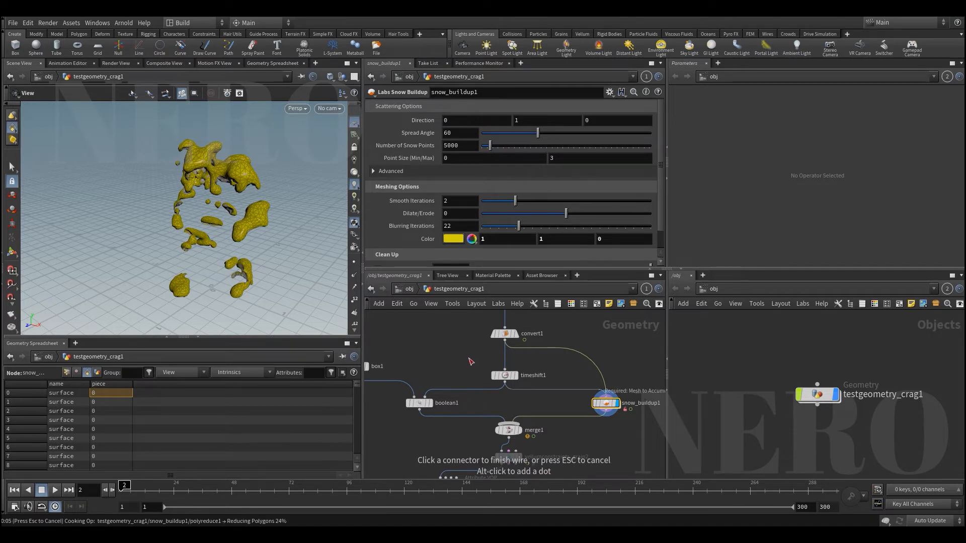
drag(469, 358, 635, 413)
key(r)
key(r)
drag(221, 489, 119, 490)
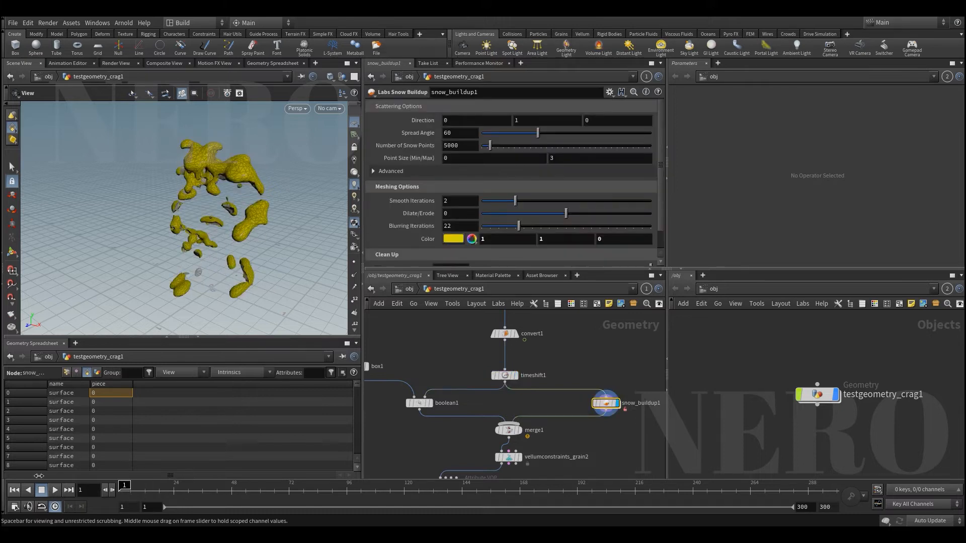
Move the make_gaps node and the nodes after it away from set_cluster to open up space in the network
scroll(496, 375, down, 3)
scroll(467, 453, up, 3)
middle_drag(467, 453, 471, 371)
drag(406, 366, 490, 459)
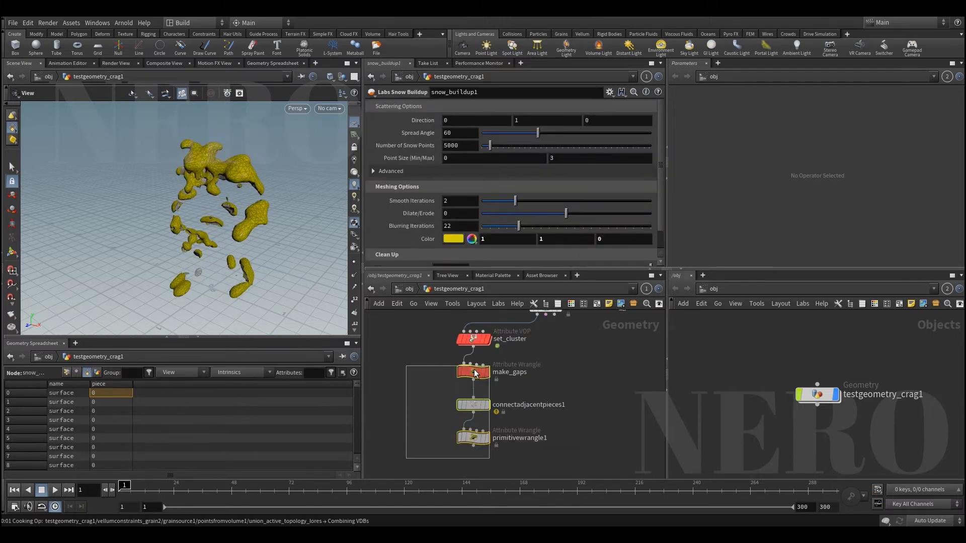
drag(477, 371, 435, 406)
drag(401, 388, 473, 435)
Compare the grain bed at make_gaps, vellumconstraints_grain2, set_cluster and primitivewrangle1 by displaying each node in turn
key(r)
drag(251, 237, 209, 283)
right_drag(209, 282, 231, 234)
right_drag(217, 284, 218, 304)
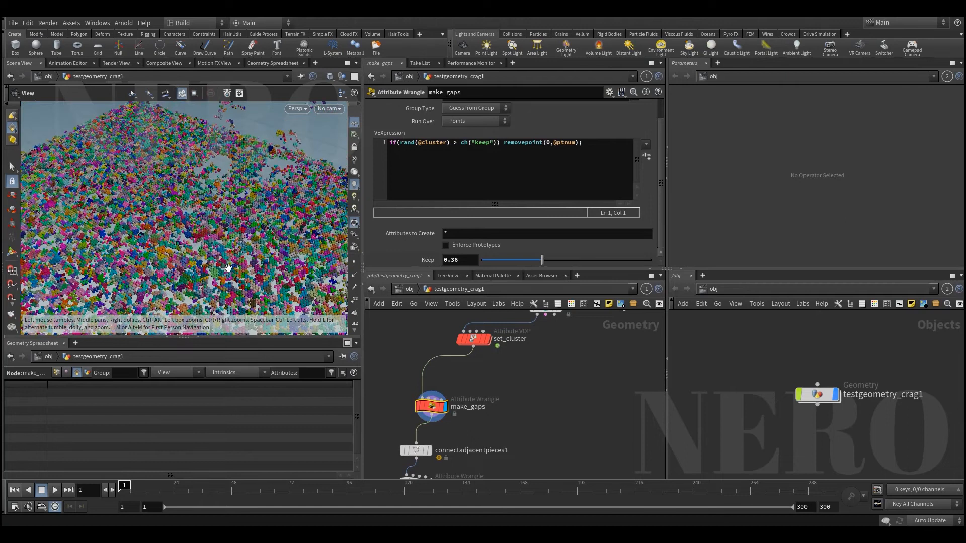
middle_drag(242, 246, 245, 285)
middle_drag(446, 331, 440, 355)
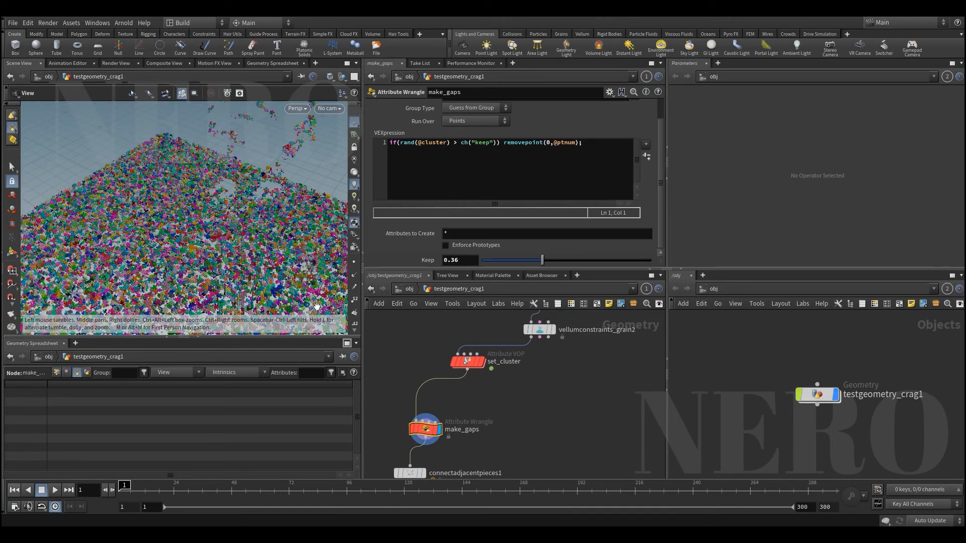
click(552, 329)
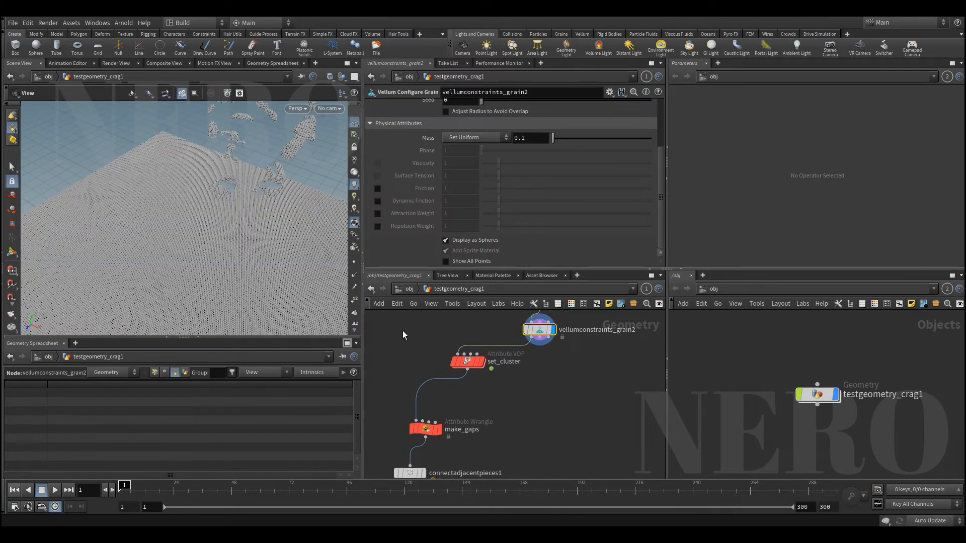
click(481, 361)
click(437, 429)
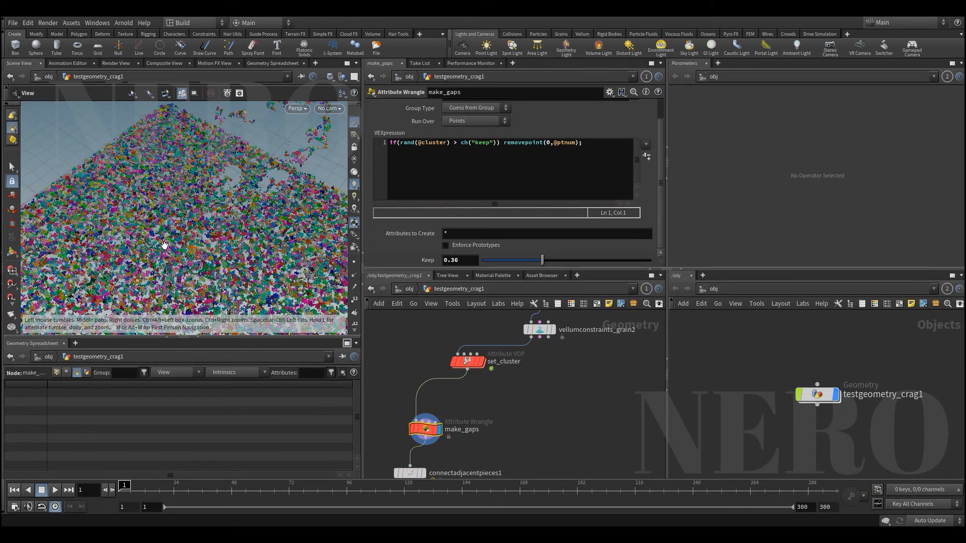
drag(237, 273, 229, 247)
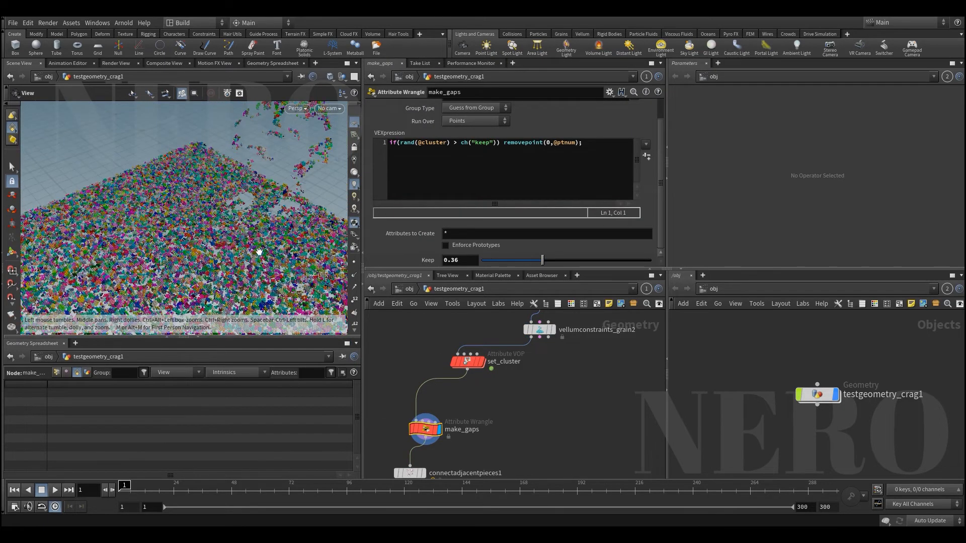
scroll(461, 365, down, 1)
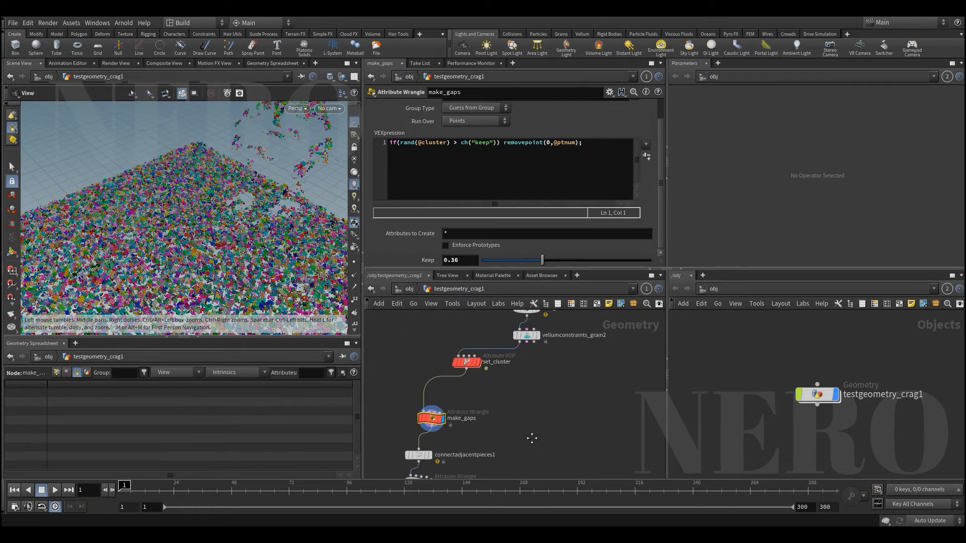
middle_drag(531, 438, 532, 399)
click(420, 442)
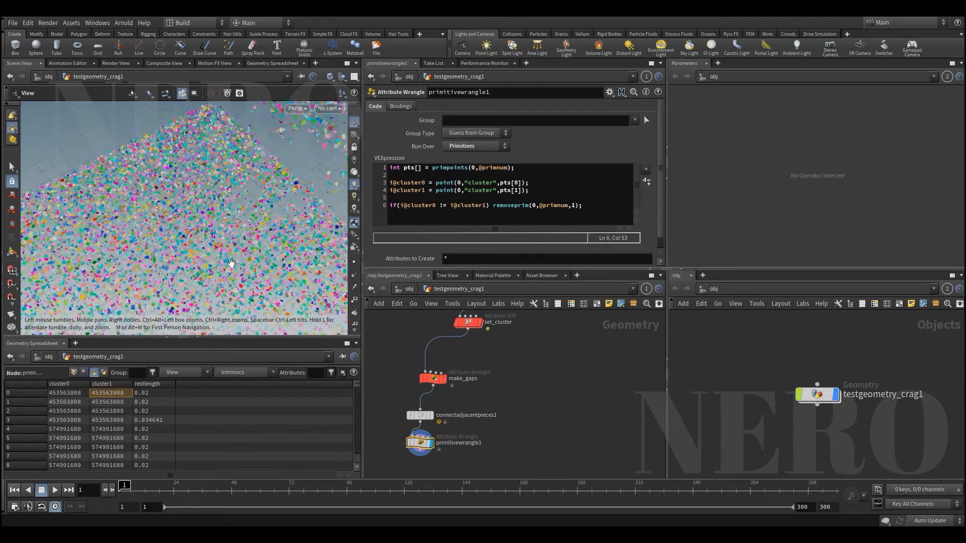
Position the make_gaps node directly beneath set_cluster and display its output
middle_drag(513, 353, 517, 396)
drag(479, 376, 486, 383)
scroll(498, 396, up, 1)
middle_drag(495, 401, 513, 428)
middle_drag(427, 421, 442, 393)
click(468, 425)
drag(472, 427, 514, 399)
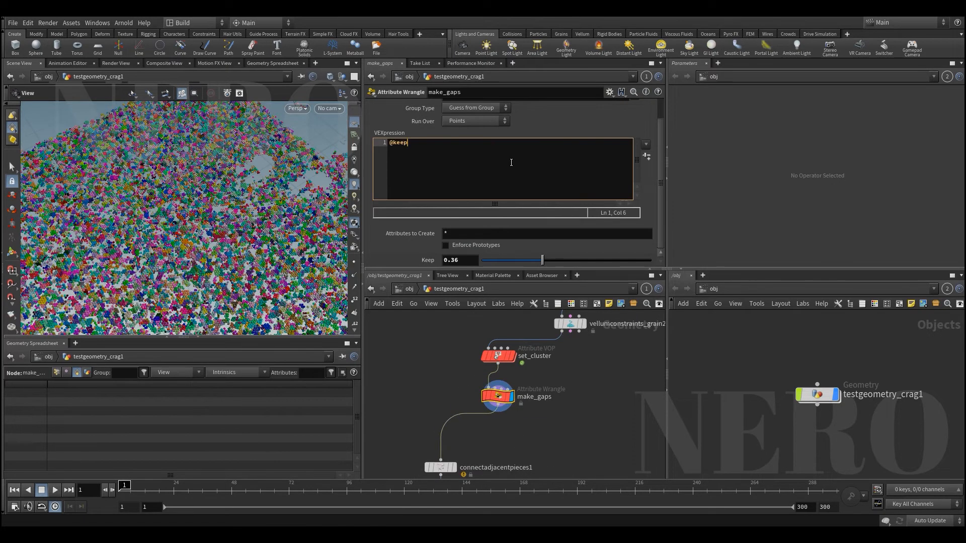
text(rand()
text(i@cluster);)
key(ctrl+Return)
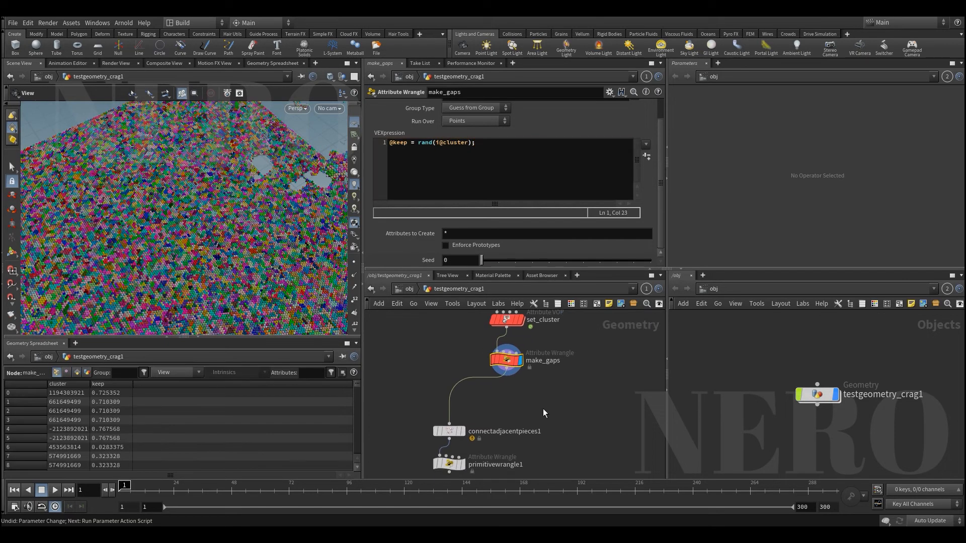
Insert a Split node between make_gaps and connectadjacentpieces1 and display it
key(Tab)
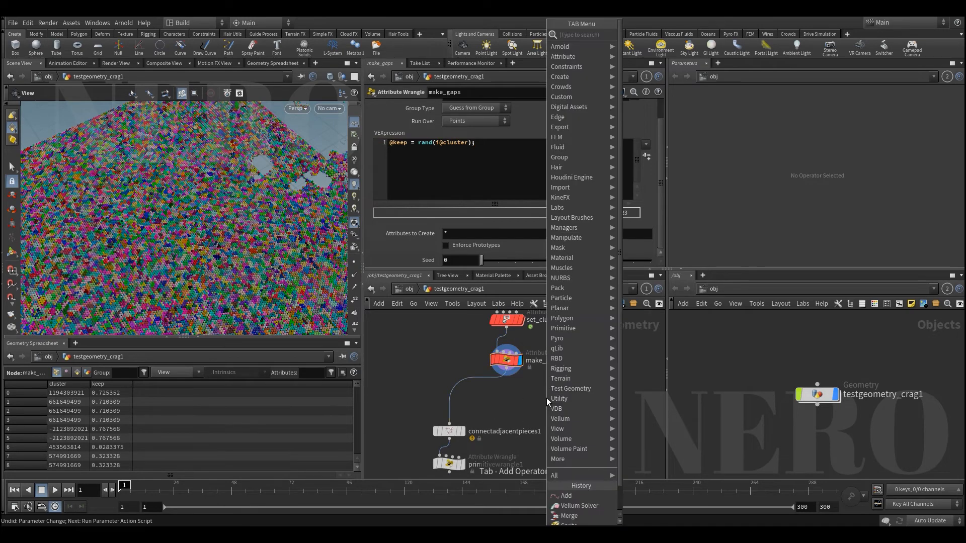
text(split)
key(Return)
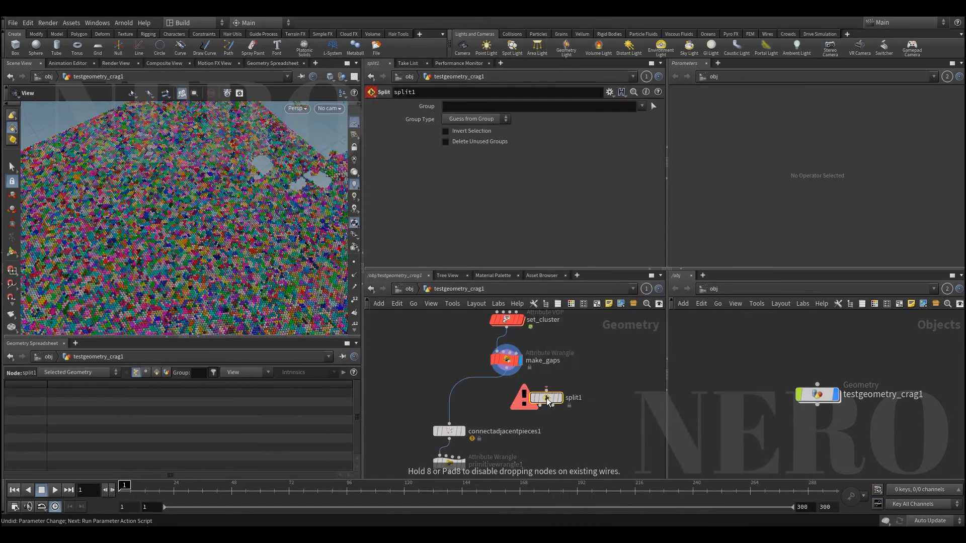
click(501, 397)
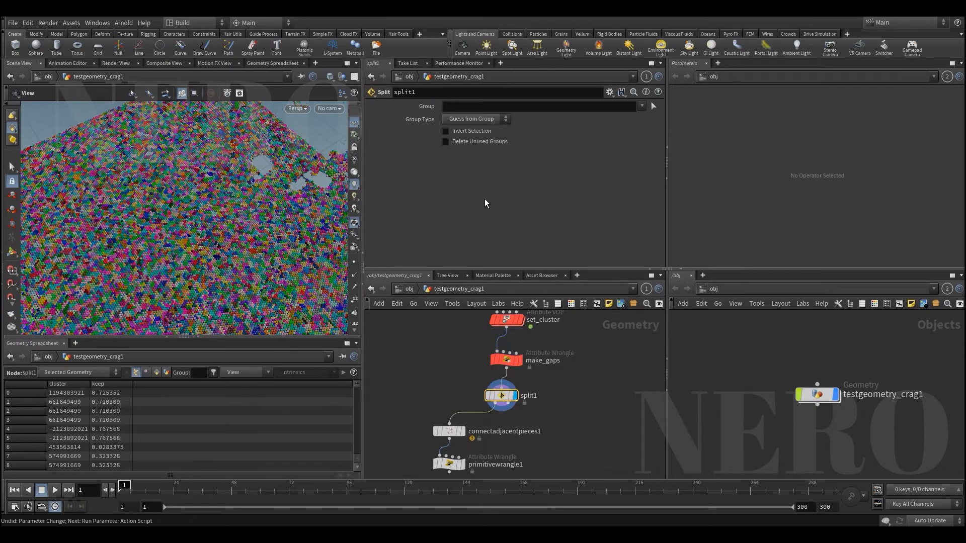
click(457, 121)
click(456, 136)
click(458, 121)
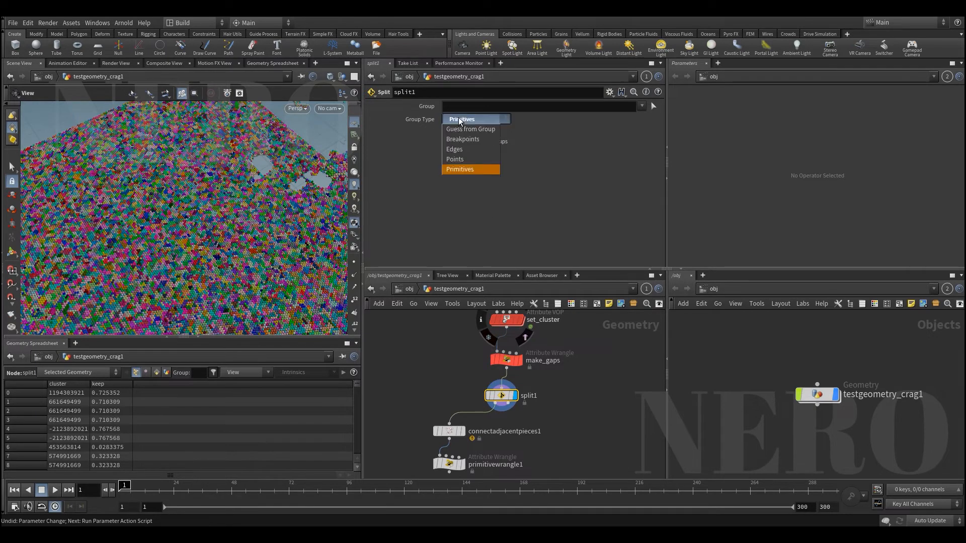
click(458, 157)
click(456, 105)
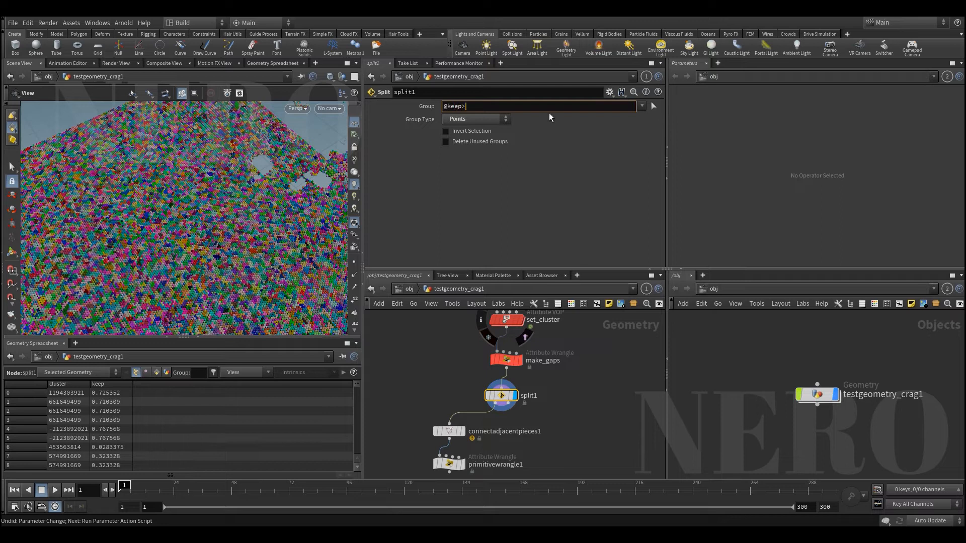
Add a custom Float parameter to the split1 node's parameter interface
click(609, 92)
click(611, 108)
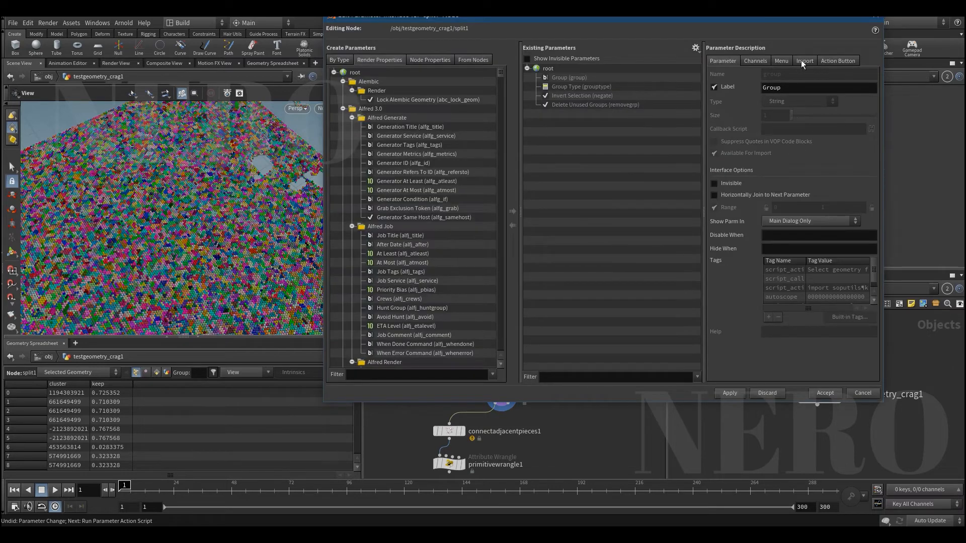
click(339, 60)
click(389, 373)
text(float)
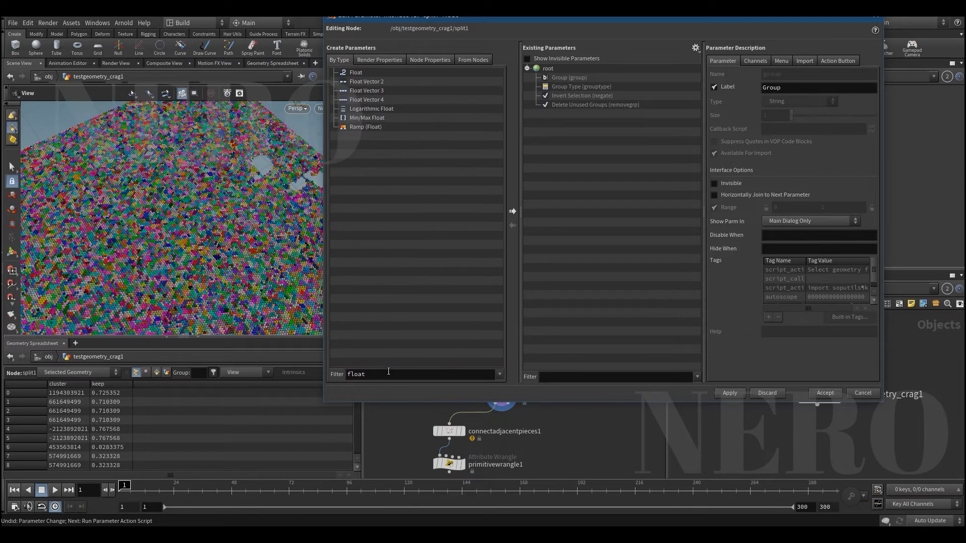
drag(356, 72, 606, 119)
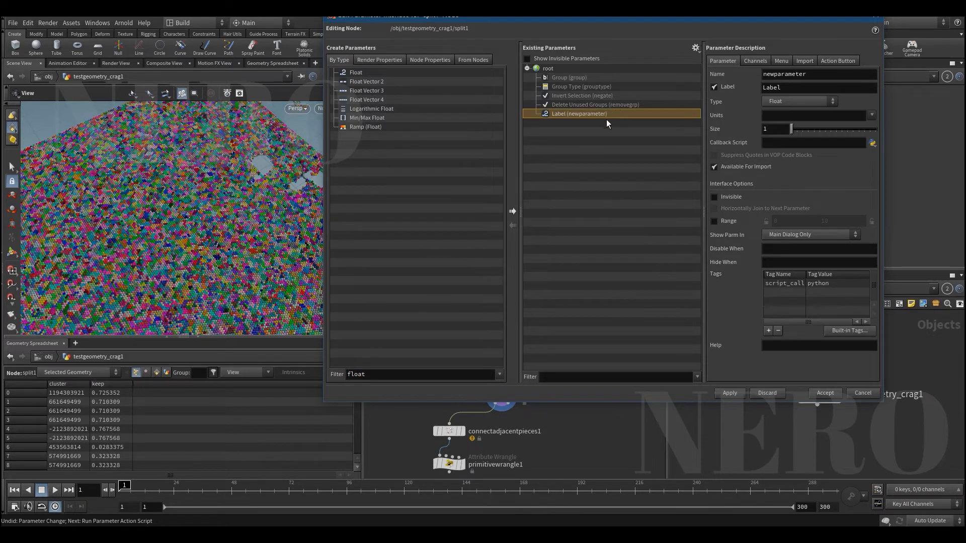
Set the new Float parameter's name and label to "keep" and accept the interface changes
double_click(793, 75)
text(d)
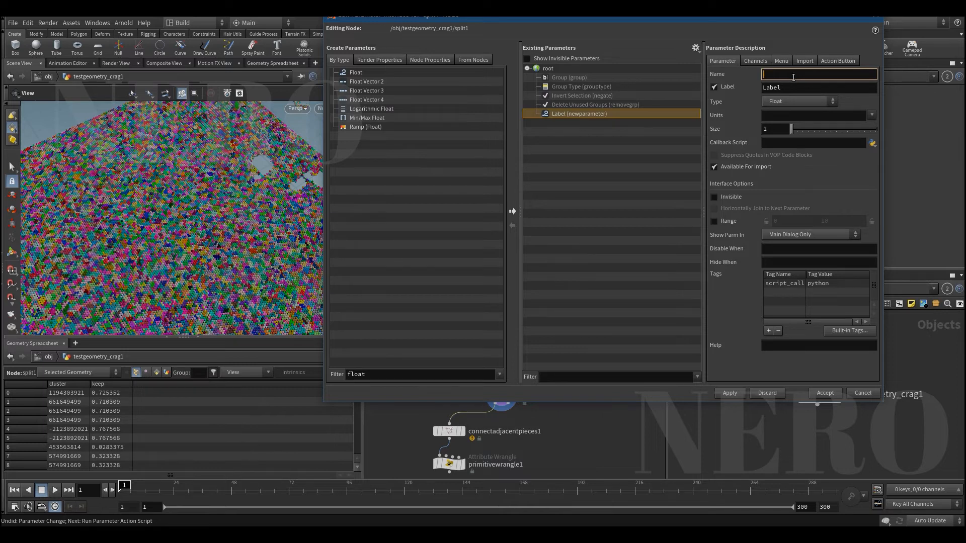
text(keep)
key(Tab)
text(keep)
key(Return)
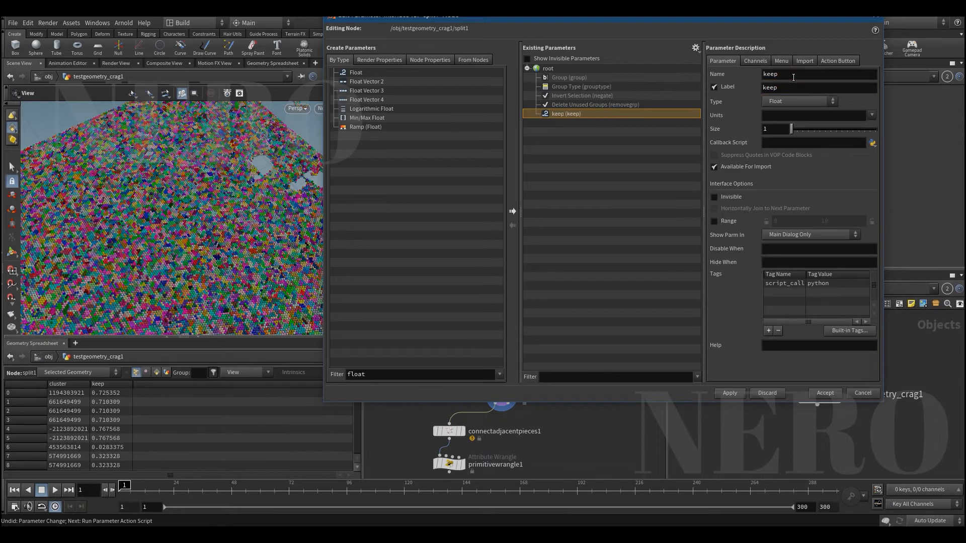
click(826, 393)
right_click(463, 106)
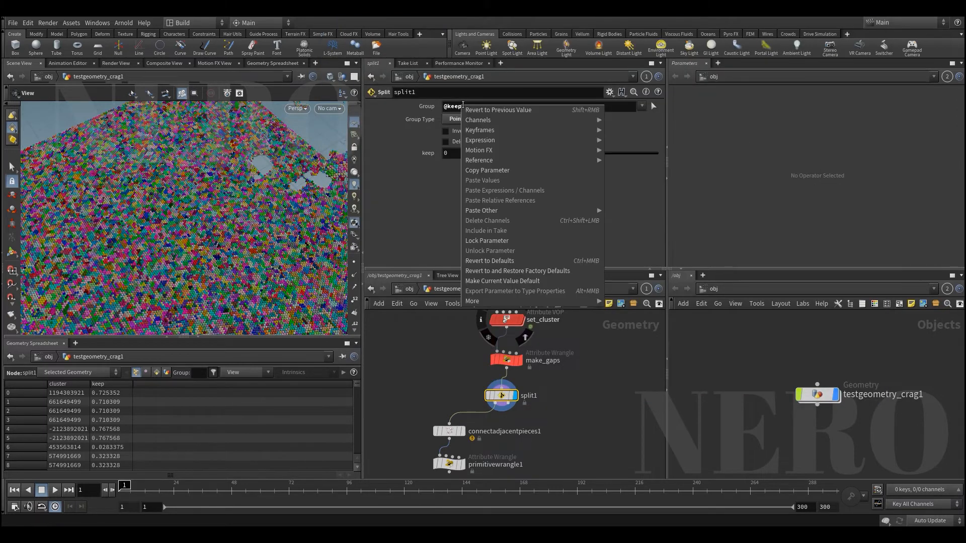
right_click(445, 153)
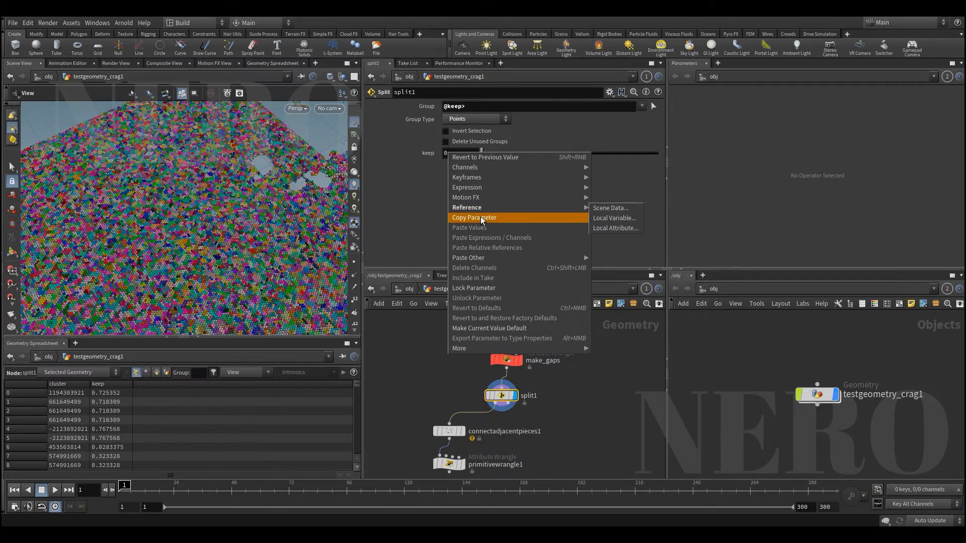
click(480, 218)
right_click(485, 106)
click(534, 201)
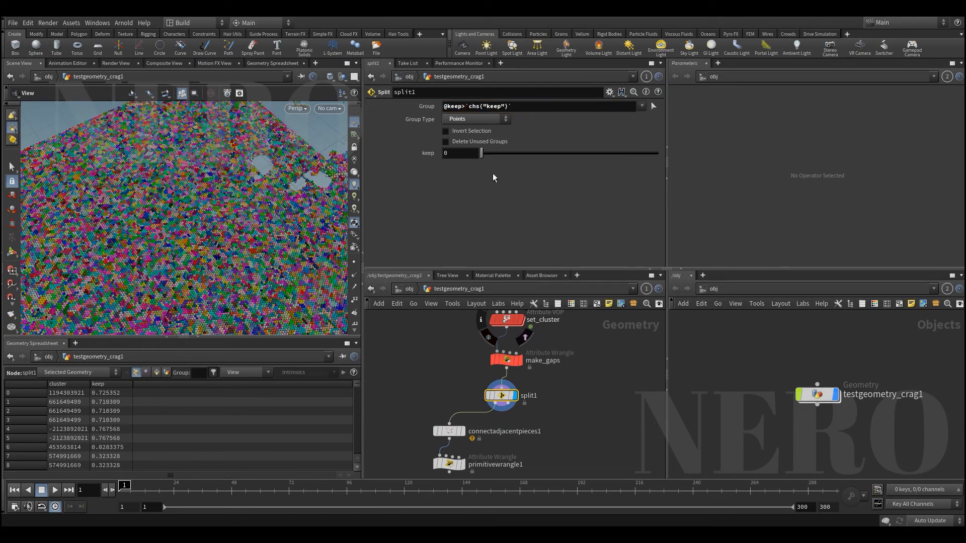
Set the split1 keep parameter to 0.6 and inspect the remaining clusters in the viewport
mouse_move(487, 153)
mouse_down()
mouse_move(509, 154)
mouse_move(492, 156)
mouse_up()
mouse_move(221, 202)
mouse_down()
mouse_move(211, 211)
mouse_move(222, 217)
mouse_up()
right_drag(221, 217, 238, 225)
drag(239, 224, 238, 233)
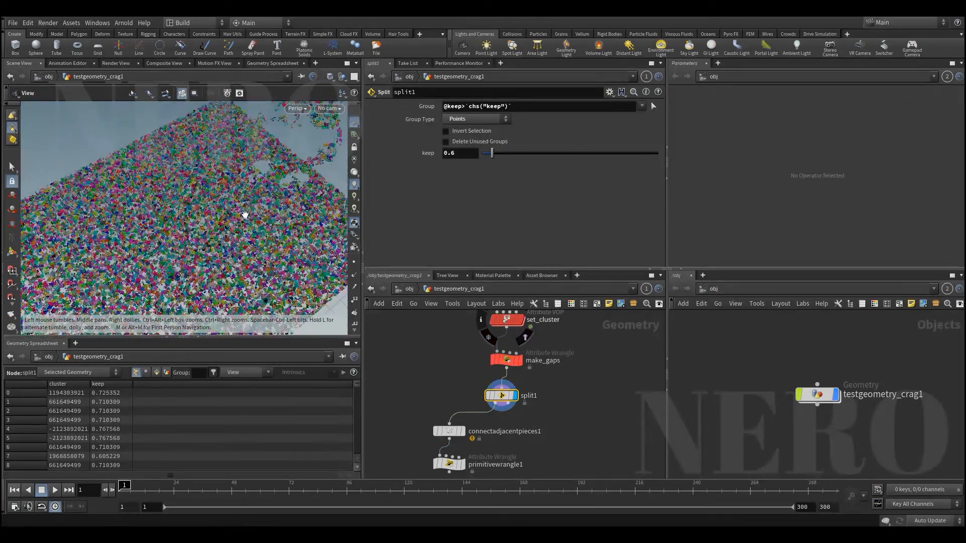
Rename the primitivewrangle1 node to "blast_some_connection"
click(506, 401)
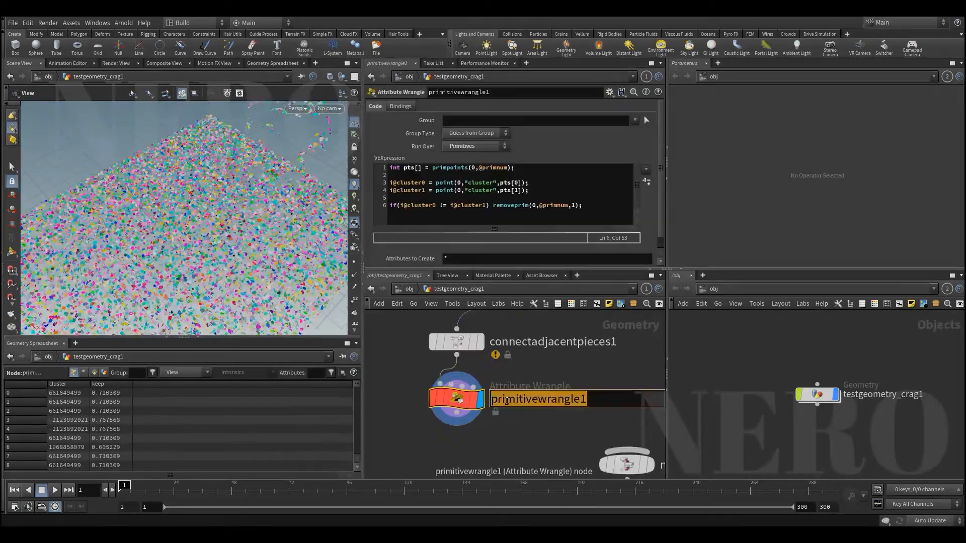
text(con)
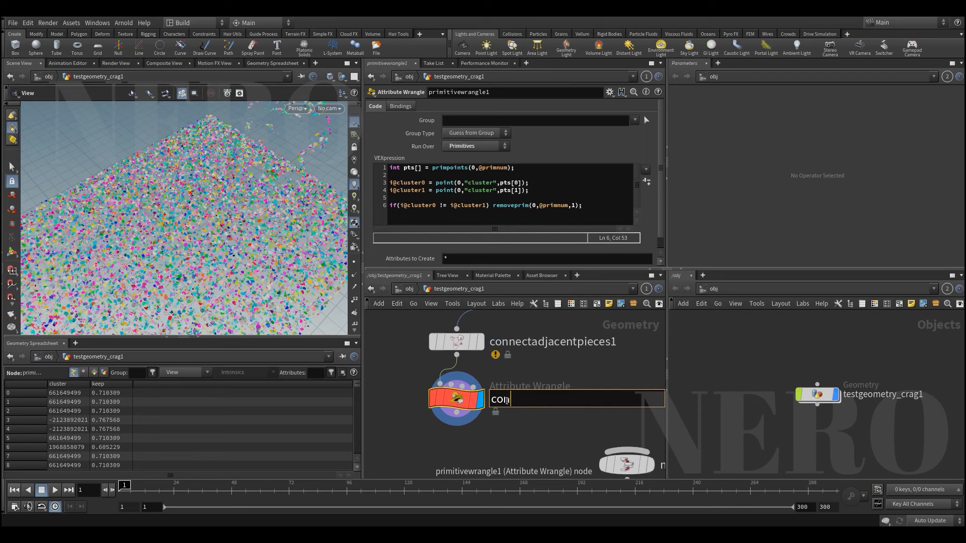
key(BackSpace)
key(BackSpace)
text(connection)
key(Home)
text(blast_some_)
key(Return)
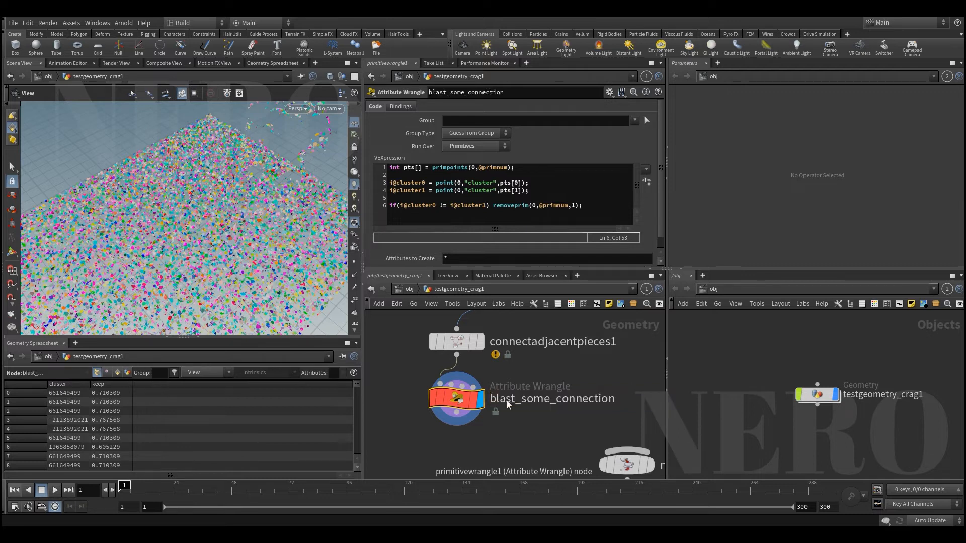
Connect the second output of split1 into merge2 alongside blast_some_connection and display the merged result
scroll(502, 401, down, 2)
drag(540, 326, 588, 436)
click(602, 445)
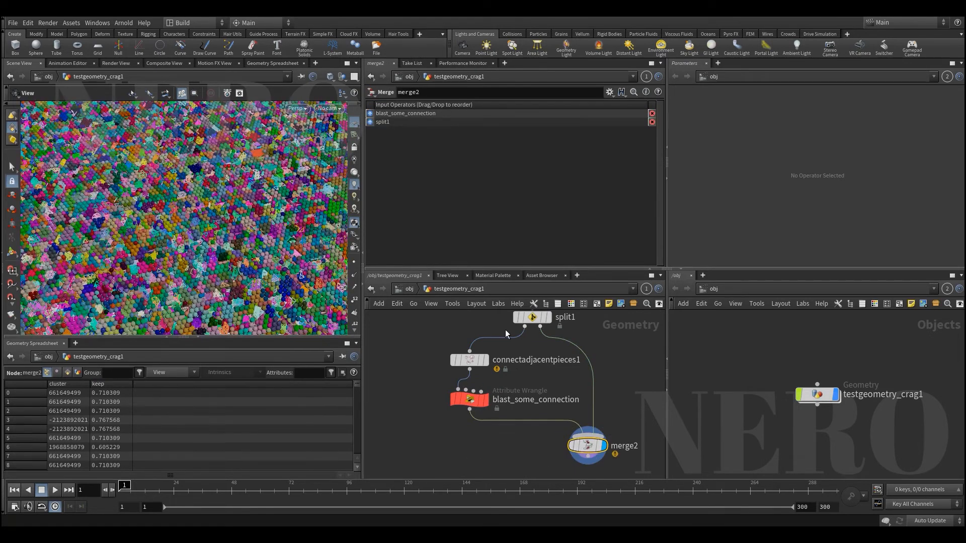
Examine the merged grain clusters and their primitive attributes at merge2 across the whole floor and figure
middle_drag(487, 307, 484, 345)
click(546, 354)
middle_drag(575, 434, 569, 386)
click(596, 434)
scroll(579, 417, down, 2)
drag(168, 183, 192, 260)
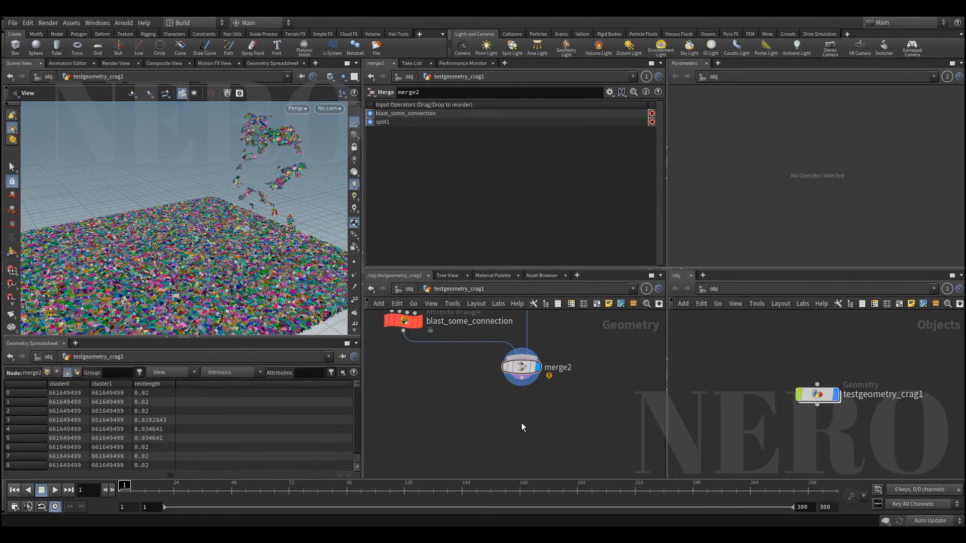
Add a Vellum Glue node fed by the output of merge2 and place it directly below
mouse_move(521, 422)
middle_down()
mouse_move(526, 408)
mouse_move(519, 428)
middle_up()
click(513, 397)
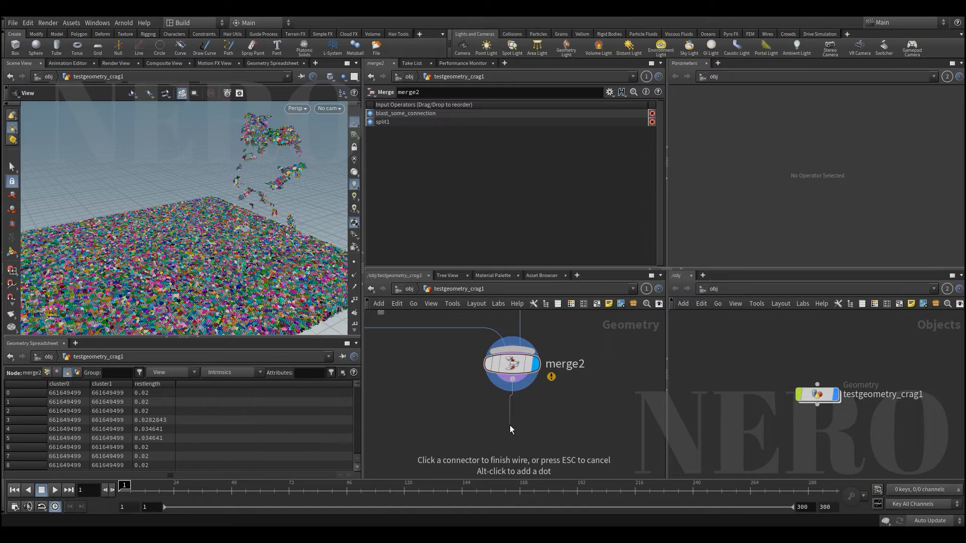
key(Tab)
text(vel)
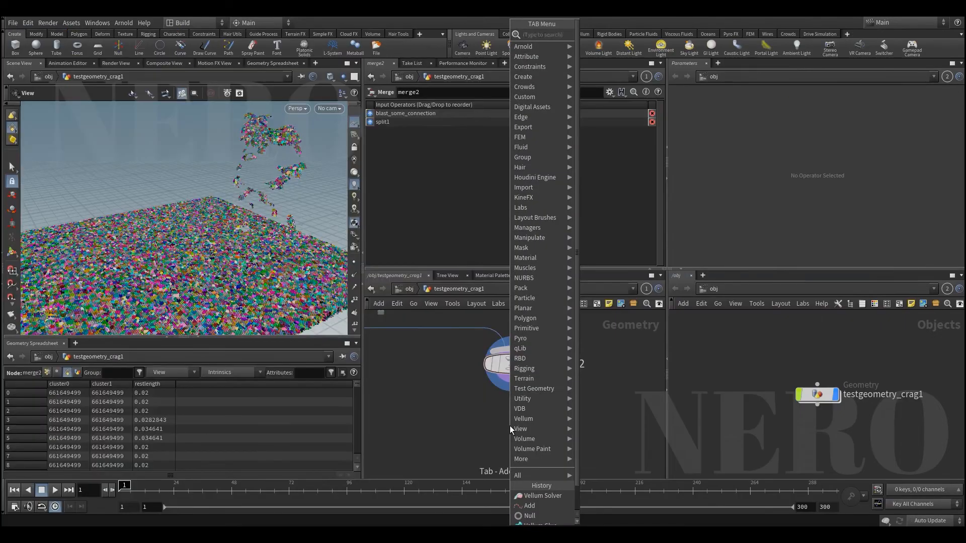
text( con)
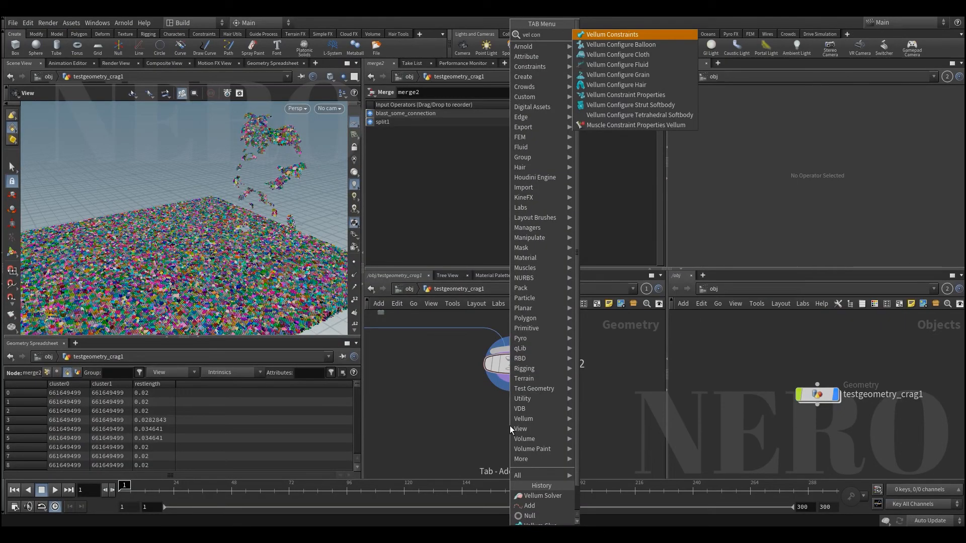
key(Down)
key(Down)
key(BackSpace)
key(BackSpace)
key(BackSpace)
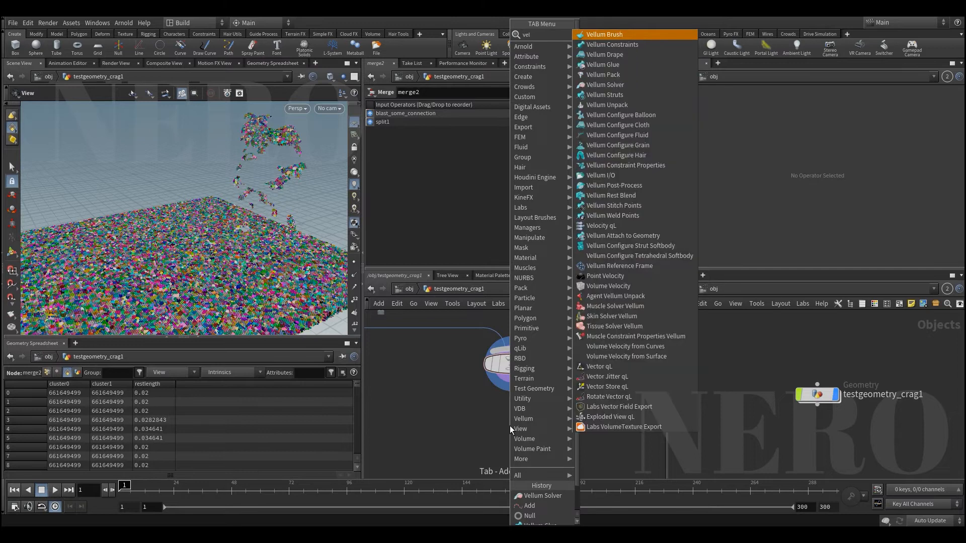
text(gl)
key(Return)
key(Return)
click(509, 425)
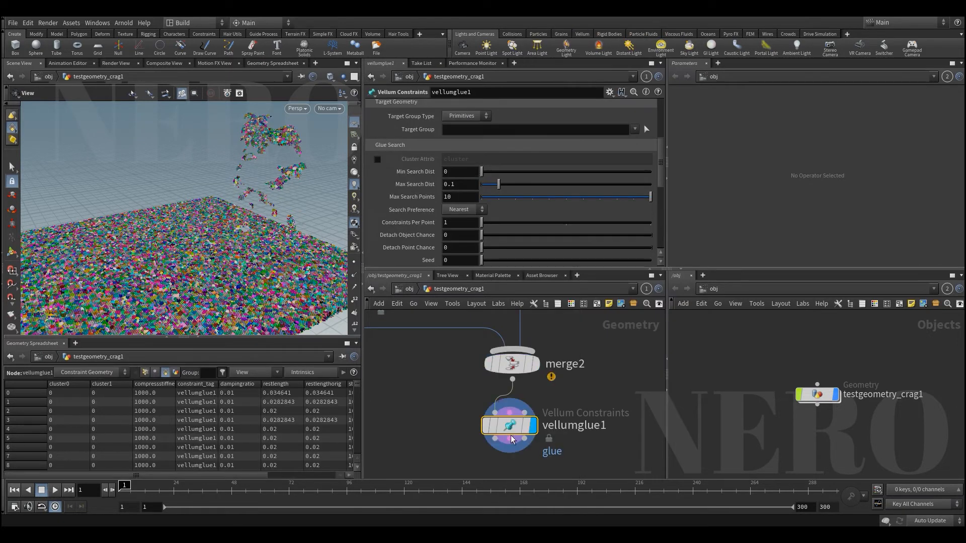
Connect a null to the first output of vellumglue1 and inspect the geometry clusters up close in the viewport
middle_drag(282, 257, 276, 220)
right_click(276, 219)
click(201, 338)
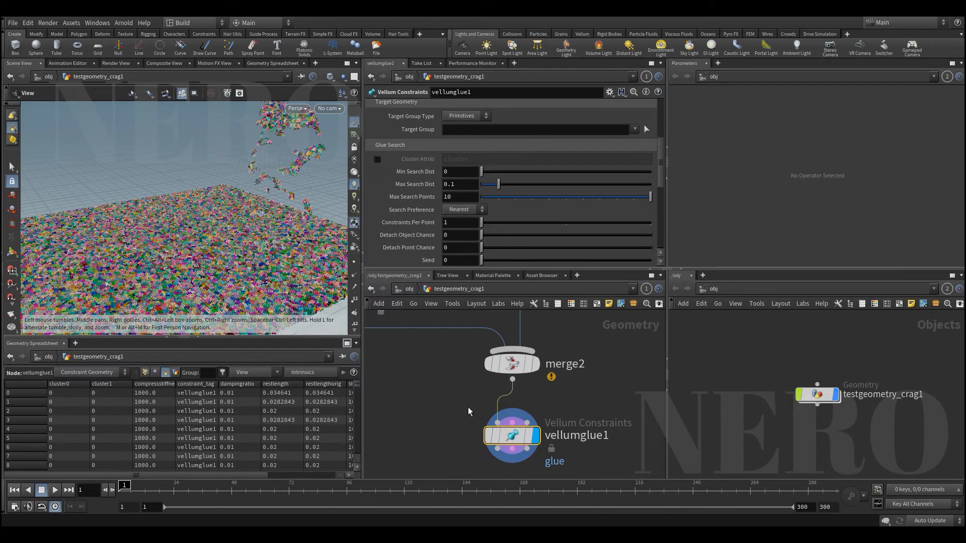
middle_drag(460, 421, 506, 382)
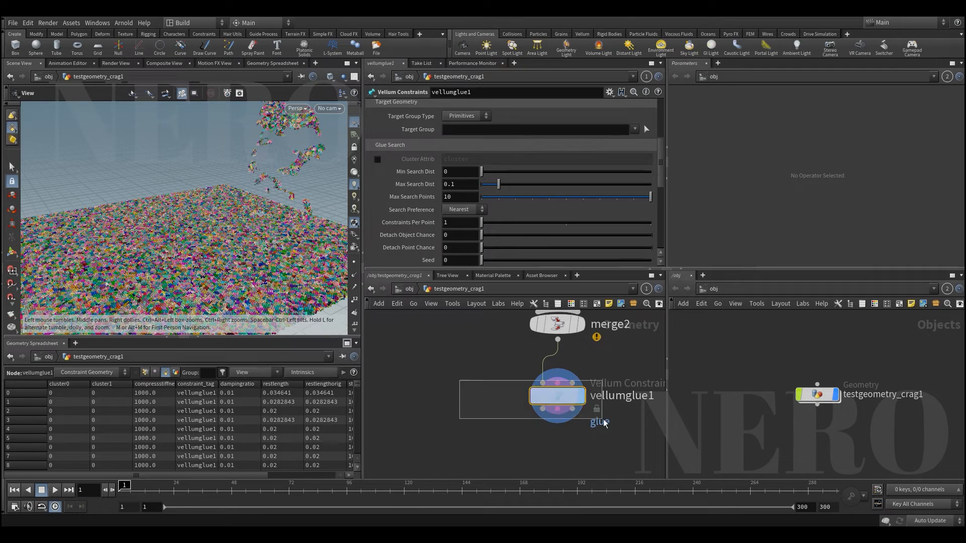
drag(542, 413, 471, 425)
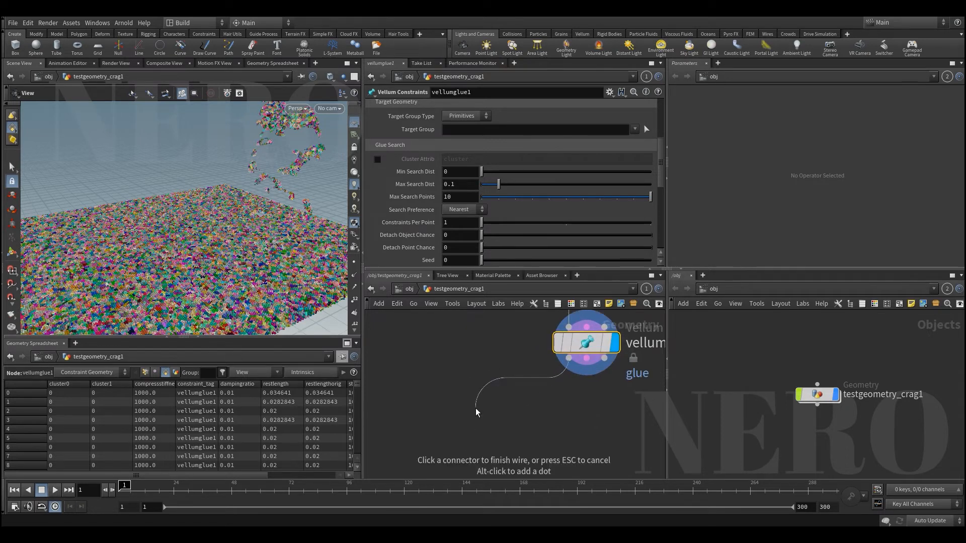
key(Tab)
text(null)
key(Return)
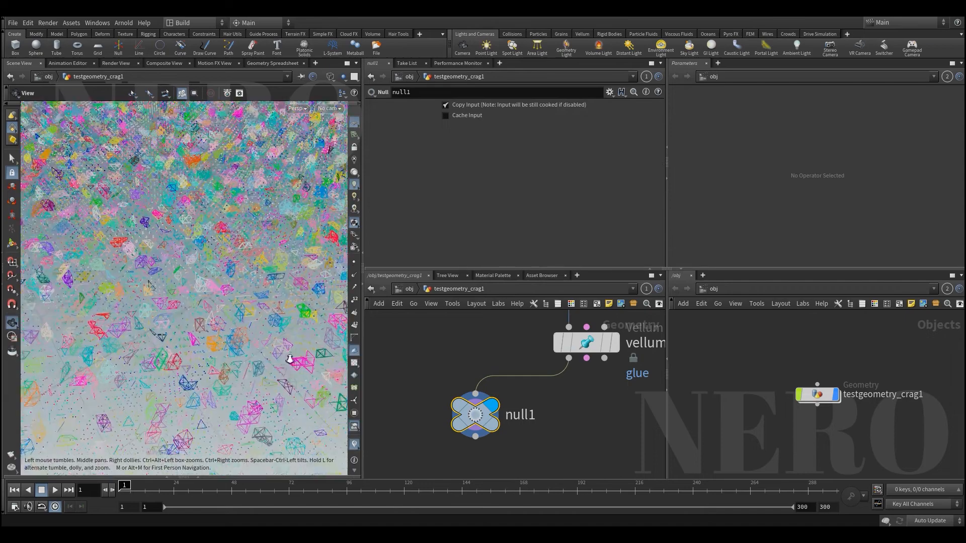
drag(289, 358, 298, 340)
drag(293, 343, 187, 360)
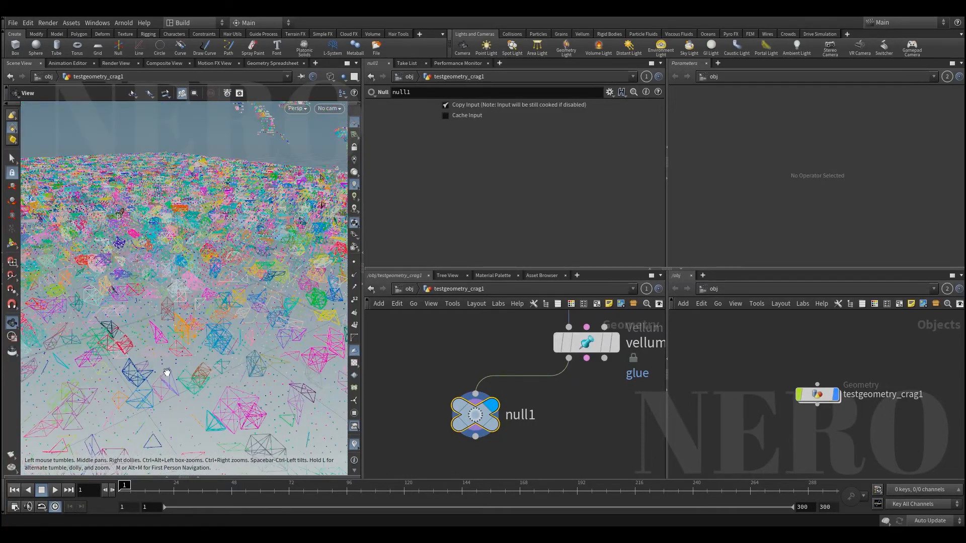
Insert an Add node between vellumglue1 and the null, and enable Delete Geometry But Keep the Points
drag(473, 412, 463, 458)
key(Tab)
text(add)
key(Return)
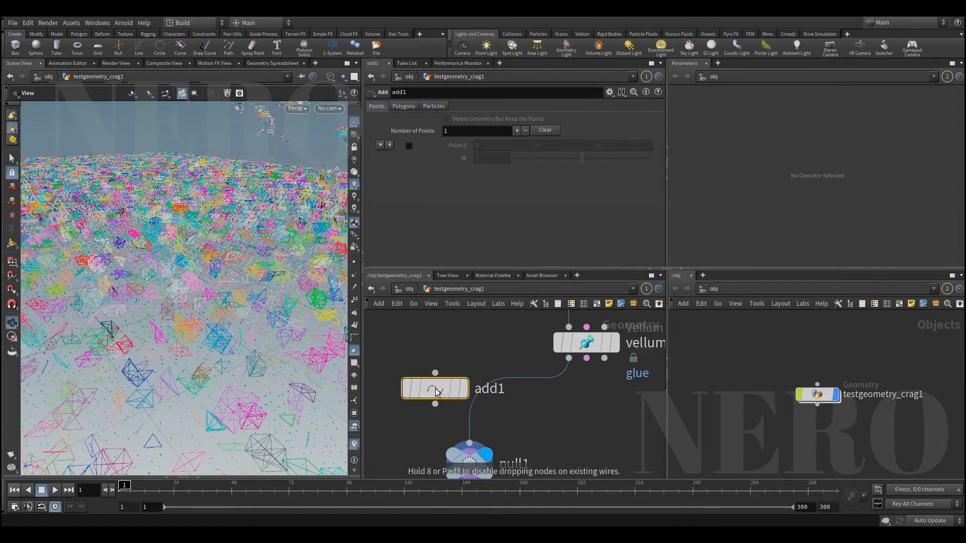
click(468, 405)
click(481, 120)
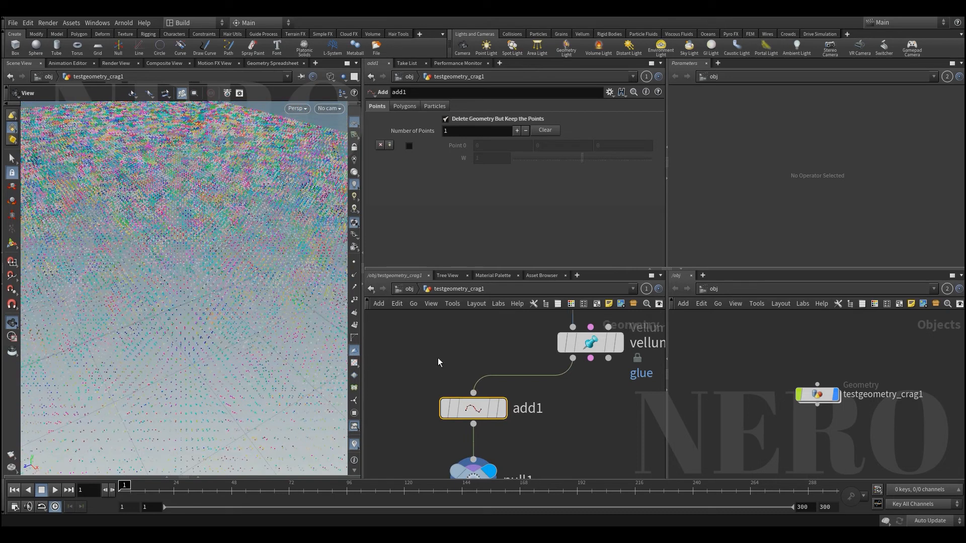
Compare the point and primitive information of add1 with that of merge2
mouse_move(438, 358)
click(428, 391)
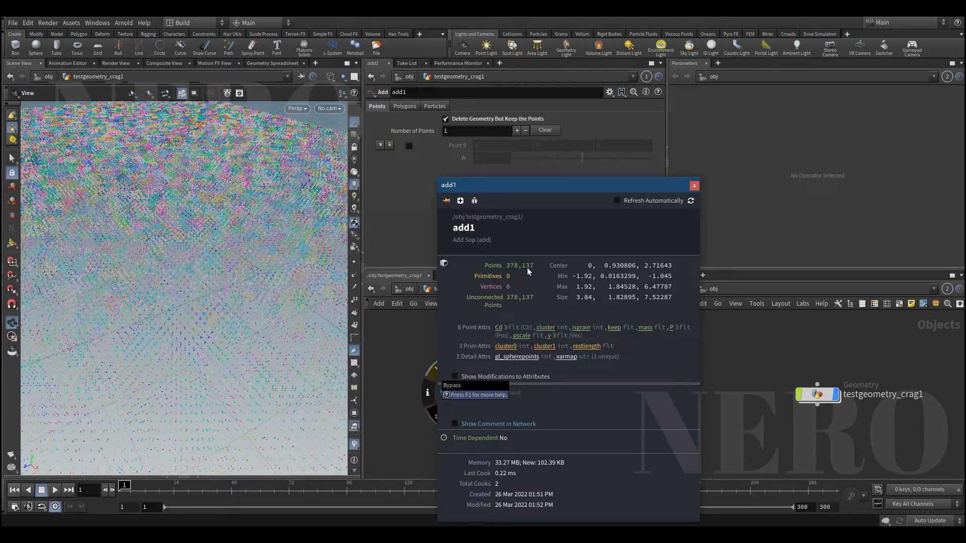
middle_drag(449, 342, 455, 386)
scroll(488, 356, down, 1)
middle_drag(489, 355, 485, 377)
middle_click(531, 363)
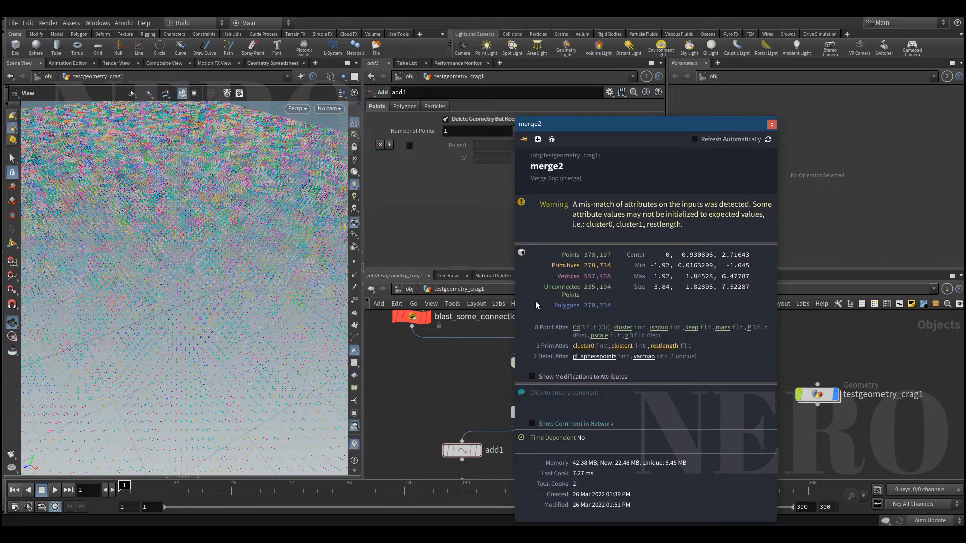
scroll(461, 375, down, 2)
middle_drag(433, 410, 454, 366)
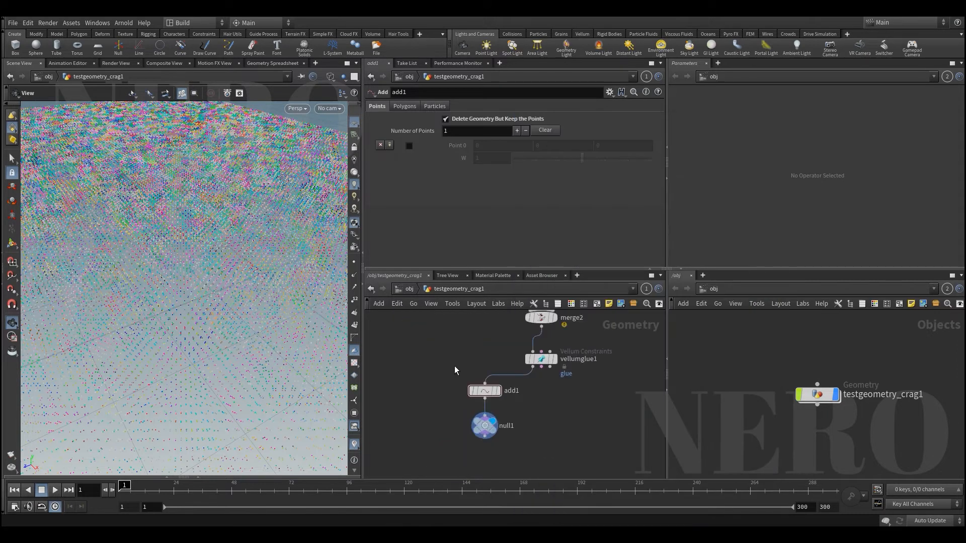
Connect a second null to the constraint output of vellumglue1 and inspect the constraint geometry in the viewport
click(485, 426)
drag(300, 314, 235, 248)
middle_drag(495, 343, 464, 366)
scroll(463, 366, up, 2)
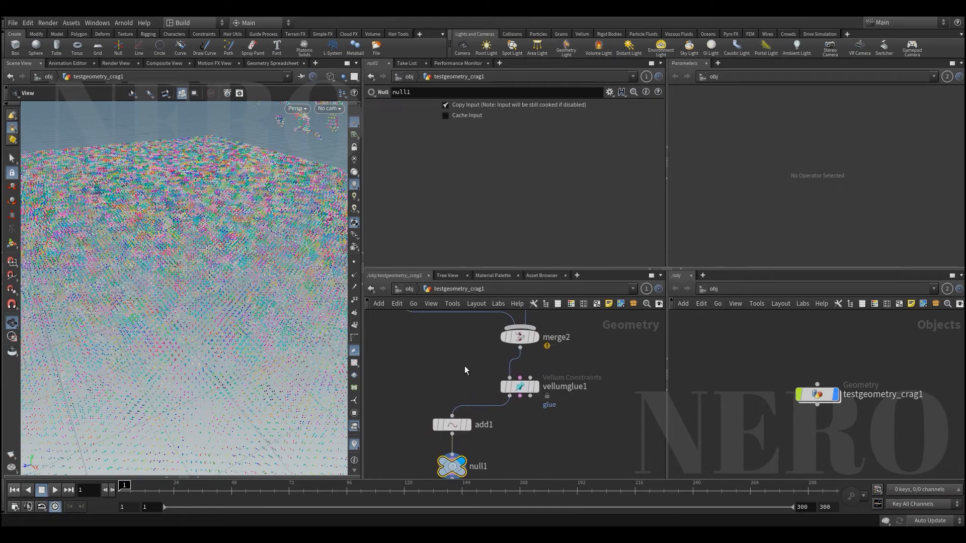
click(519, 396)
click(553, 440)
text(null)
key(Return)
click(555, 443)
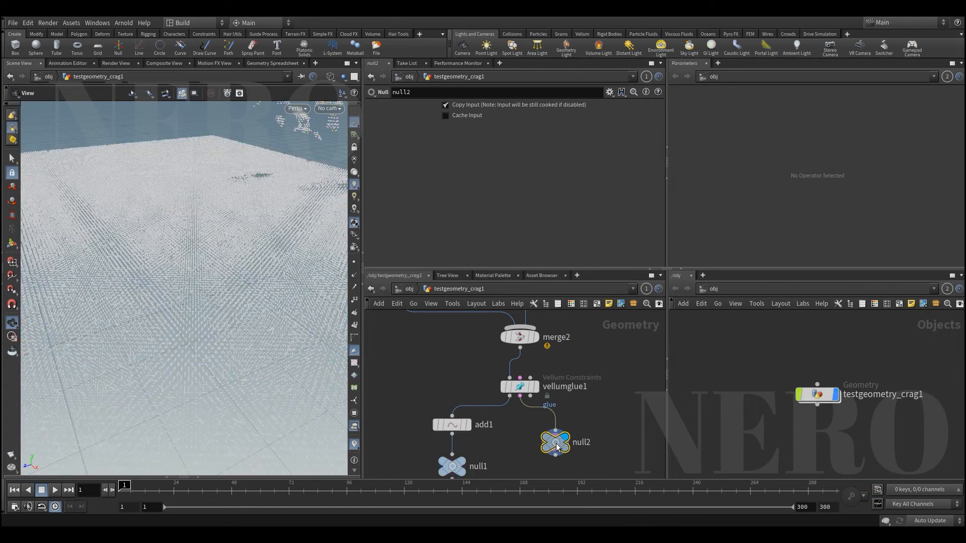
mouse_move(252, 259)
mouse_down()
mouse_move(252, 280)
mouse_move(252, 271)
mouse_up()
right_drag(219, 308, 225, 294)
drag(225, 293, 217, 299)
Wire the output of merge2 into the Constraint Geometry input of vellumglue1
middle_drag(426, 330, 448, 377)
drag(366, 363, 420, 326)
key(r)
middle_drag(474, 433, 451, 373)
scroll(453, 374, down, 3)
drag(521, 452, 544, 412)
key(r)
click(499, 347)
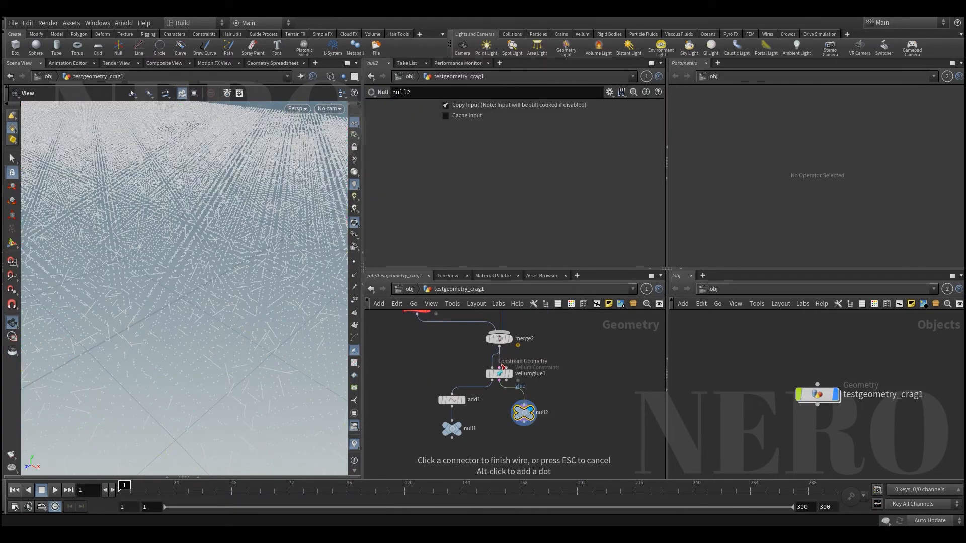
click(499, 368)
click(499, 373)
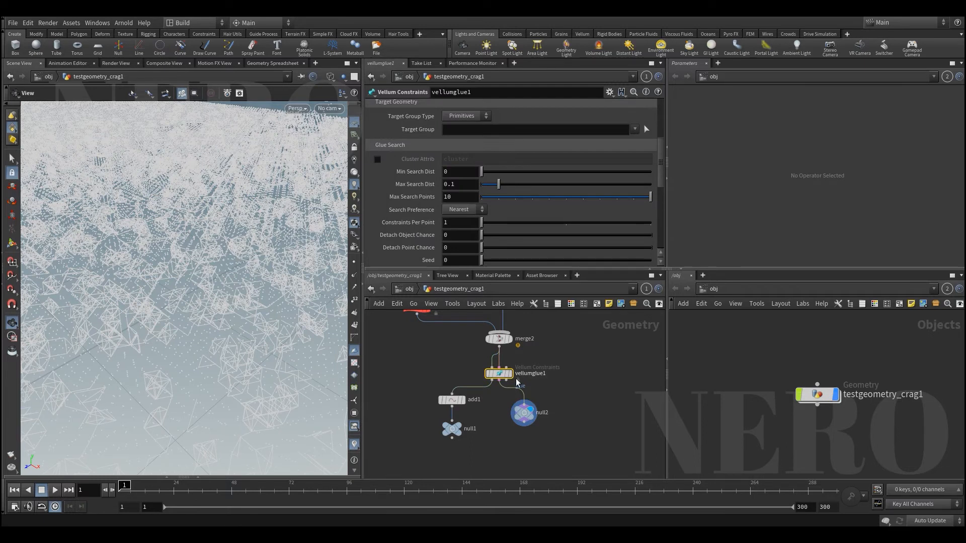
Inspect the combined constraint geometry through null2 and delete both null nodes
scroll(523, 403, up, 2)
drag(514, 451, 562, 419)
drag(381, 422, 560, 397)
key(r)
key(r)
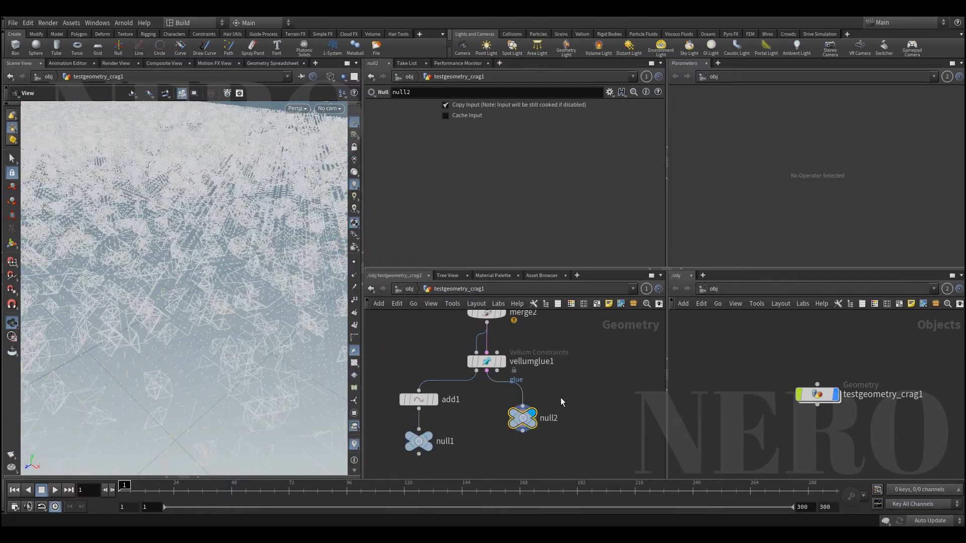
drag(268, 306, 254, 336)
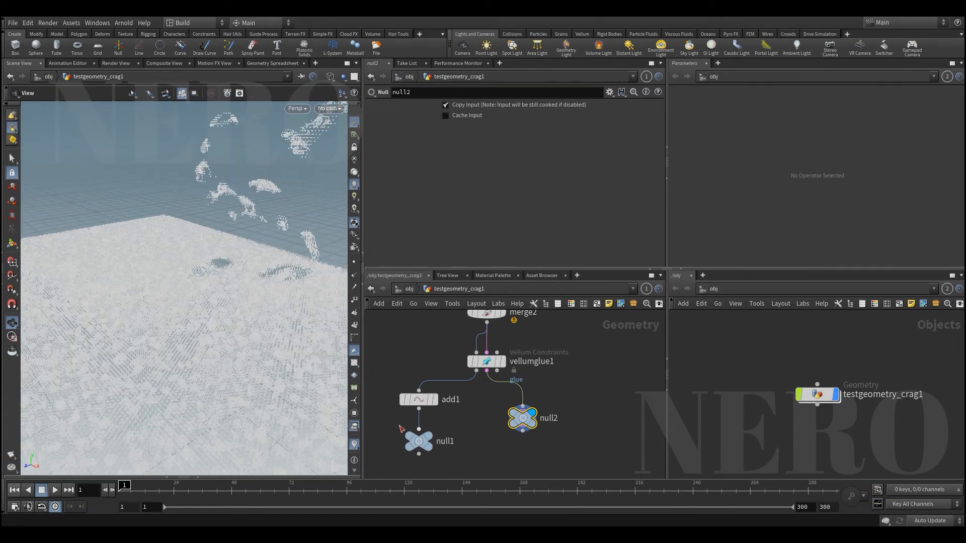
drag(401, 425, 528, 455)
key(Delete)
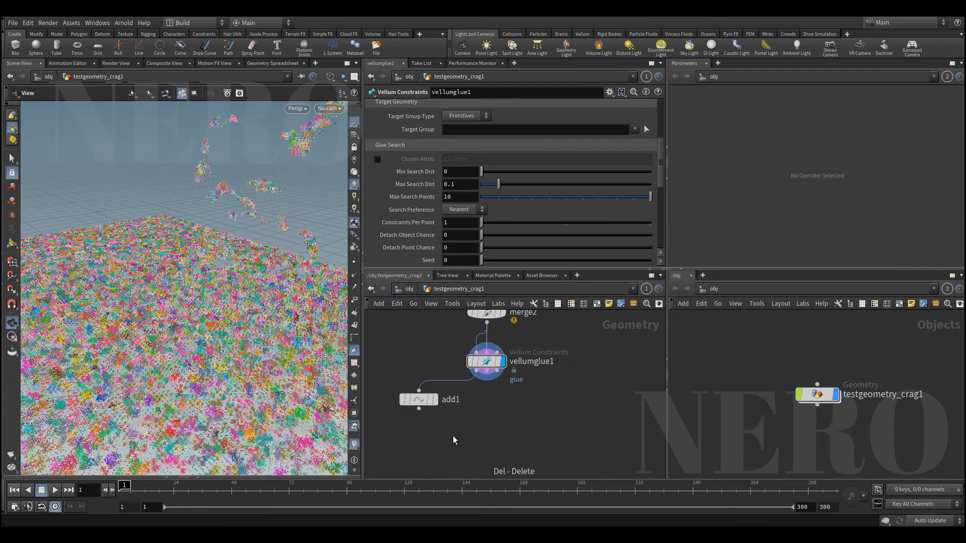
Add a Vellum Solver below add1 and connect the constraint output of vellumglue1 to its second input
click(434, 401)
key(Tab)
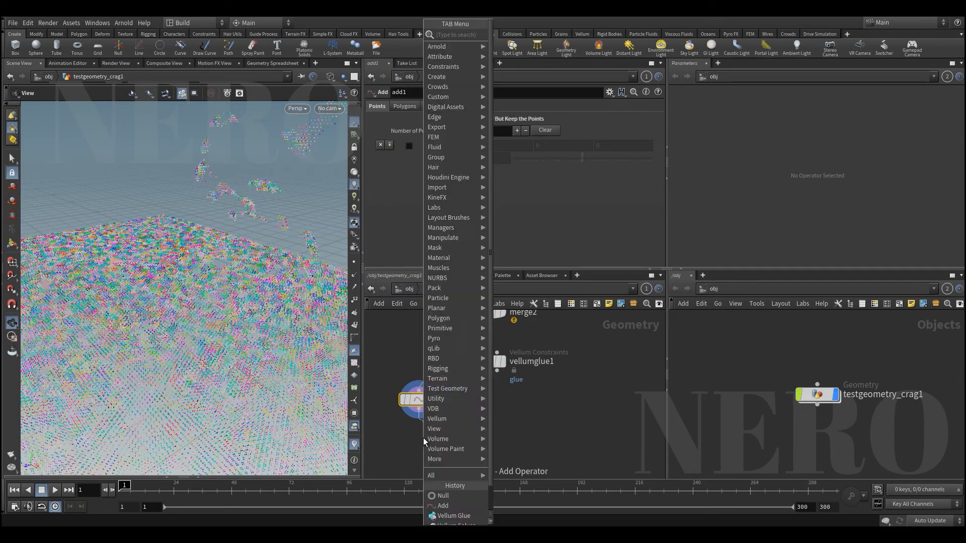
text(vel)
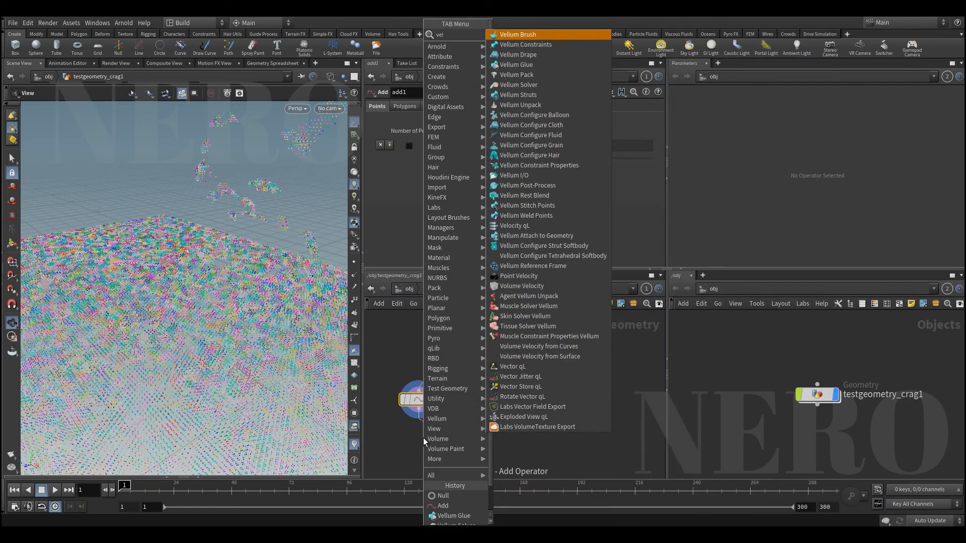
text( d)
key(BackSpace)
text(so)
key(Return)
click(424, 438)
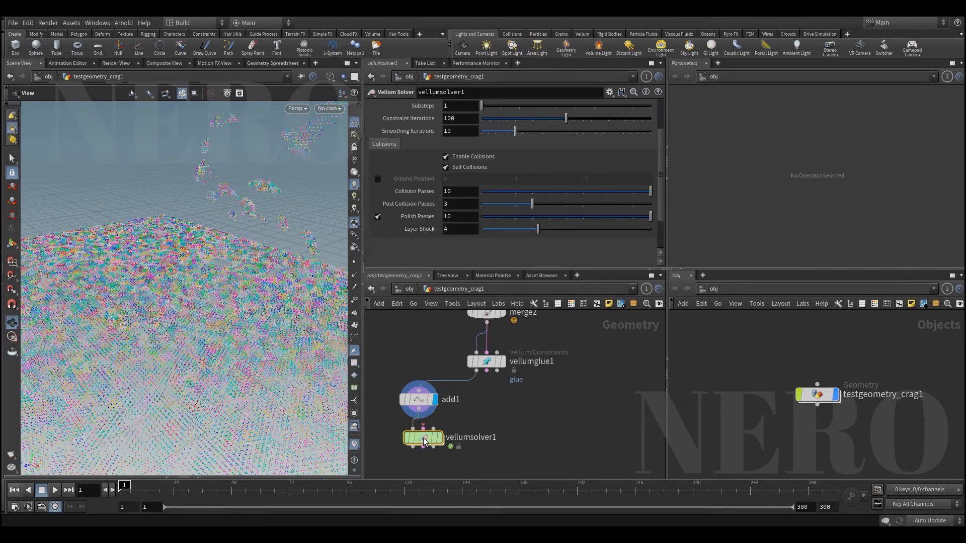
drag(423, 440, 481, 459)
drag(486, 371, 480, 449)
Connect the crag collision geometry to the third input of vellumsolver1, routing the wire around the network with a dot
scroll(520, 419, down, 3)
scroll(520, 417, down, 3)
middle_drag(567, 354, 544, 331)
scroll(502, 372, up, 2)
click(487, 374)
middle_drag(553, 440, 545, 415)
click(434, 416)
alt+click(435, 395)
drag(435, 395, 568, 410)
scroll(537, 382, down, 3)
middle_drag(537, 369, 555, 390)
scroll(504, 456, up, 2)
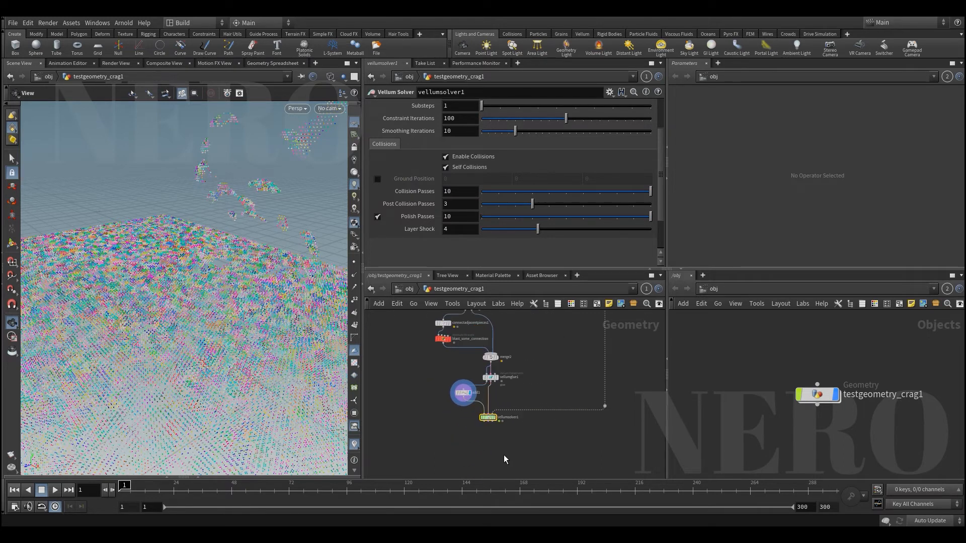
Display vellumsolver1 and enable its Ground Position
scroll(478, 416, up, 2)
click(504, 418)
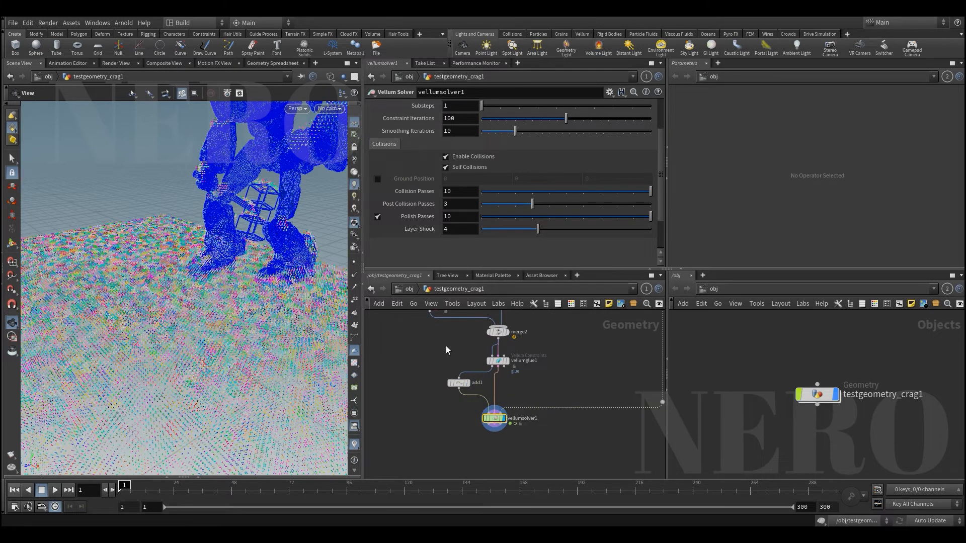
click(378, 179)
Play the Vellum simulation, switch the viewport to shaded display, and return to the first frame
drag(241, 246, 269, 316)
key(Up)
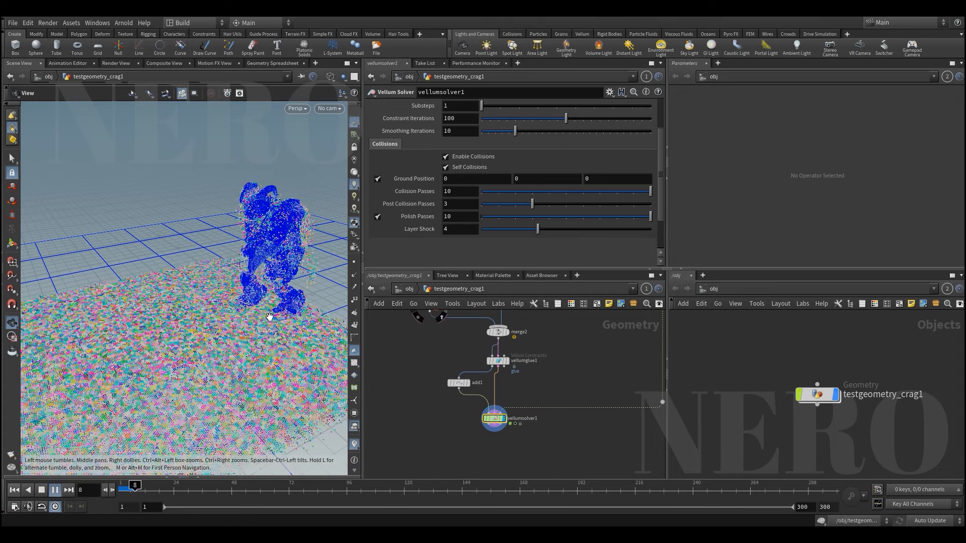
key(w)
key(ctrl+Up)
key(Up)
key(Up)
key(ctrl+Up)
key(Up)
key(ctrl+Up)
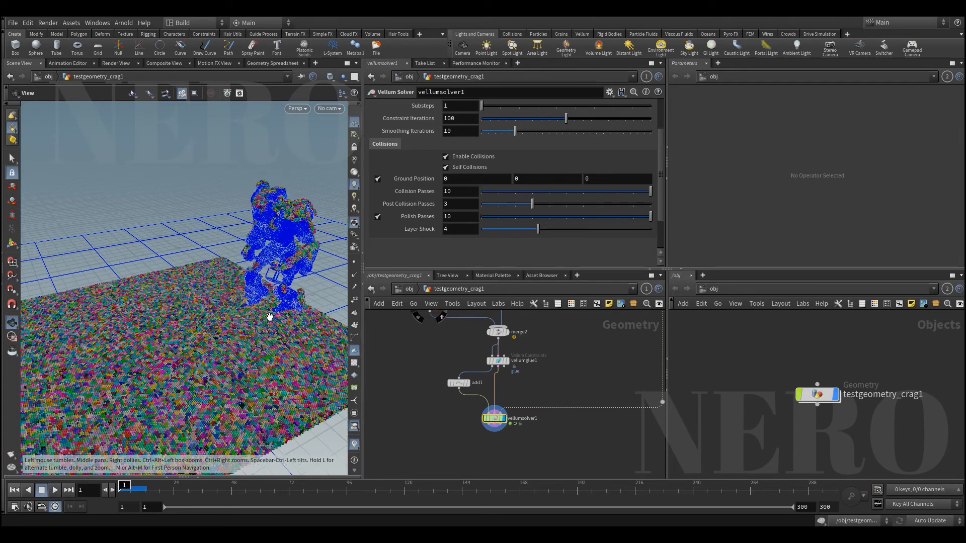
Set the substeps of vellumsolver1 to 15
scroll(421, 191, up, 2)
click(458, 147)
drag(459, 157, 445, 158)
text(15)
click(418, 392)
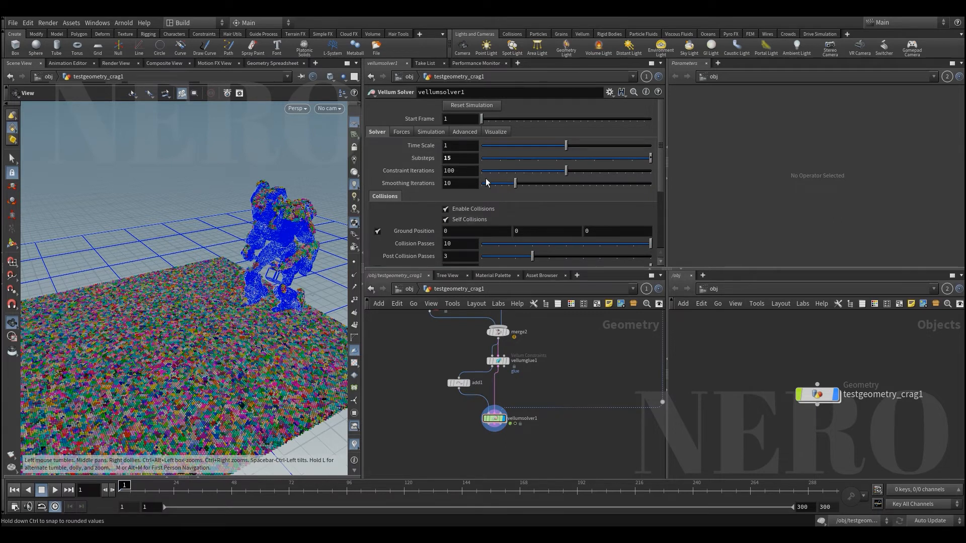
Set the friction Static Threshold of vellumsolver1 to 10
scroll(403, 143, down, 1)
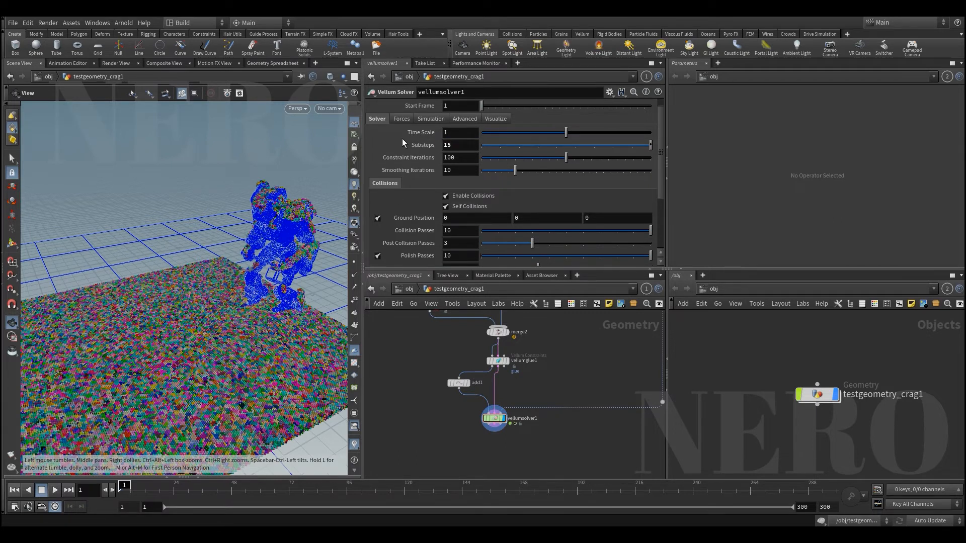
click(401, 119)
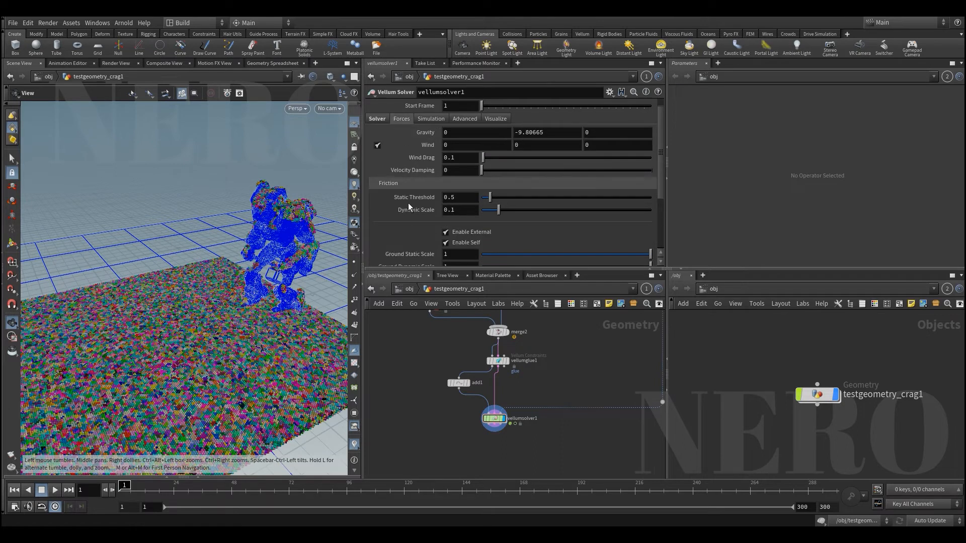
scroll(412, 219, down, 3)
scroll(411, 218, up, 3)
click(455, 170)
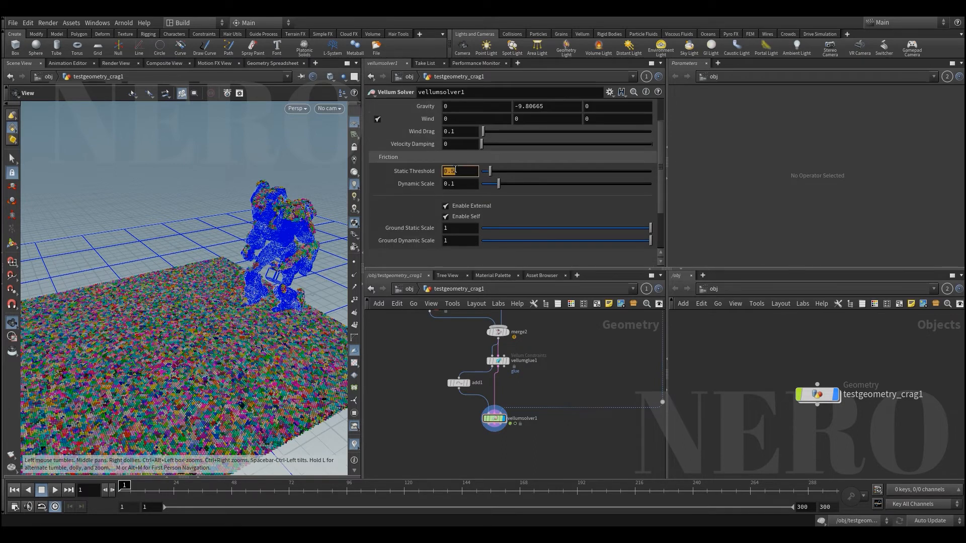
text(10)
key(Return)
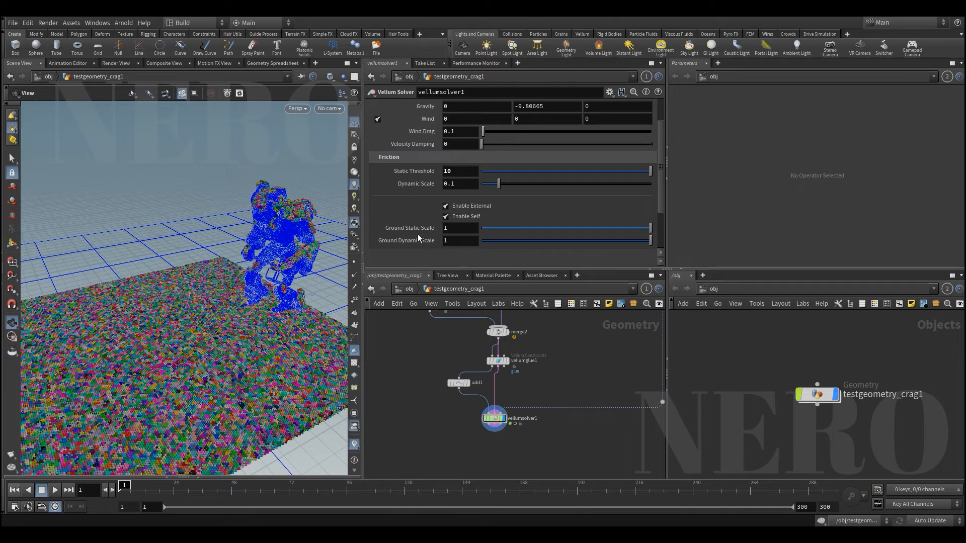
Set the Velocity Damping of vellumsolver1 to .05
scroll(418, 236, up, 2)
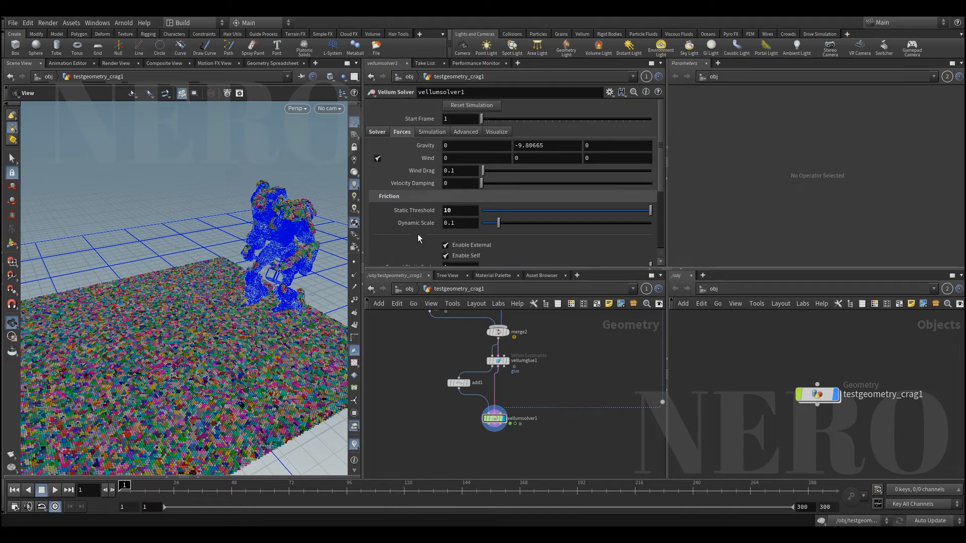
click(462, 184)
text(.05)
key(Return)
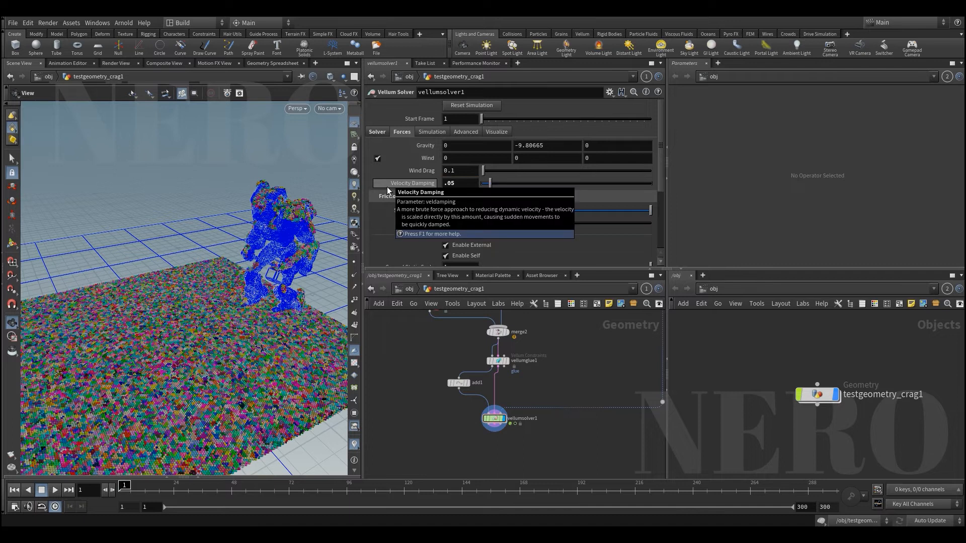
Enable the breaking threshold on the vellumglue1 constraints
click(497, 360)
scroll(406, 233, down, 5)
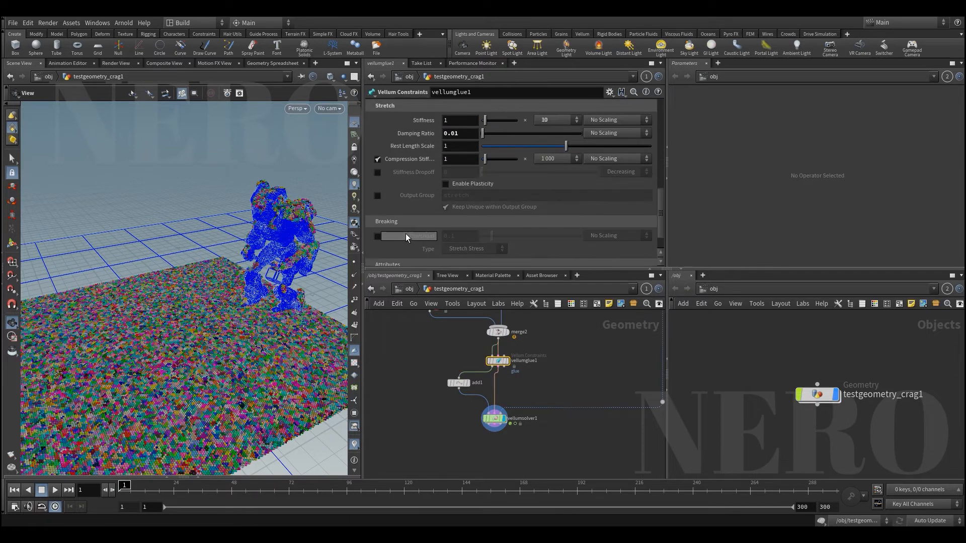
scroll(406, 236, down, 1)
click(377, 203)
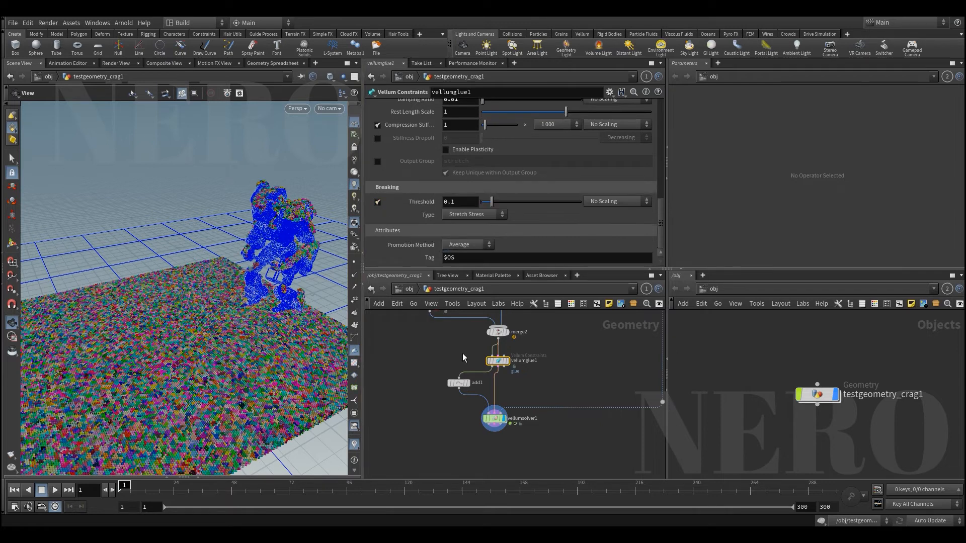
Show the geometry spreadsheet below the viewport, choose Stretch Stress as vellumglue1's breaking type, and inspect the last constraint rows
click(197, 478)
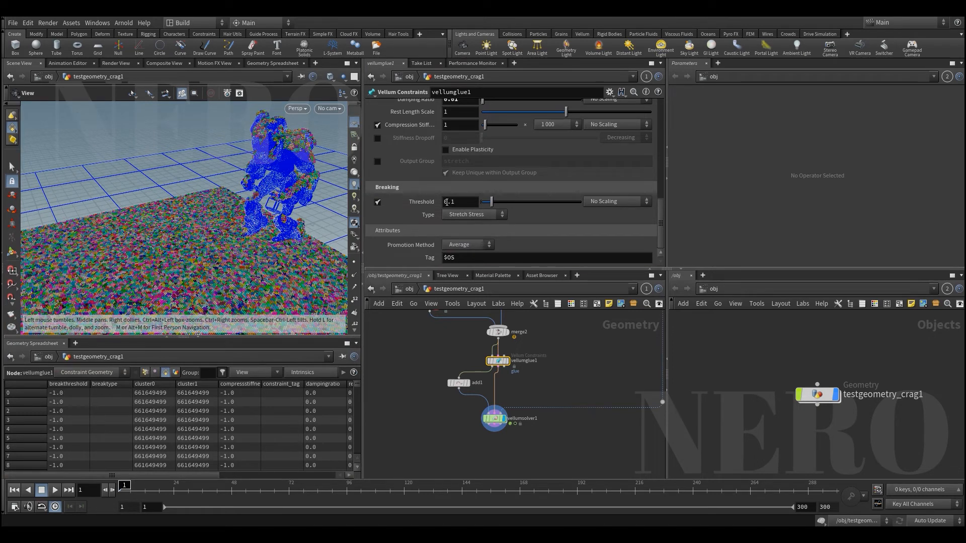
click(490, 215)
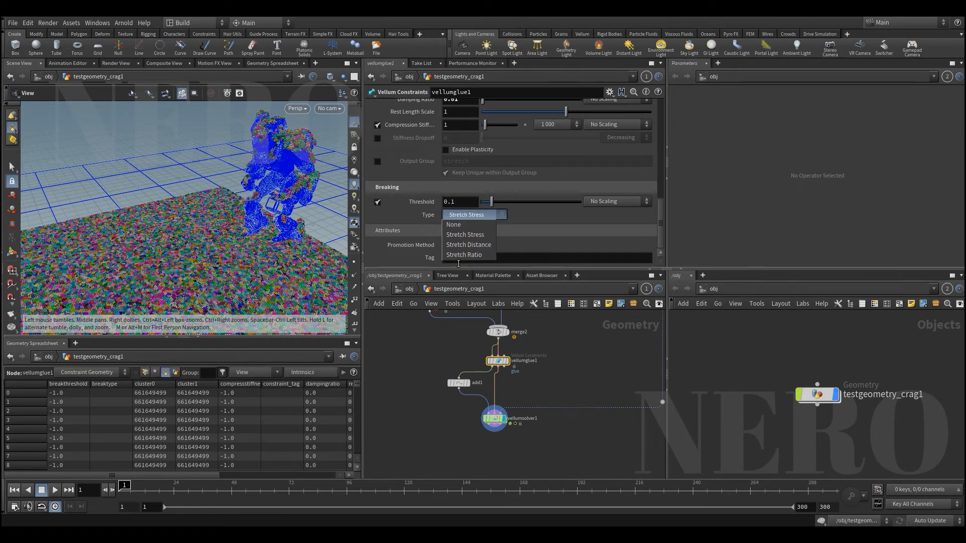
click(460, 234)
drag(358, 385, 358, 467)
Try a breaking threshold of 0.2 on vellumglue1, and restore it to 0.1
double_click(451, 202)
text(2)
key(Return)
double_click(452, 202)
text(1)
key(Return)
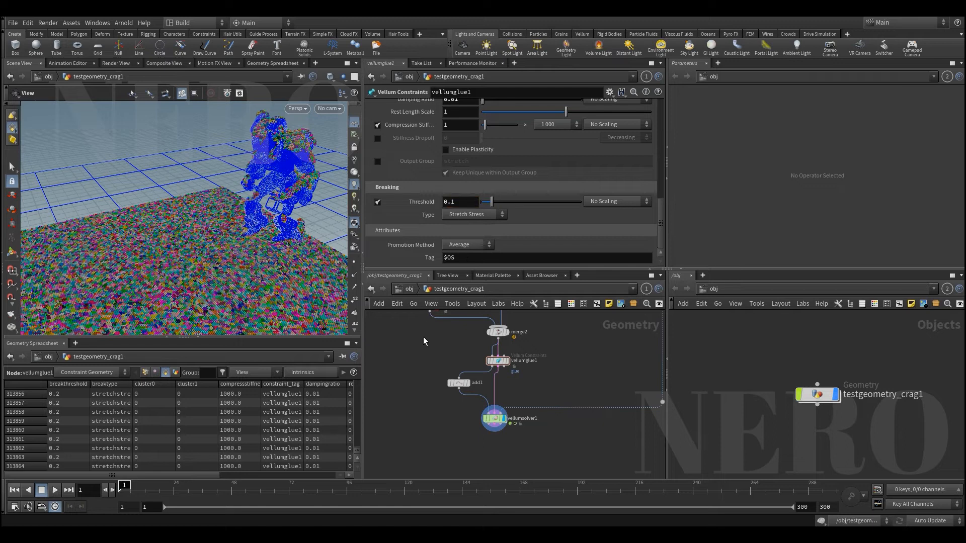
scroll(436, 356, down, 2)
click(484, 407)
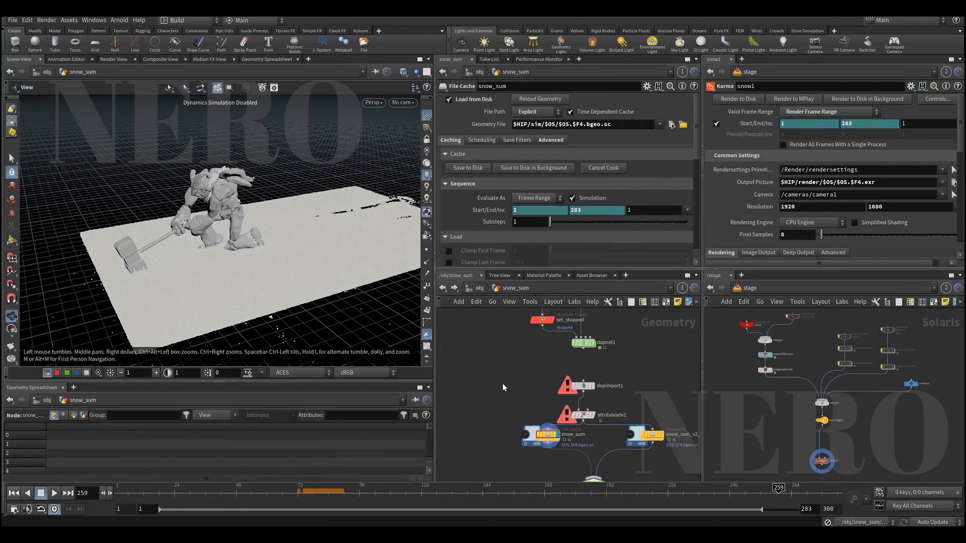
Scrub the cached snow_sum simulation to frame 70 to review how the character moves through the snow
drag(318, 235, 340, 281)
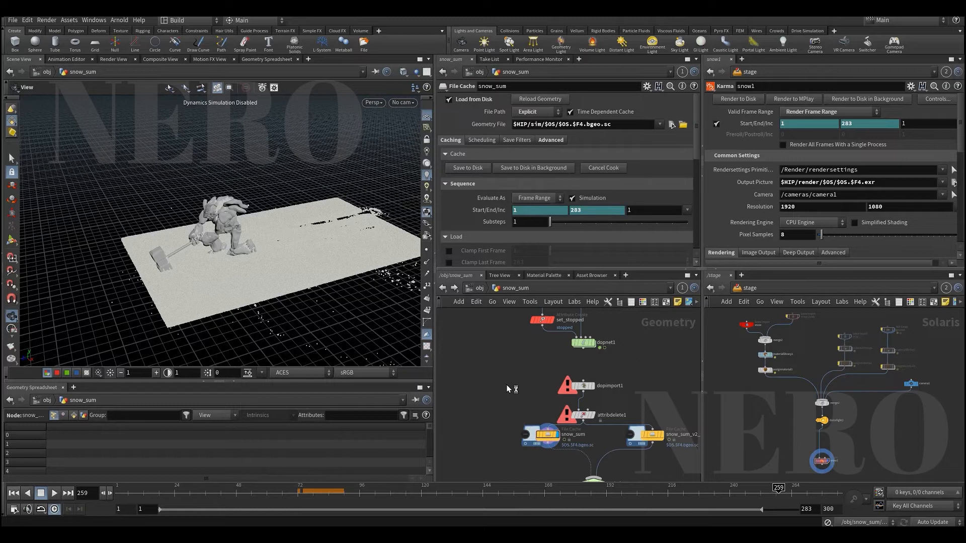
middle_drag(296, 255, 269, 252)
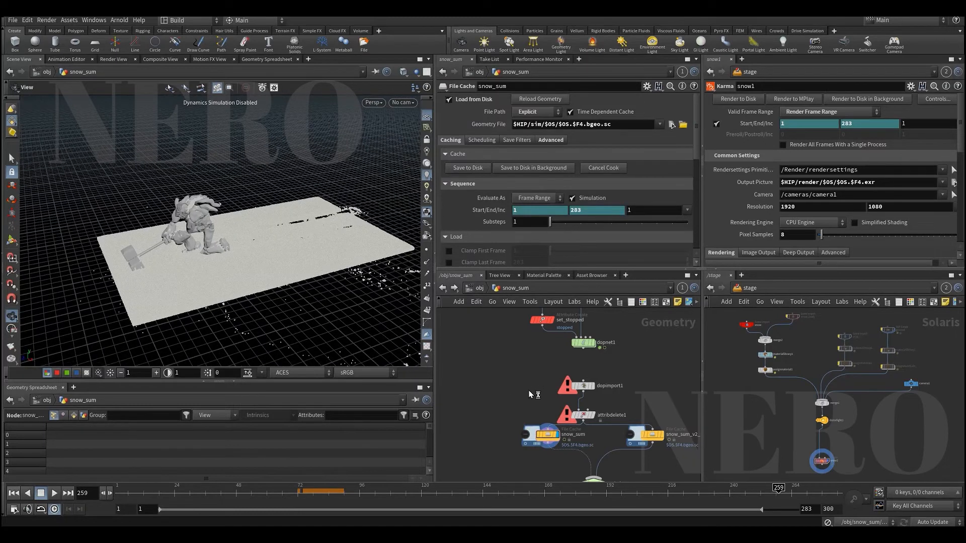
scroll(531, 394, up, 3)
drag(163, 489, 292, 496)
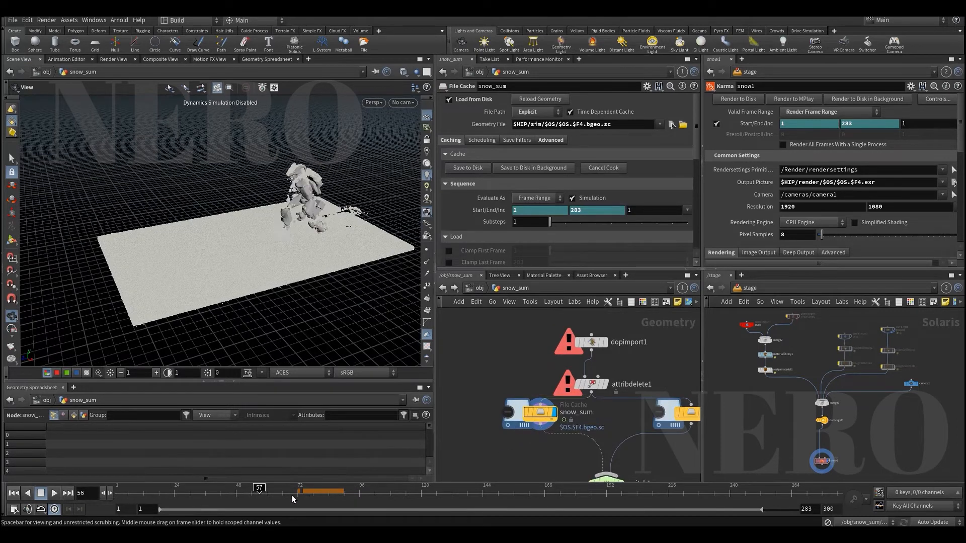
Inspect the set_stopped Attribute Create node above dopnet1 and display its result in the viewport
scroll(528, 426, down, 4)
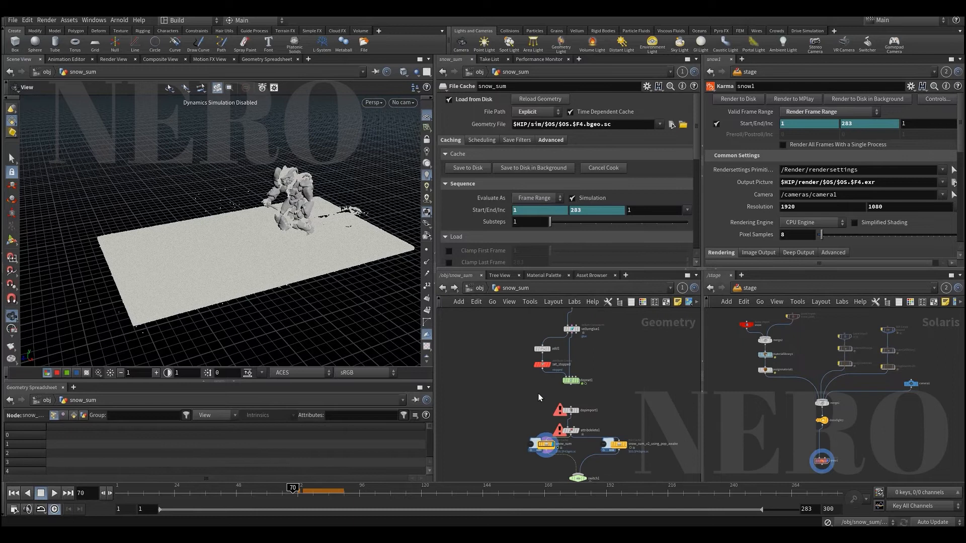
scroll(539, 397, up, 5)
click(520, 395)
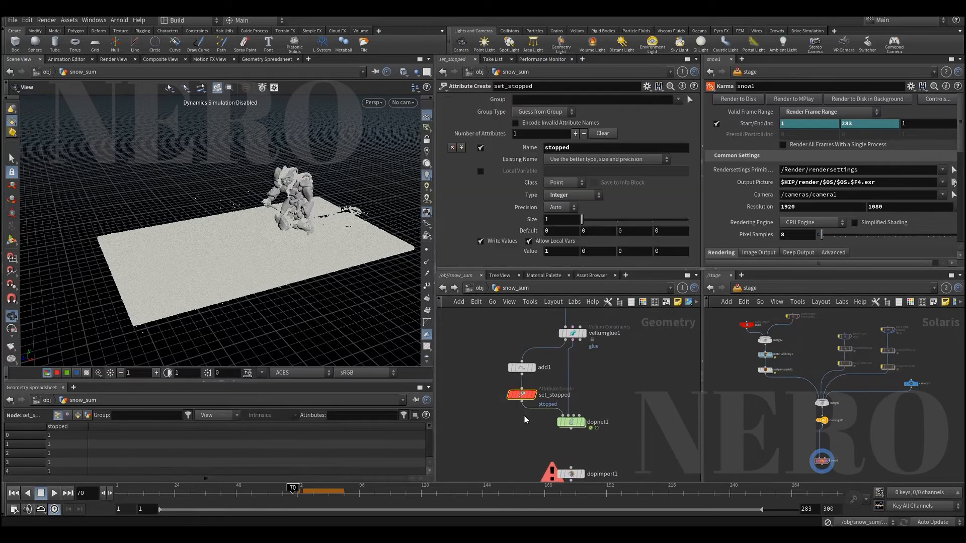
scroll(524, 416, up, 2)
key(r)
drag(295, 255, 244, 264)
Look inside dopnet1 at the popawaken1 volume and self-awaken settings, and return to the snow_sum network
click(597, 428)
double_click(597, 426)
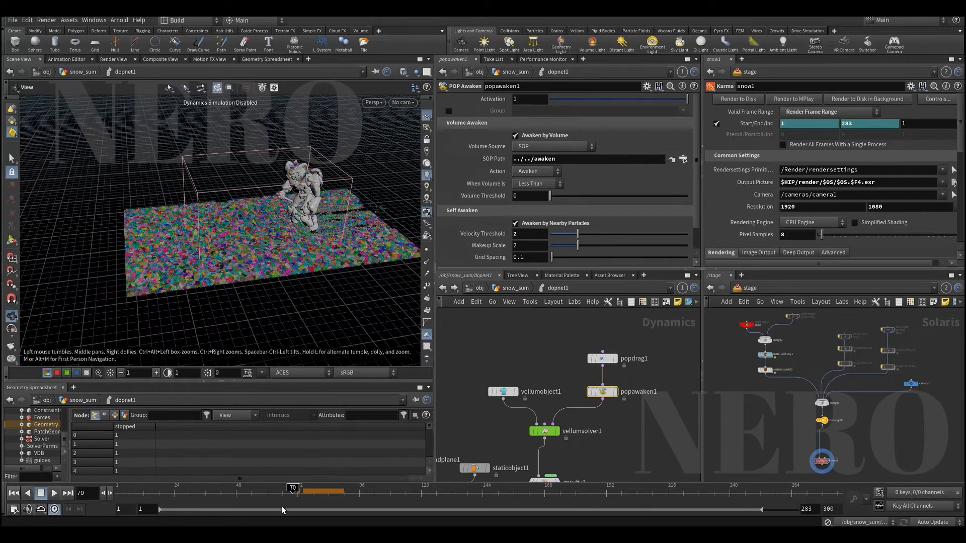
drag(317, 204, 308, 197)
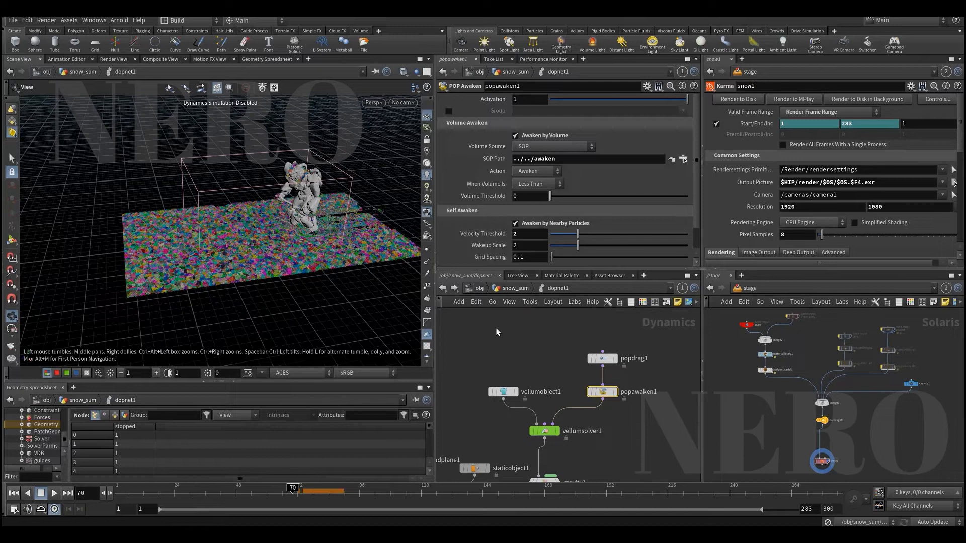
key(u)
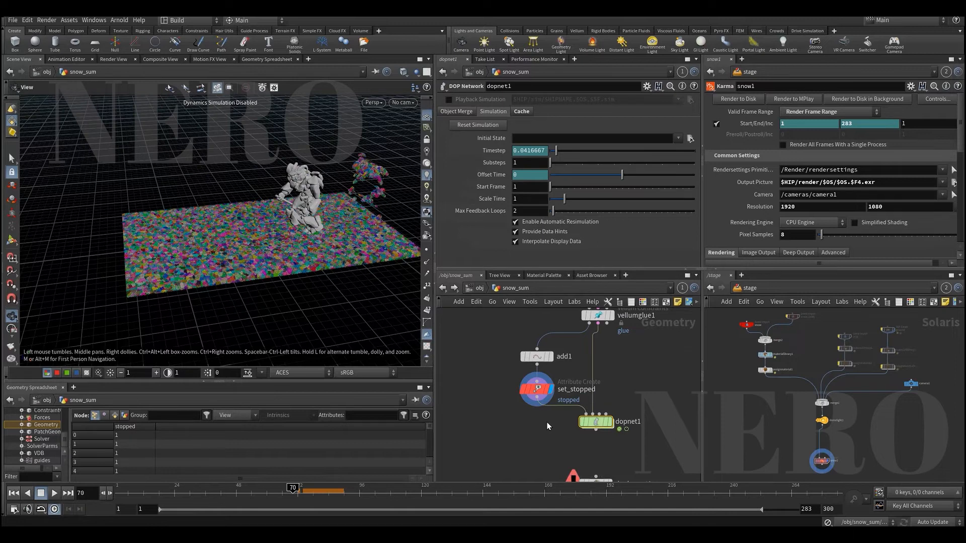
Bypass the set_stopped and dopnet1 nodes
click(541, 389)
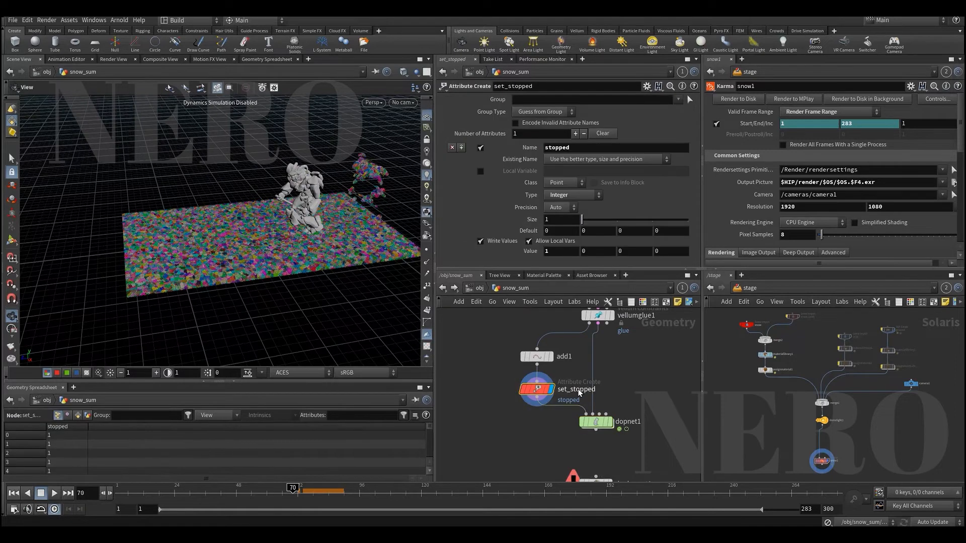
scroll(557, 360, down, 3)
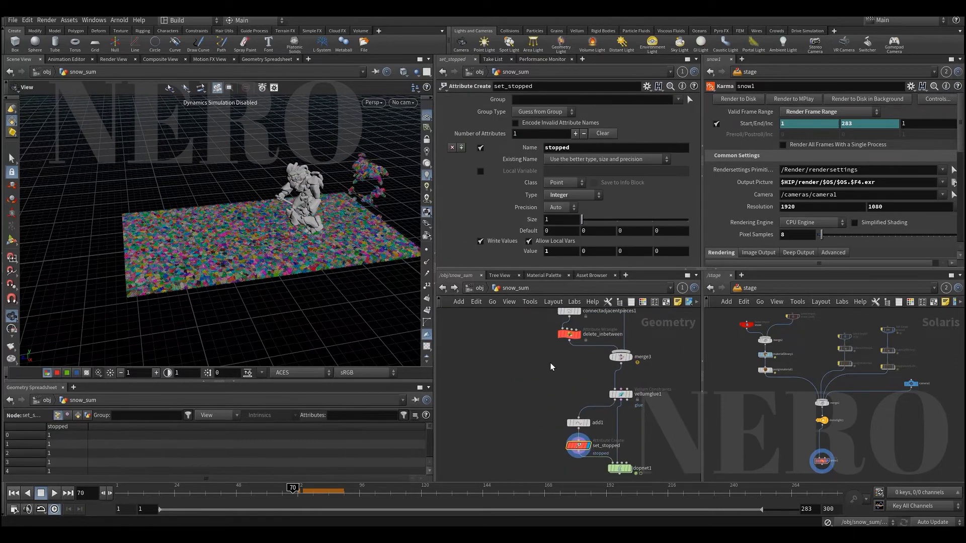
key(b)
middle_drag(653, 449, 654, 425)
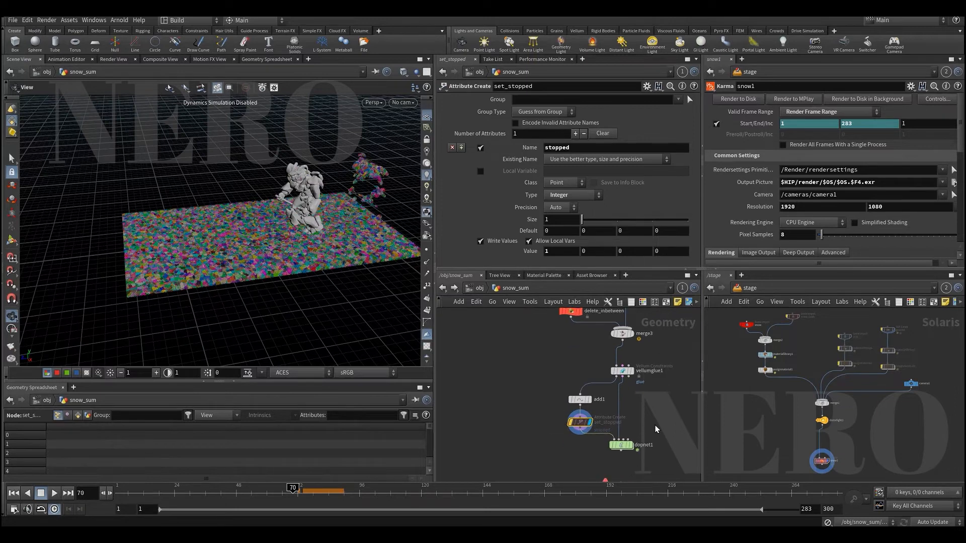
drag(622, 460, 615, 461)
Display delete_inbetween followed by add1 in the viewport to examine the snow clusters from above
middle_drag(494, 361, 503, 399)
click(587, 348)
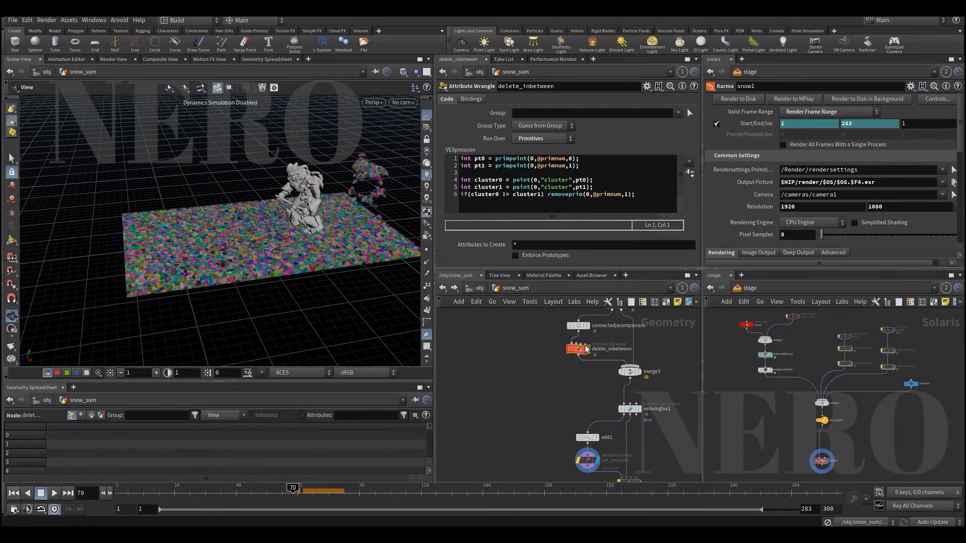
key(shift+w)
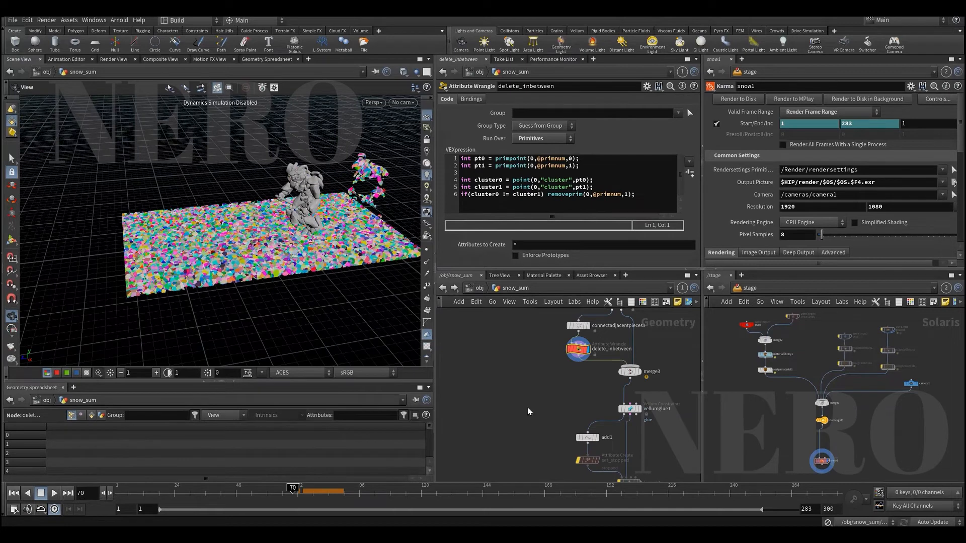
click(593, 439)
drag(311, 242, 312, 274)
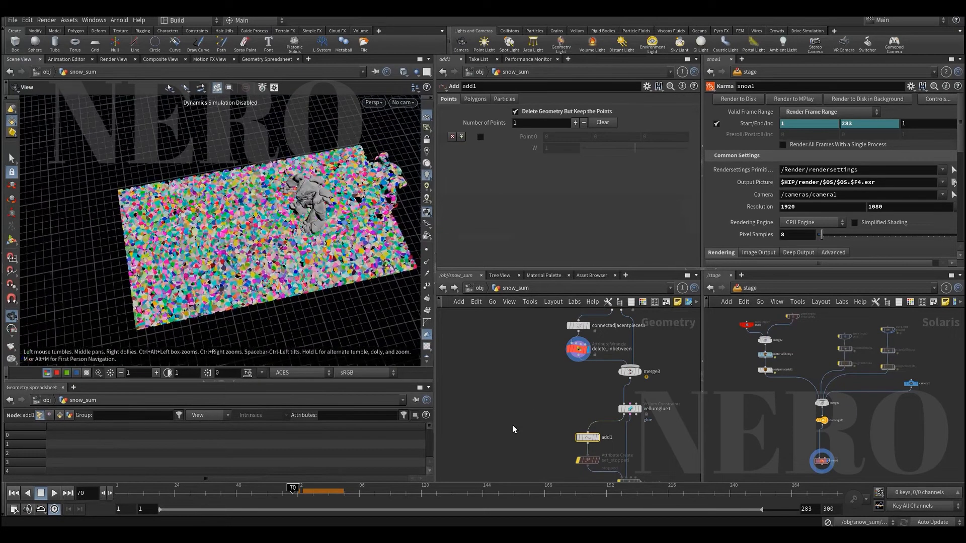
click(596, 438)
drag(358, 291, 335, 276)
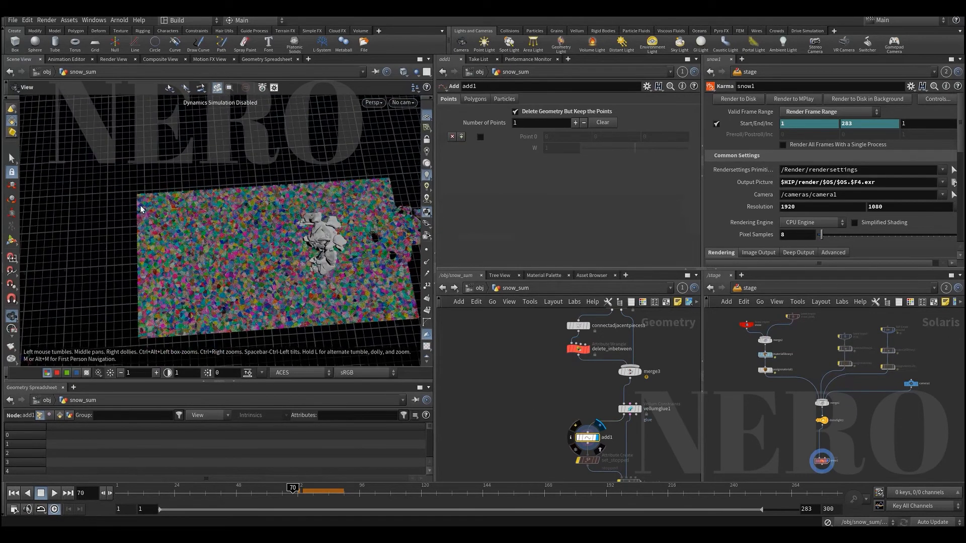
Box-select the clusters lengthwise across the snow slab from the top view, and return to the perspective view
key(space+2)
scroll(199, 201, down, 5)
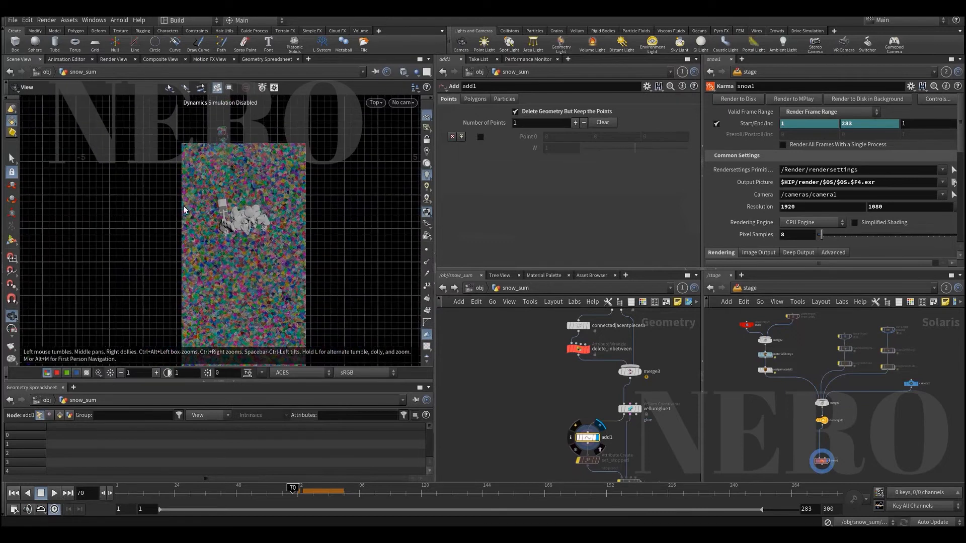
scroll(204, 188, down, 2)
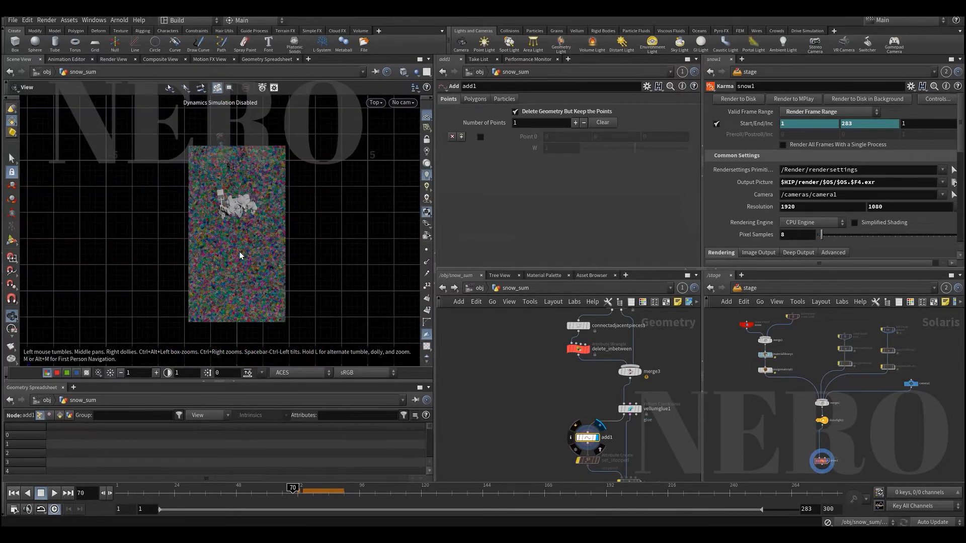
key(s)
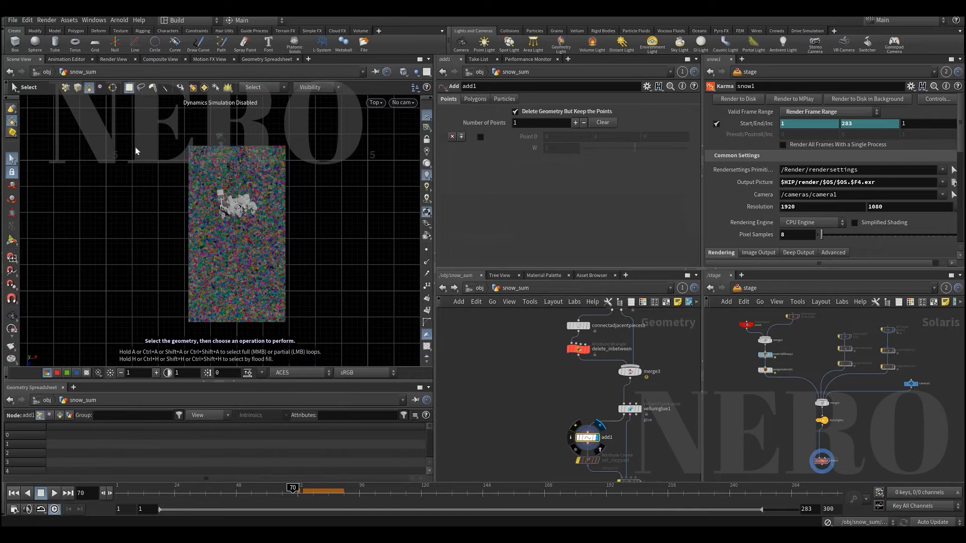
click(66, 88)
drag(198, 132, 282, 344)
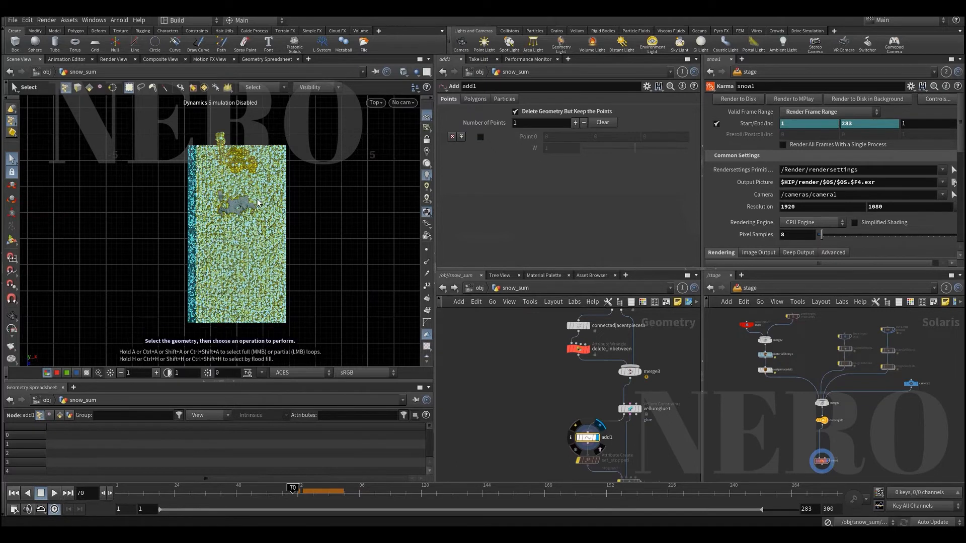
key(Escape)
mouse_move(296, 209)
mouse_down()
mouse_move(287, 234)
mouse_move(303, 202)
mouse_up()
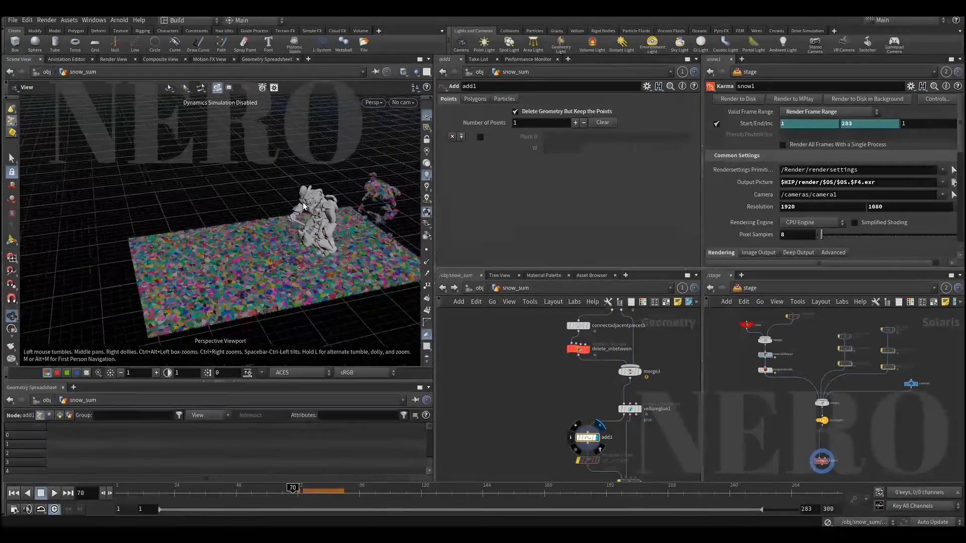
Review the VEX code of delete_inbetween that removes primitives connecting different clusters
scroll(545, 377, up, 2)
click(583, 343)
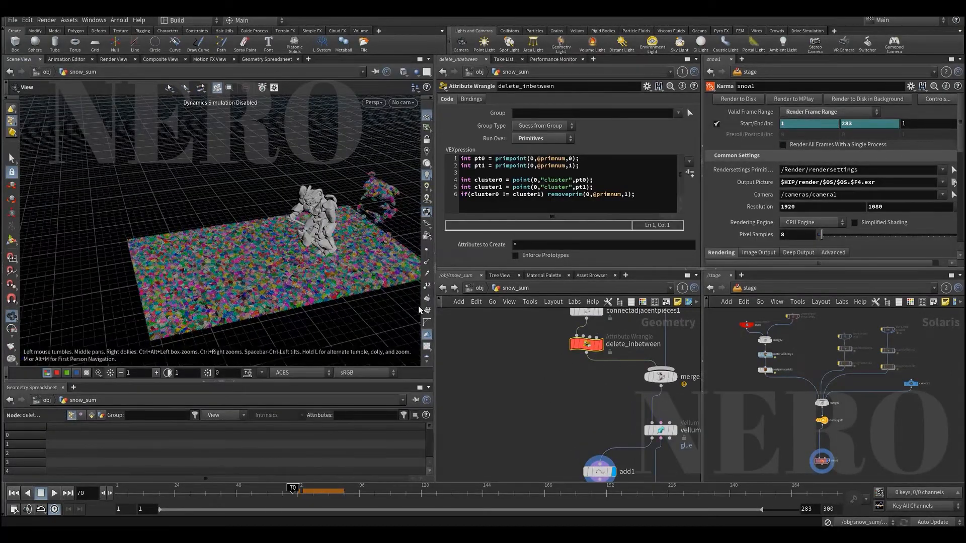
drag(268, 263, 278, 267)
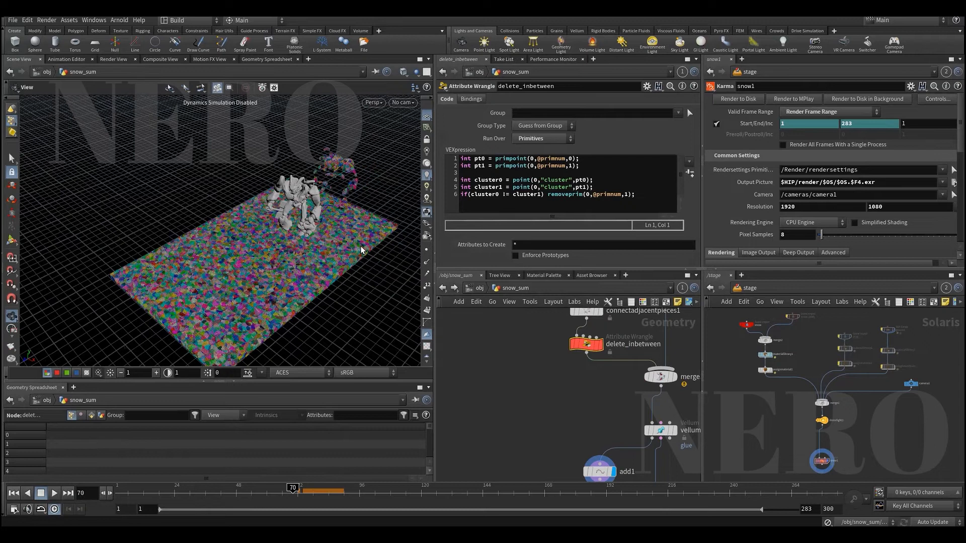
Remove the bypass from the set_stopped and dopnet1 nodes
scroll(564, 388, down, 3)
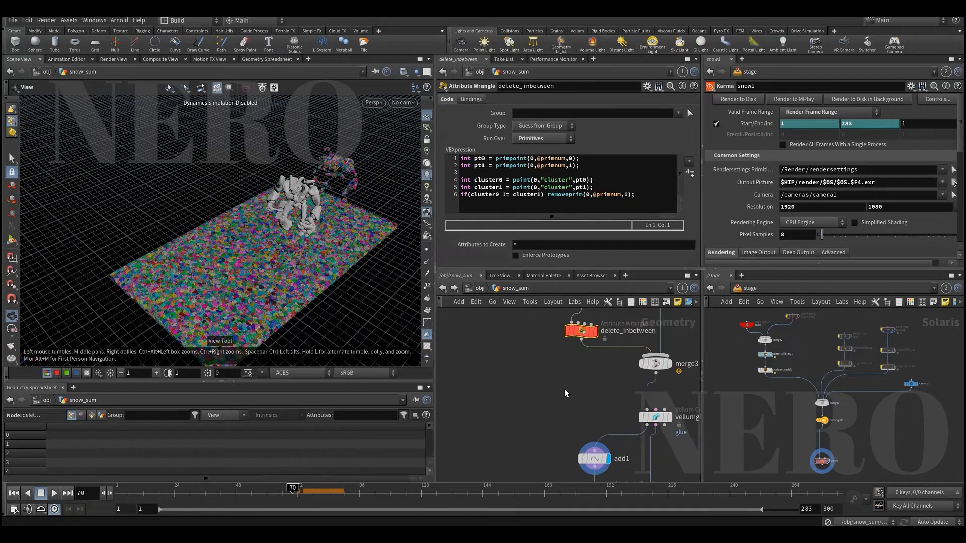
middle_drag(559, 473, 529, 409)
scroll(536, 395, up, 1)
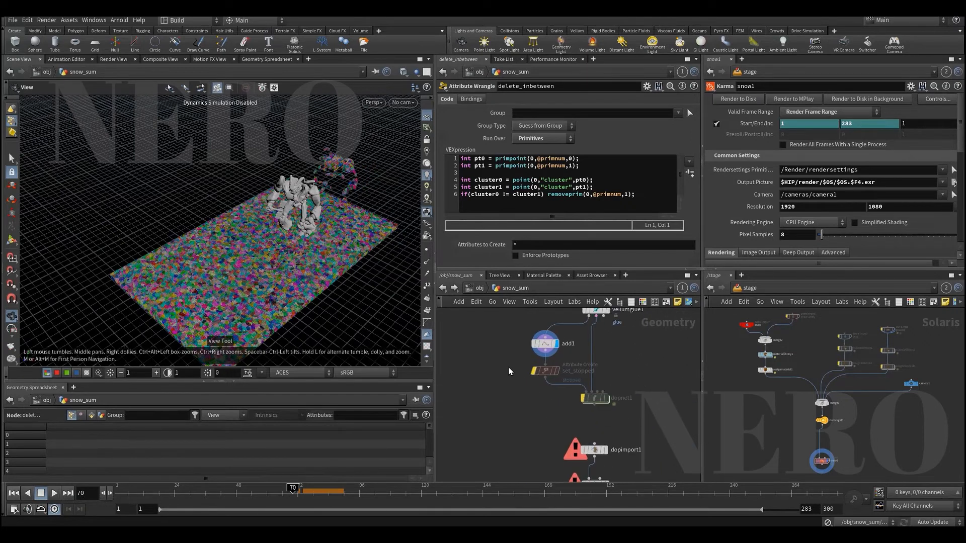
drag(508, 368, 605, 420)
key(b)
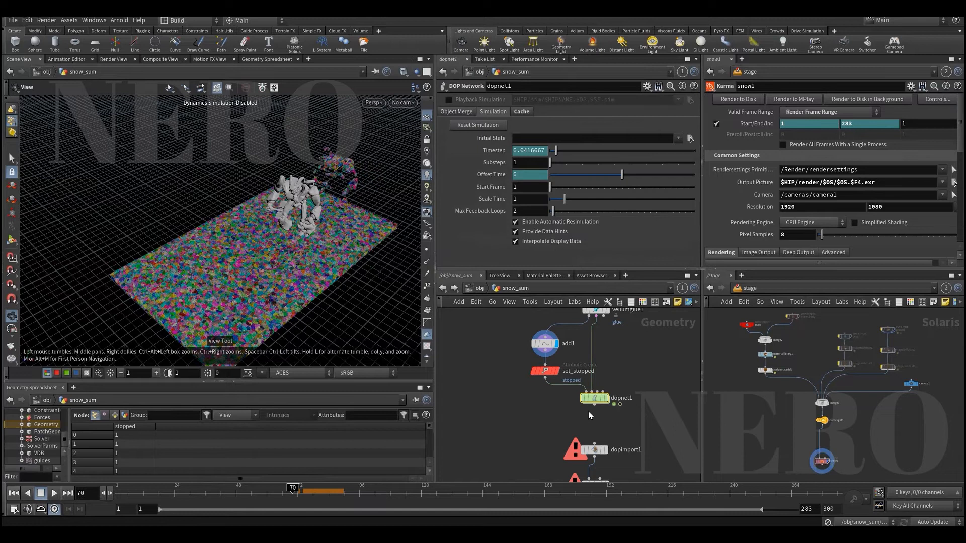
Display switch1 and bring up the parameters of sprite1 below it
click(606, 398)
middle_drag(569, 450, 542, 388)
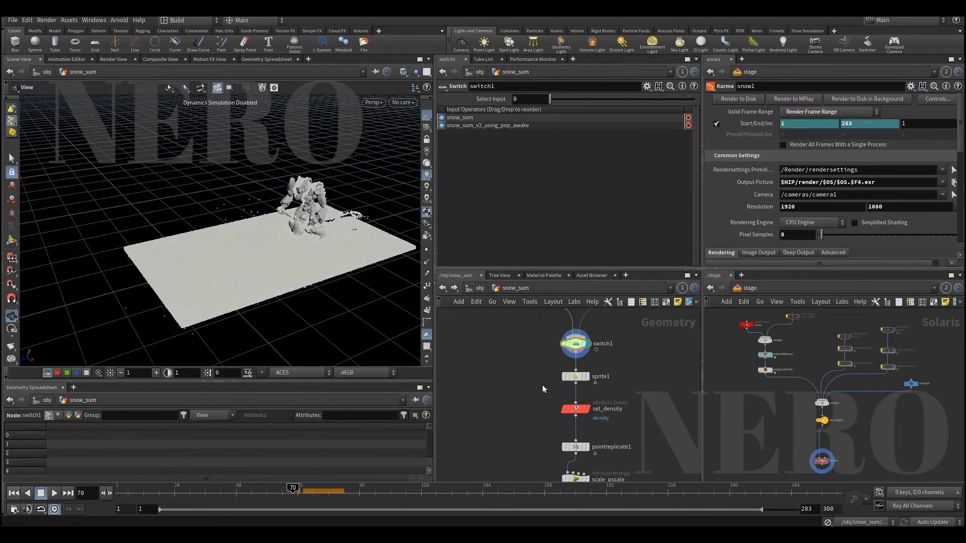
drag(542, 385, 603, 366)
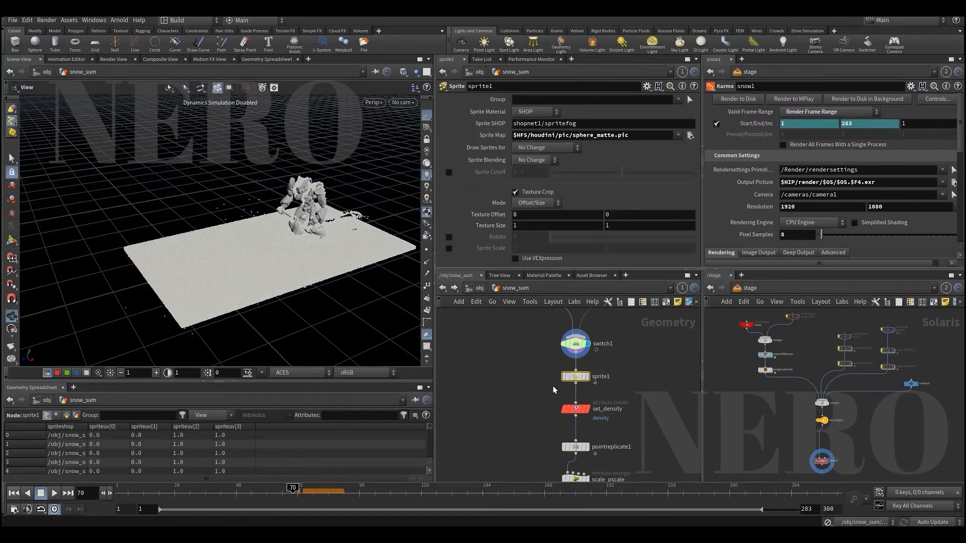
Display sprite1 and inspect the sprite-rendered snow closely around the robot's feet
key(r)
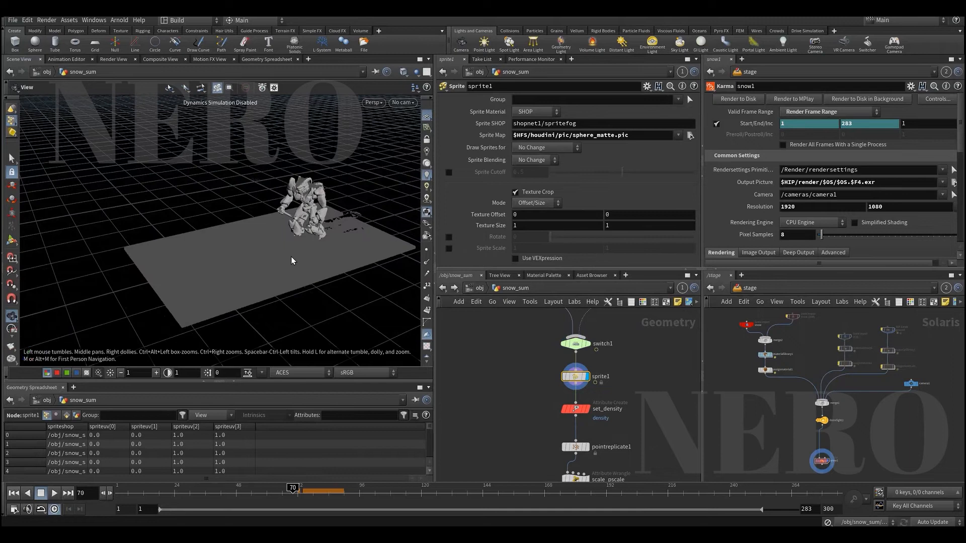
scroll(354, 165, up, 5)
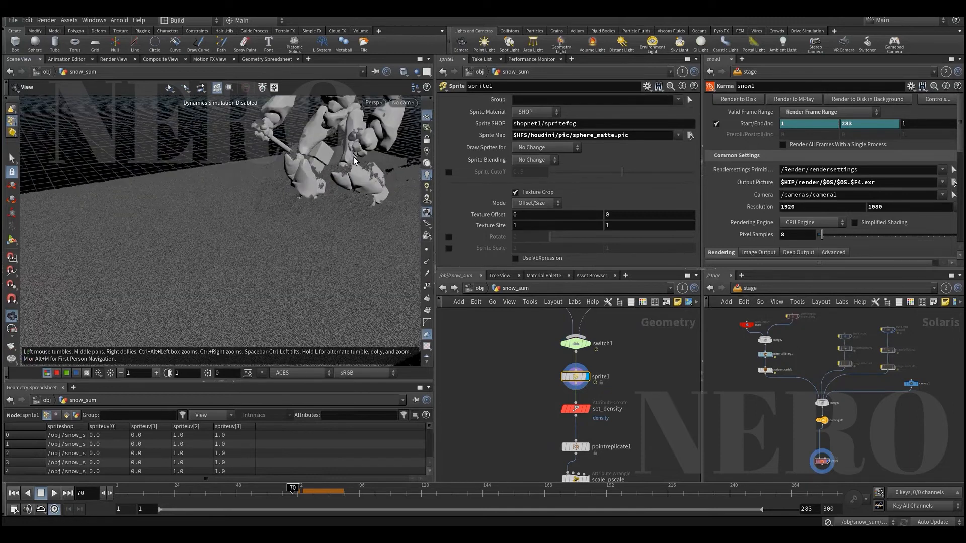
drag(494, 364, 644, 395)
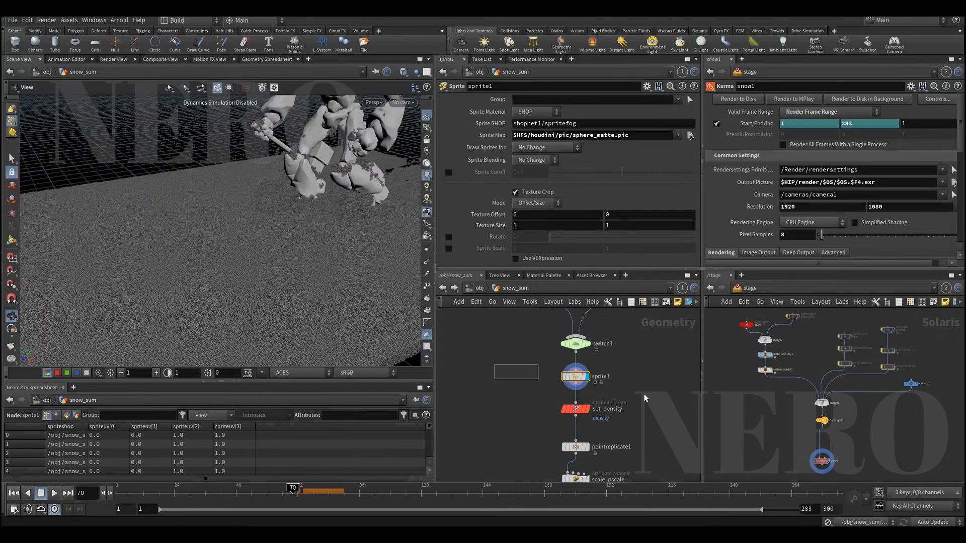
middle_drag(644, 376, 608, 398)
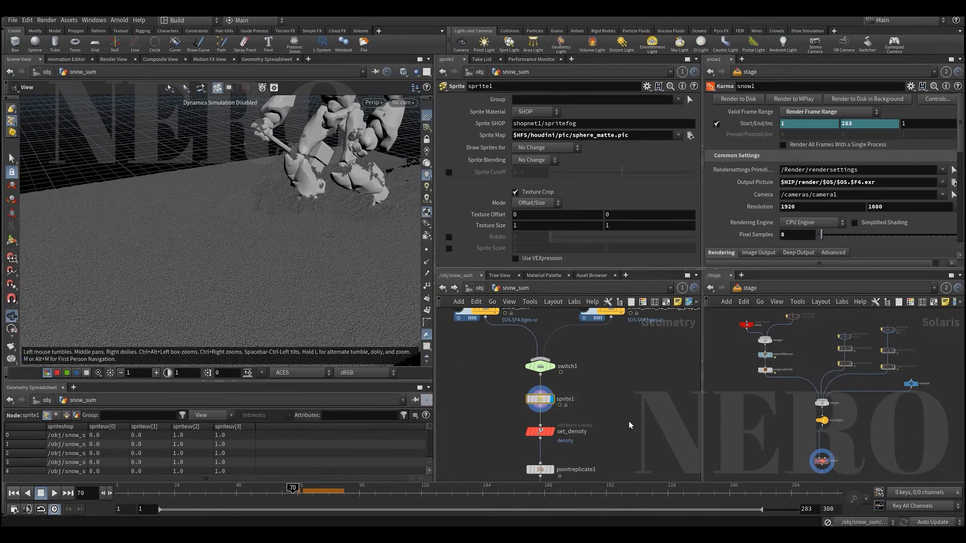
Choose sphere_matte.pic from $HFS/houdini/pic/ as the Sprite Map of sprite1
click(690, 136)
drag(606, 23, 532, 136)
scroll(502, 311, down, 3)
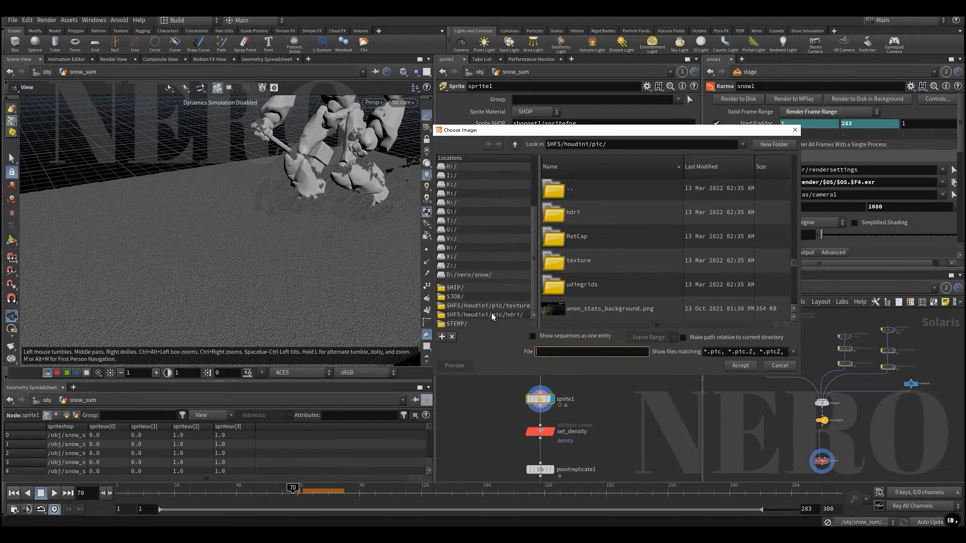
click(518, 306)
click(574, 188)
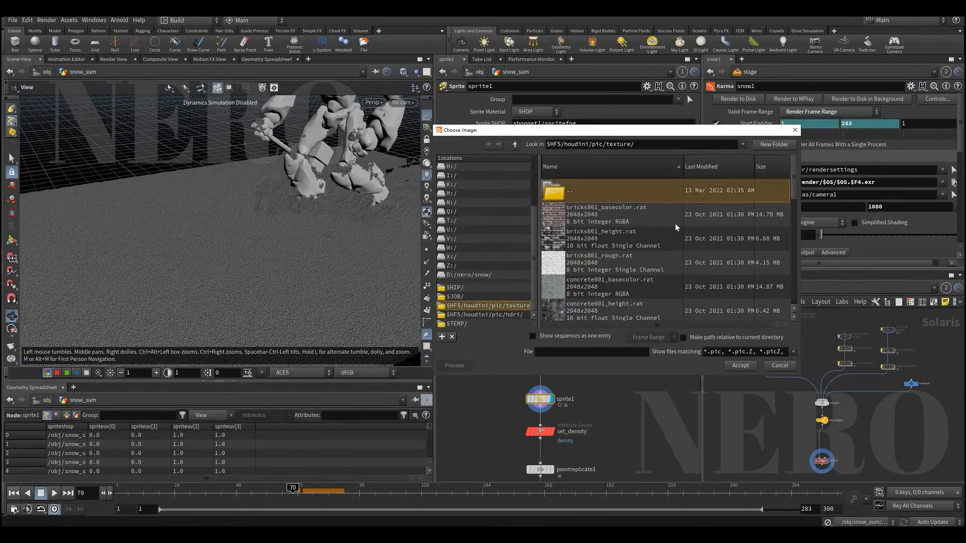
double_click(560, 192)
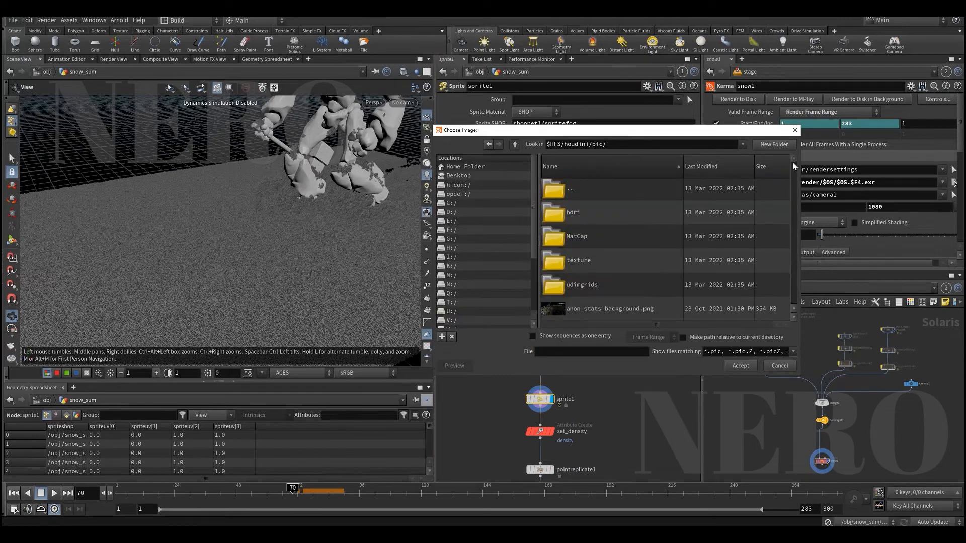
drag(793, 165, 780, 268)
scroll(780, 267, up, 1)
click(593, 219)
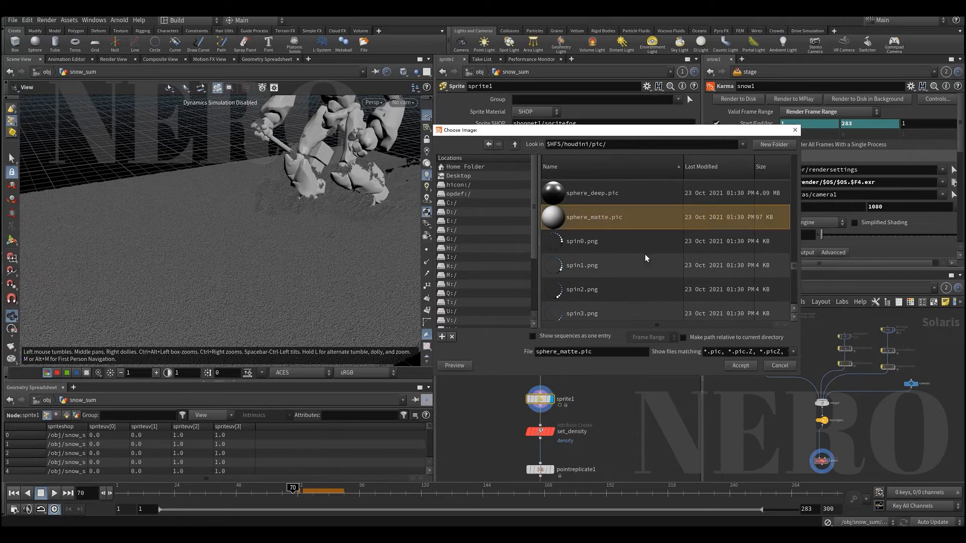
click(740, 365)
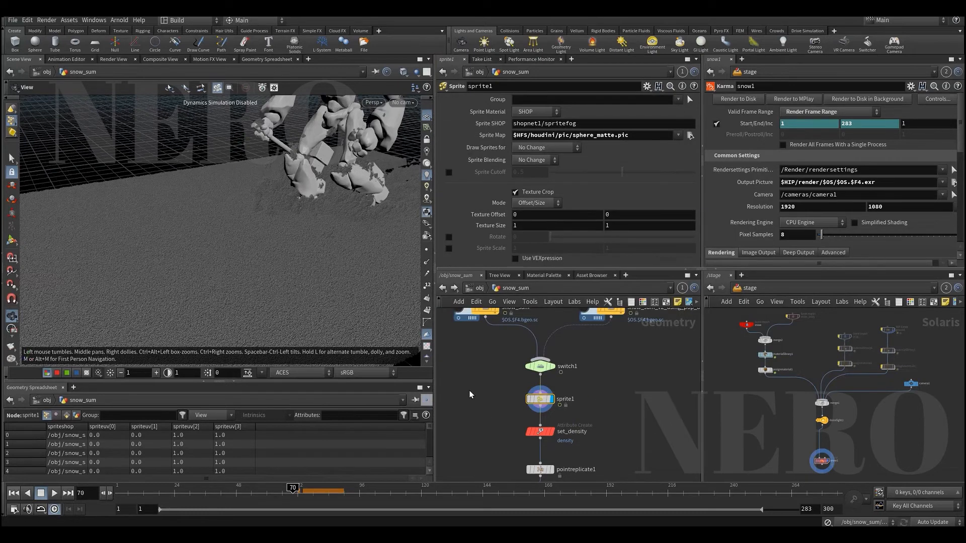
Display set_density, review its density attribute settings, and compare the snow in wireframe and shaded modes
middle_drag(634, 442, 639, 395)
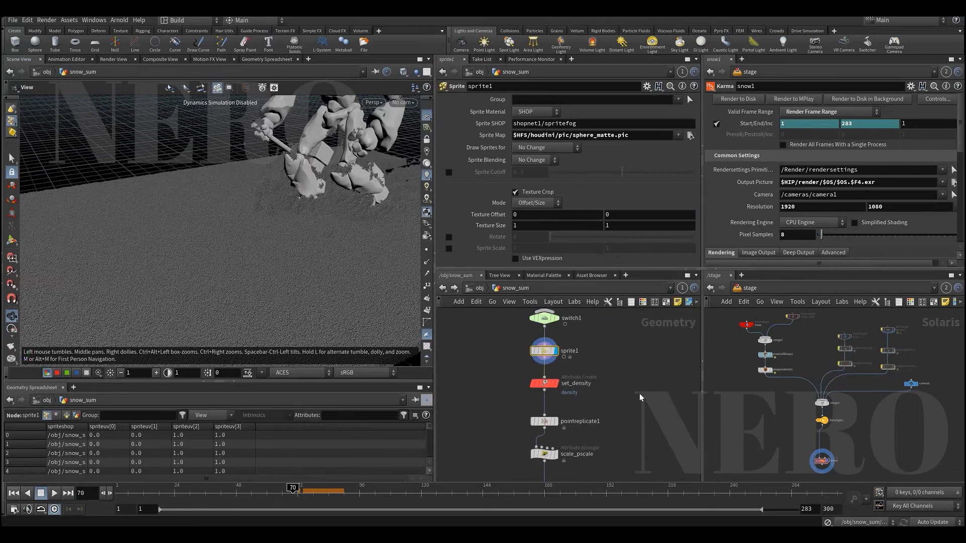
click(544, 383)
click(556, 383)
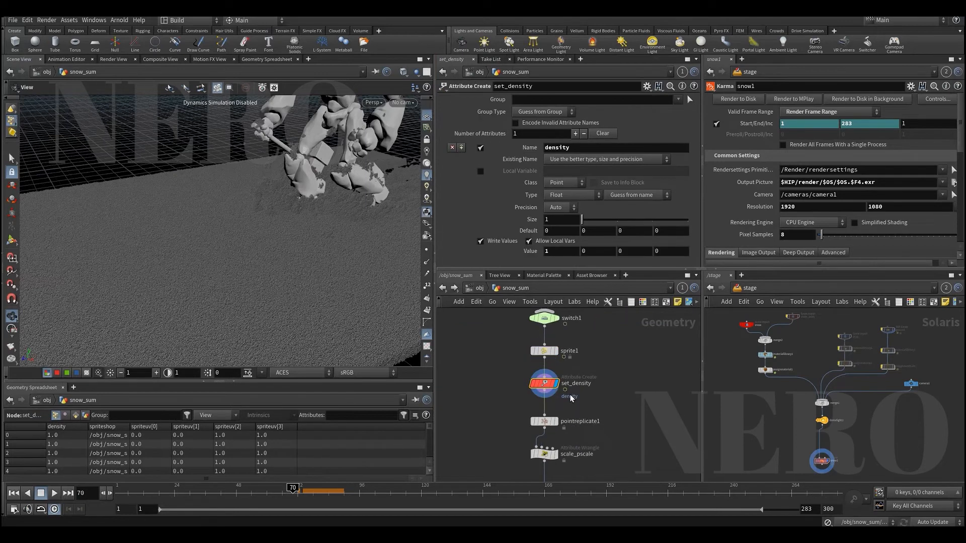
middle_drag(506, 393, 497, 331)
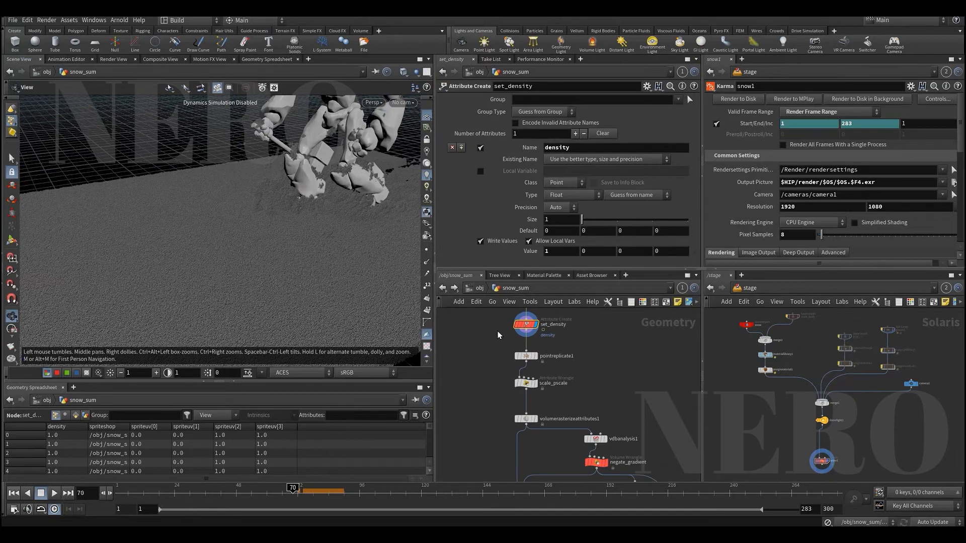
key(w)
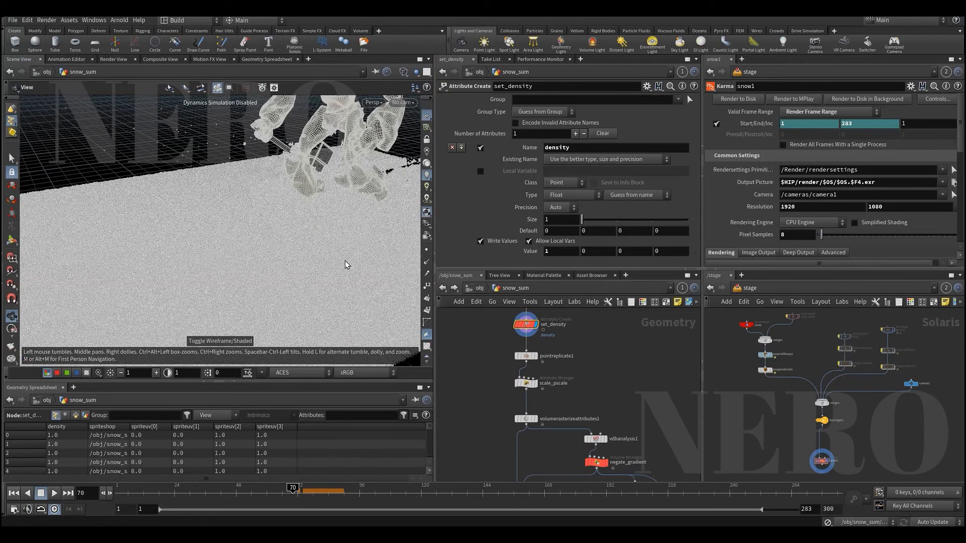
key(w)
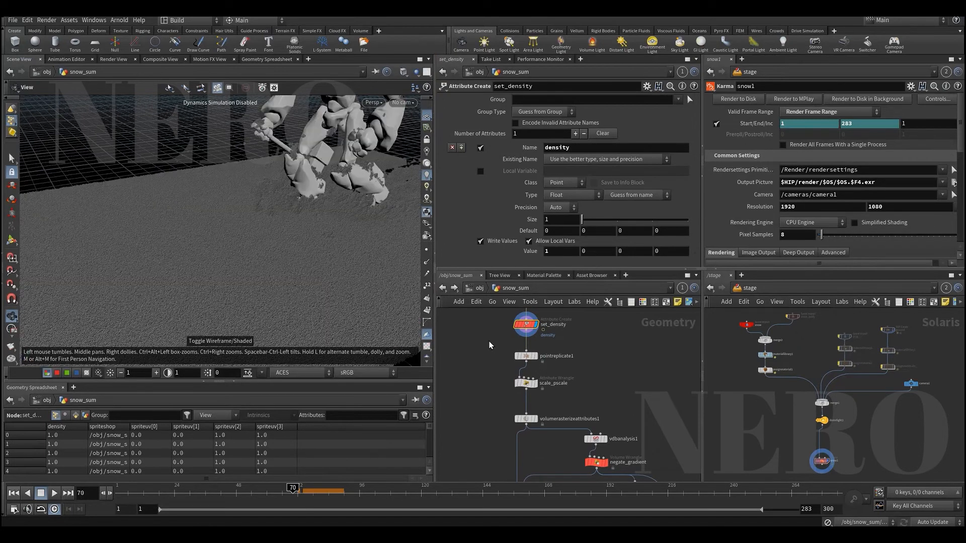
Switch the scene's update mode to Manual and move the display to pointreplicate1
drag(489, 341, 591, 361)
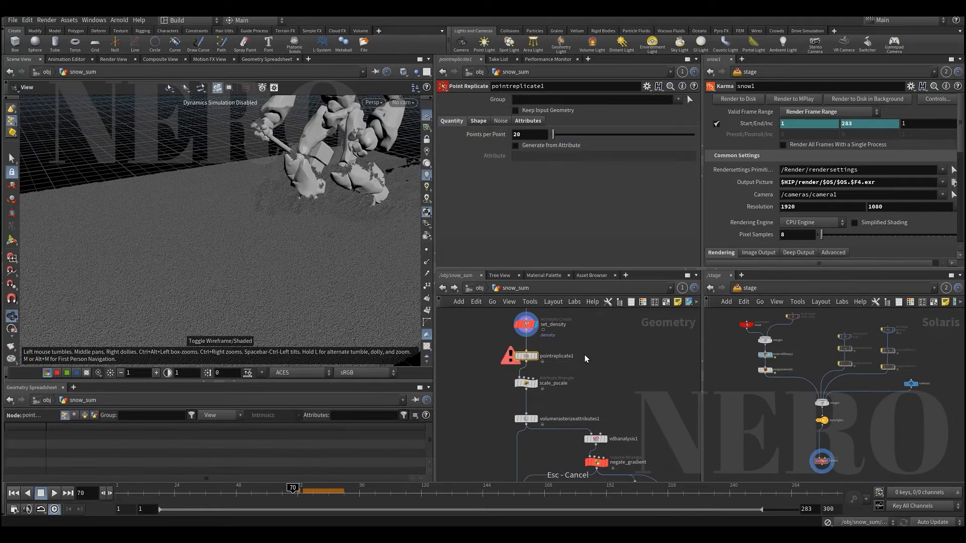
click(933, 521)
click(934, 520)
scroll(565, 361, up, 2)
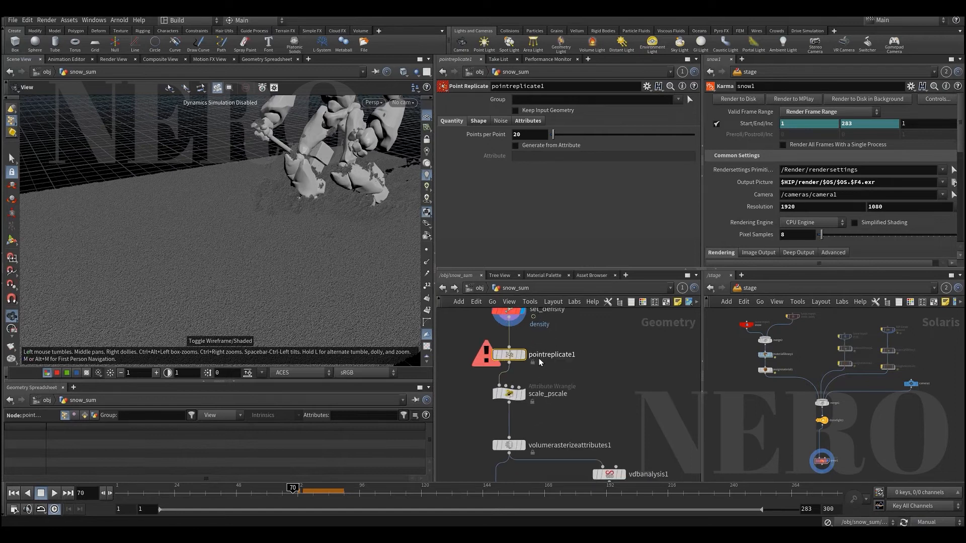
middle_drag(466, 340, 536, 346)
key(r)
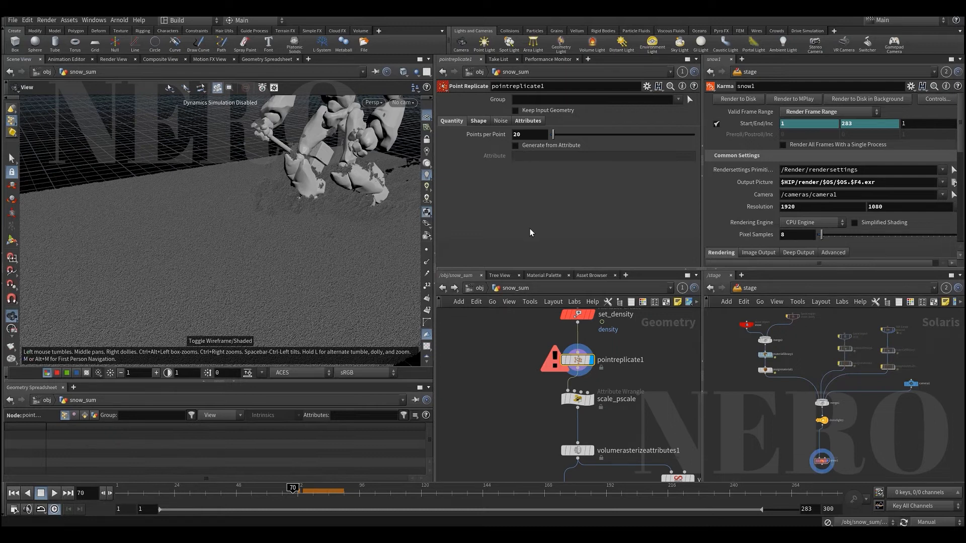
Check the Points per Point value of pointreplicate1 and the incoming point count in set_density's node info
drag(506, 348, 652, 382)
double_click(521, 134)
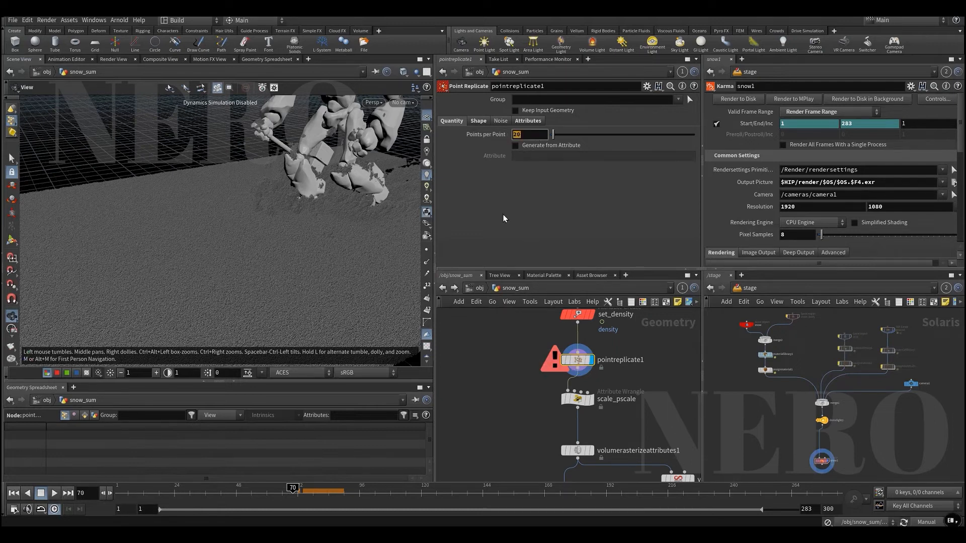
key(Return)
scroll(524, 360, down, 4)
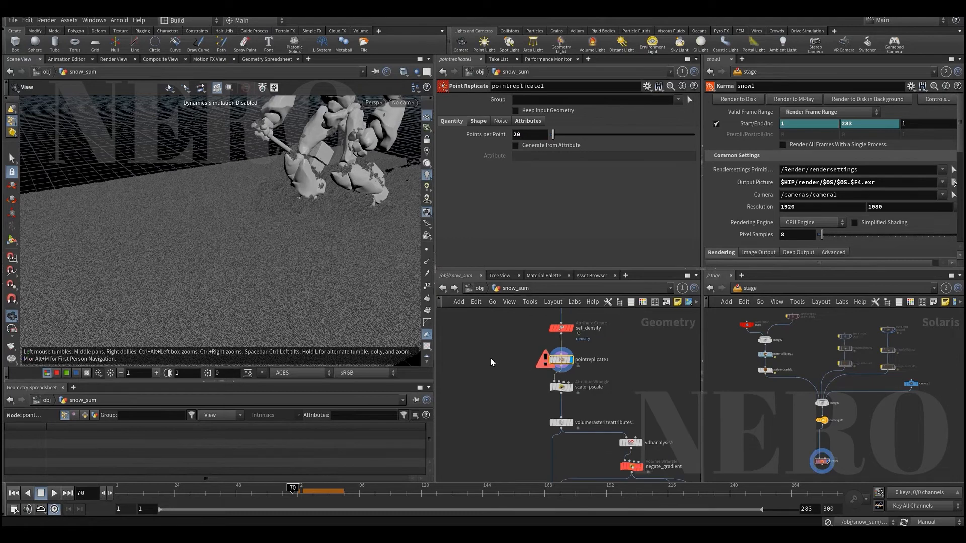
click(520, 388)
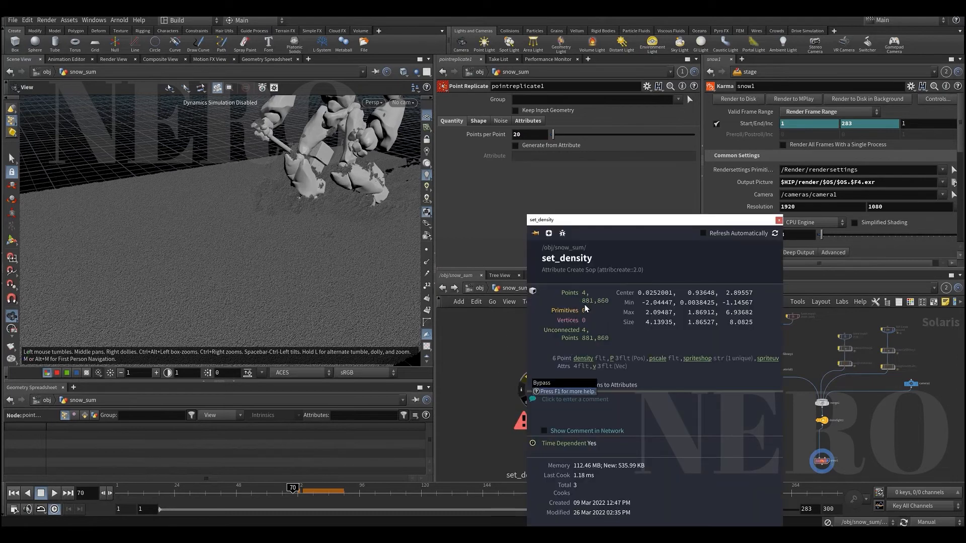
Review the scale_pscale code, highlighting the cbrt(ch("numpts")) expression that divides pscale
middle_drag(488, 449, 521, 363)
drag(534, 333, 605, 344)
scroll(514, 345, up, 2)
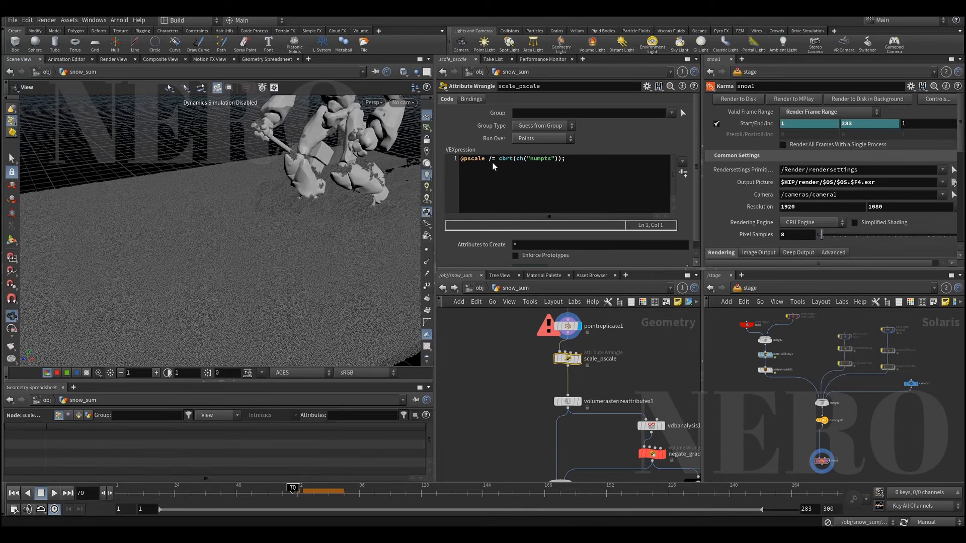
drag(499, 160, 561, 162)
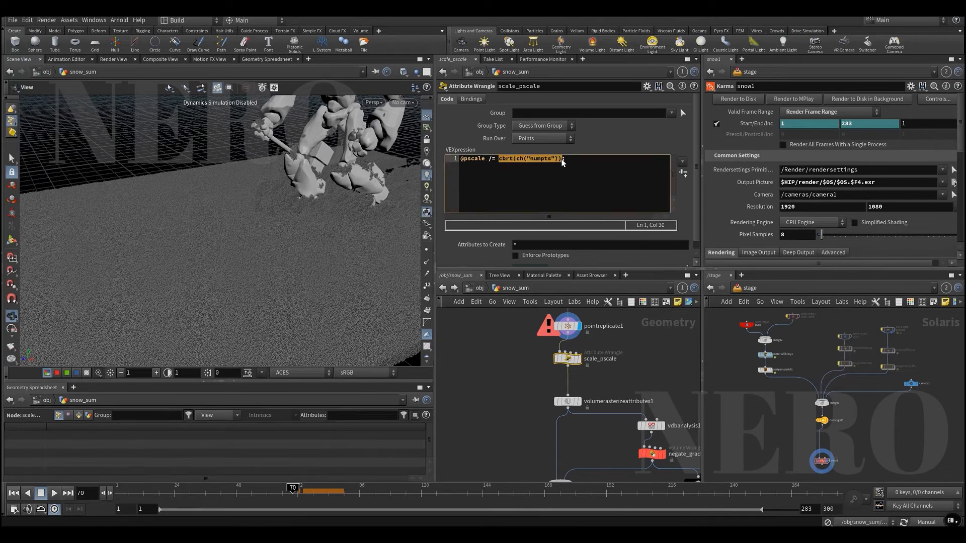
click(503, 160)
drag(498, 160, 563, 161)
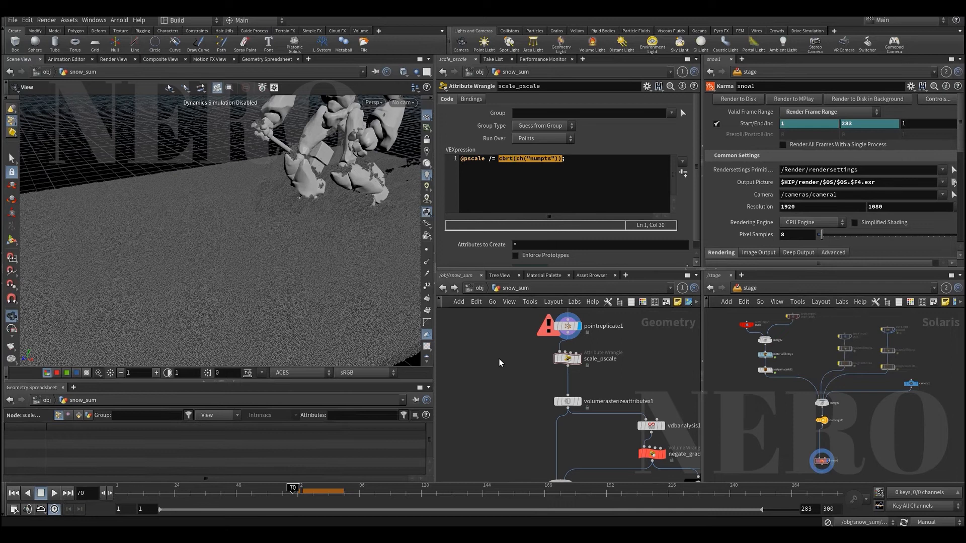
scroll(499, 359, down, 1)
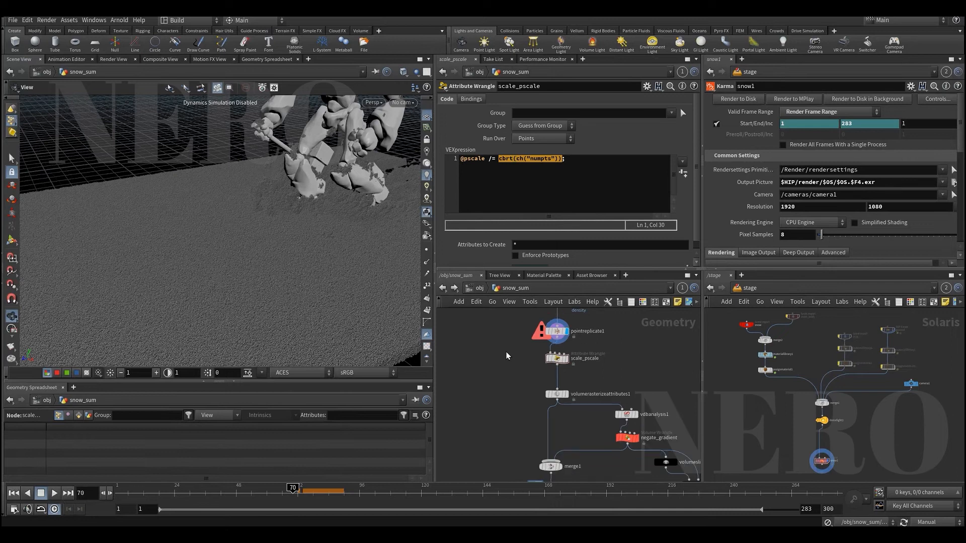
click(516, 159)
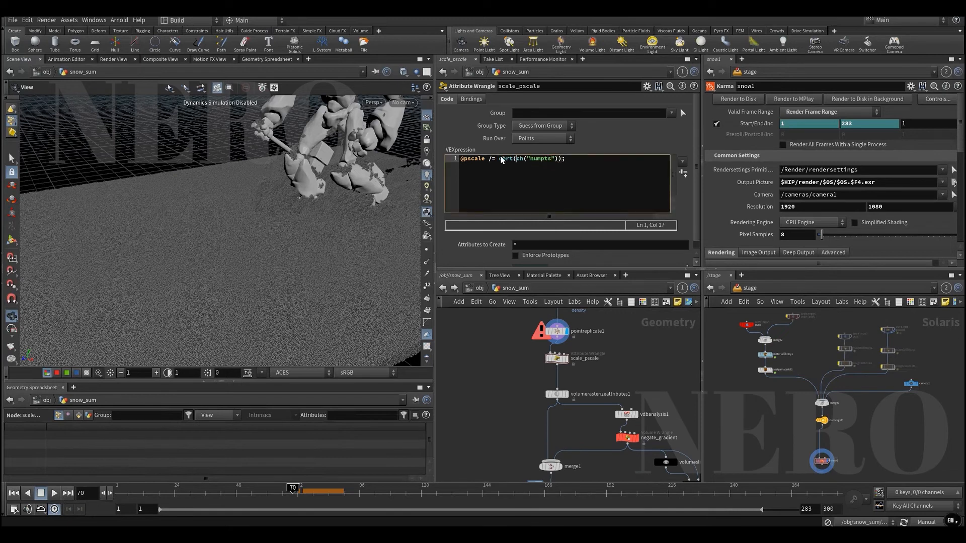
drag(502, 159, 557, 159)
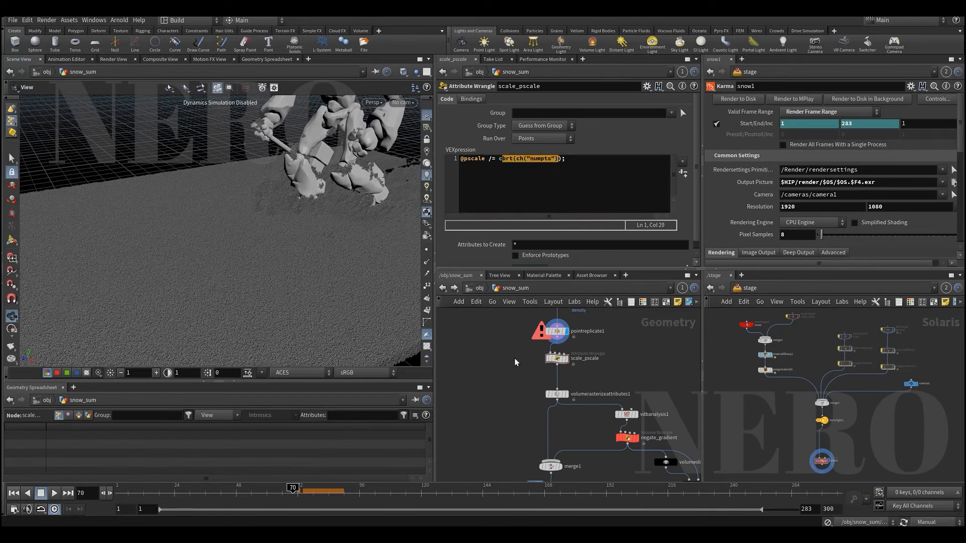
Display scale_pscale and volumerasterizeattributes1 in turn, and review the latter's density rasterization settings
click(556, 358)
middle_drag(531, 374, 485, 345)
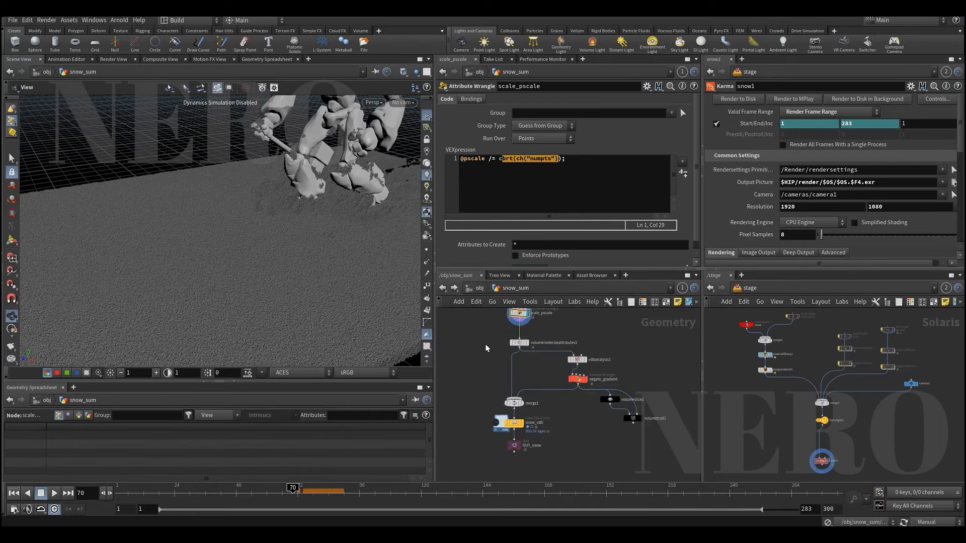
click(517, 343)
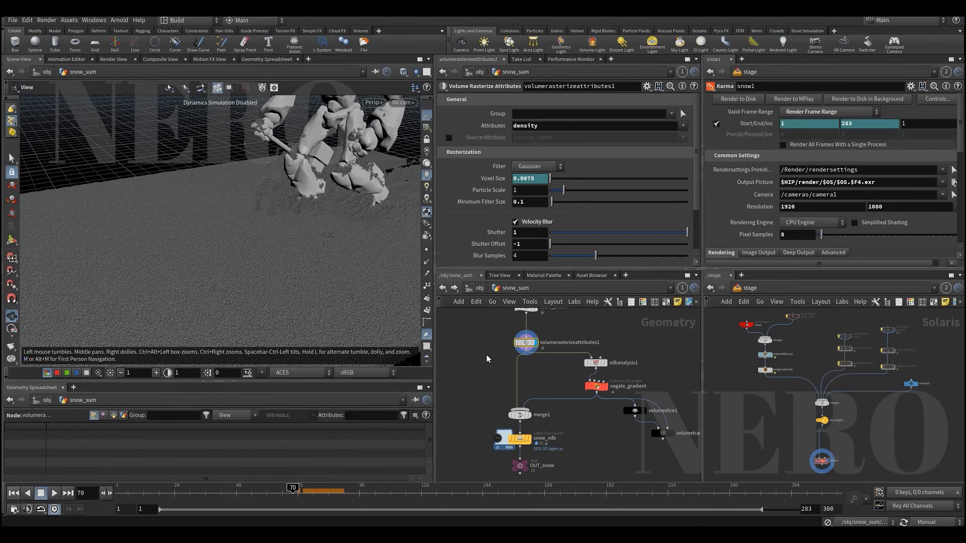
middle_drag(496, 382, 497, 349)
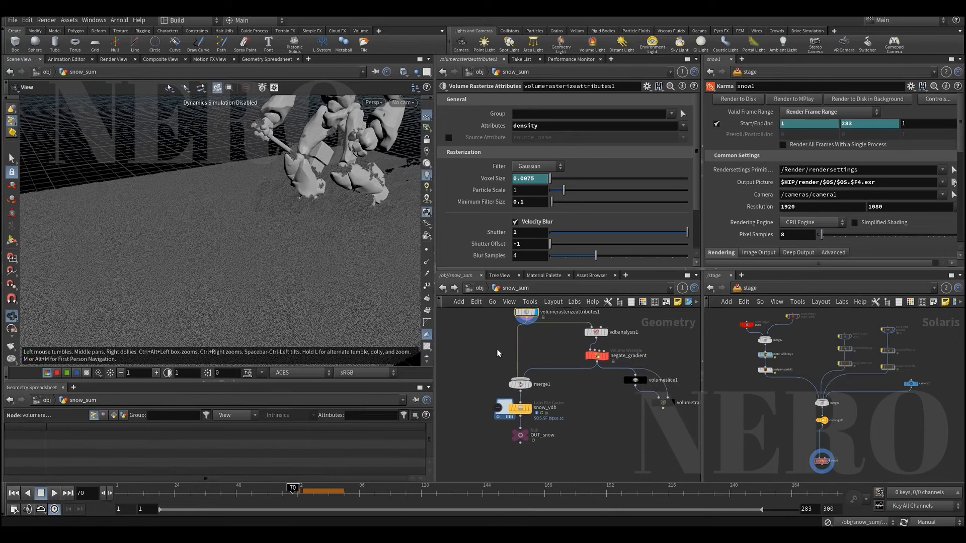
scroll(497, 349, down, 1)
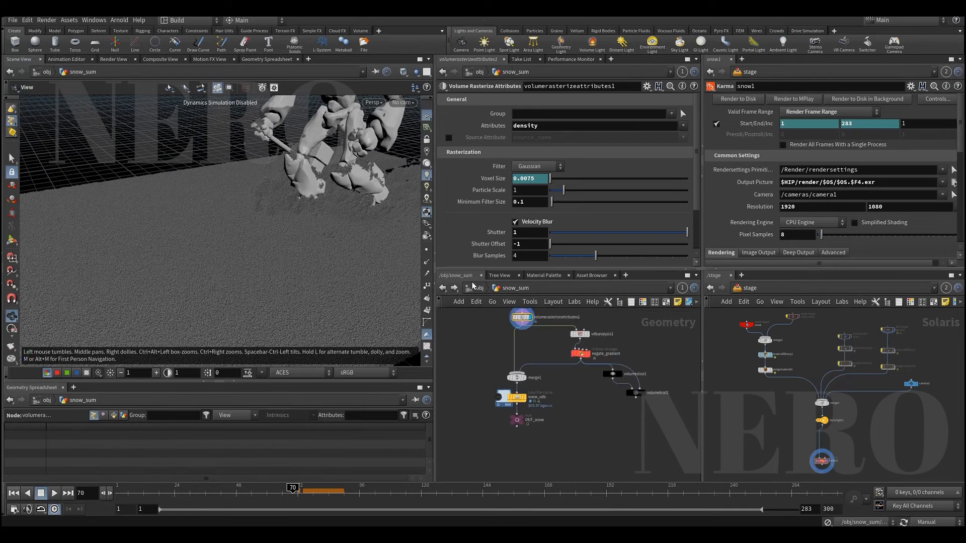
middle_drag(487, 364, 487, 354)
Display vdbanalysis1 and check its Operator and custom output name
middle_drag(589, 377, 549, 410)
scroll(567, 393, up, 2)
click(548, 357)
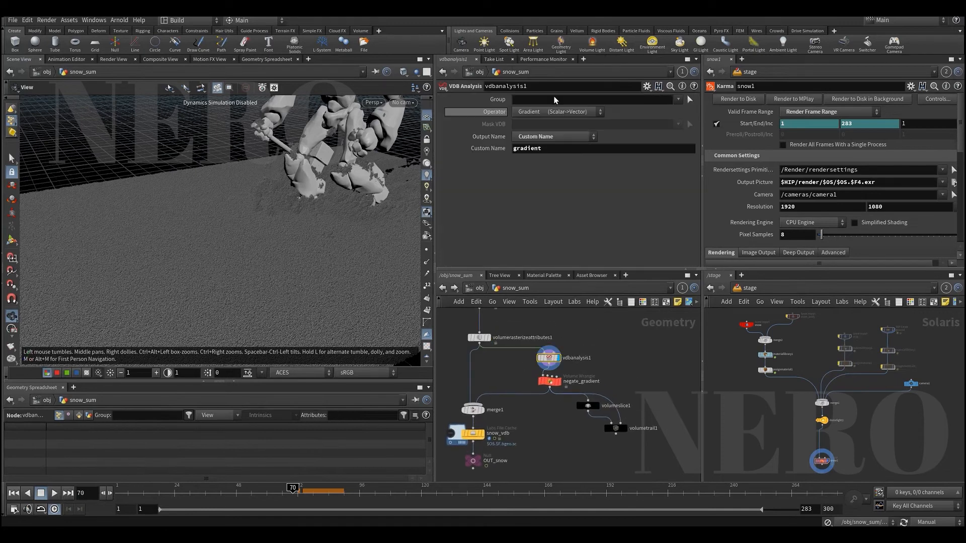
click(538, 111)
click(548, 113)
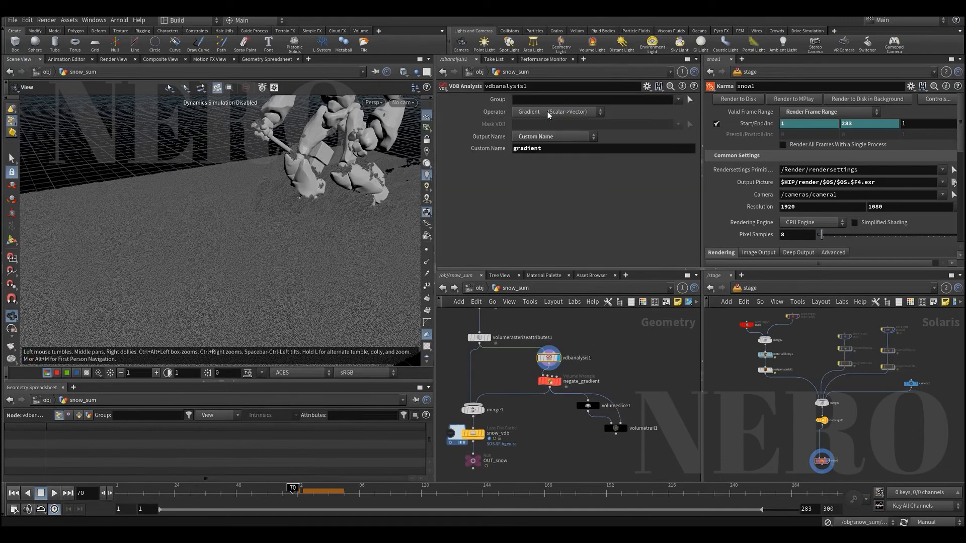
Review the VEX code of negate_gradient, and return the display to vdbanalysis1
click(479, 337)
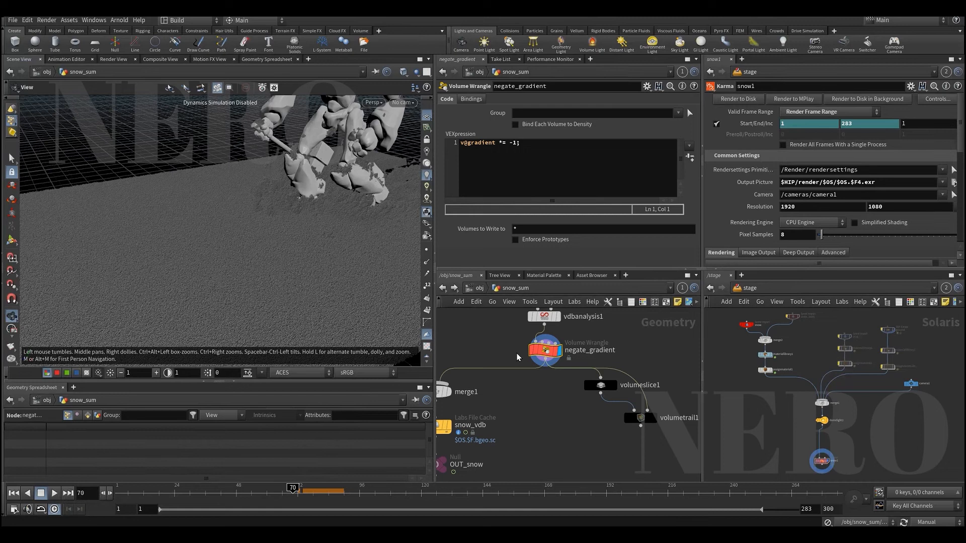
middle_drag(517, 353, 510, 371)
click(552, 335)
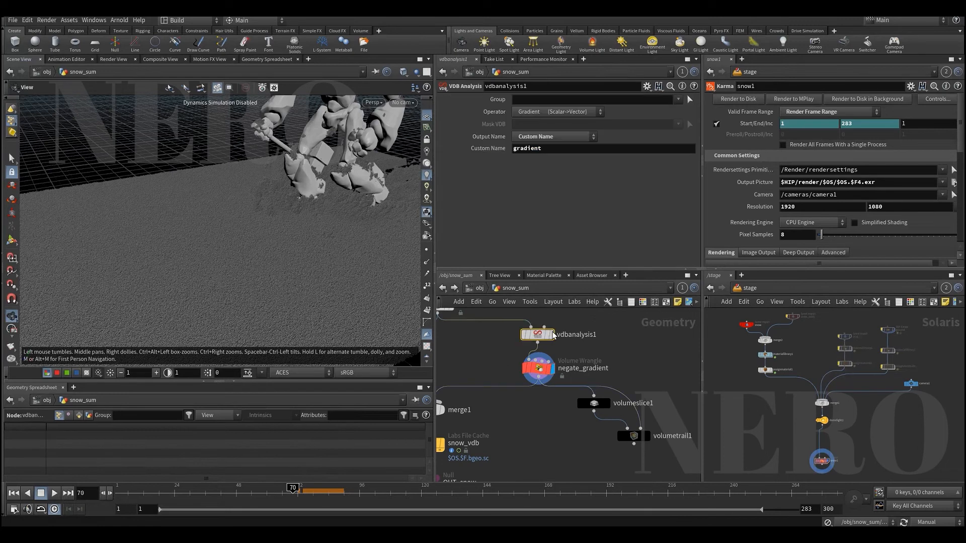
key(r)
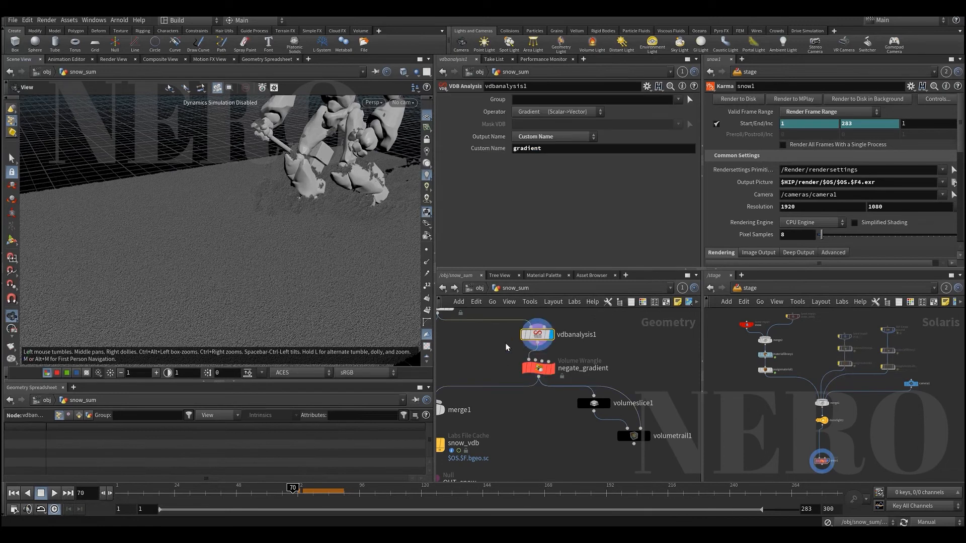
Display negate_gradient and review its VEX code, highlighting the -1 that multiplies v@gradient
click(539, 370)
key(r)
click(500, 144)
drag(509, 146, 516, 144)
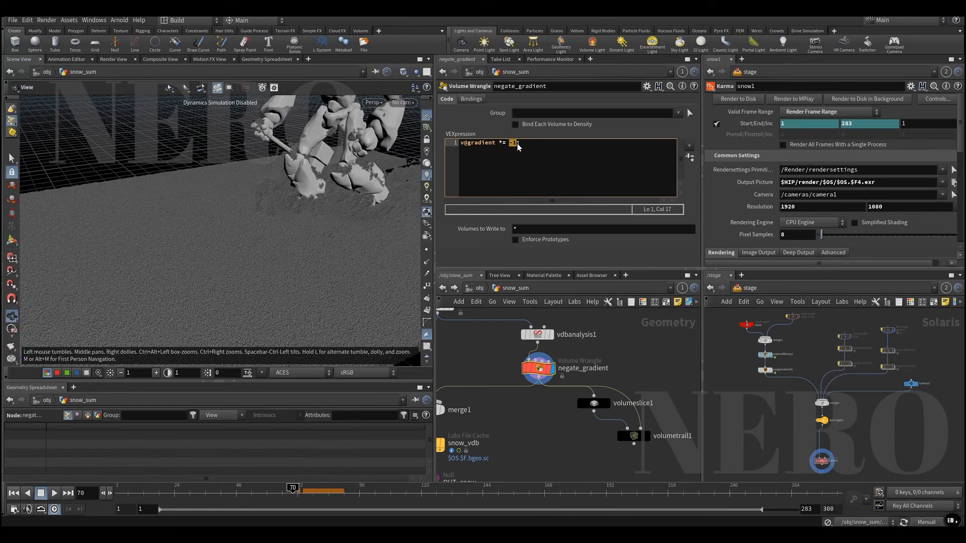
key(Home)
click(492, 346)
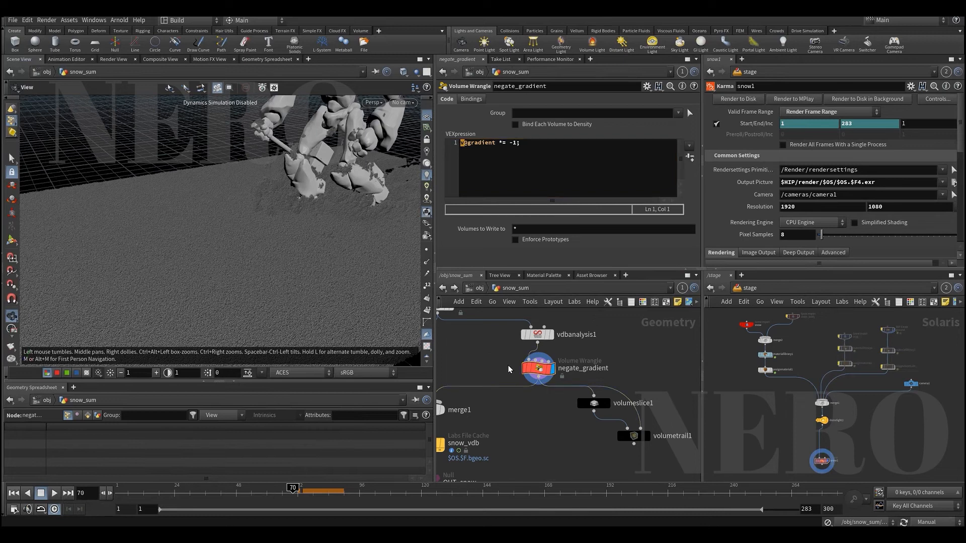
Review merge1 and its incoming density and negated gradient branches above snow_vdb
scroll(539, 429, down, 3)
middle_drag(538, 429, 625, 398)
click(552, 382)
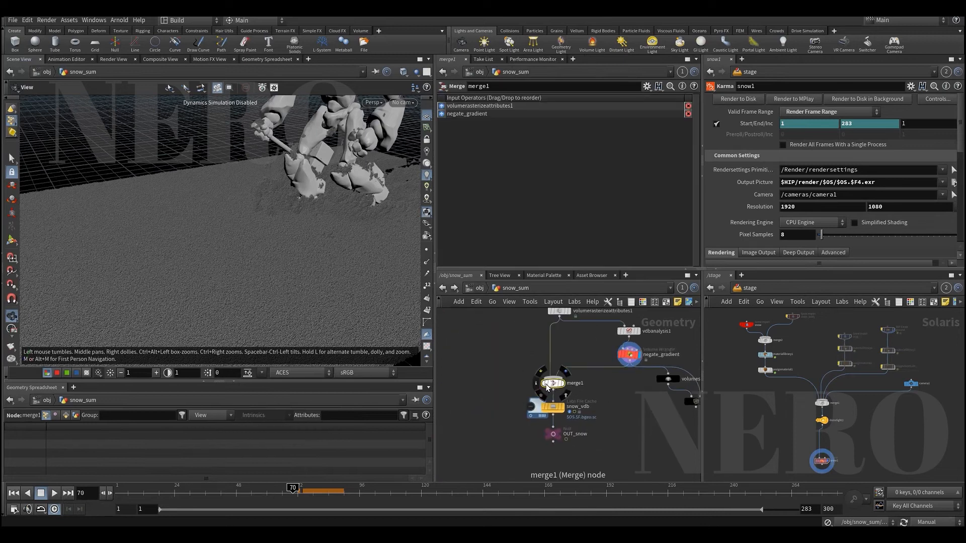
click(537, 385)
drag(510, 366, 572, 391)
key(Up)
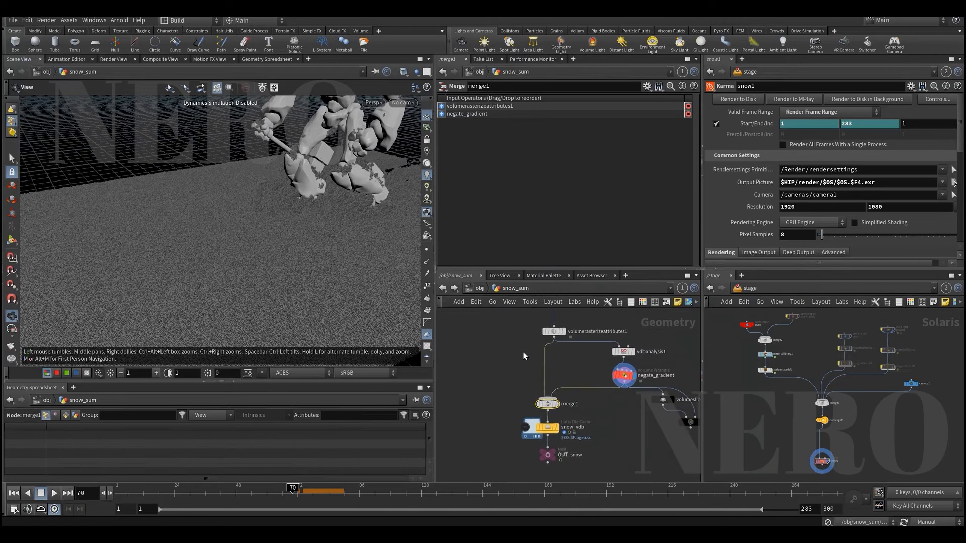
drag(636, 381, 639, 388)
middle_drag(614, 415, 616, 393)
scroll(582, 411, up, 2)
Display the snow_vdb file cache, switch the update mode to Auto Update, and inspect the cache's density and gradient VDB info
click(505, 413)
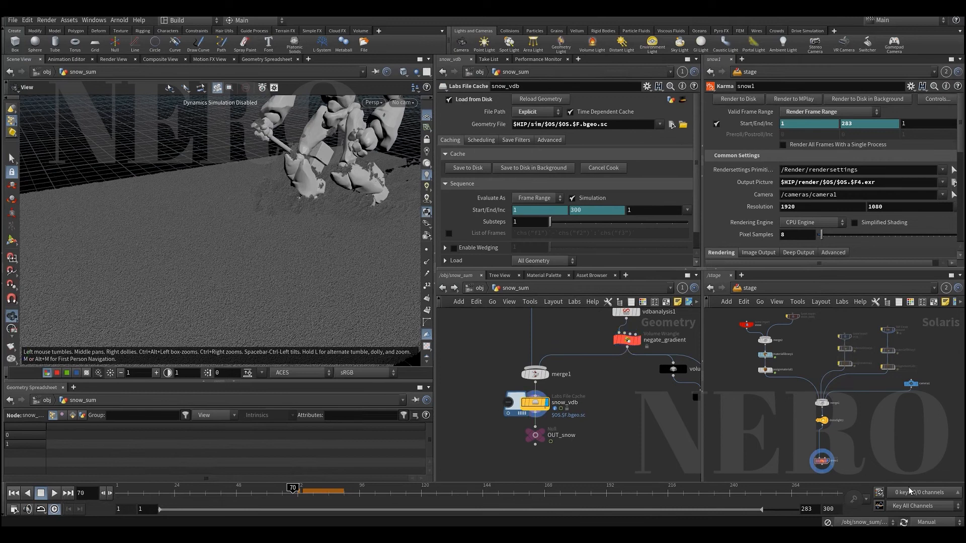
click(927, 522)
click(926, 490)
middle_click(533, 402)
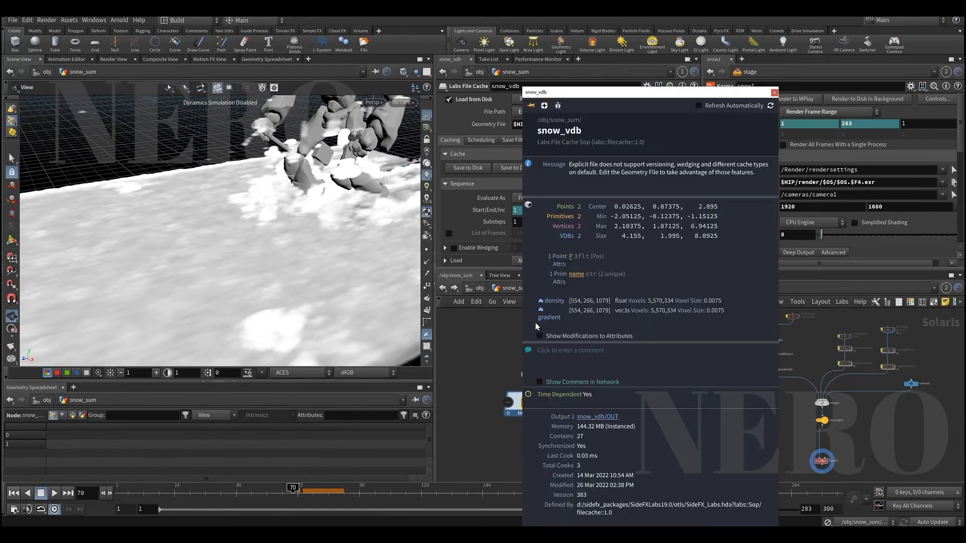
click(472, 393)
Return to the object level and select render_snow, followed by render_crag
scroll(777, 441, down, 2)
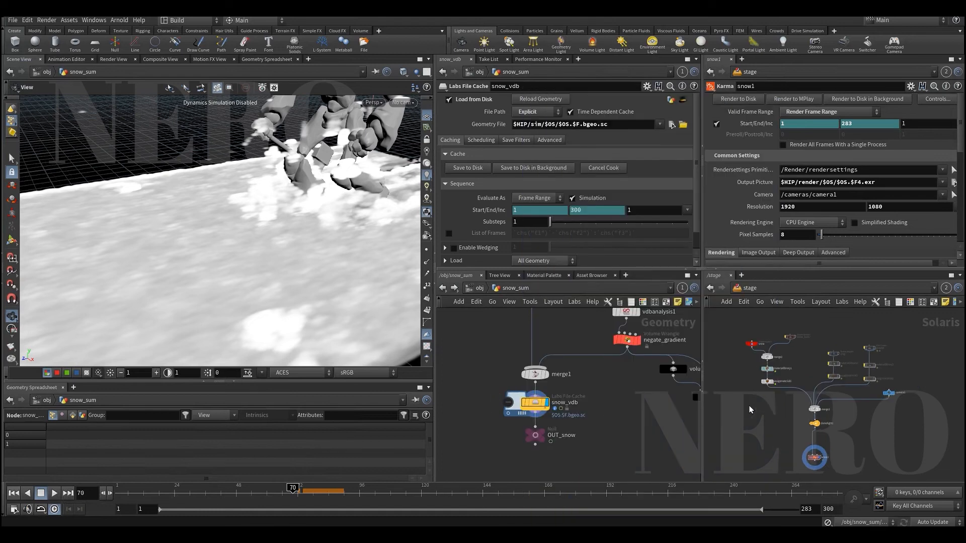
click(479, 288)
click(504, 384)
click(517, 430)
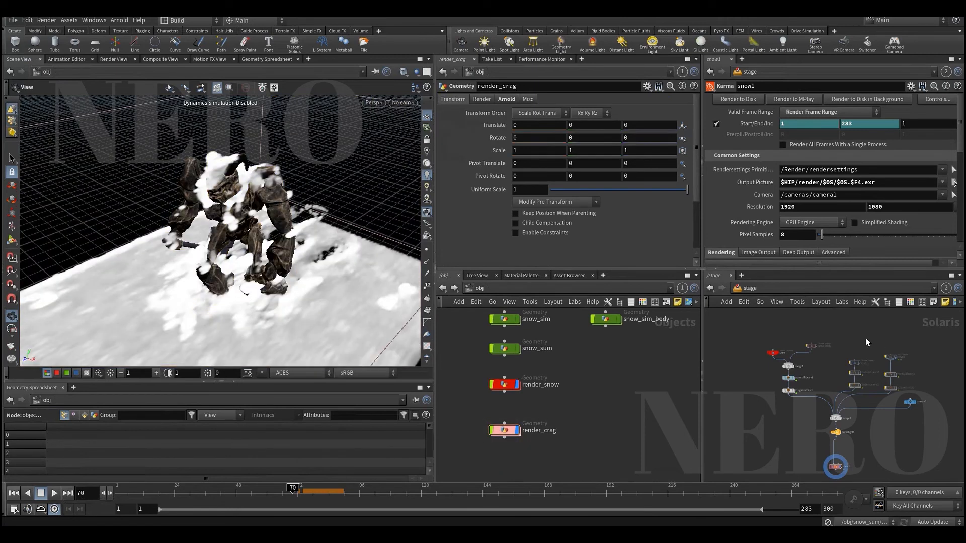
Enable the bypassed snow_body Scene Import in the Solaris stage network
middle_drag(756, 338, 744, 338)
scroll(741, 336, up, 3)
click(825, 349)
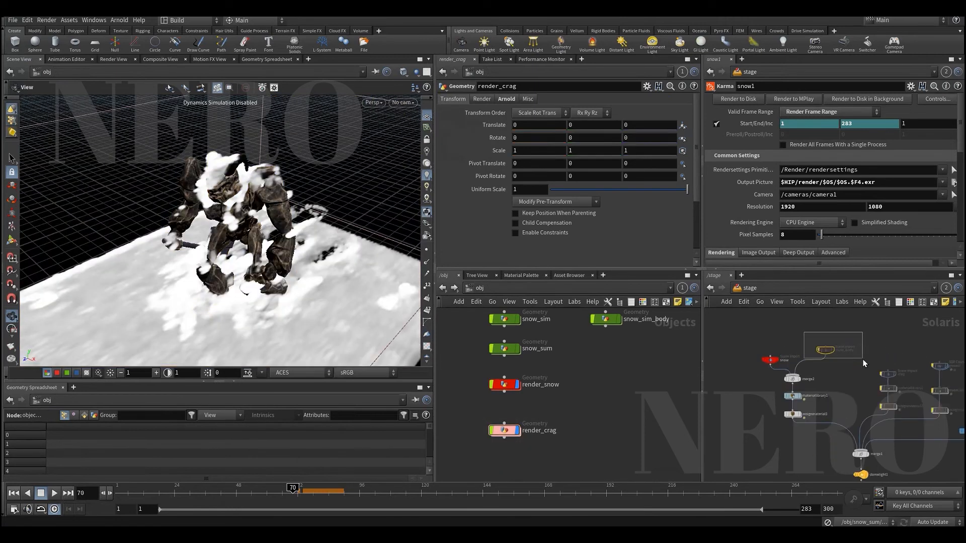
key(b)
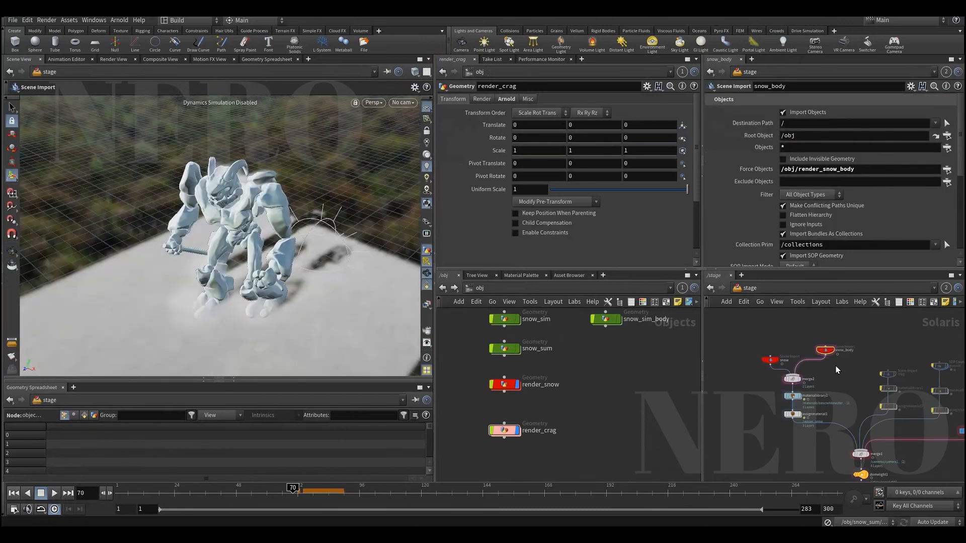
Compare the Force Objects settings of the snow and snow_body Scene Import nodes
scroll(836, 366, up, 4)
middle_drag(739, 330, 765, 337)
click(742, 290)
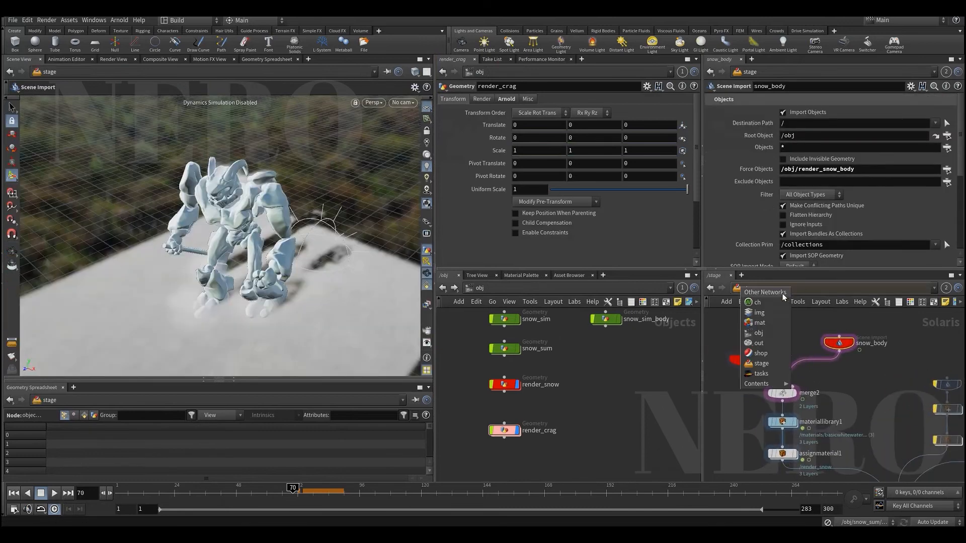
key(Escape)
click(750, 359)
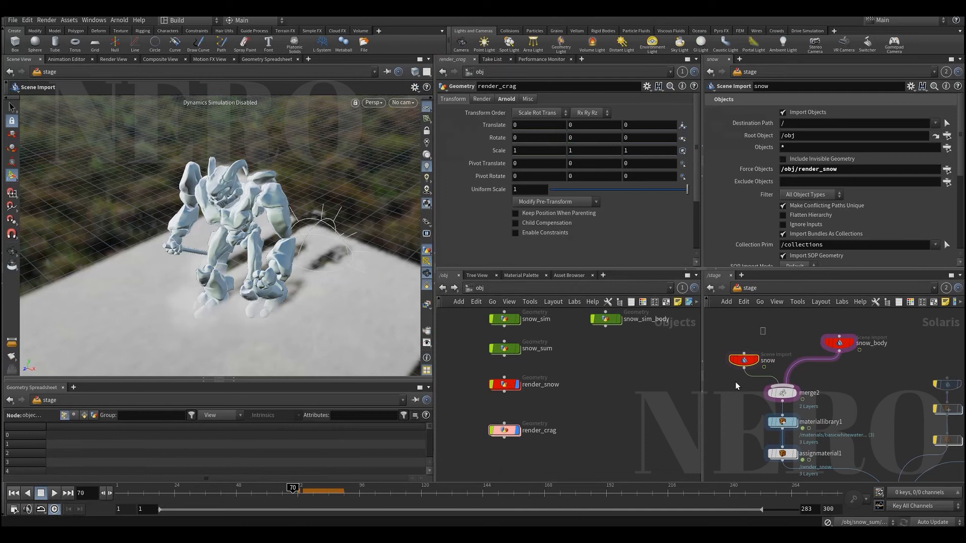
click(864, 345)
middle_drag(860, 379, 866, 338)
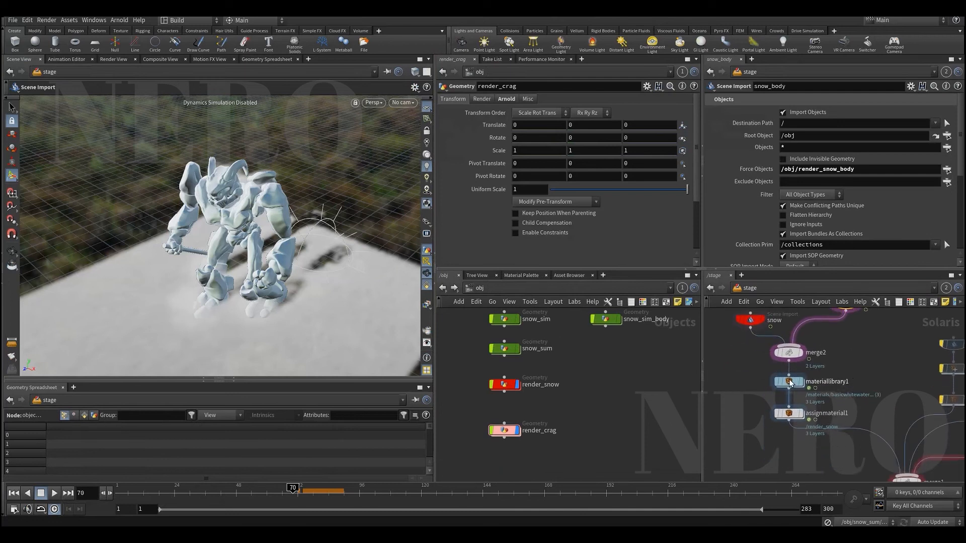
Open materiallibrary1 and examine its basicwhitewater and pyroadvancedshader1 materials
double_click(789, 380)
scroll(814, 444, up, 4)
middle_drag(861, 447, 743, 420)
middle_drag(850, 463, 819, 460)
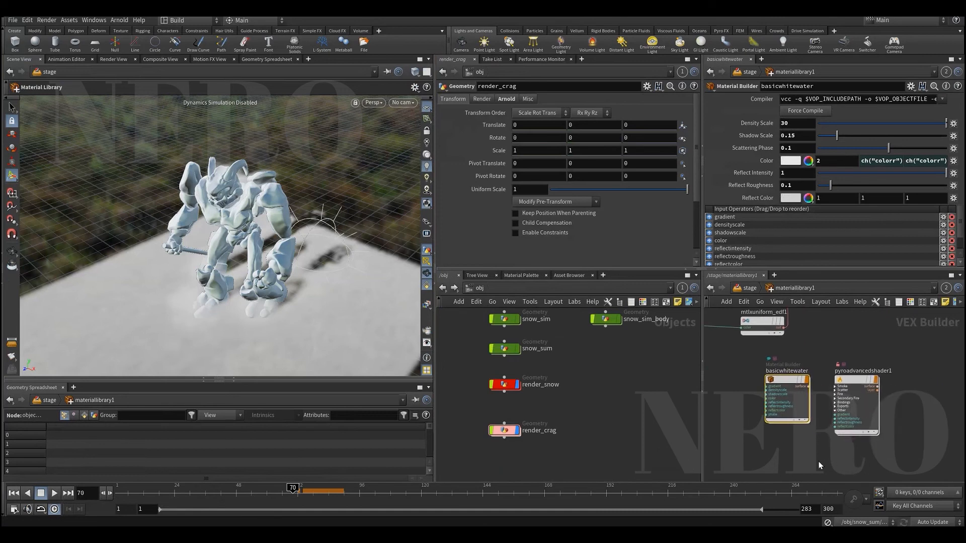
scroll(921, 413, down, 3)
middle_drag(757, 334, 810, 368)
scroll(811, 368, down, 3)
drag(920, 322, 756, 329)
click(805, 366)
middle_drag(867, 414, 779, 380)
scroll(778, 380, up, 3)
scroll(759, 352, up, 2)
middle_drag(780, 417, 746, 359)
drag(735, 328, 818, 430)
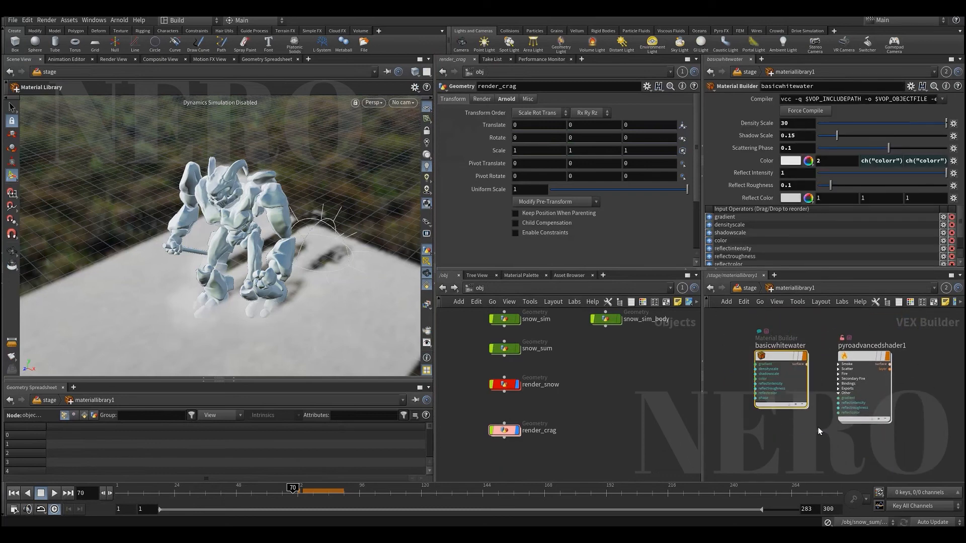
scroll(760, 369, up, 2)
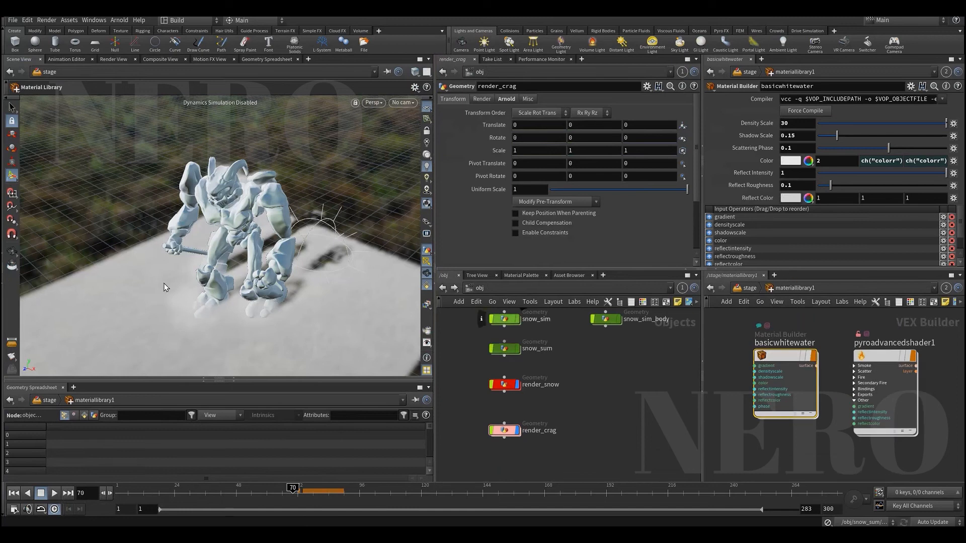
Open the basicwhitewater material and examine how its gradient parameter feeds through normalize1 and transform1 into the shader network
double_click(784, 358)
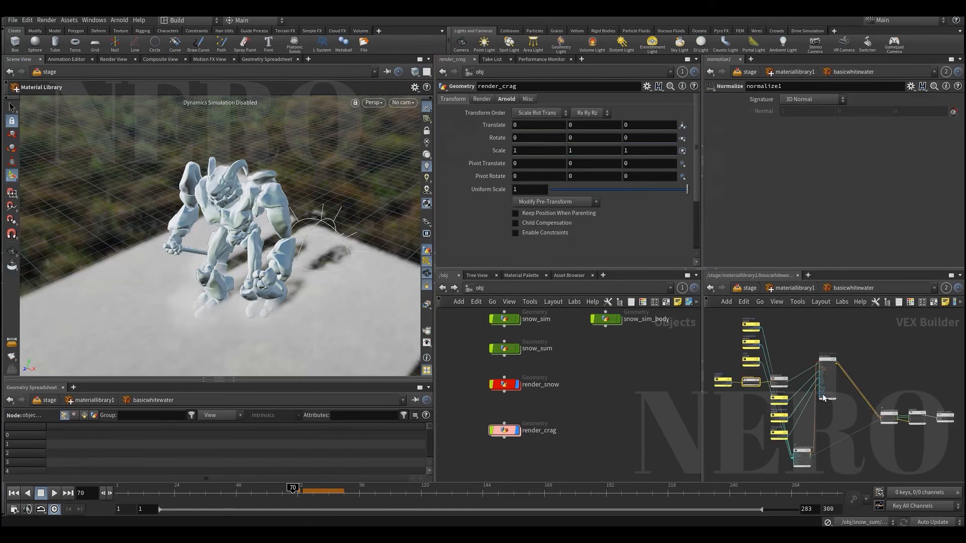
mouse_move(813, 425)
middle_down()
mouse_move(772, 414)
mouse_move(811, 410)
middle_up()
scroll(770, 410, up, 2)
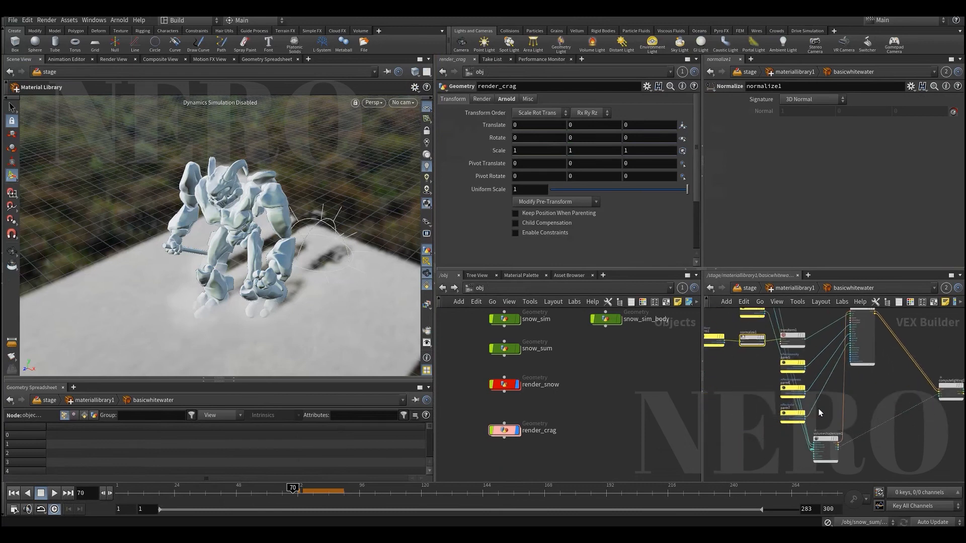
scroll(848, 395, up, 2)
middle_drag(739, 343, 793, 403)
scroll(754, 406, up, 2)
middle_drag(708, 408, 889, 415)
middle_drag(829, 411, 801, 424)
scroll(801, 424, up, 1)
drag(801, 424, 873, 349)
scroll(873, 349, down, 2)
middle_drag(850, 342, 758, 358)
scroll(758, 358, up, 1)
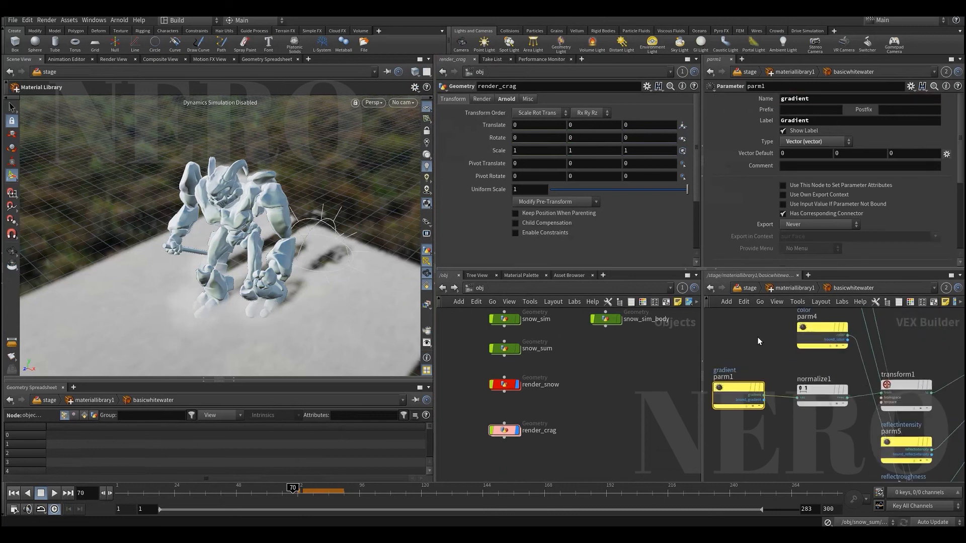
scroll(759, 341, down, 2)
scroll(849, 336, down, 2)
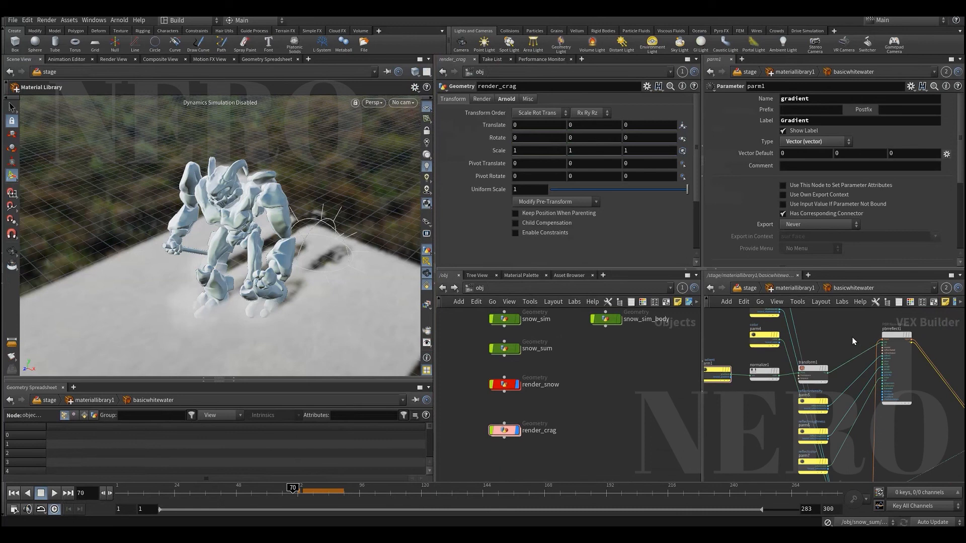
Return to the stage network and review the primitives and material path of assignmaterial1
key(u)
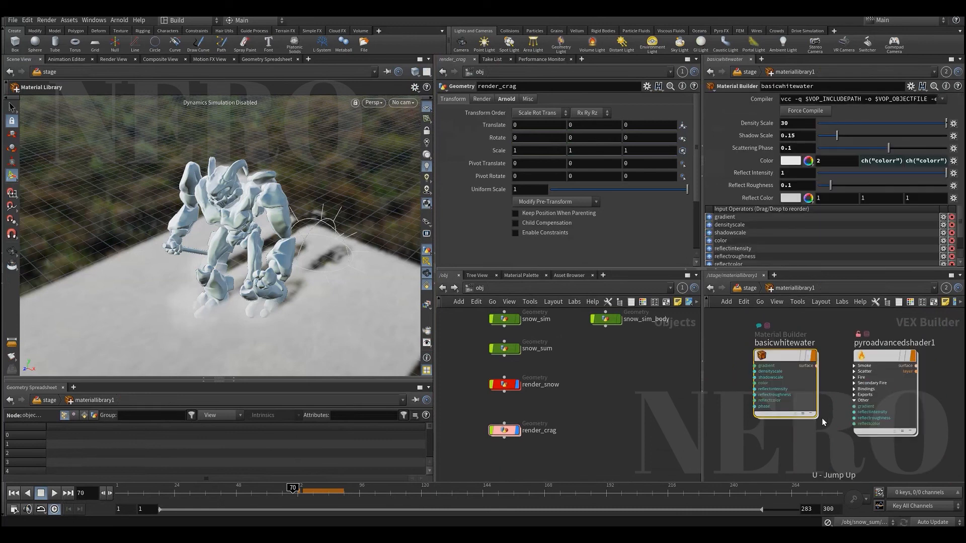
key(Tab)
key(Escape)
key(u)
drag(732, 400, 823, 431)
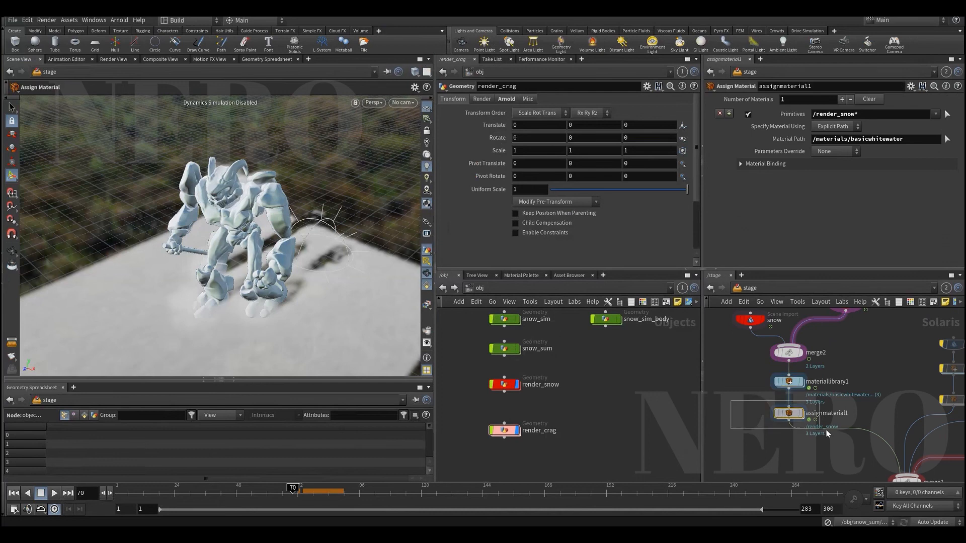
Review the snow and snow_body Scene Import nodes again, ending with snow_body selected
click(752, 321)
scroll(850, 382, down, 2)
click(851, 364)
scroll(872, 419, up, 3)
scroll(769, 349, up, 2)
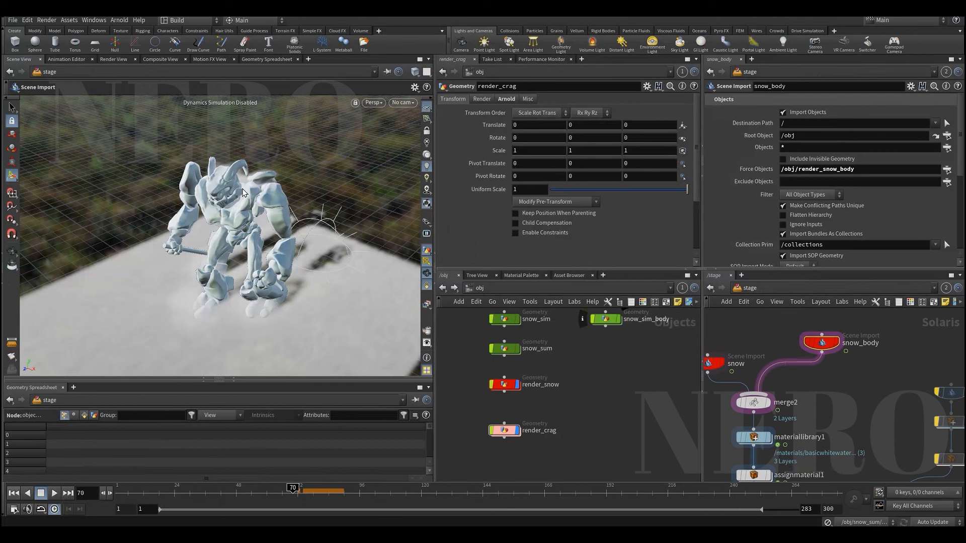
Enable the bypassed crag import together with materiallibrary2 and assignmaterial2
scroll(773, 378, down, 2)
middle_drag(839, 385, 792, 353)
scroll(793, 353, up, 2)
drag(788, 335, 836, 413)
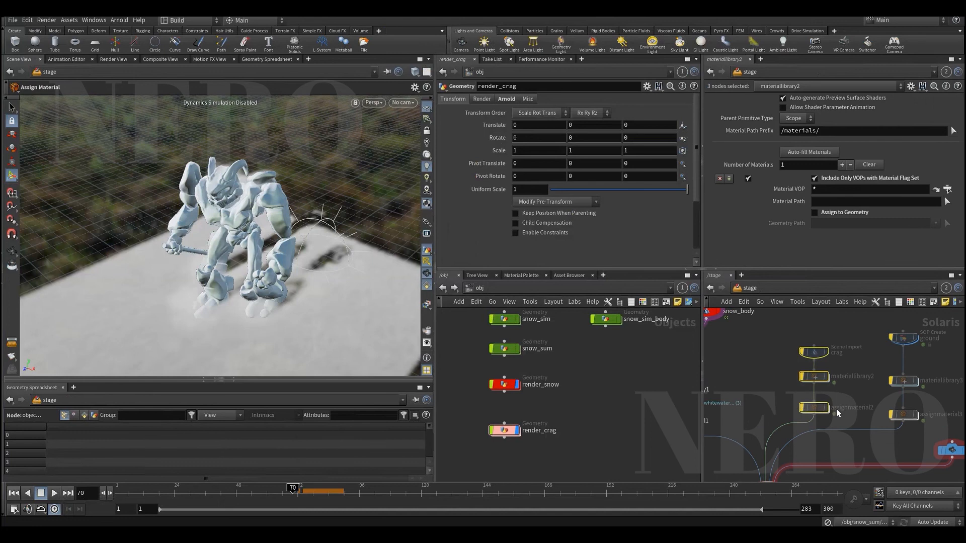
key(b)
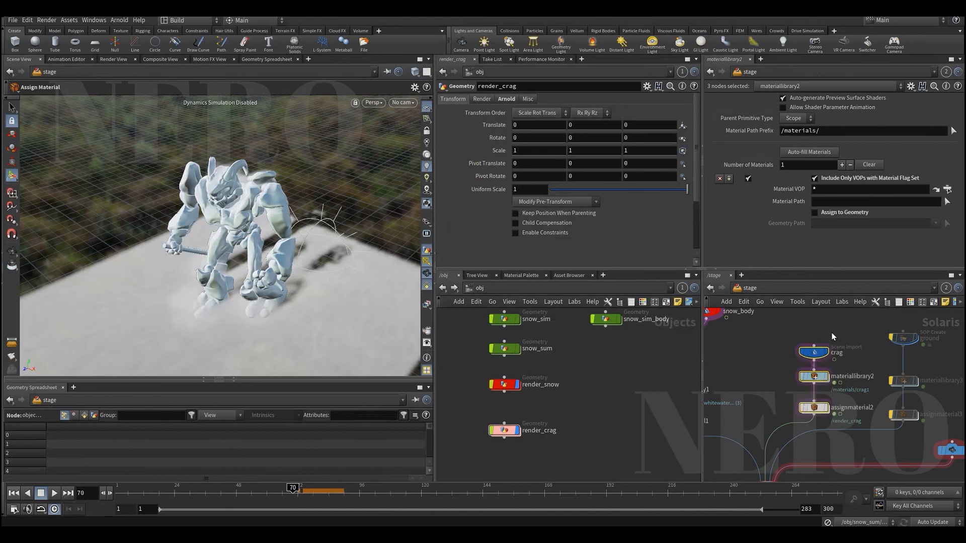
Enable the bypassed ground branch, including its material library and assign material nodes
scroll(850, 324, down, 3)
drag(823, 322, 864, 426)
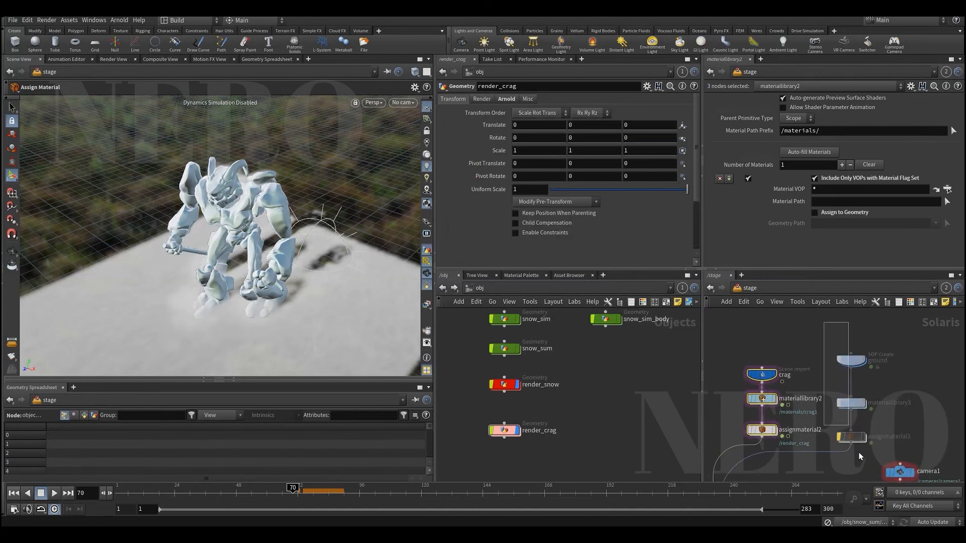
key(b)
Inspect the end of the stage network and select the snow1 Karma node to review its render settings
middle_drag(819, 438, 847, 382)
middle_drag(790, 446, 814, 416)
scroll(814, 416, up, 2)
drag(771, 422, 865, 402)
click(827, 455)
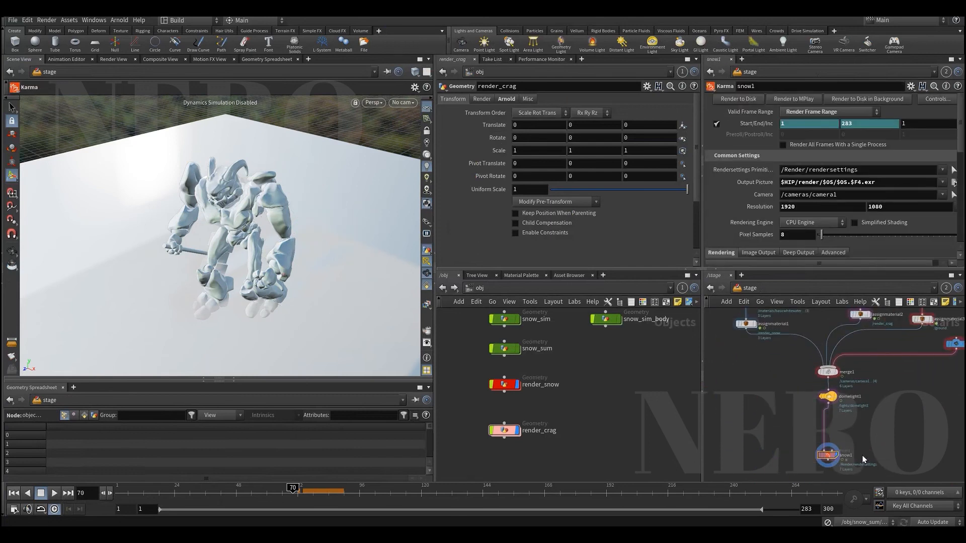
scroll(805, 422, up, 3)
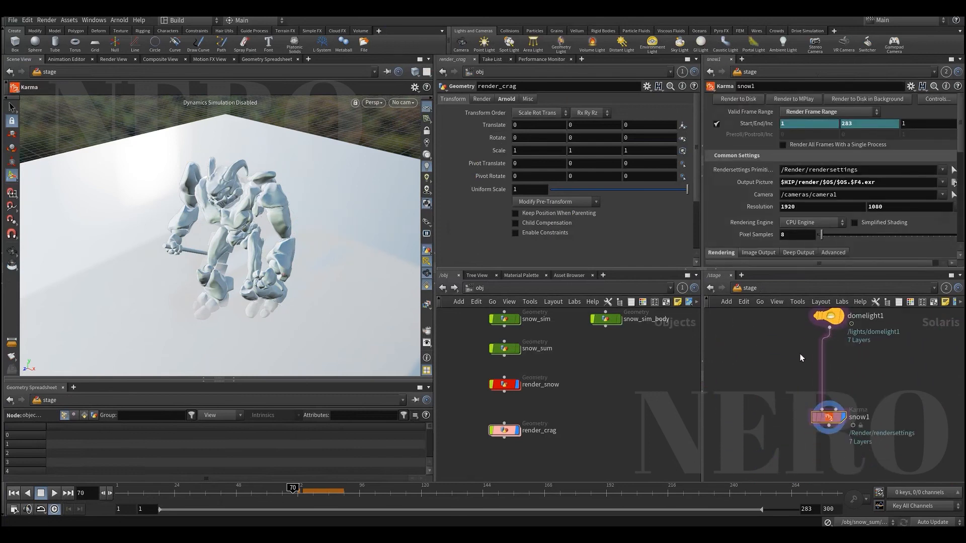